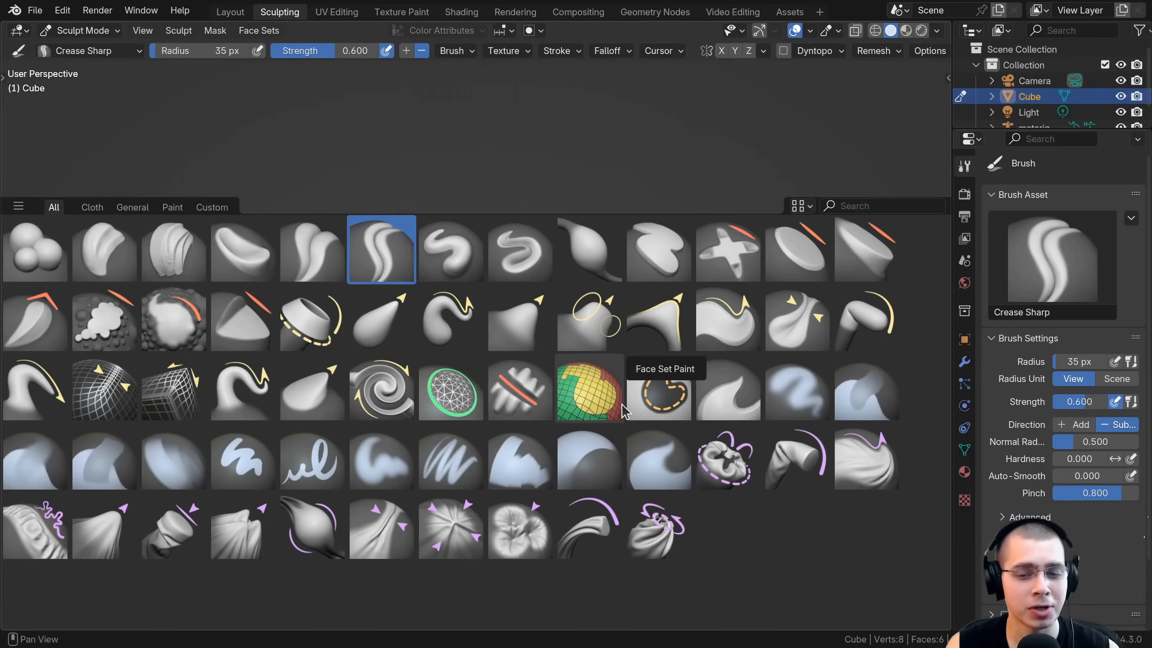
# Try out the Draw, Draw Sharp, Twist, Elastic Grab and Elastic Snake Hook brushes from the asset shelf
pyautogui.click(455, 249)
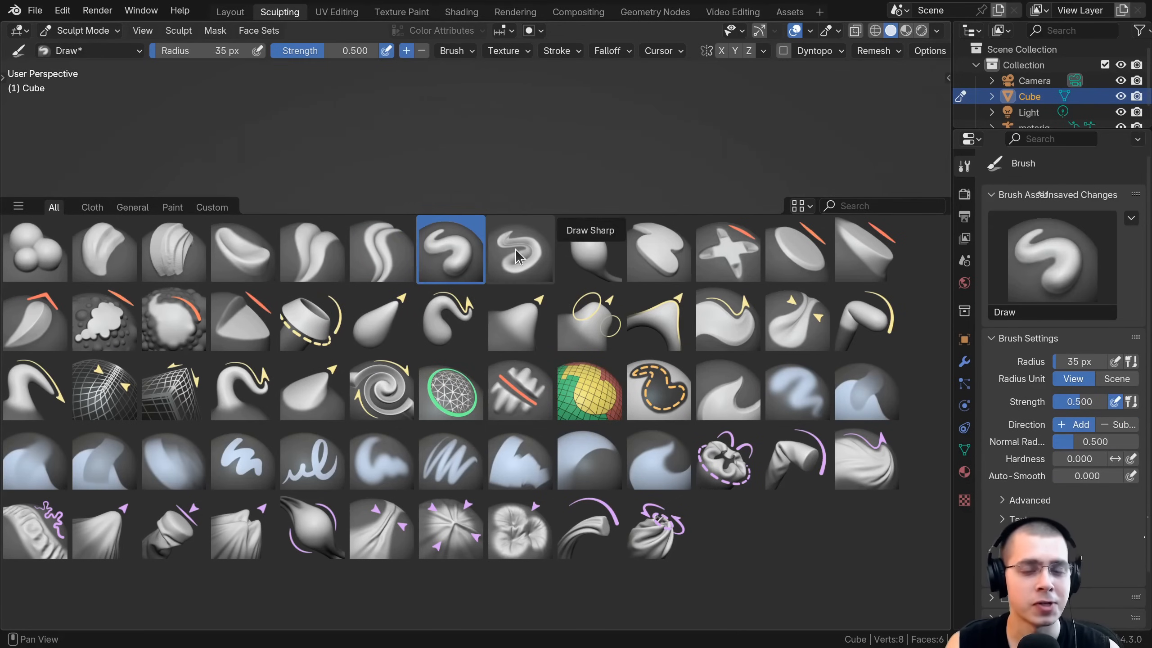
pyautogui.click(514, 249)
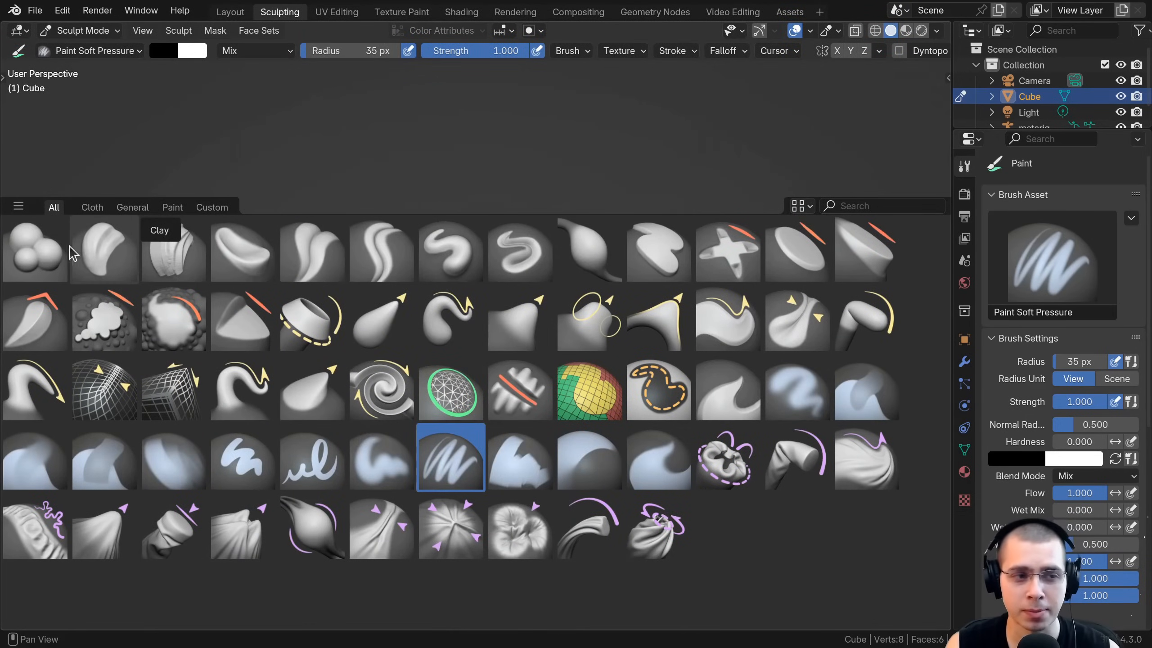
pyautogui.click(18, 205)
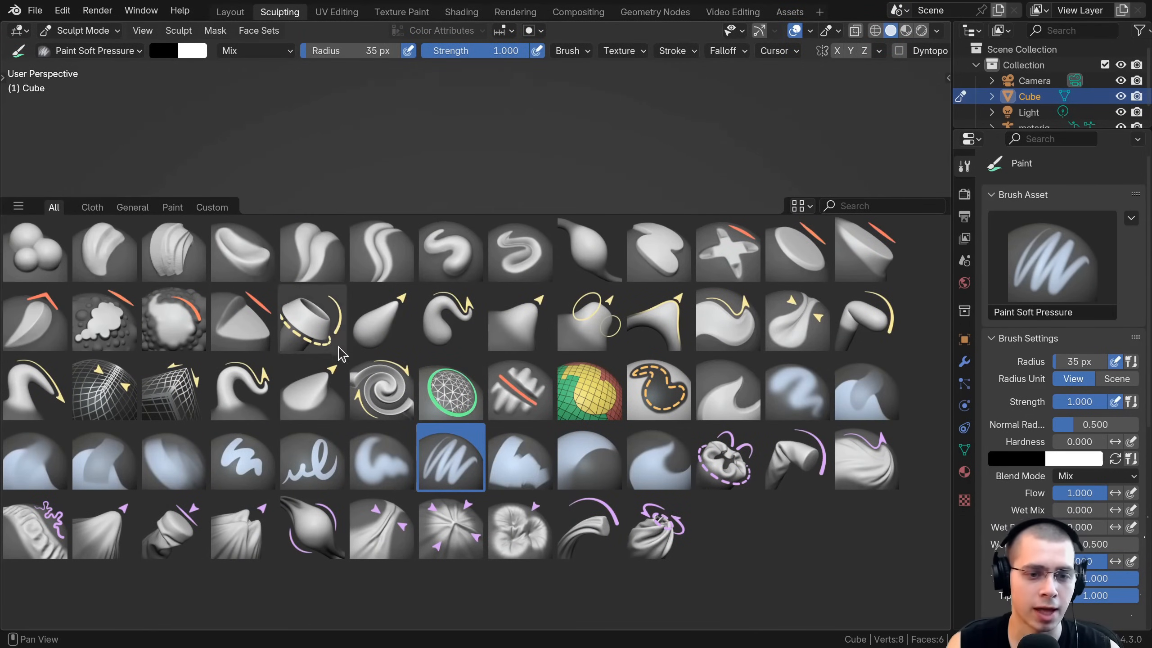
pyautogui.click(381, 388)
pyautogui.click(382, 318)
pyautogui.click(458, 329)
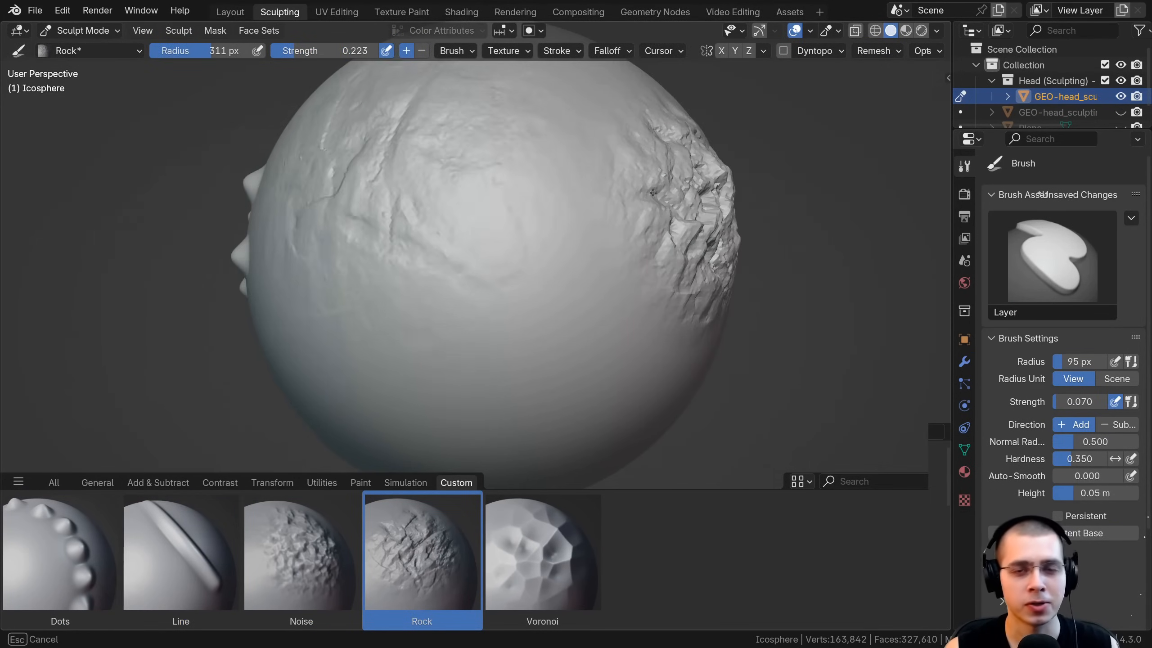
# Activate the custom Voronoi brush for the icosphere, followed by the custom Rock brush
pyautogui.click(546, 549)
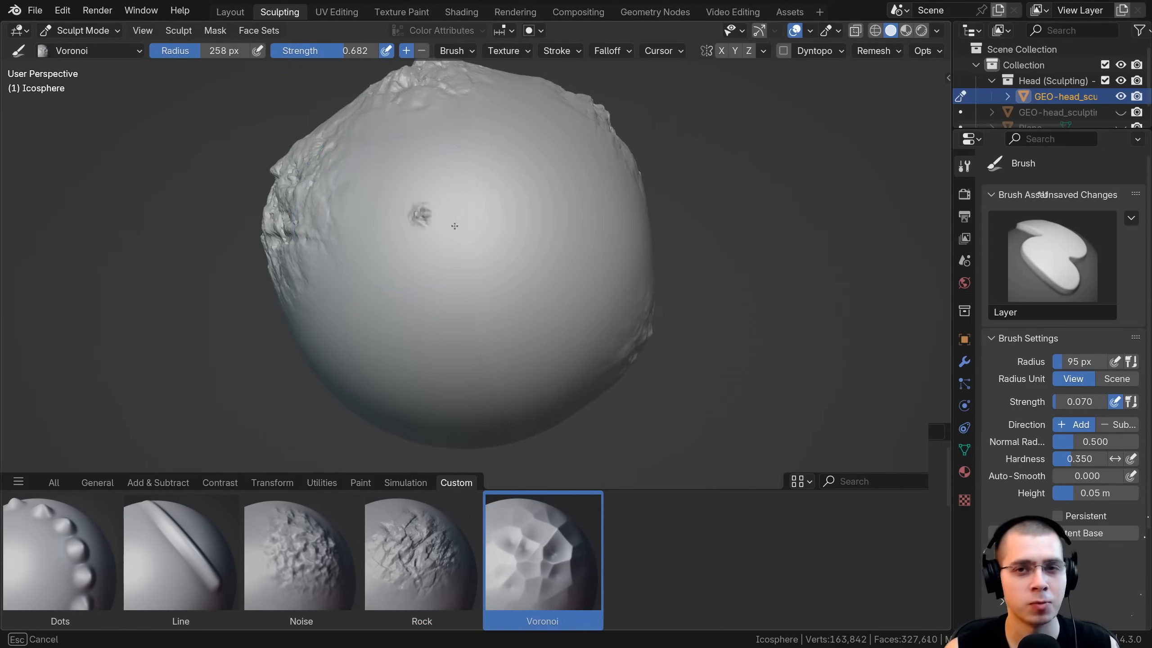
pyautogui.click(422, 549)
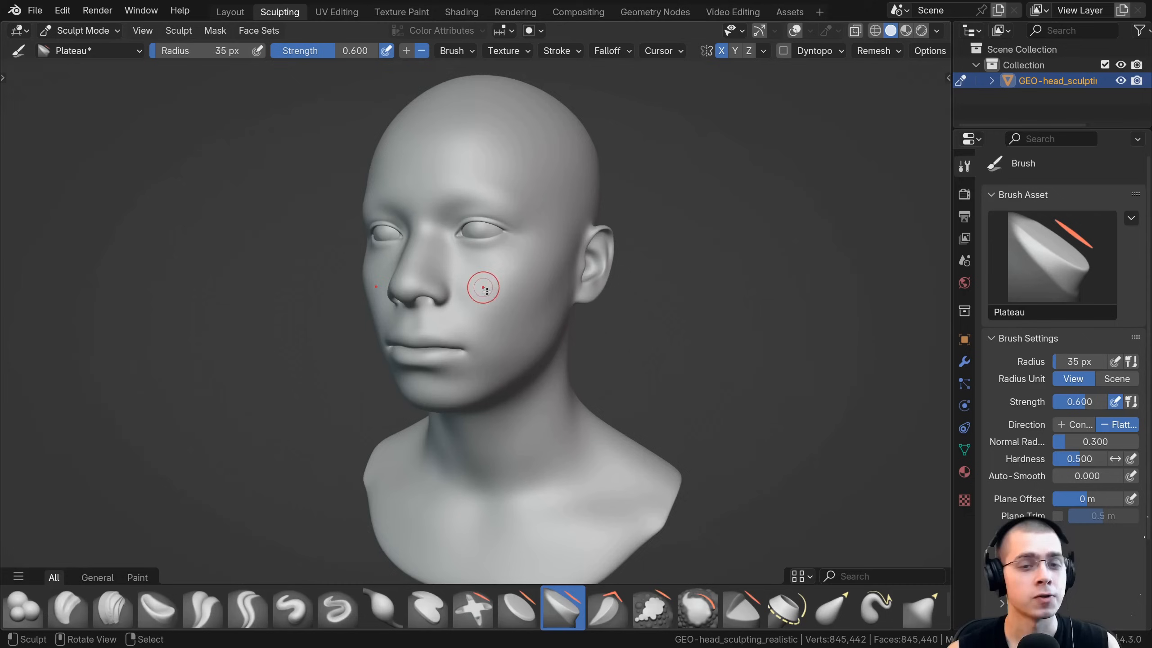
pyautogui.moveTo(476, 286)
pyautogui.mouseDown(button='middle')
pyautogui.moveTo(505, 282)
pyautogui.moveTo(461, 294)
pyautogui.moveTo(475, 324)
pyautogui.mouseUp(button='middle')
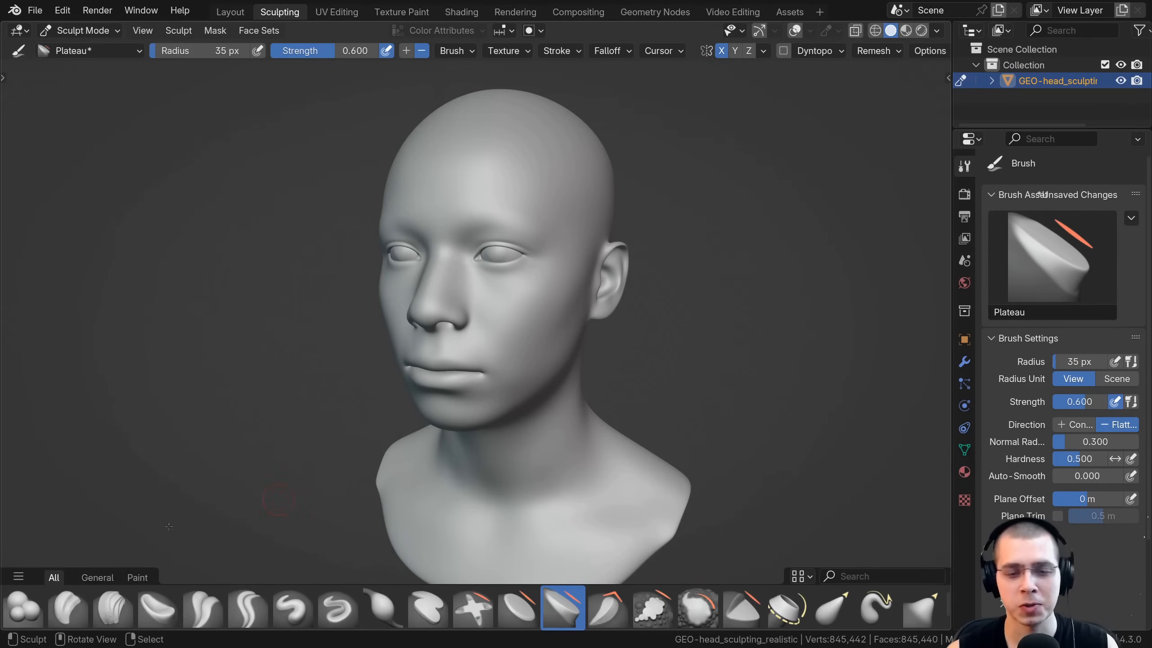
pyautogui.keyDown('shift'); pyautogui.moveTo(616, 450); pyautogui.dragTo(634, 423, button='middle'); pyautogui.keyUp('shift')
pyautogui.keyDown('shift'); pyautogui.moveTo(542, 321); pyautogui.dragTo(533, 361, button='middle'); pyautogui.keyUp('shift')
pyautogui.moveTo(532, 360); pyautogui.dragTo(506, 403, button='middle')
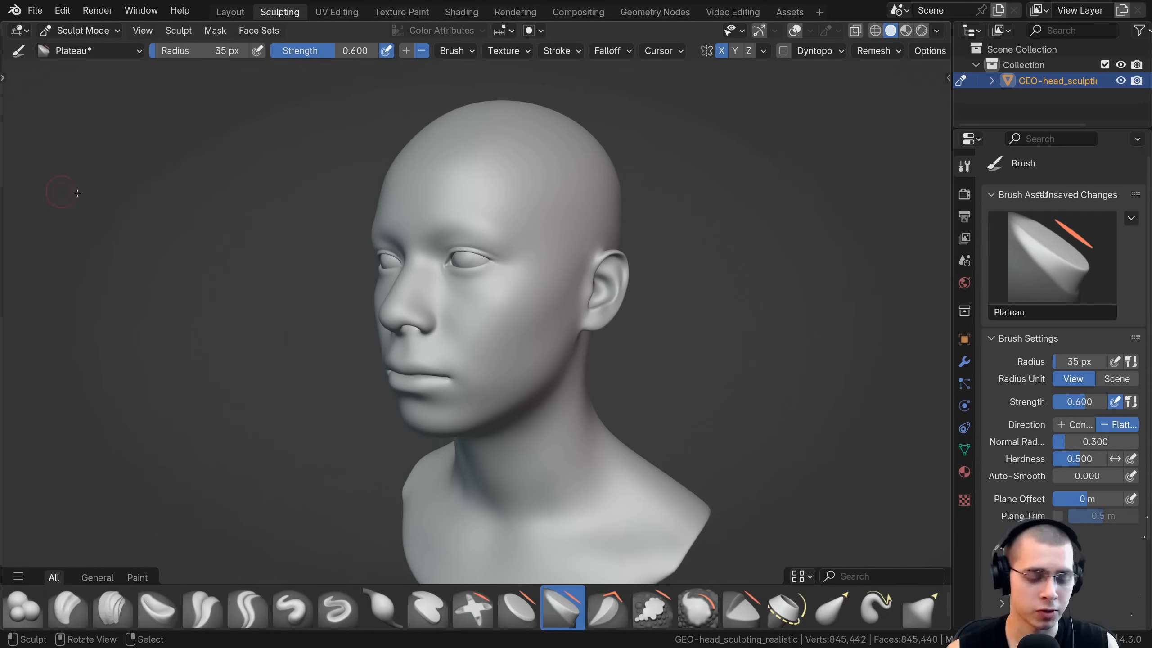
pyautogui.moveTo(77, 194); pyautogui.dragTo(121, 225, button='middle')
# Show the toolbar in the viewport and view the head sculpt from the front
pyautogui.press('t')
pyautogui.press('t')
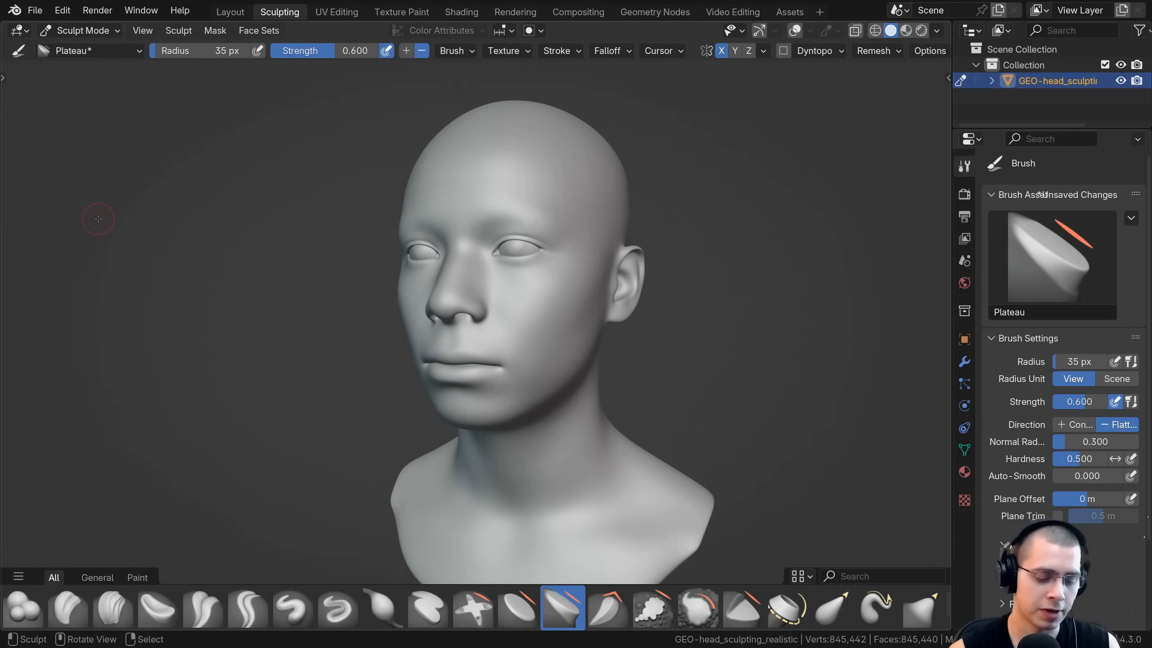
pyautogui.press('t')
pyautogui.press('t')
pyautogui.press('t')
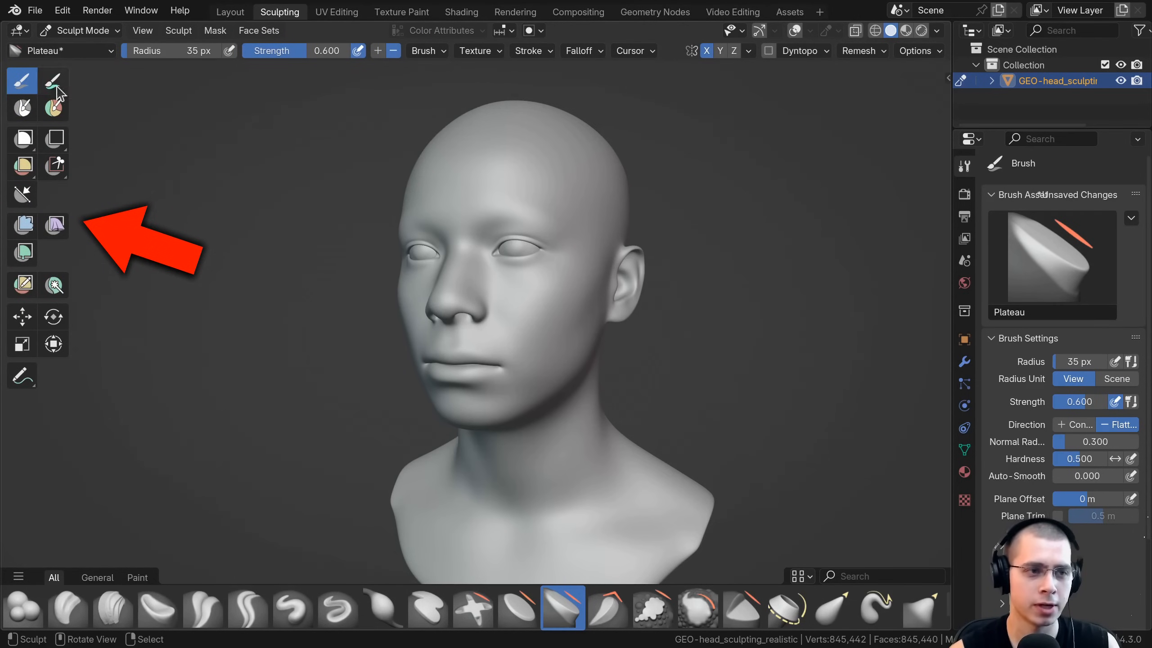
pyautogui.press('KP_1')
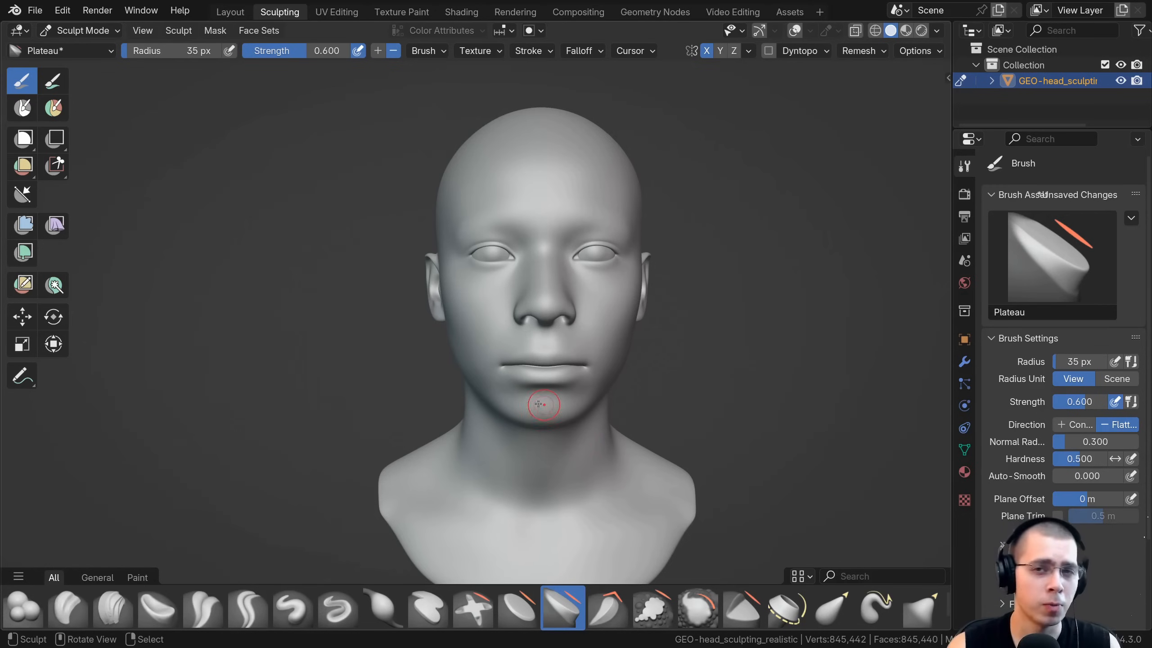
pyautogui.keyDown('shift'); pyautogui.moveTo(519, 553); pyautogui.dragTo(450, 551, button='middle'); pyautogui.keyUp('shift')
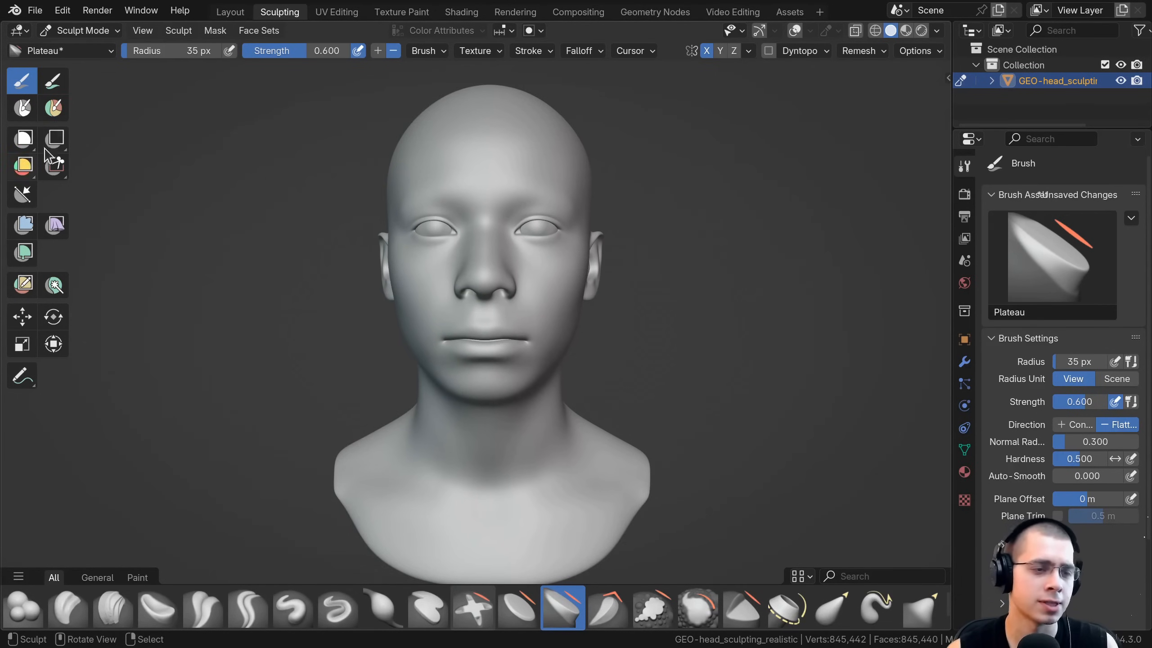
pyautogui.moveTo(513, 409)
pyautogui.keyDown('shift'); pyautogui.mouseDown(button='middle')
pyautogui.moveTo(538, 436)
pyautogui.moveTo(582, 440)
pyautogui.mouseUp(button='middle'); pyautogui.keyUp('shift')
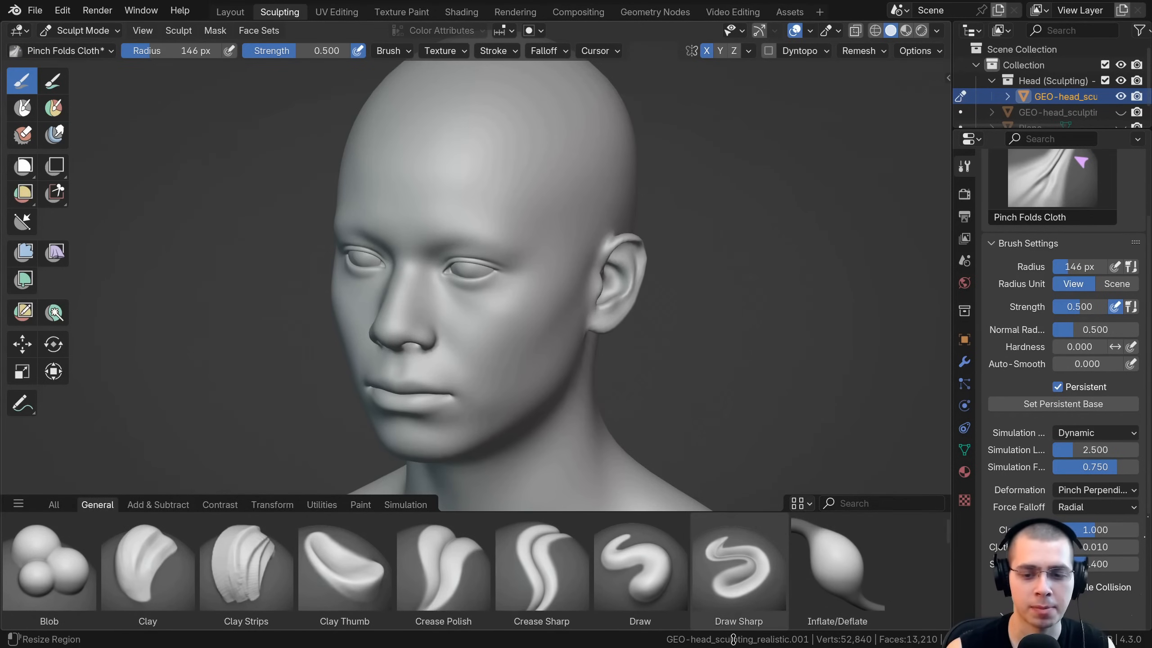
# Collapse the brush asset shelf, reopen it, and collapse it again to free the viewport
pyautogui.moveTo(733, 638); pyautogui.dragTo(737, 646)
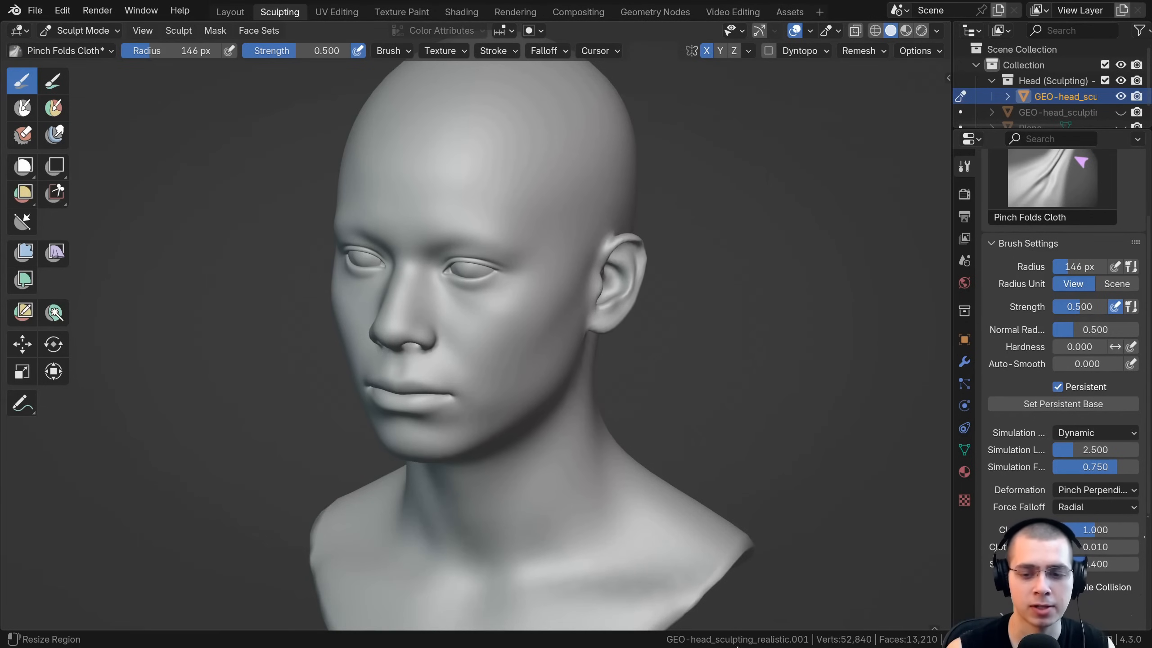
pyautogui.click(931, 628)
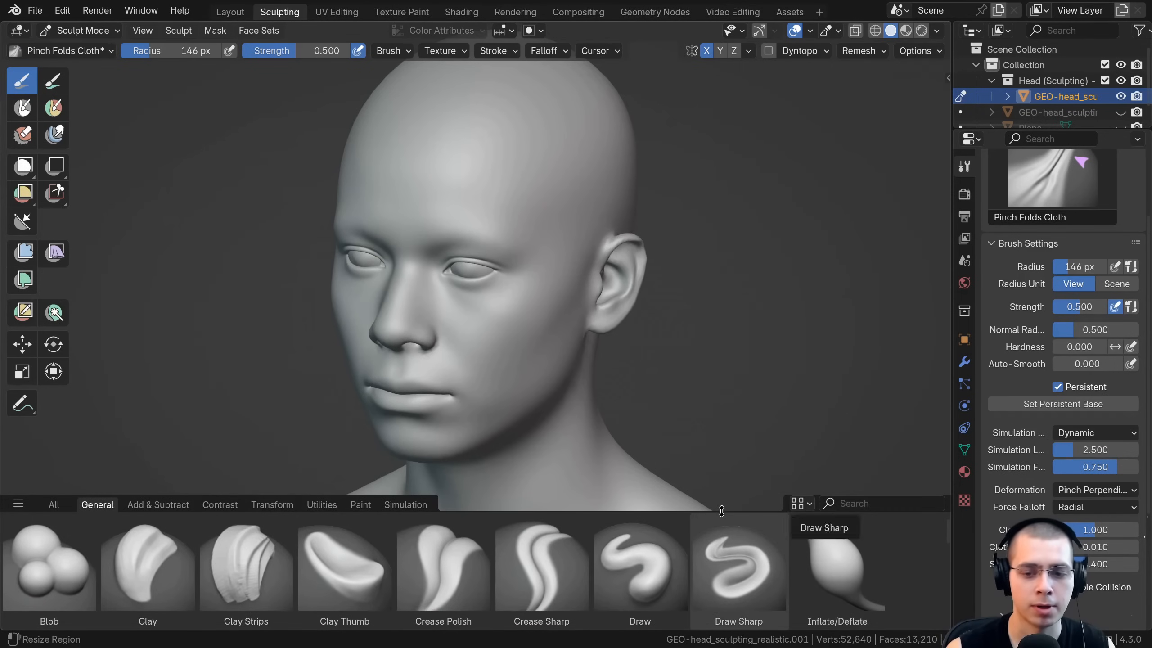
pyautogui.moveTo(726, 517); pyautogui.dragTo(731, 631)
pyautogui.moveTo(526, 341); pyautogui.dragTo(527, 314, button='middle')
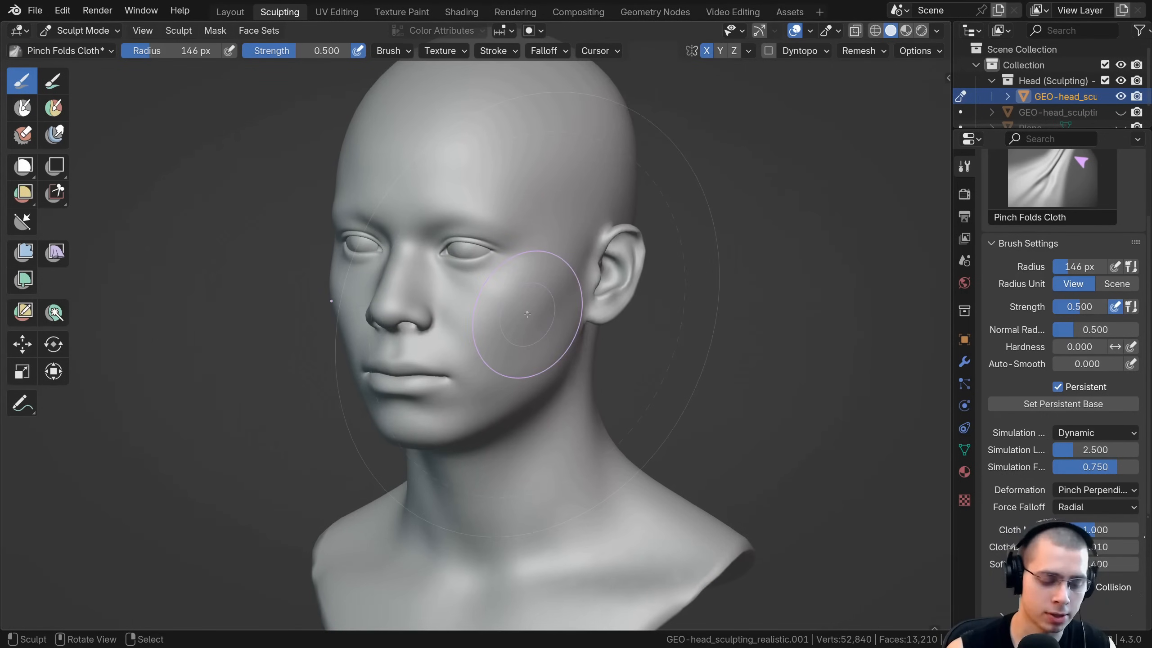
# Activate the Blob brush through the brush pop-up, and switch to the Clay brush through the brush selector
pyautogui.hotkey('shift', 'space')
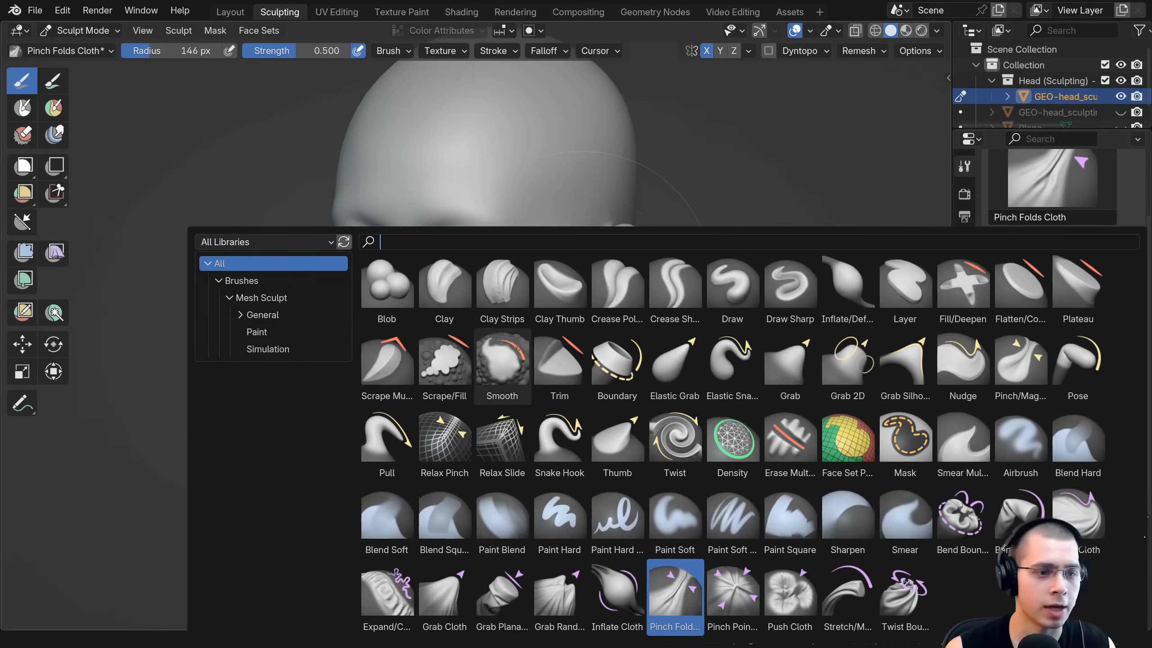
pyautogui.click(388, 292)
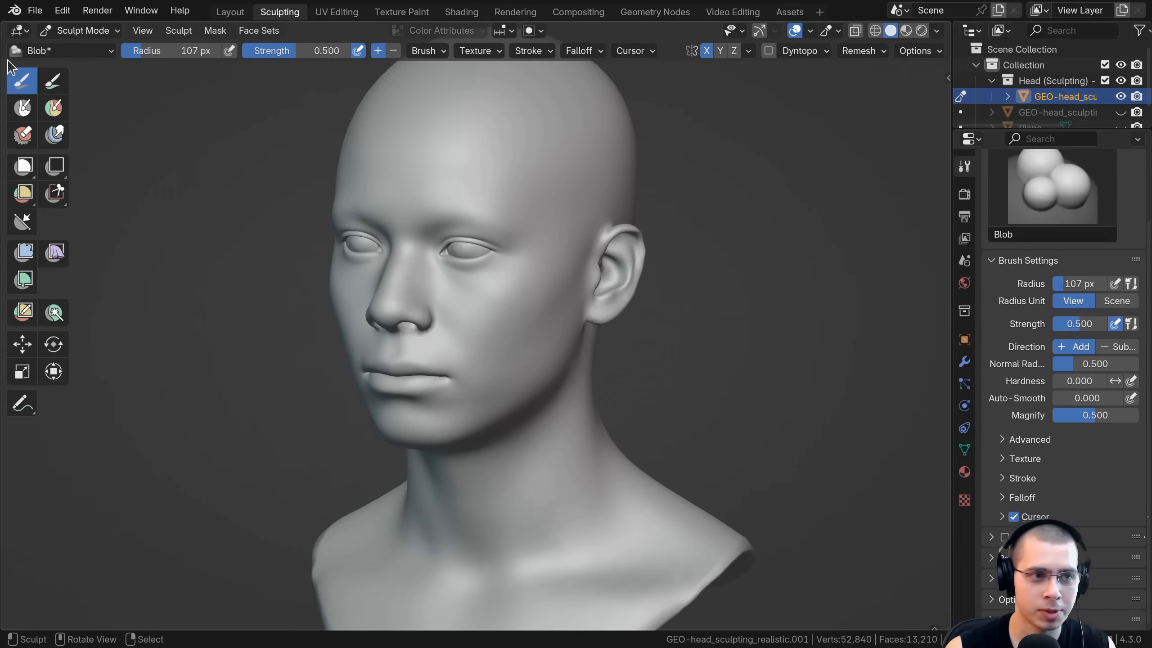
pyautogui.click(11, 51)
pyautogui.click(55, 49)
pyautogui.click(56, 51)
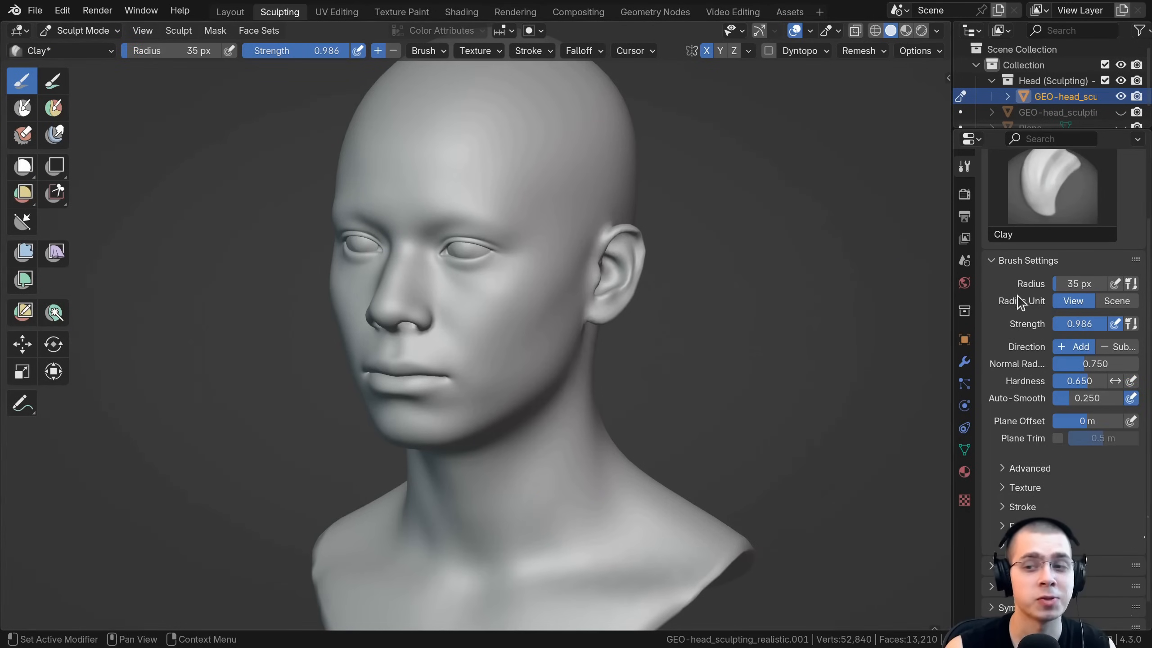
# Check the brush pickers available from the Clay brush's asset preview and from the tool settings
pyautogui.scroll(3, 1018, 301)
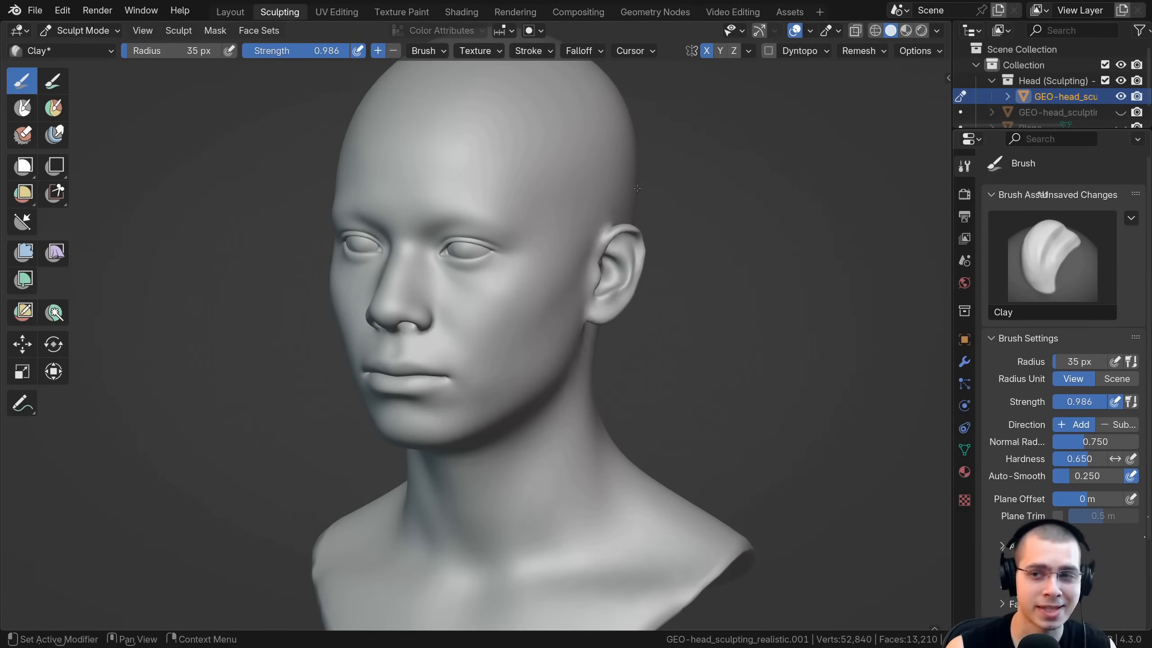
pyautogui.click(1027, 266)
pyautogui.click(1027, 299)
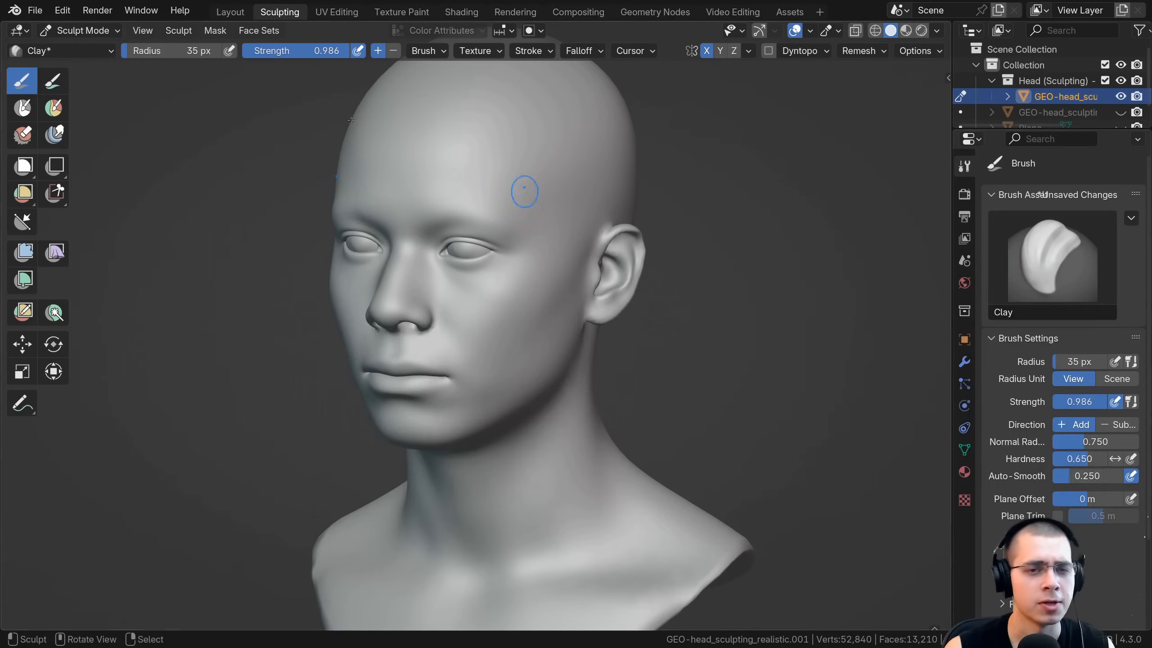
pyautogui.click(29, 52)
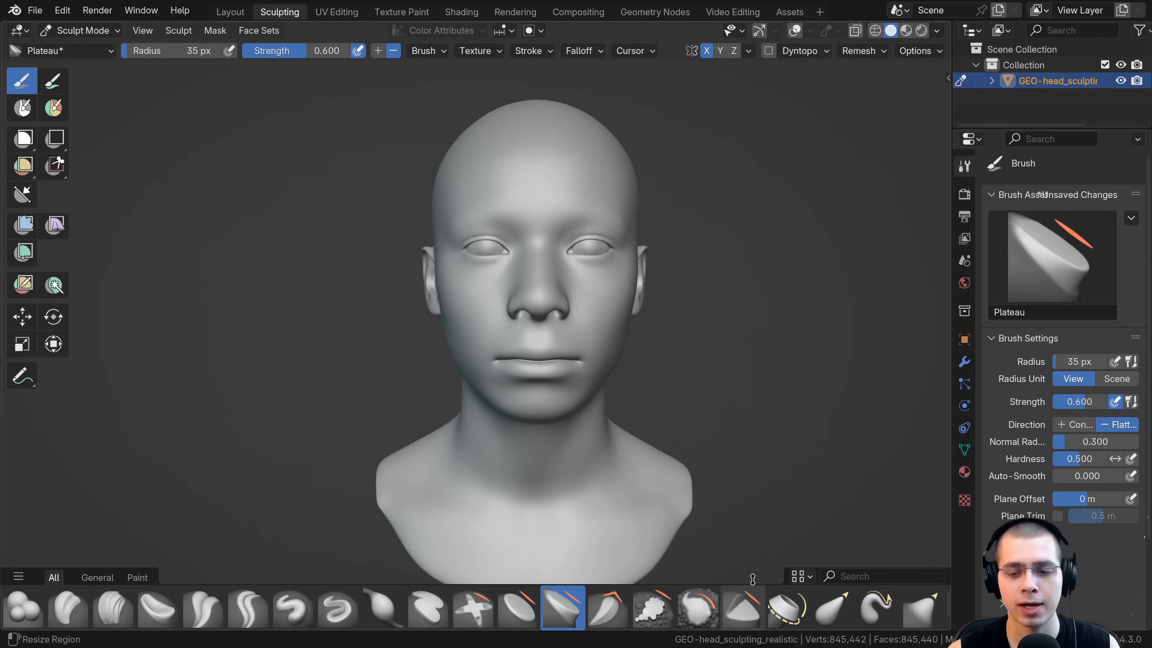
# Enlarge the brush asset shelf, set its thumbnail size to 69, and show the brush names
pyautogui.moveTo(749, 516)
pyautogui.mouseDown()
pyautogui.moveTo(746, 435)
pyautogui.moveTo(745, 526)
pyautogui.moveTo(764, 453)
pyautogui.mouseUp()
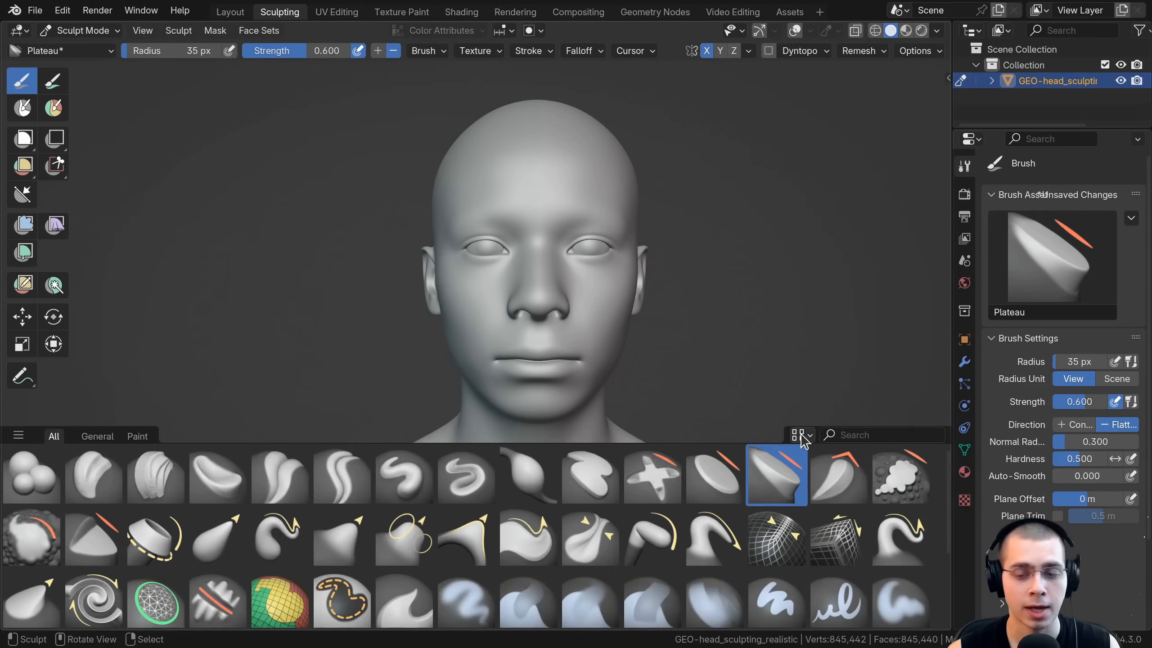
pyautogui.click(799, 435)
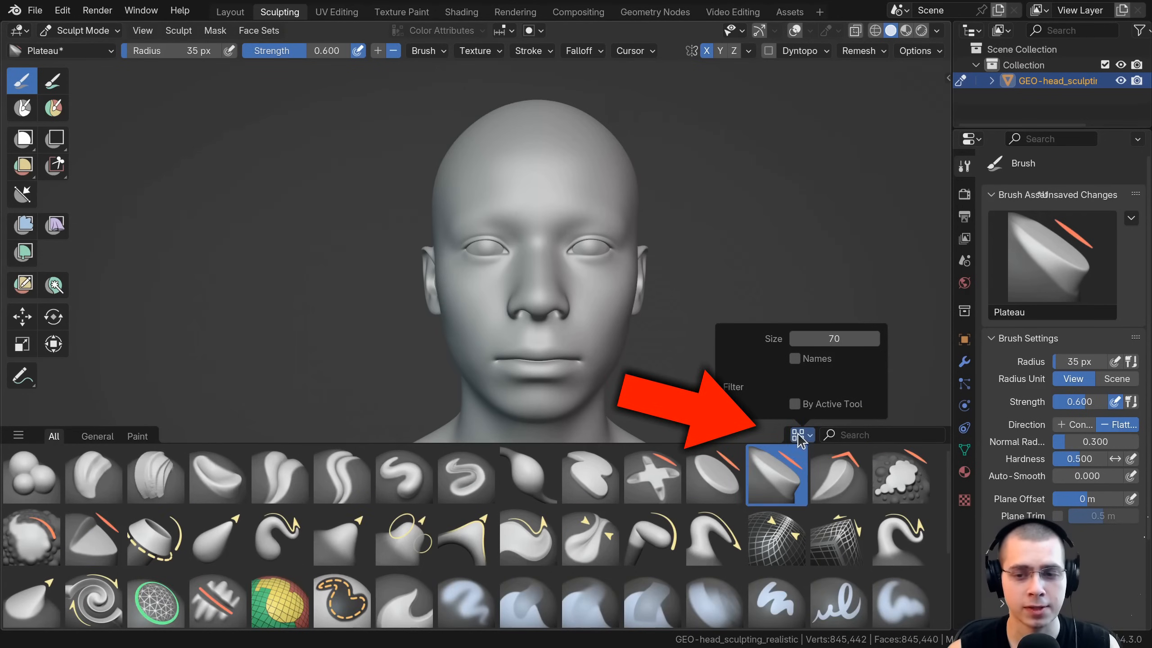
pyautogui.moveTo(824, 339)
pyautogui.mouseDown()
pyautogui.moveTo(827, 348)
pyautogui.moveTo(824, 338)
pyautogui.mouseUp()
pyautogui.click(795, 359)
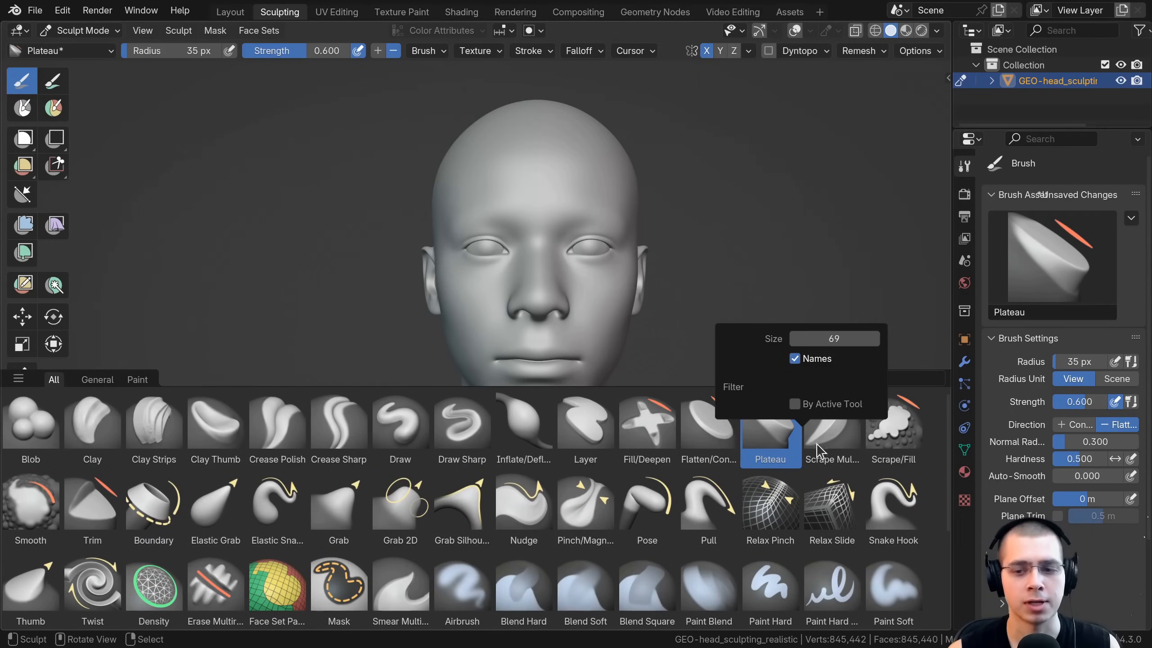
# Activate the Layer brush and switch the asset shelf between the General and Paint catalogs, ending on Paint
pyautogui.click(585, 431)
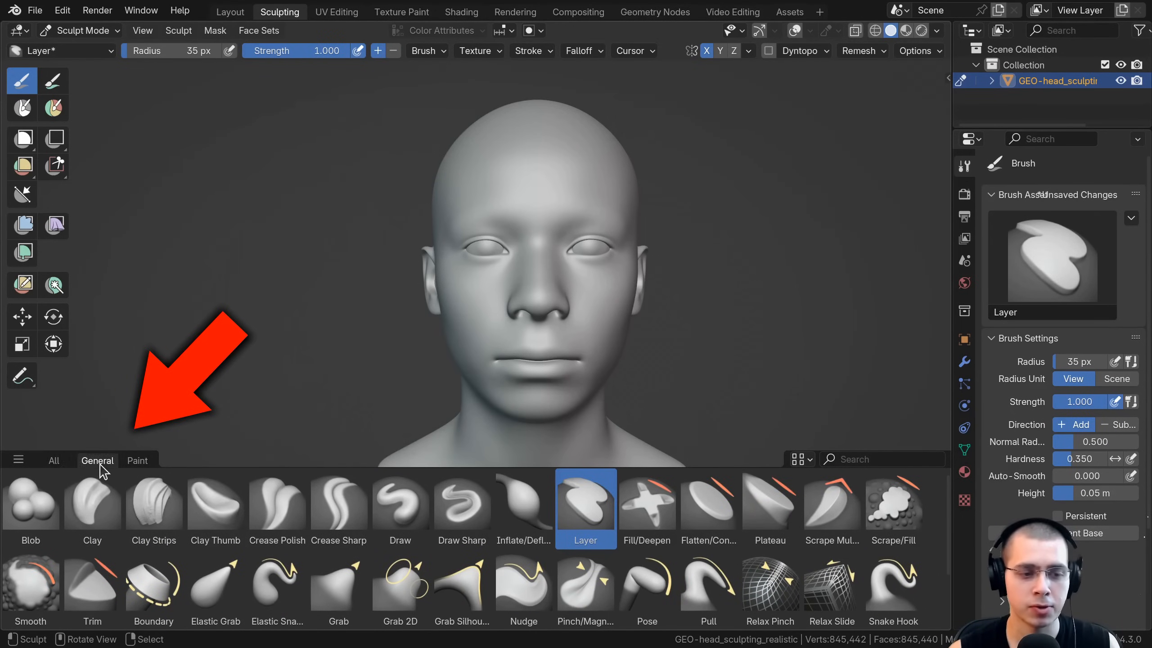
pyautogui.click(136, 461)
pyautogui.click(97, 461)
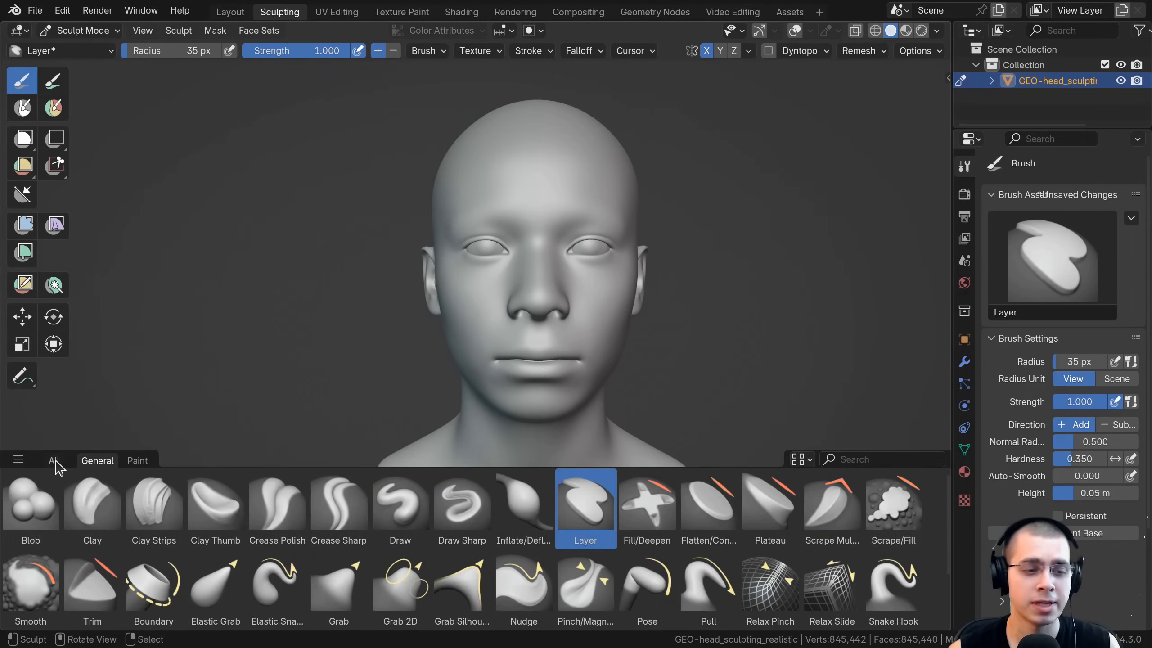
pyautogui.click(135, 461)
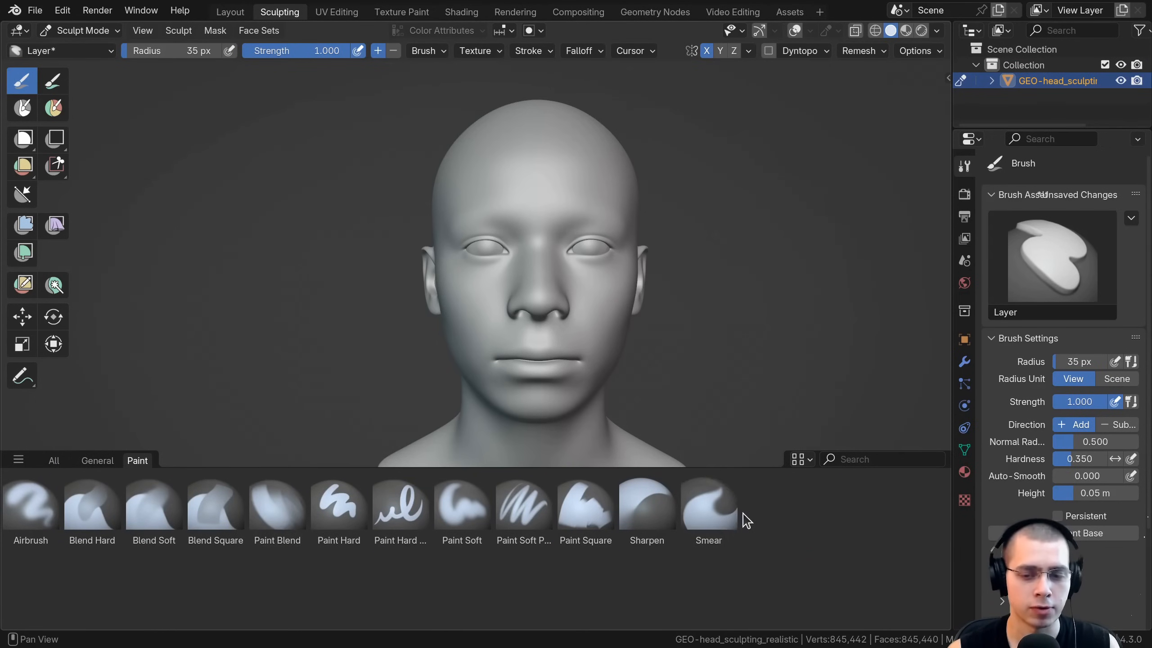
# Try the Smear, Sharpen, Paint Soft Pressure and Paint Hard Pressure brushes, ending with the Airbrush active
pyautogui.click(711, 510)
pyautogui.click(637, 520)
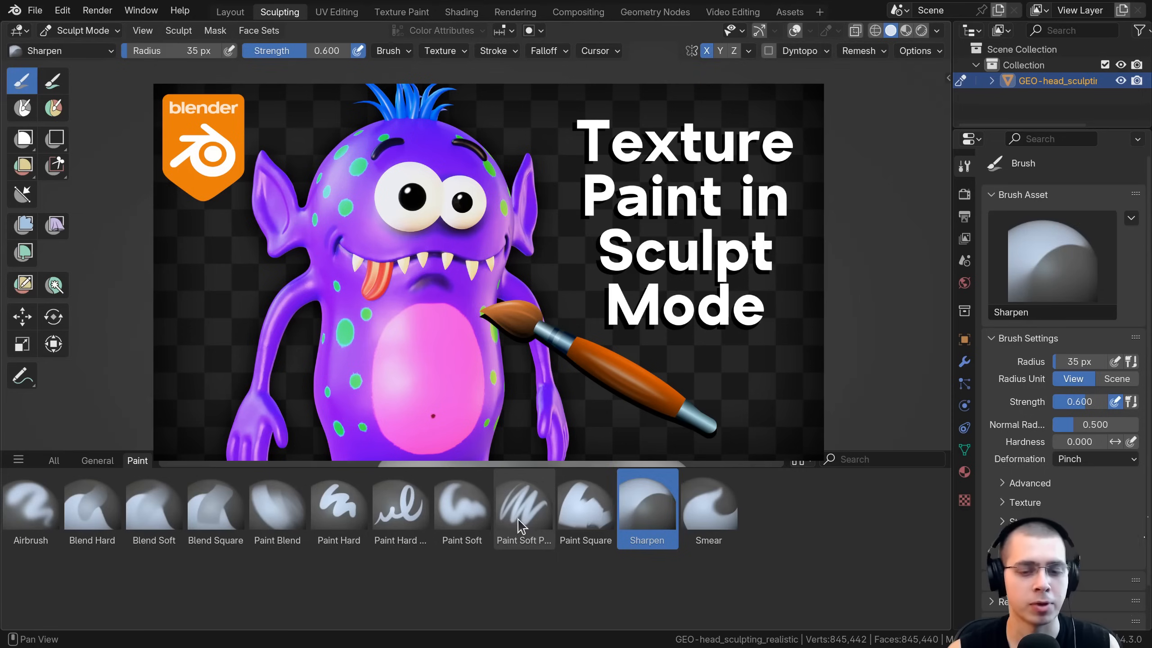
pyautogui.click(517, 519)
pyautogui.click(399, 510)
pyautogui.click(30, 508)
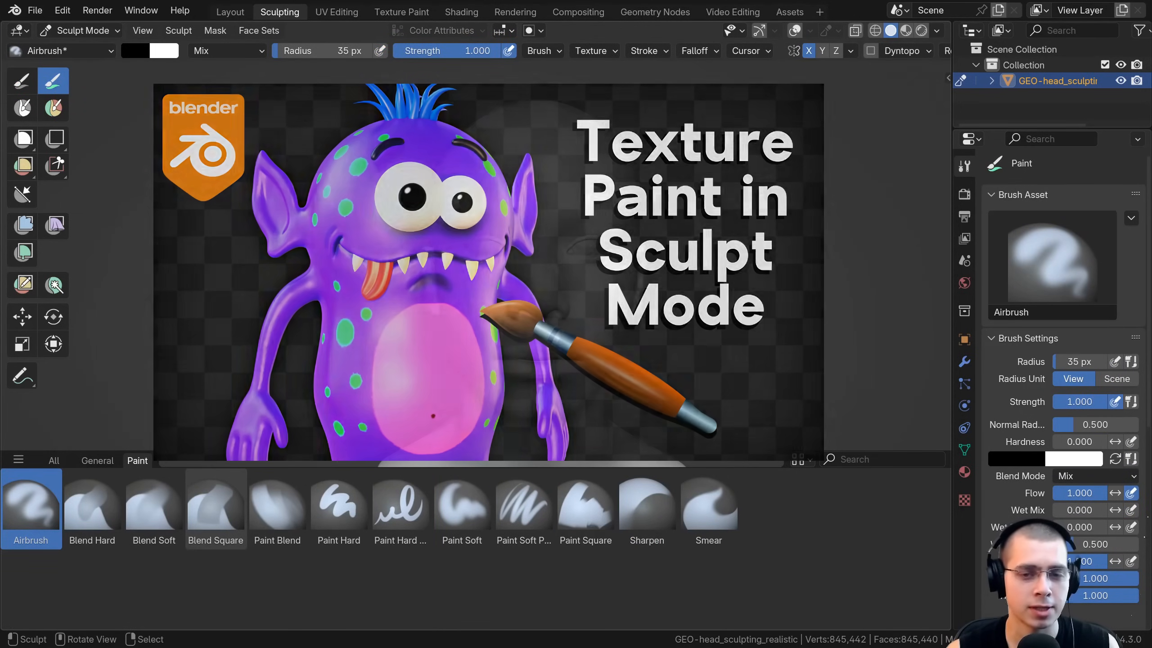
# Switch the asset shelf's library from All Libraries to Low Poly Nature
pyautogui.moveTo(485, 298); pyautogui.dragTo(546, 304, button='middle')
pyautogui.keyDown('shift'); pyautogui.moveTo(546, 304); pyautogui.dragTo(408, 320, button='middle'); pyautogui.keyUp('shift')
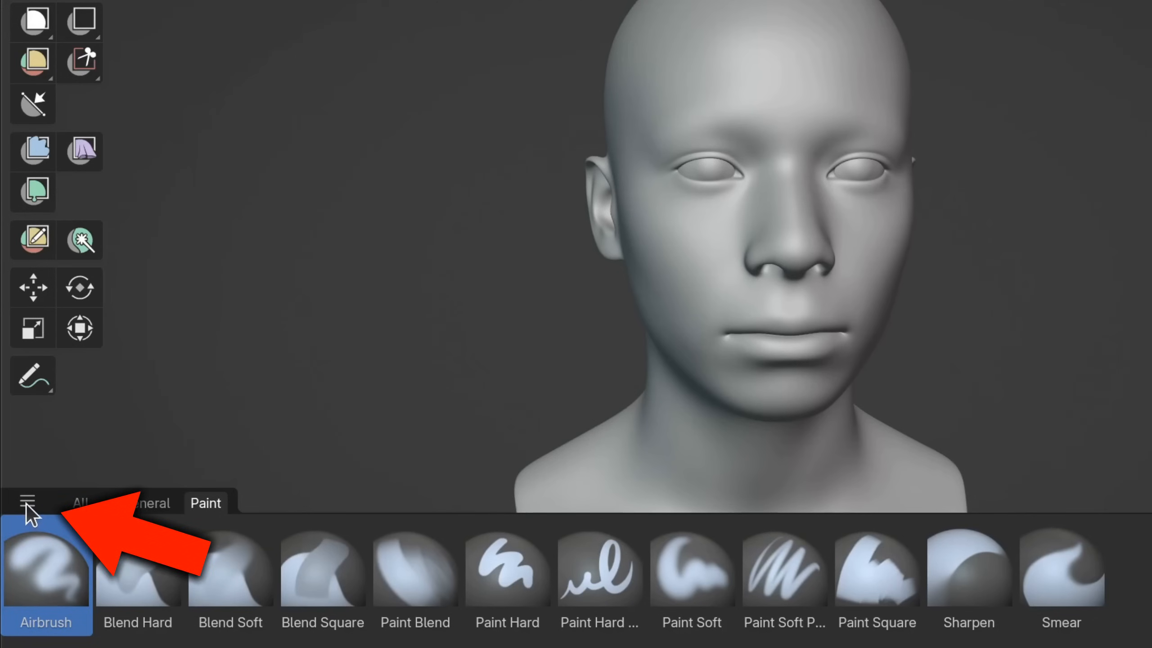
pyautogui.click(18, 461)
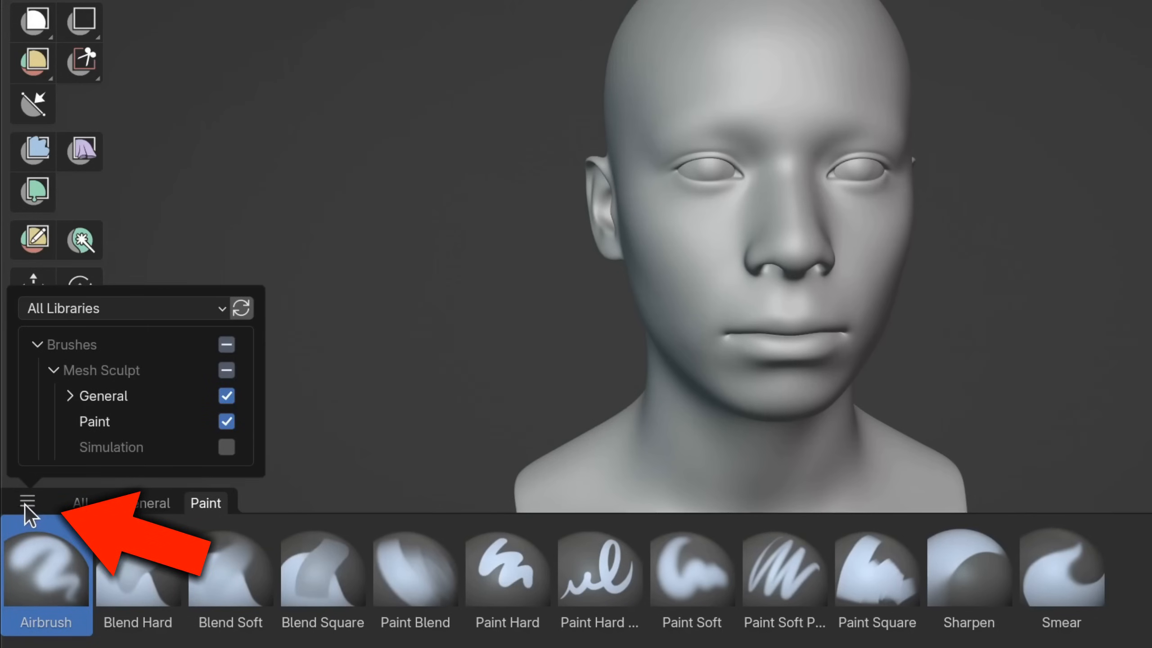
pyautogui.click(81, 310)
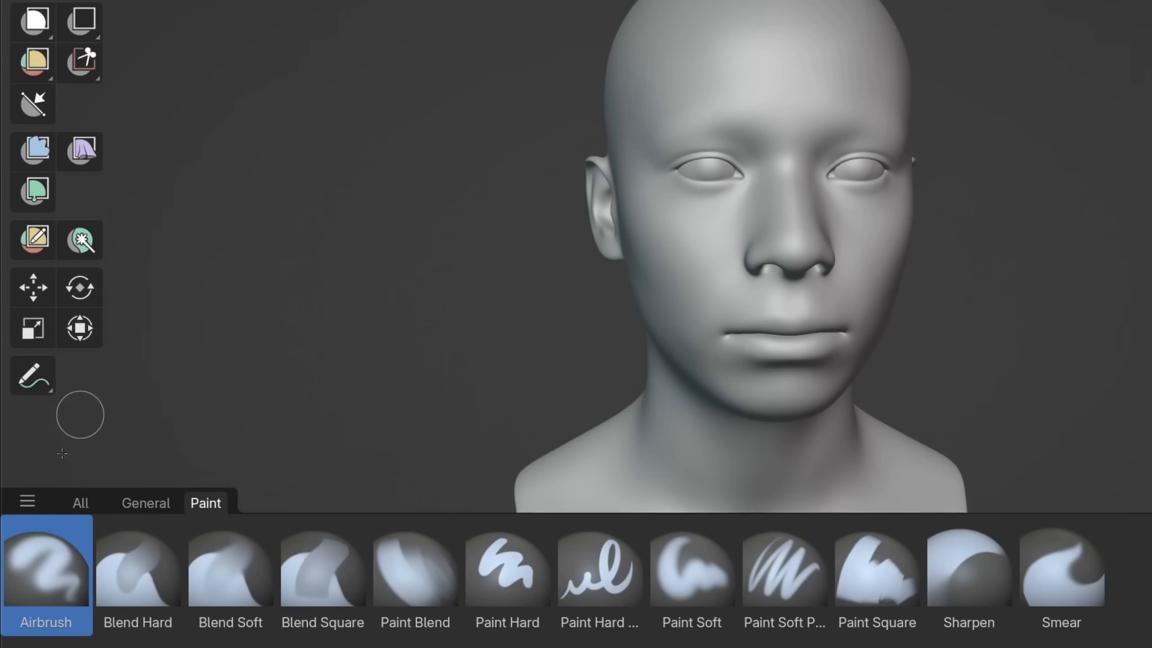
pyautogui.click(23, 504)
pyautogui.click(78, 303)
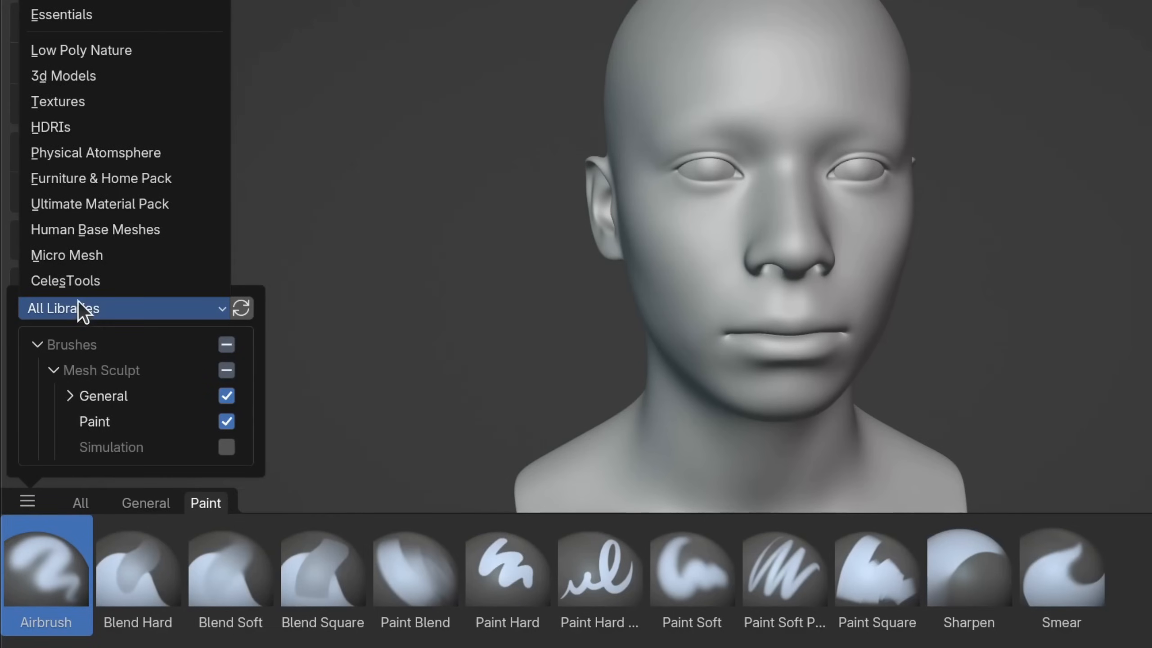
pyautogui.click(101, 51)
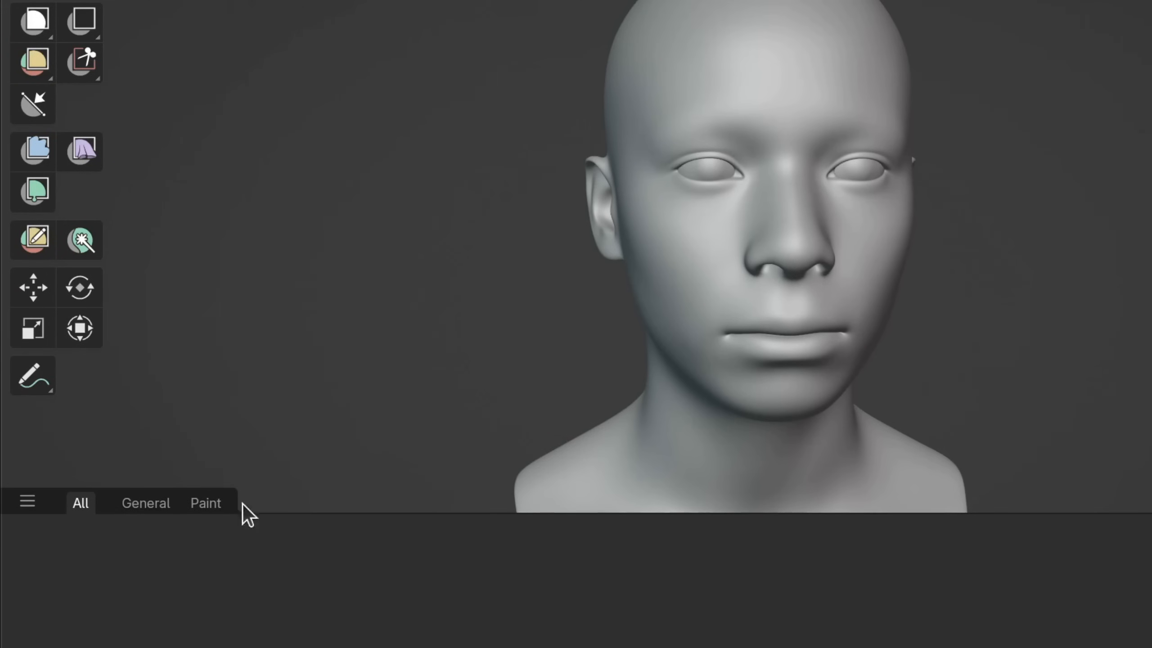
# Switch the asset shelf's library back to All Libraries
pyautogui.click(33, 507)
pyautogui.click(43, 409)
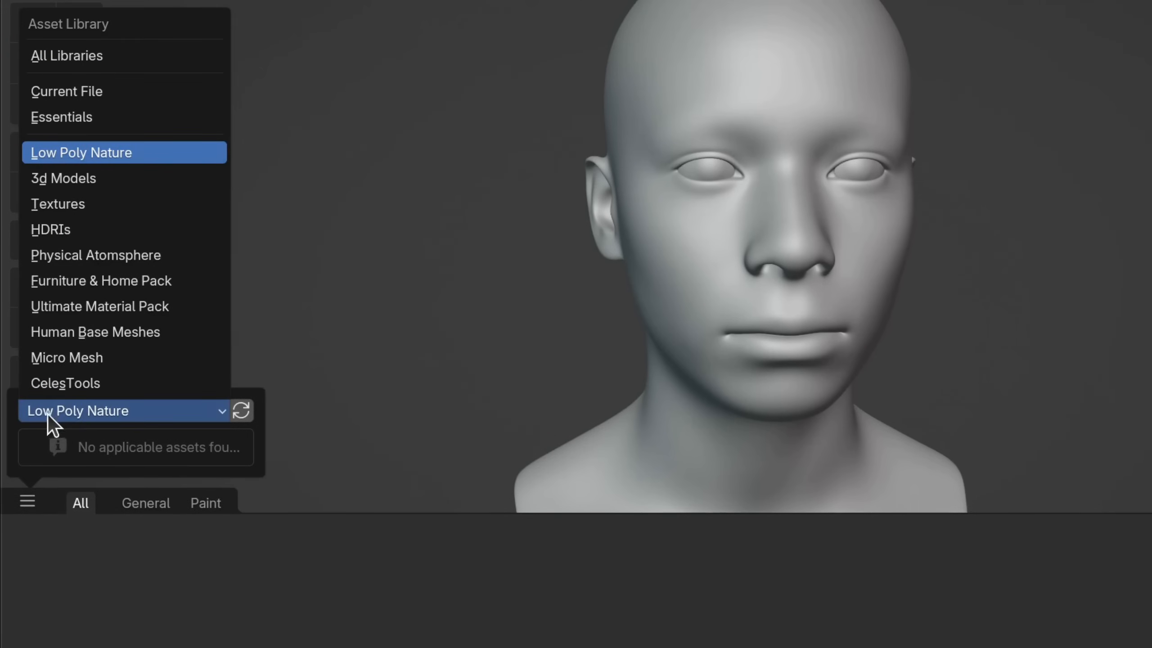
pyautogui.click(58, 55)
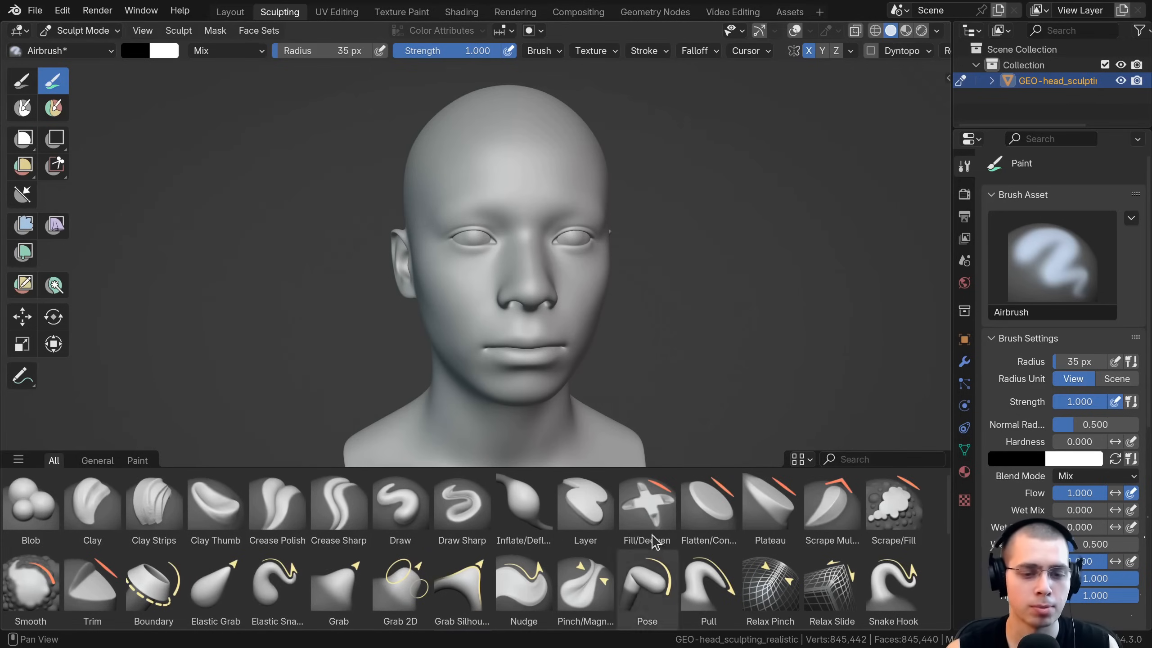
# Enable the Simulation, Utilities, Transform, Contrast and Add & Subtract catalogs in the asset shelf
pyautogui.click(18, 460)
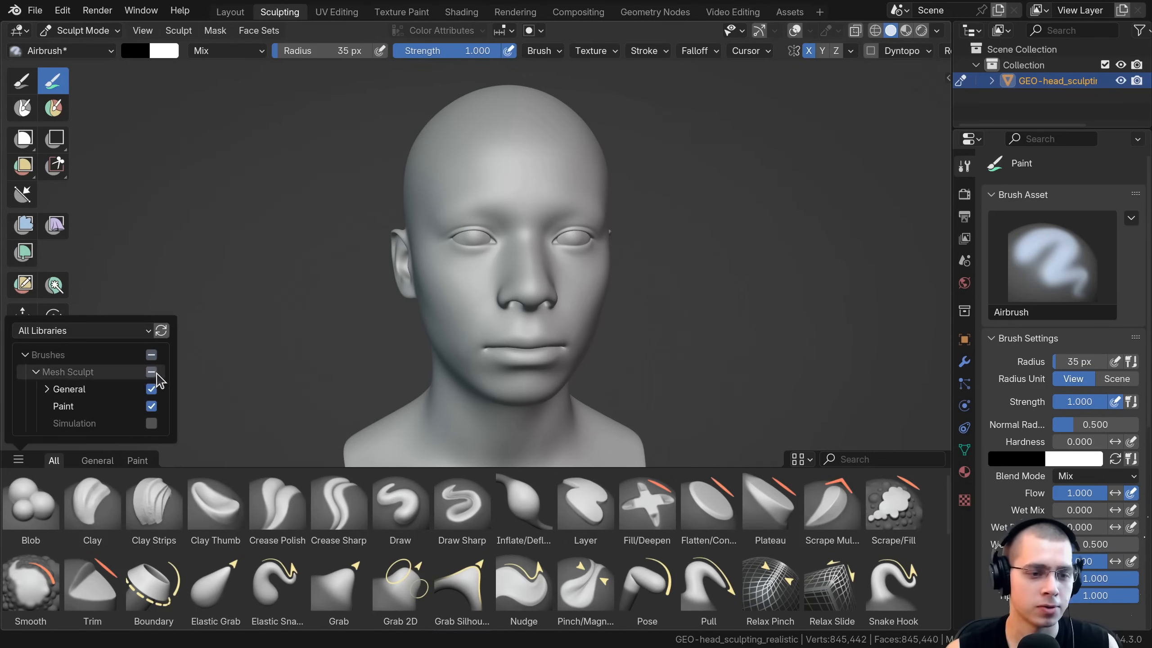
pyautogui.click(158, 389)
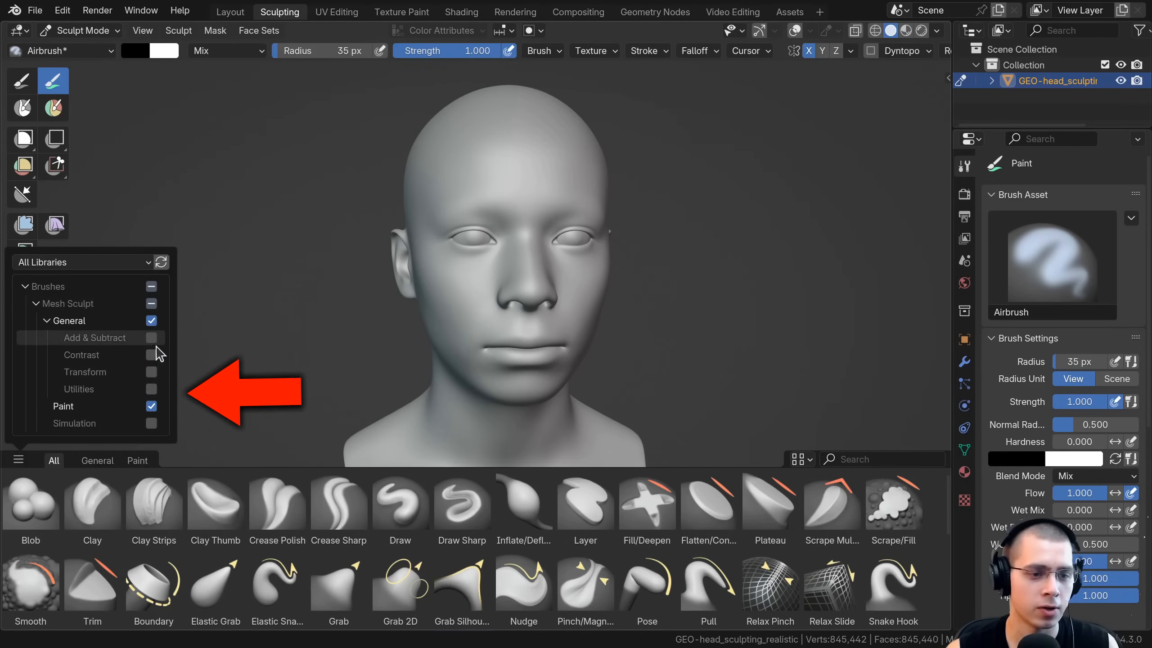
pyautogui.click(151, 423)
pyautogui.click(151, 389)
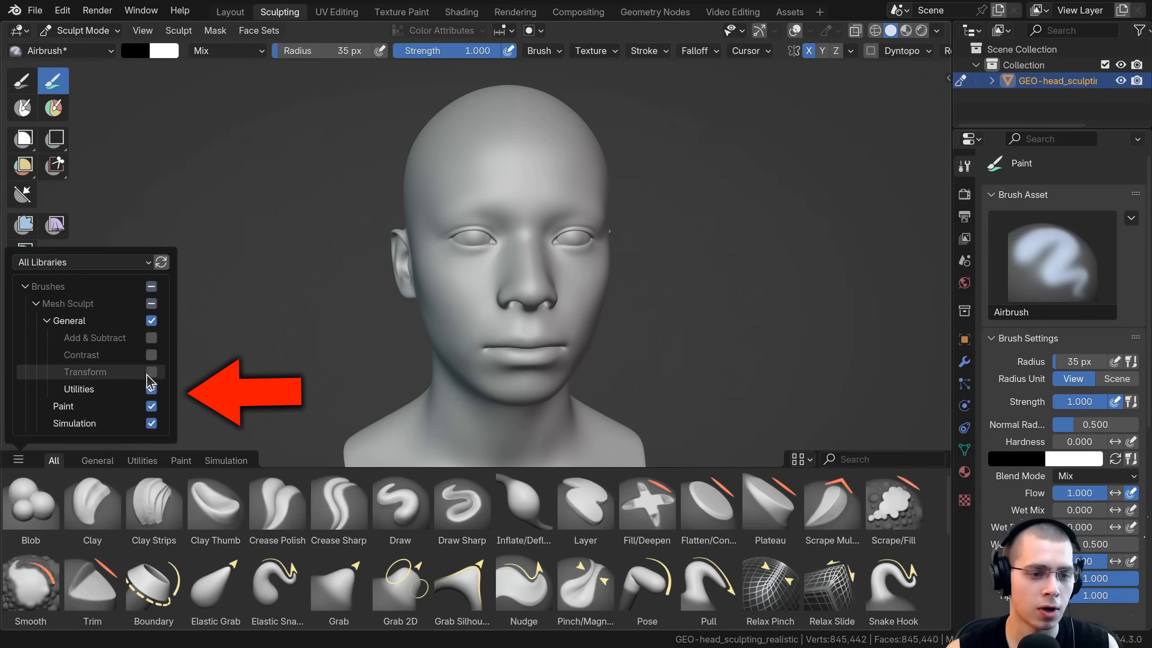
pyautogui.click(151, 372)
pyautogui.click(151, 355)
pyautogui.click(151, 338)
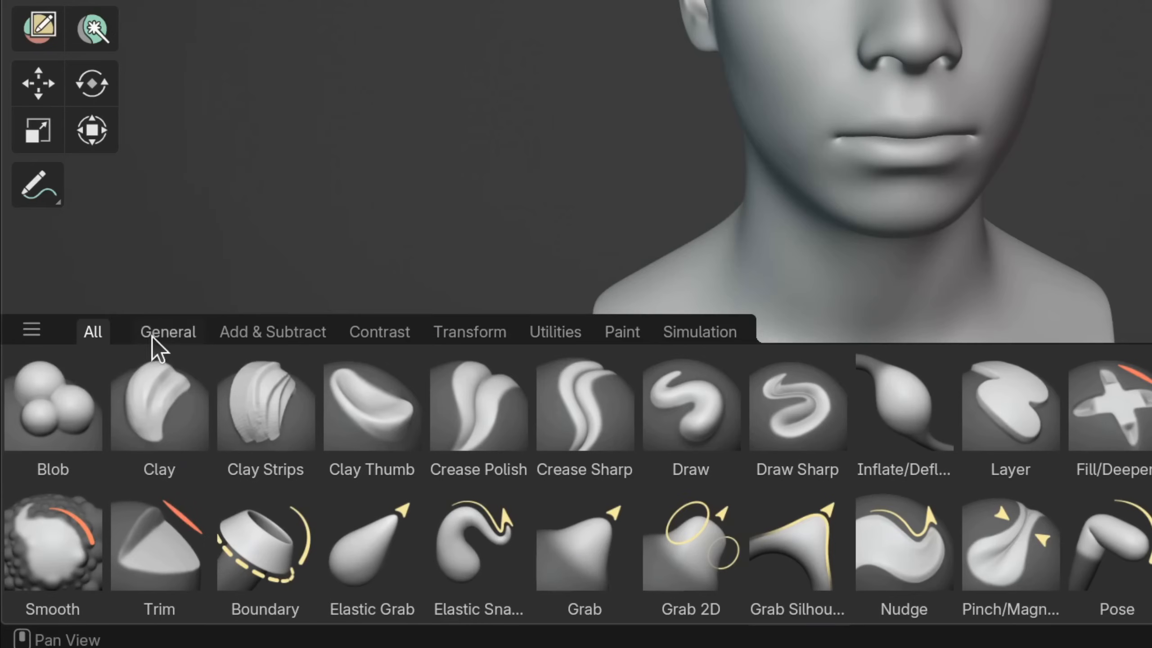
# Browse the All, General and Add & Subtract catalogs, ending on Add & Subtract, and shrink the asset shelf to one row
pyautogui.click(93, 461)
pyautogui.click(247, 340)
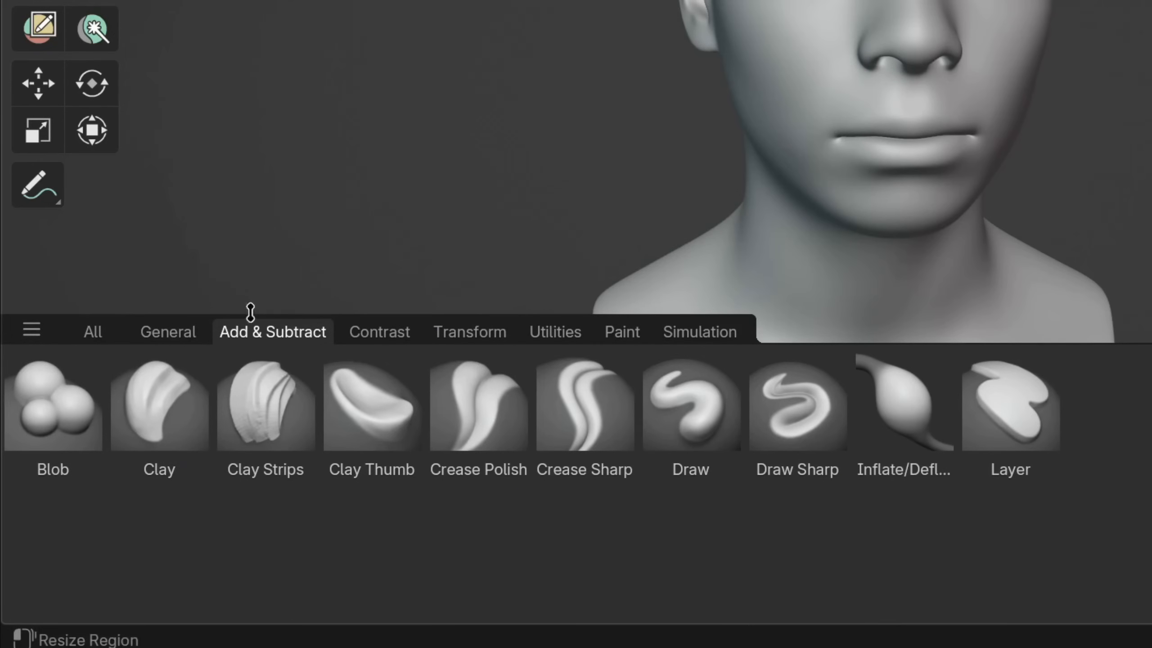
pyautogui.click(109, 334)
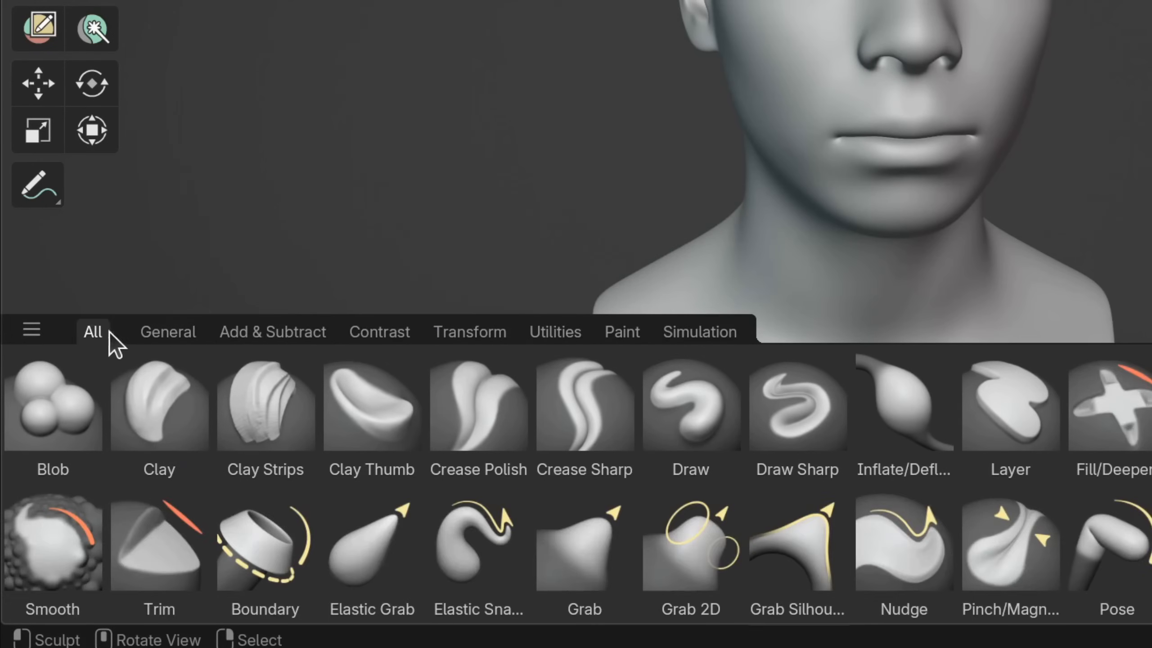
pyautogui.click(171, 334)
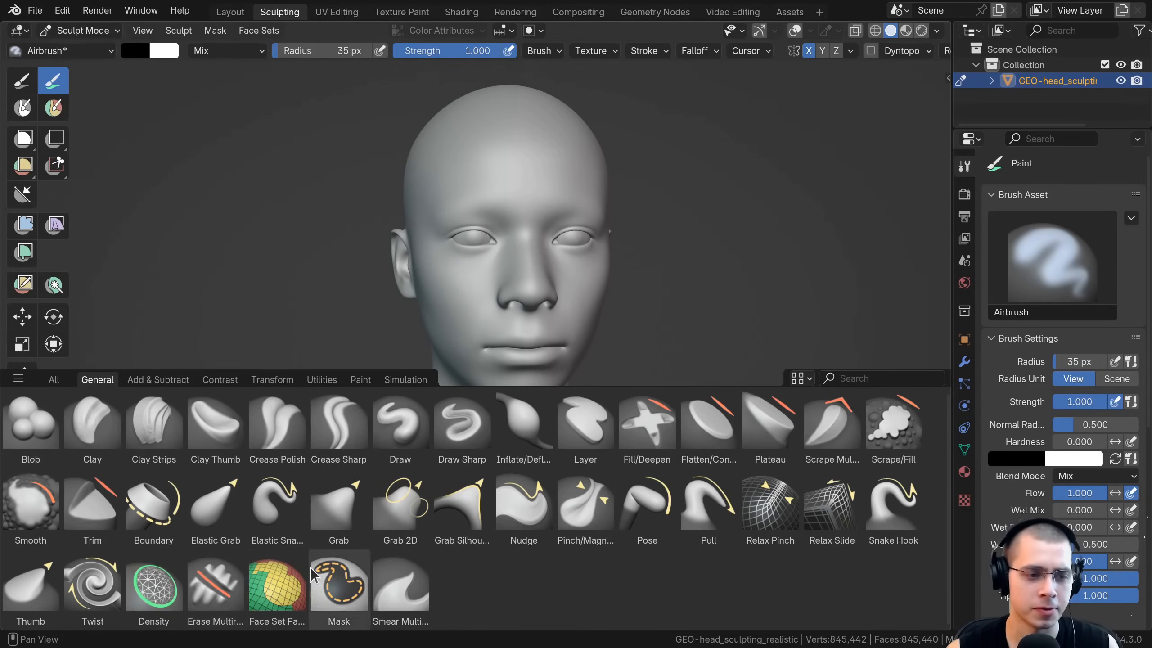
pyautogui.click(140, 383)
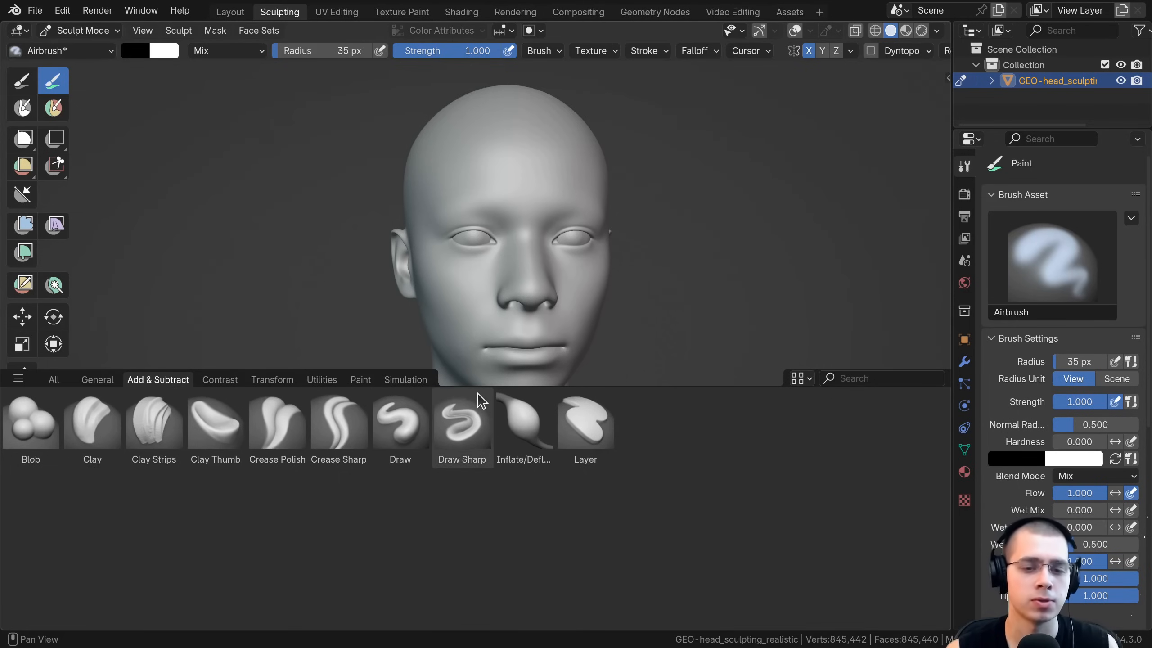
pyautogui.moveTo(477, 386); pyautogui.dragTo(465, 484)
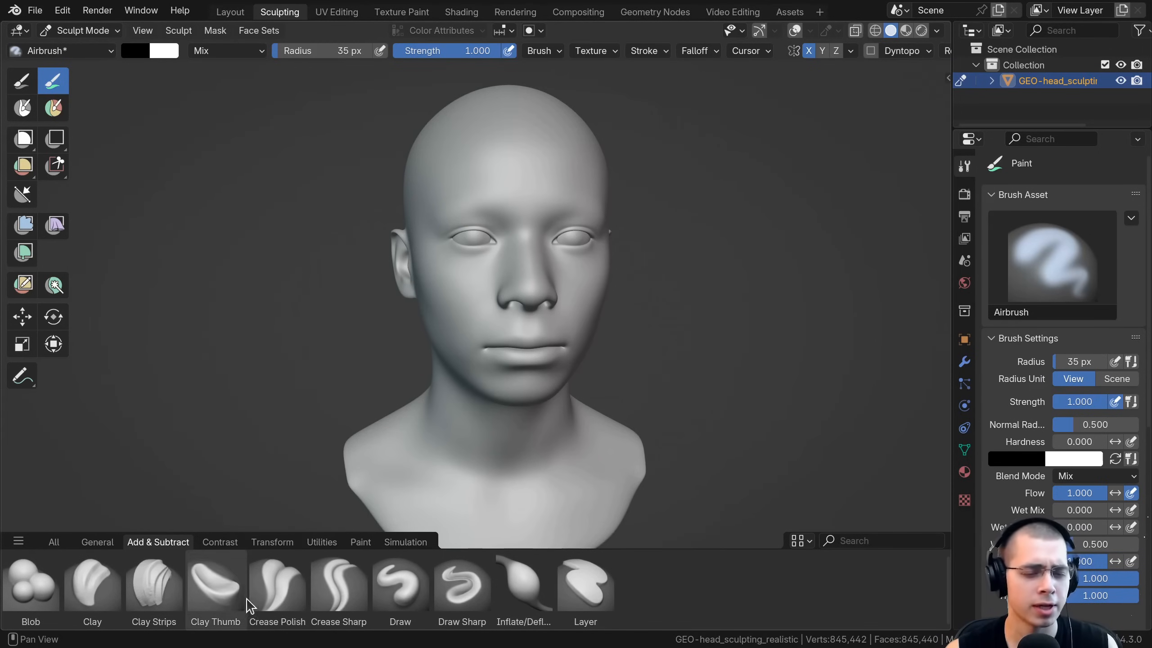
# Try the Contrast catalog's Trim, Smooth, Scrape/Fill and Plateau brushes, ending with Scrape Multiplane active
pyautogui.moveTo(444, 314); pyautogui.dragTo(487, 318, button='middle')
pyautogui.click(220, 542)
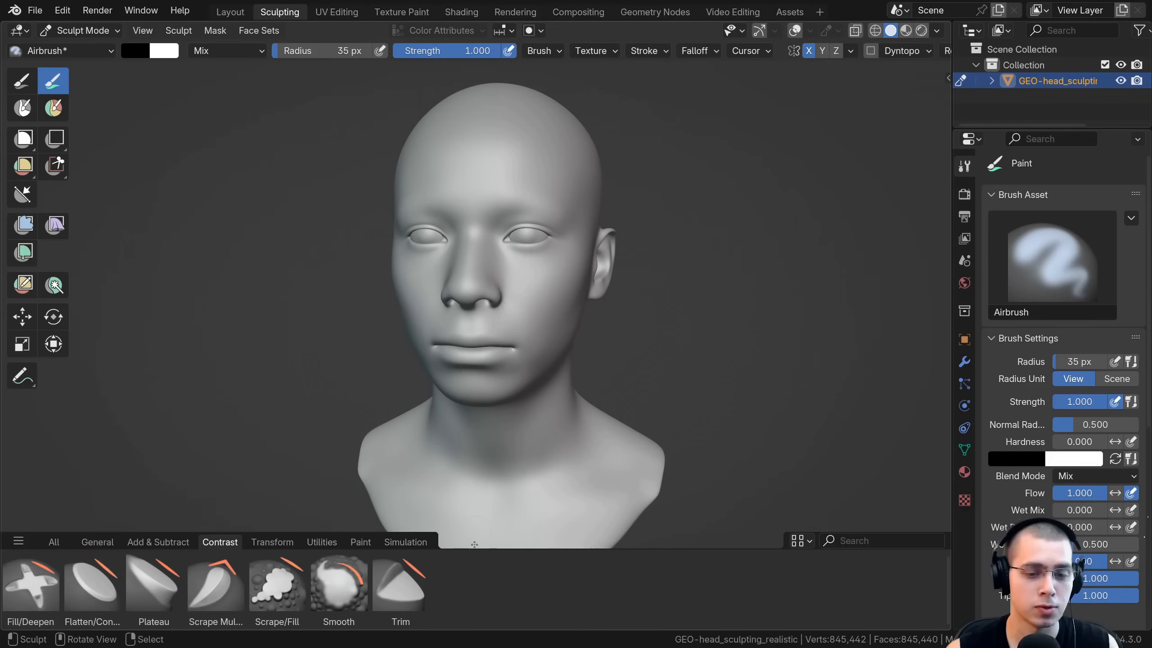
pyautogui.click(399, 590)
pyautogui.click(324, 598)
pyautogui.click(277, 590)
pyautogui.click(215, 589)
pyautogui.click(154, 589)
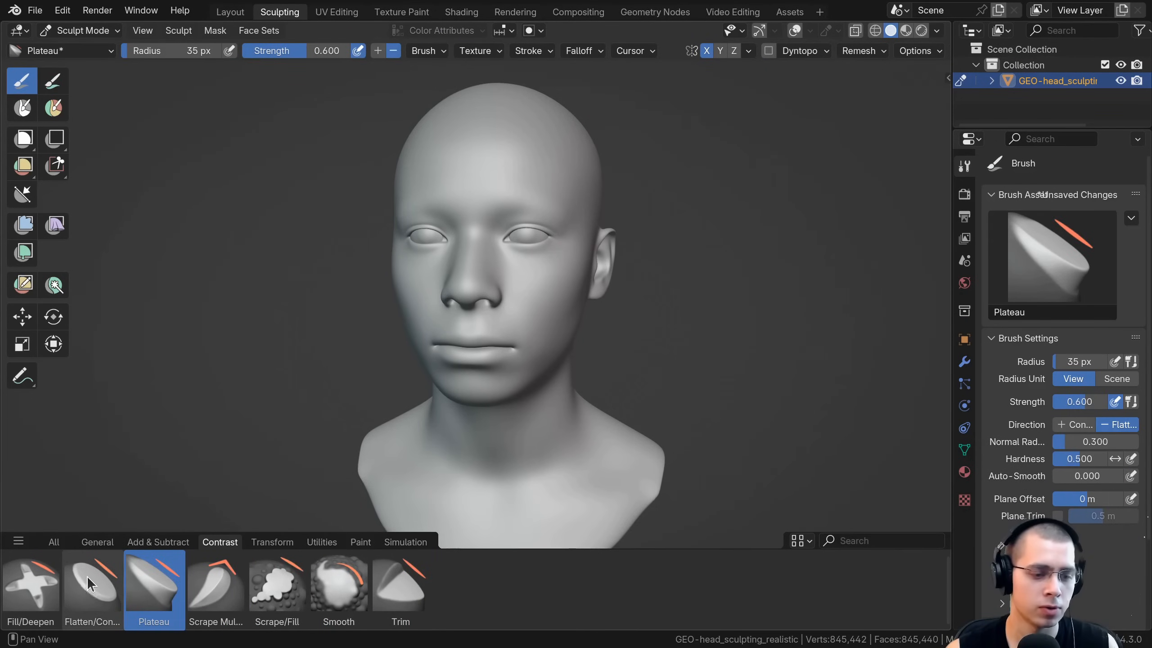
pyautogui.click(216, 588)
# Try the Transform catalog's Grab, Grab 2D, Grab Silhouette, Pinch/Magnify, Pull and Pose brushes, ending with Nudge active
pyautogui.click(272, 541)
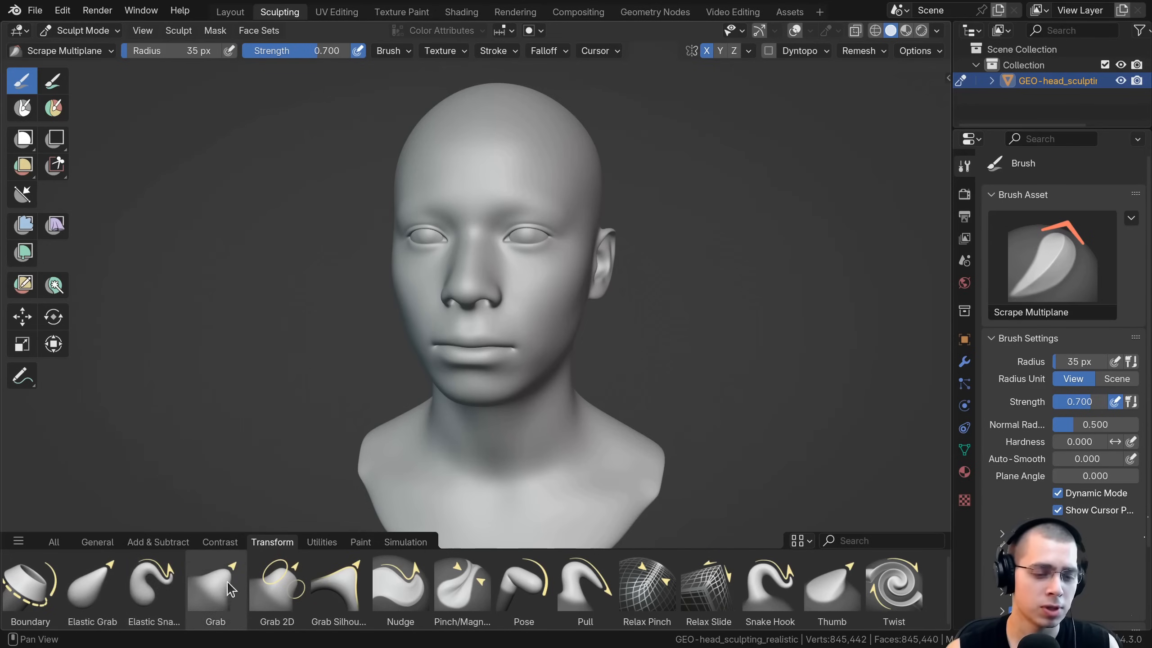
pyautogui.click(214, 582)
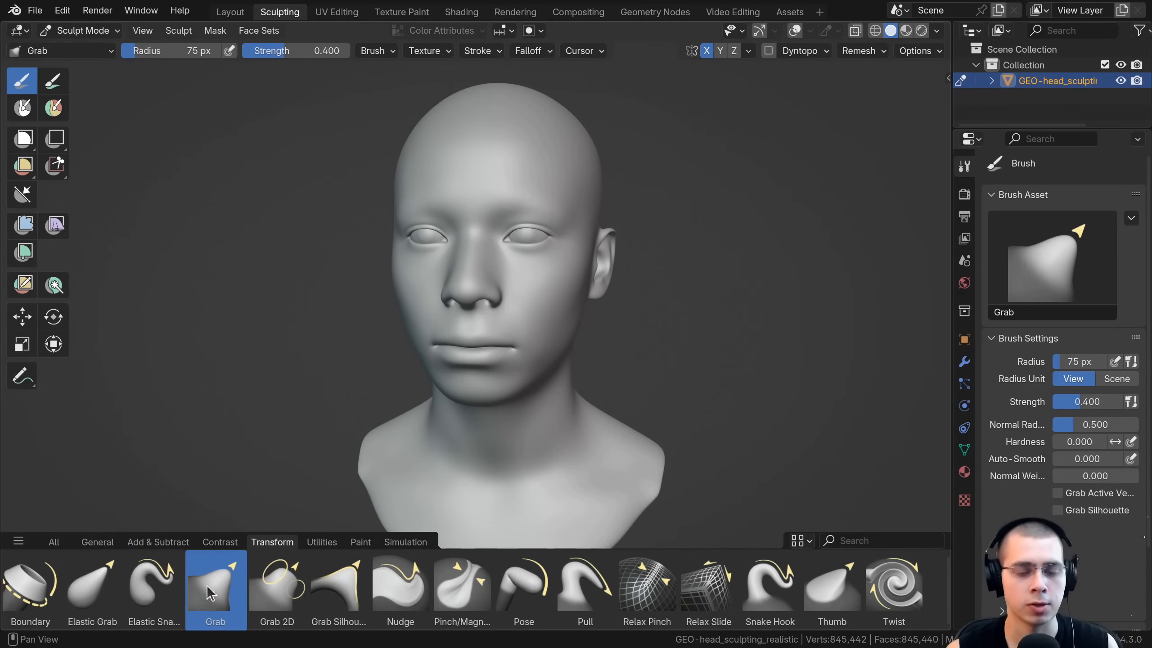
pyautogui.click(293, 581)
pyautogui.click(362, 576)
pyautogui.click(394, 581)
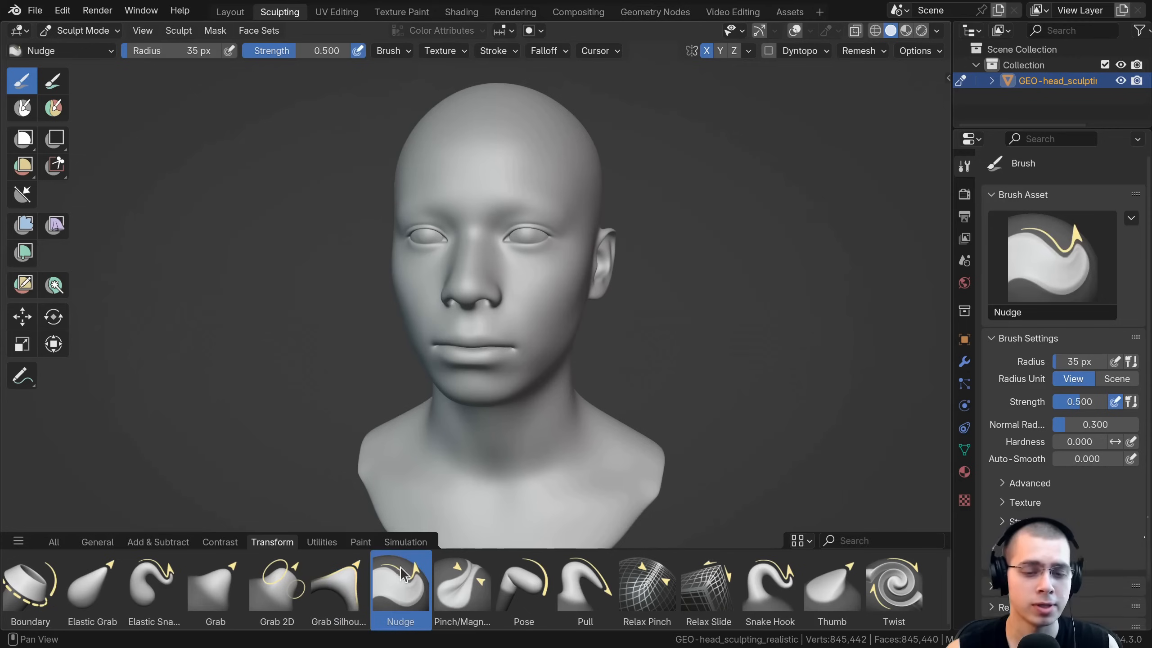
pyautogui.click(470, 578)
pyautogui.click(585, 586)
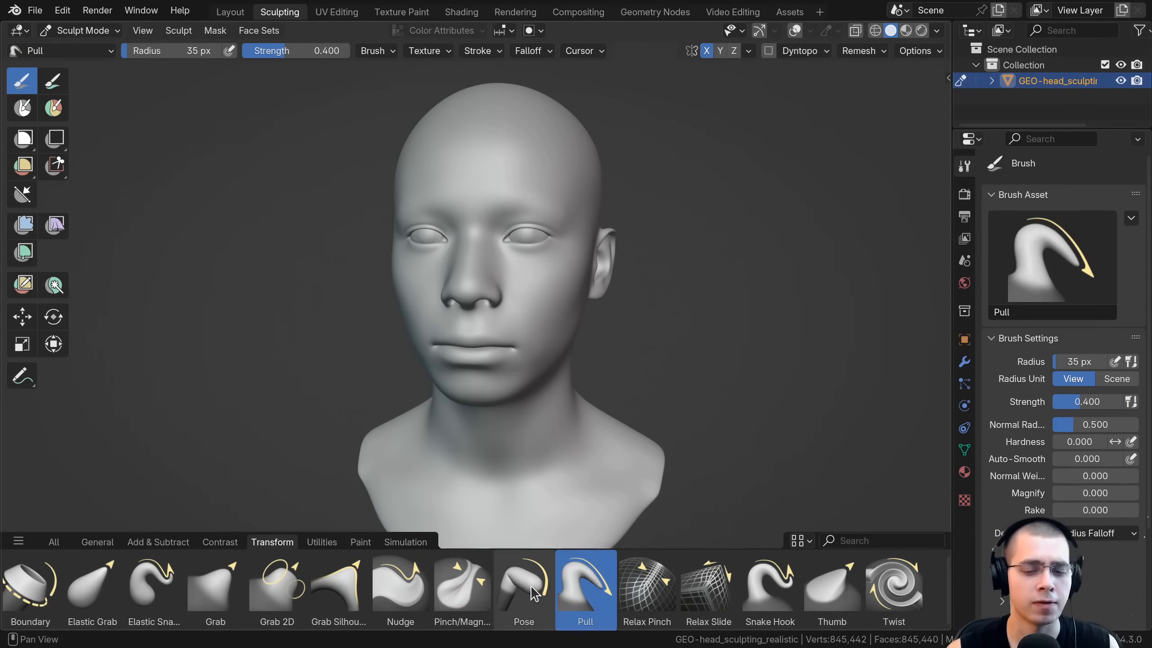
pyautogui.click(531, 585)
pyautogui.click(401, 585)
# View the Utilities and Paint catalogs, then try brushes in the Simulation catalog, ending with Expand/Contract Cloth active
pyautogui.click(321, 542)
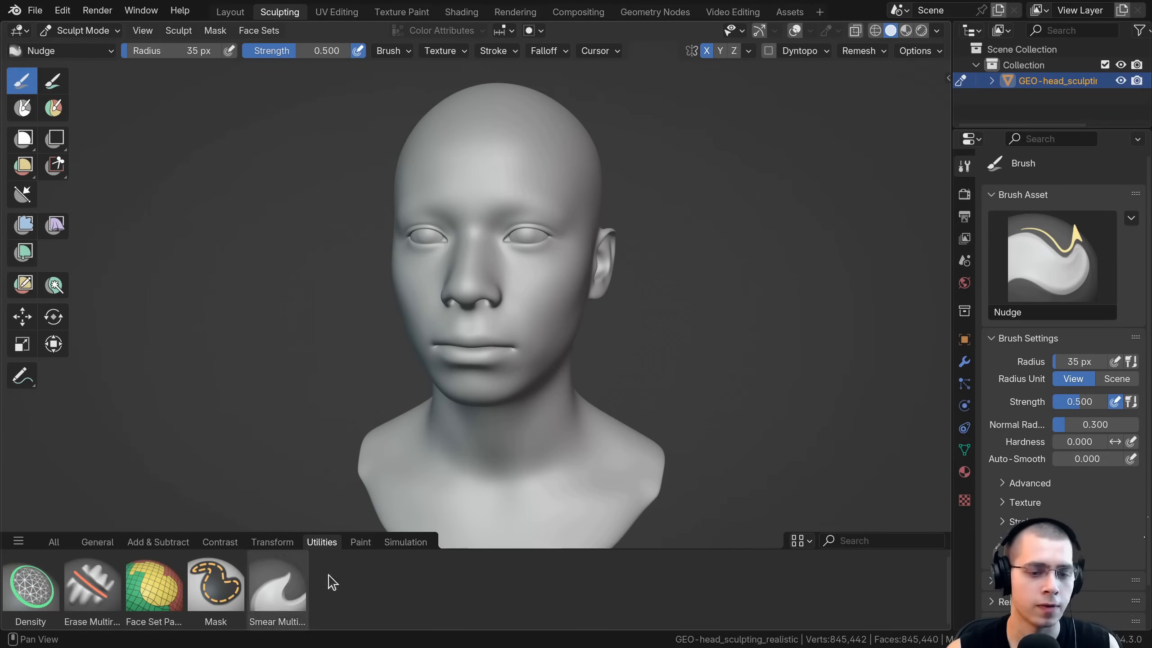
pyautogui.click(360, 542)
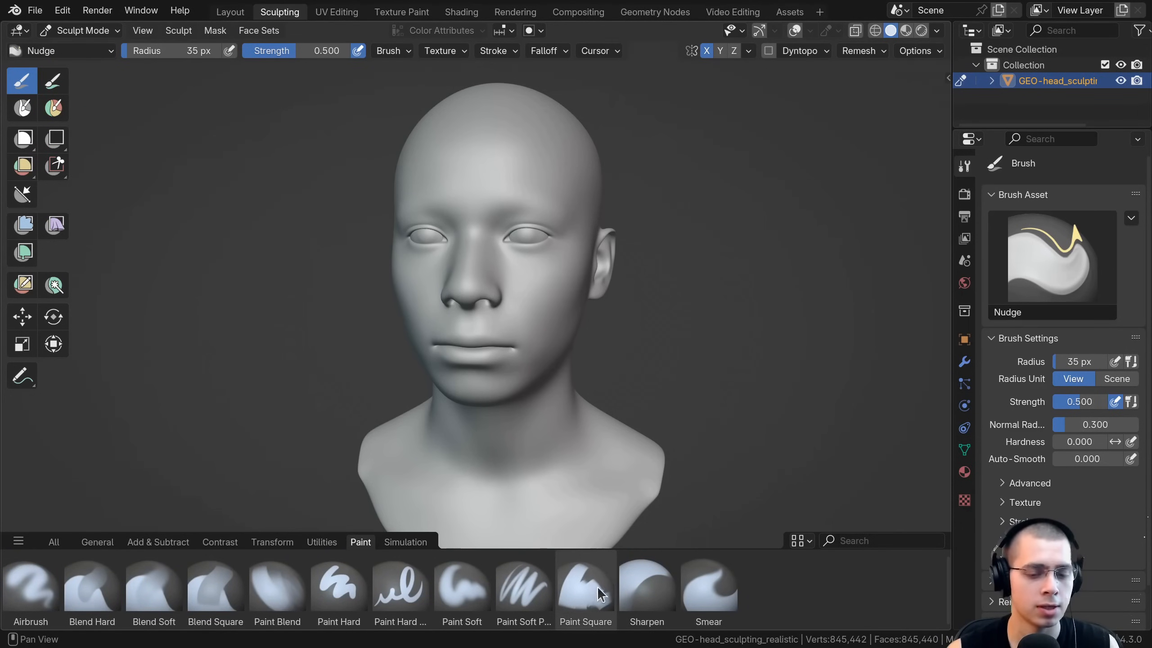
pyautogui.click(401, 543)
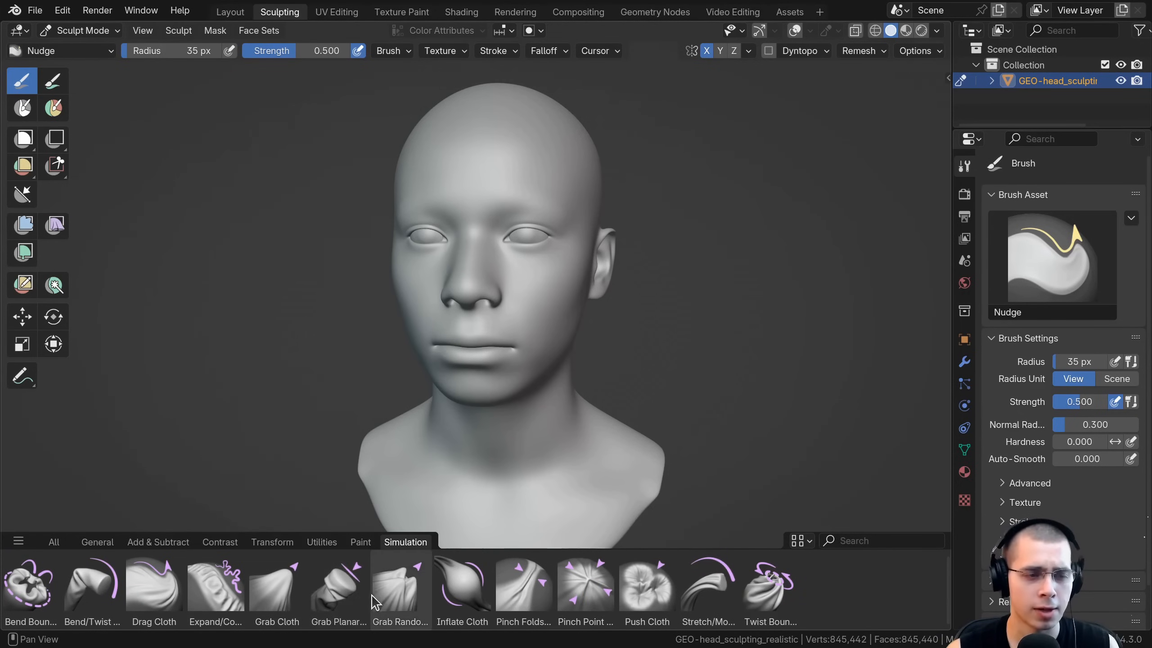
pyautogui.click(29, 585)
pyautogui.click(138, 583)
pyautogui.click(211, 579)
# Try the Add & Subtract catalog's Blob brush on the cheek at a 107 px radius and undo the stroke
pyautogui.click(219, 543)
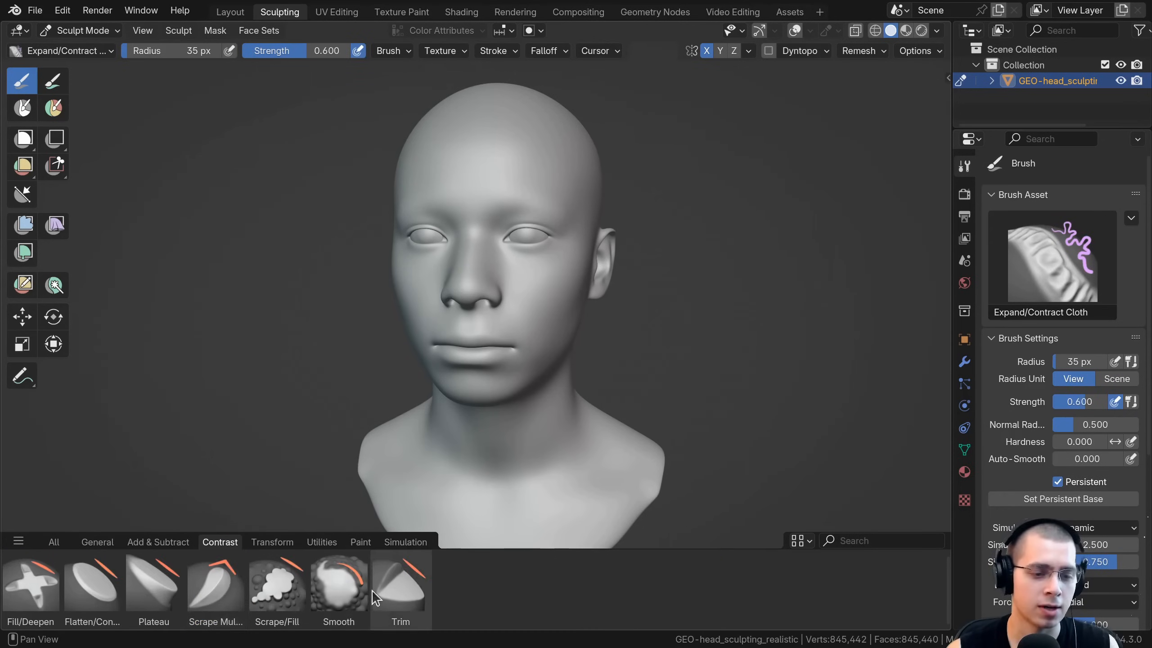
pyautogui.click(152, 542)
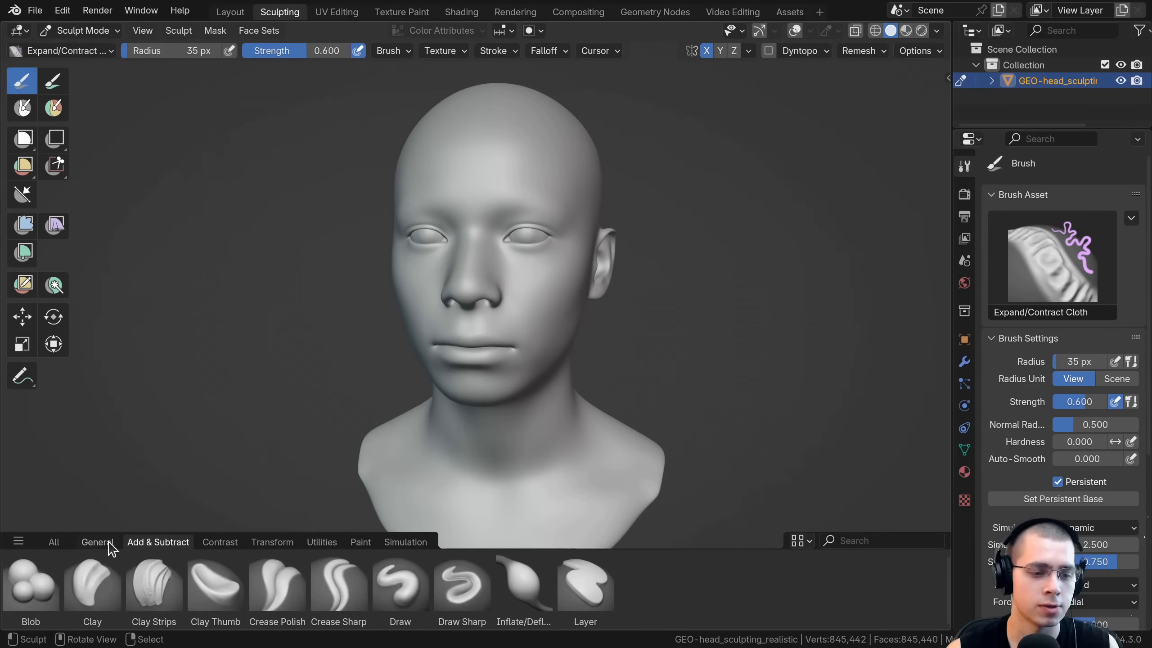
pyautogui.click(37, 586)
pyautogui.moveTo(383, 365); pyautogui.dragTo(467, 239, button='middle')
pyautogui.scroll(4, 466, 239)
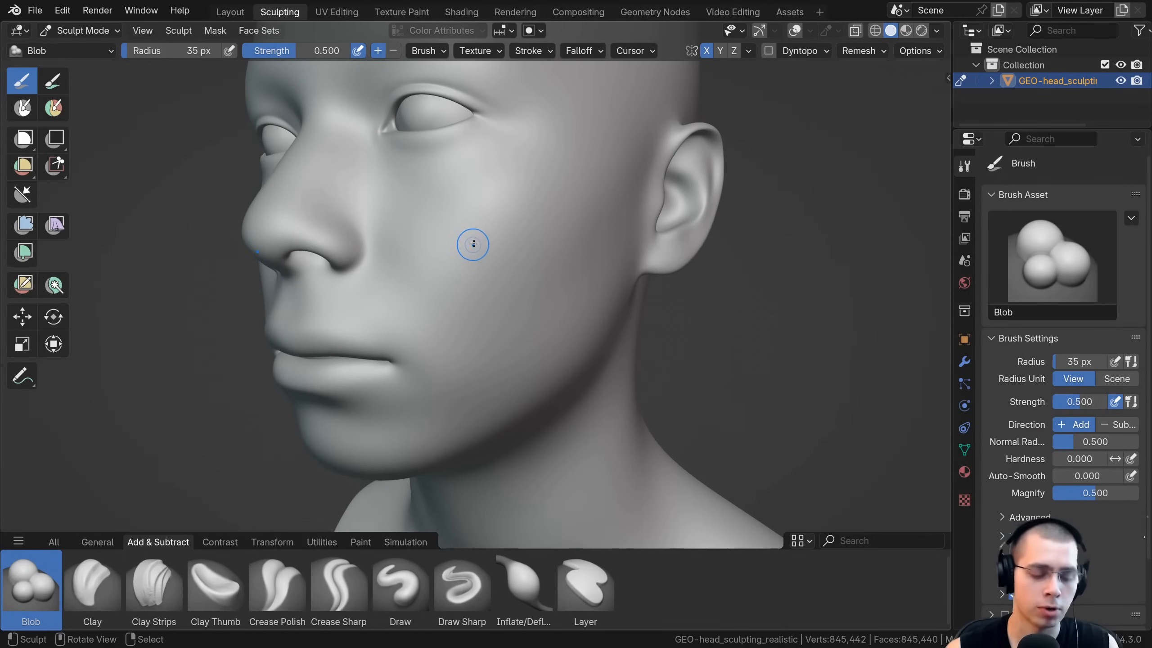
pyautogui.scroll(3, 497, 252)
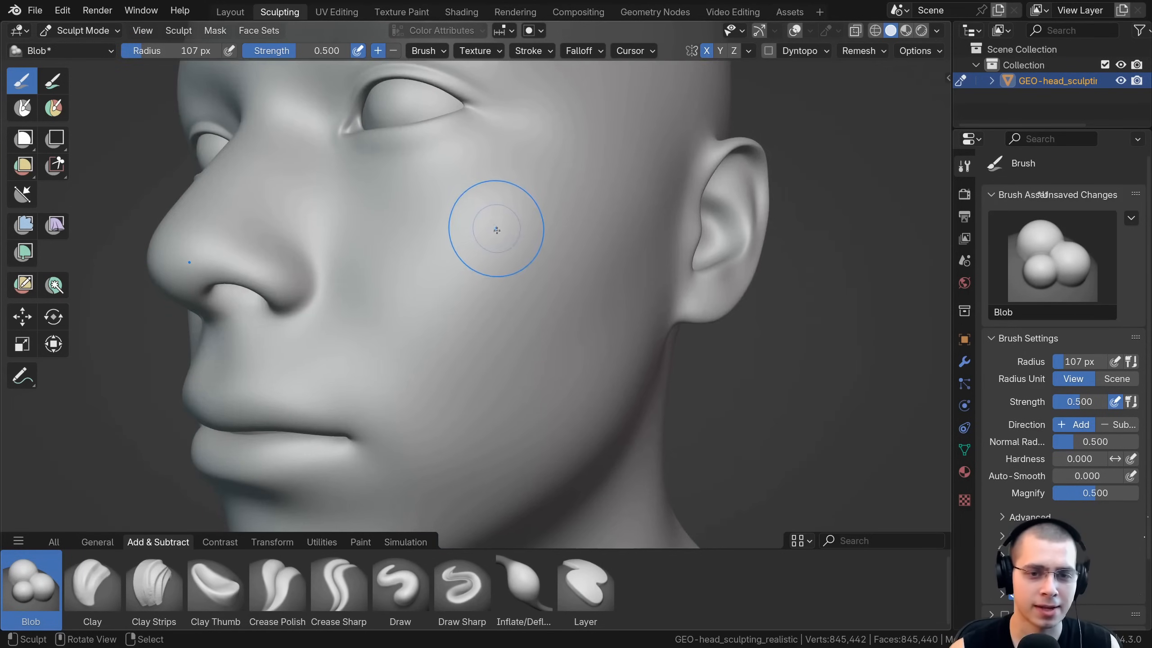
pyautogui.moveTo(496, 228)
pyautogui.mouseDown()
pyautogui.moveTo(500, 256)
pyautogui.moveTo(499, 222)
pyautogui.mouseUp()
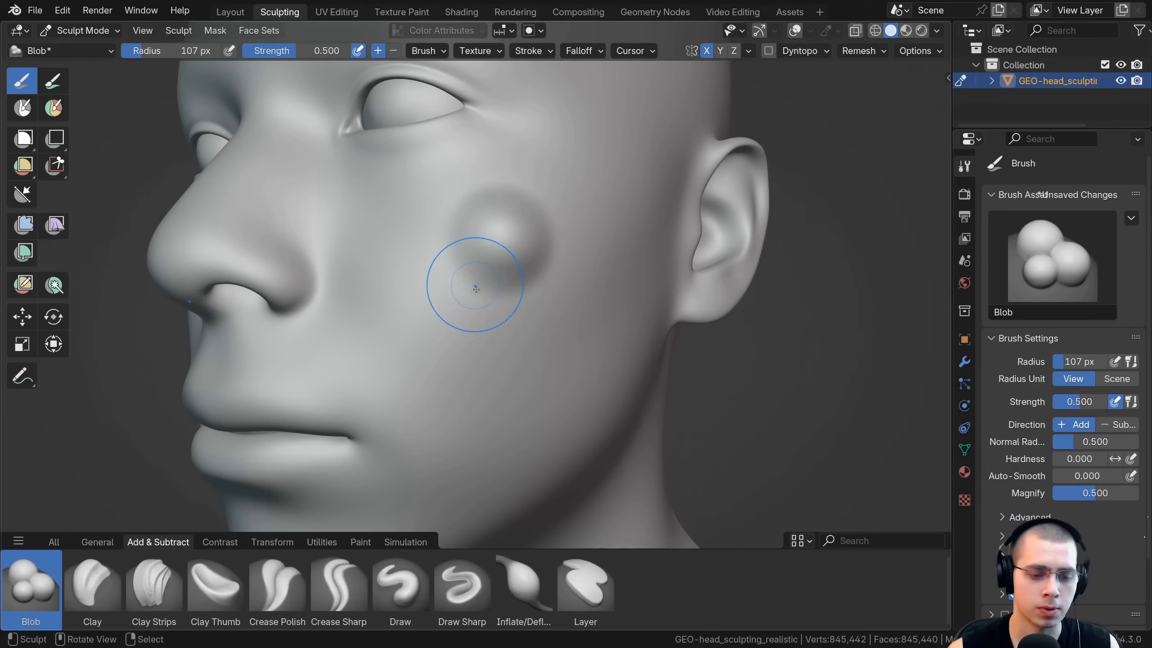
pyautogui.hotkey('ctrl', 'z')
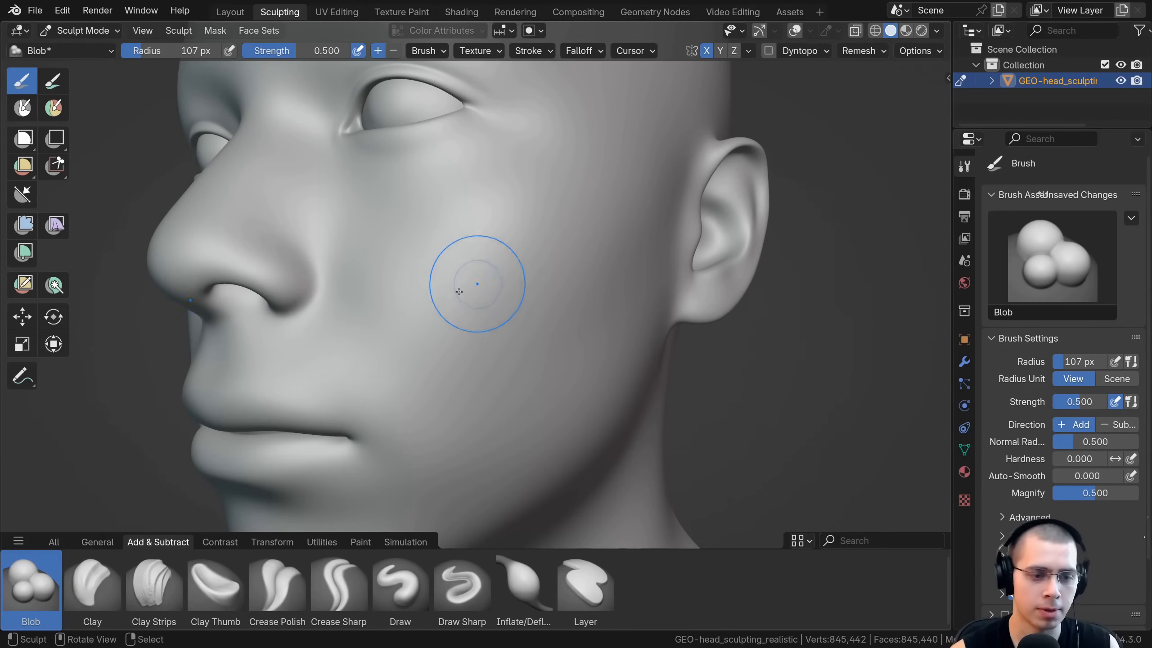
# Raise the Clay brush's strength to 0.986 and build up strokes on the cheek with it
pyautogui.click(96, 579)
pyautogui.moveTo(497, 268); pyautogui.dragTo(451, 233)
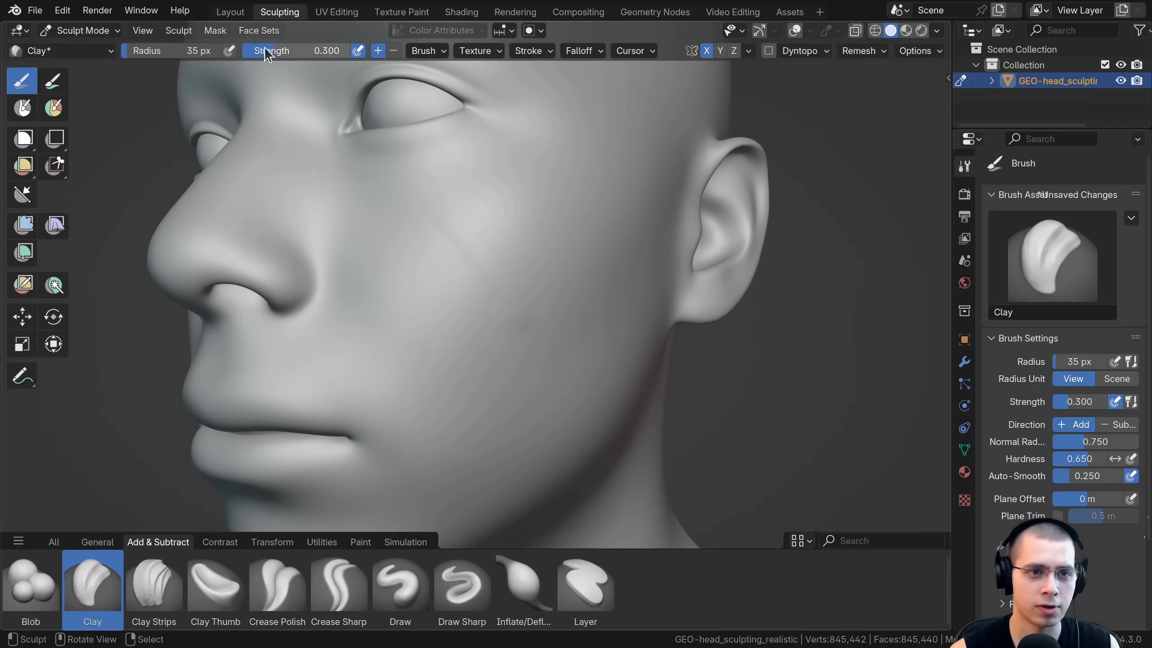
pyautogui.moveTo(265, 47); pyautogui.dragTo(308, 53)
pyautogui.moveTo(473, 250)
pyautogui.mouseDown()
pyautogui.moveTo(453, 231)
pyautogui.moveTo(461, 260)
pyautogui.mouseUp()
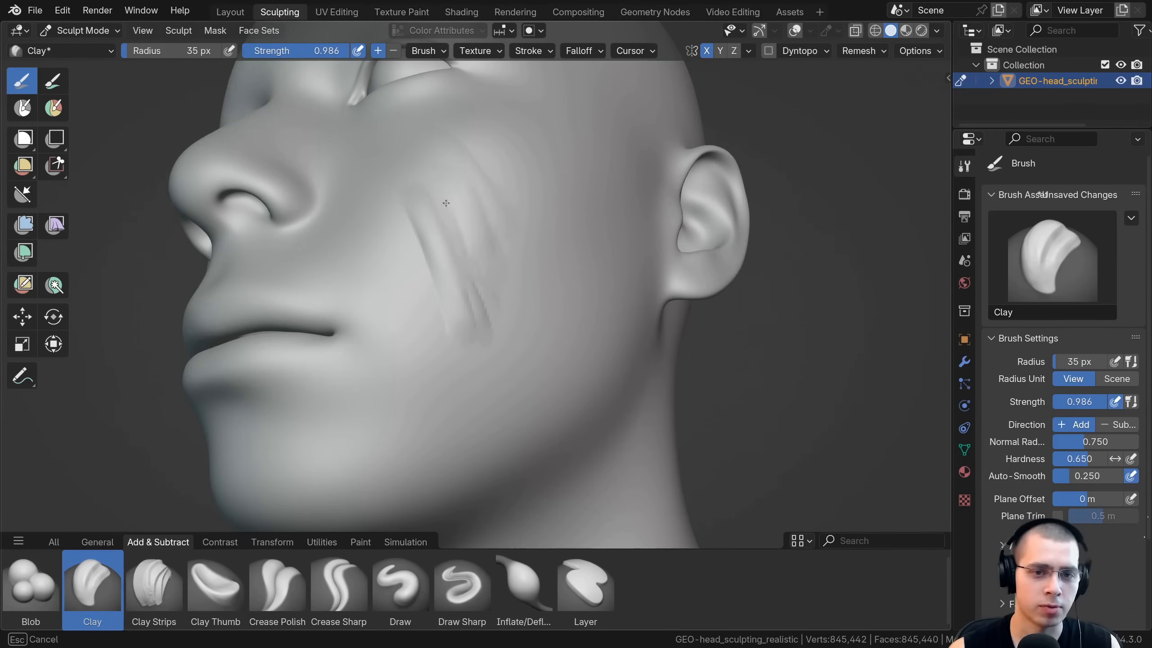
pyautogui.moveTo(447, 203)
pyautogui.mouseDown()
pyautogui.moveTo(463, 203)
pyautogui.moveTo(482, 253)
pyautogui.mouseUp()
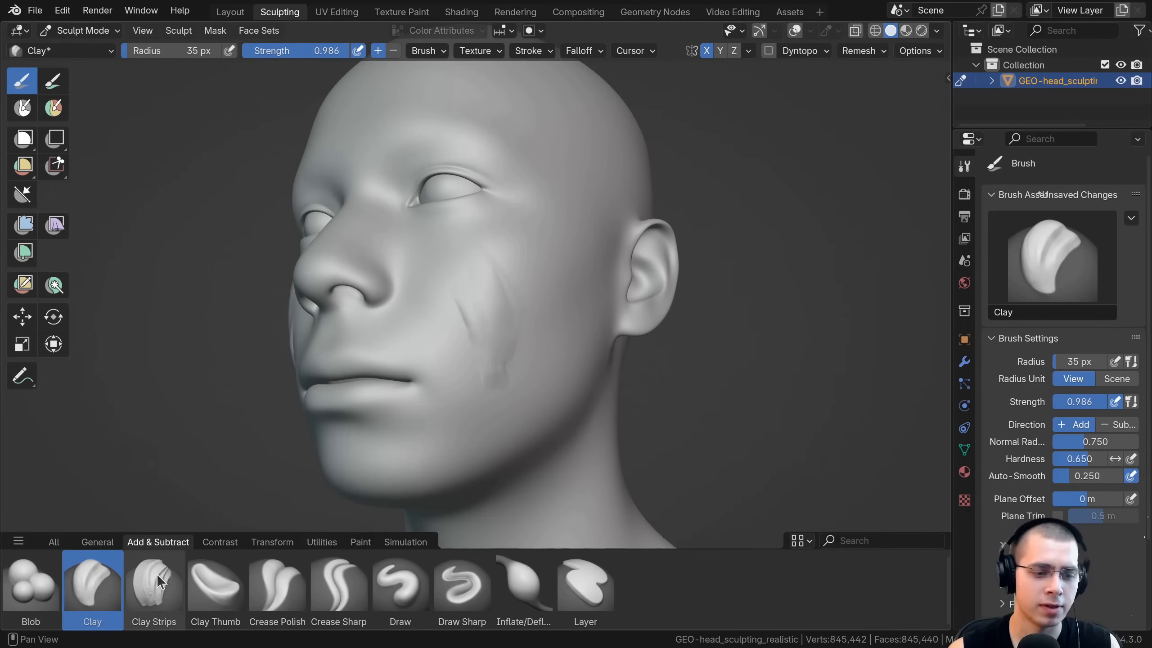
# Sculpt ridges across the cheekbone with the Clay Strips brush at a 52 px radius and smooth them out
pyautogui.click(155, 585)
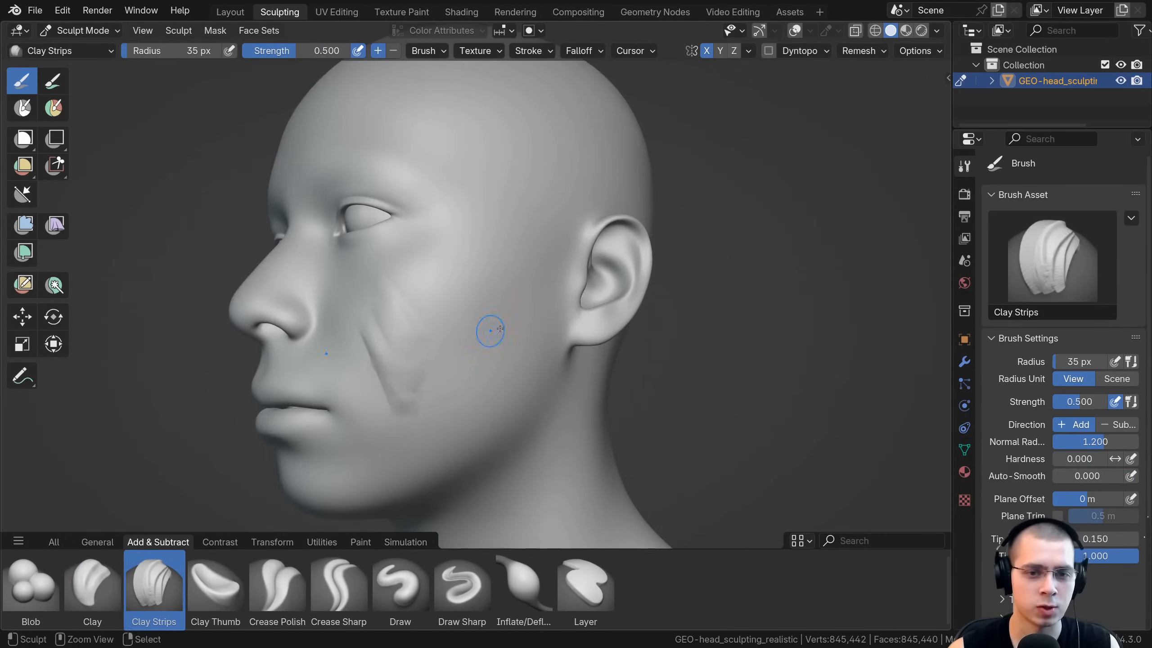
pyautogui.moveTo(499, 328)
pyautogui.keyDown('ctrl'); pyautogui.mouseDown(button='middle')
pyautogui.moveTo(446, 264)
pyautogui.moveTo(483, 176)
pyautogui.moveTo(483, 225)
pyautogui.mouseUp(button='middle'); pyautogui.keyUp('ctrl')
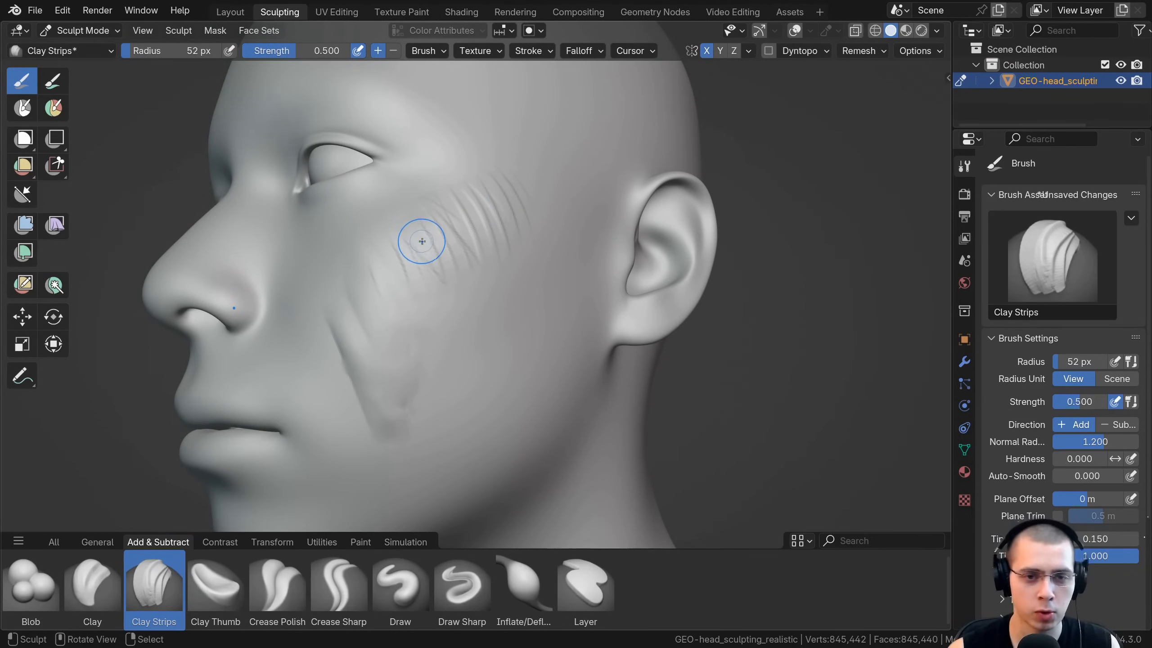
pyautogui.moveTo(507, 165); pyautogui.dragTo(531, 220)
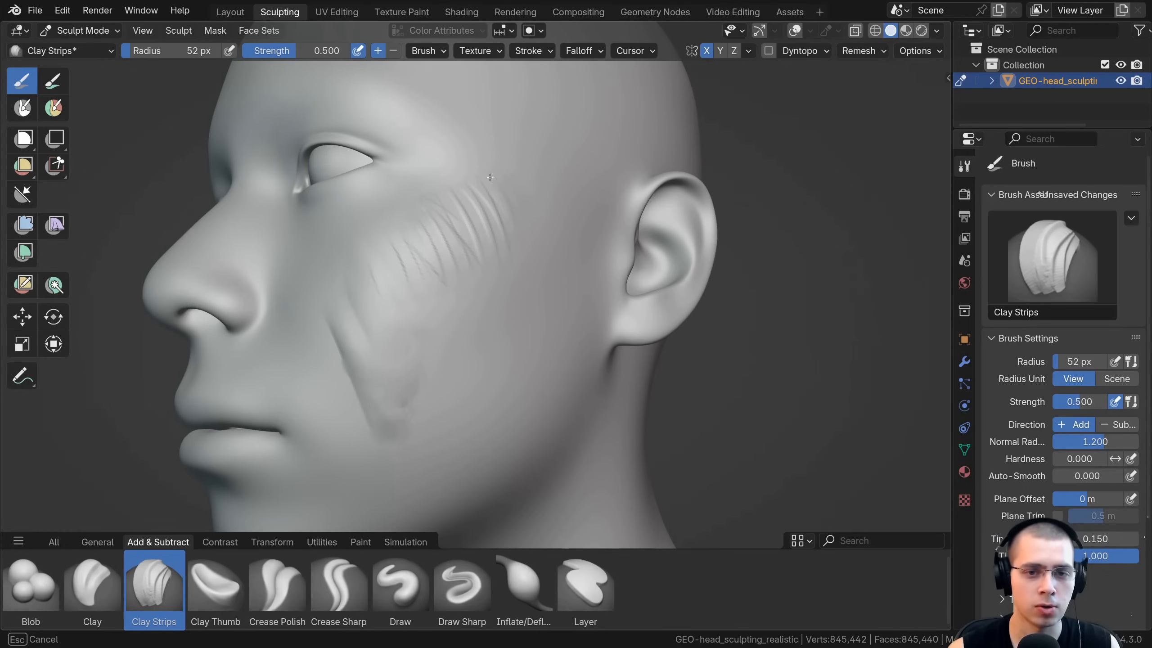
pyautogui.moveTo(384, 283); pyautogui.dragTo(355, 321)
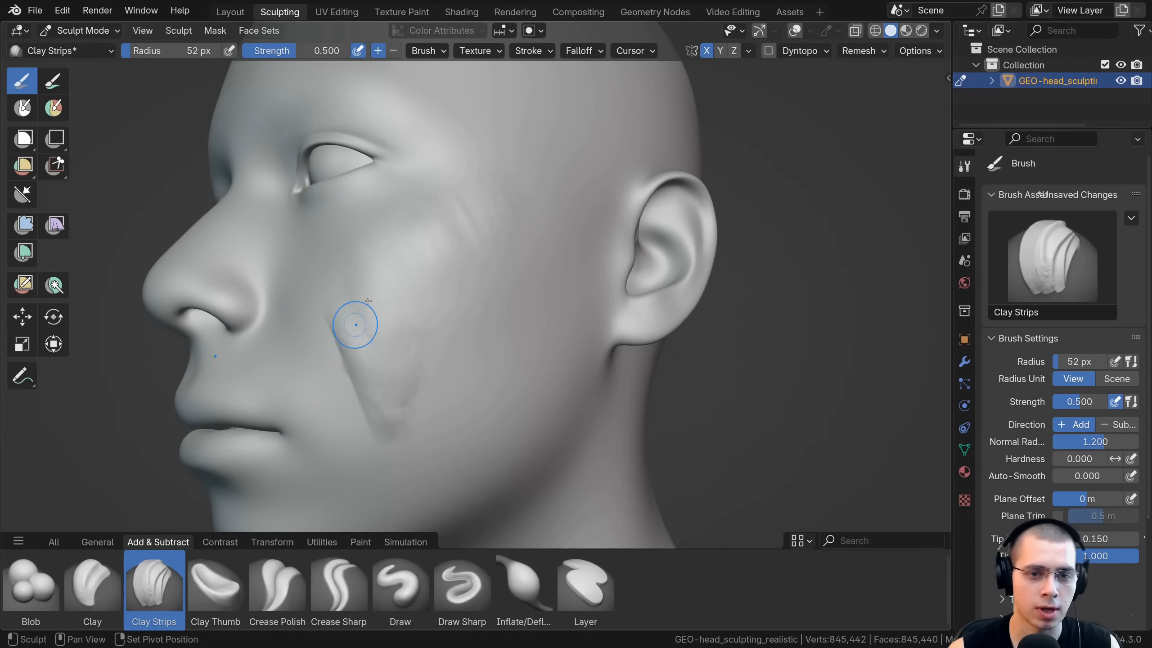
pyautogui.scroll(-3, 445, 283)
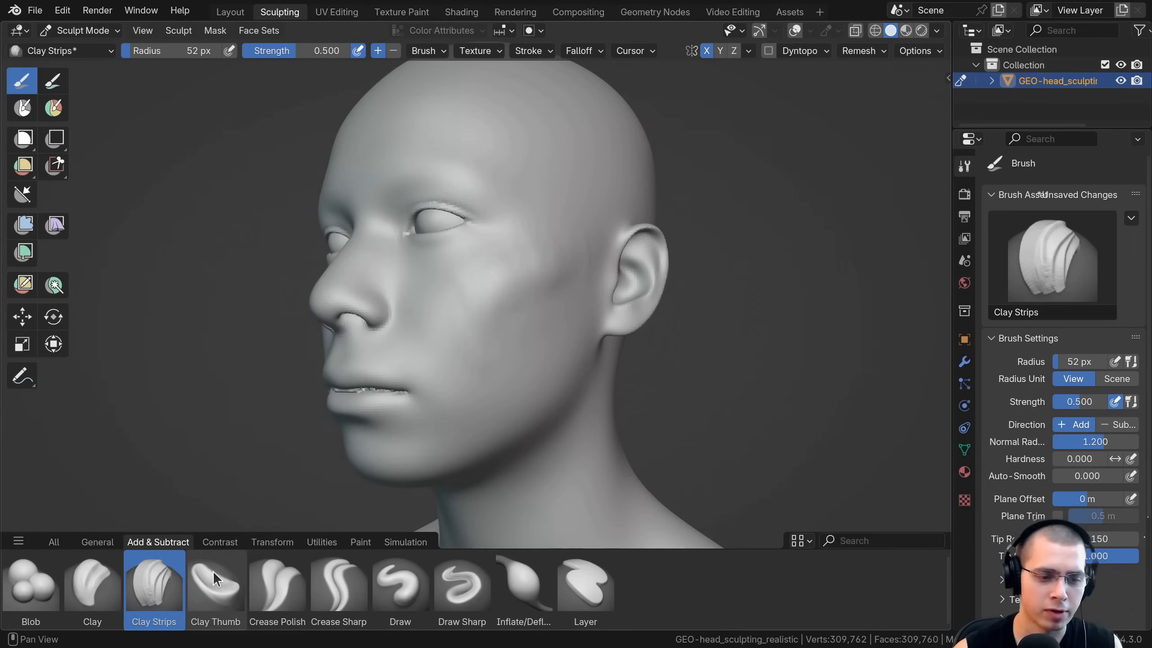
# Activate the Clay Thumb brush, set its radius to 66 px and push clay upward on the cheek in several strokes
pyautogui.click(212, 576)
pyautogui.scroll(2, 453, 267)
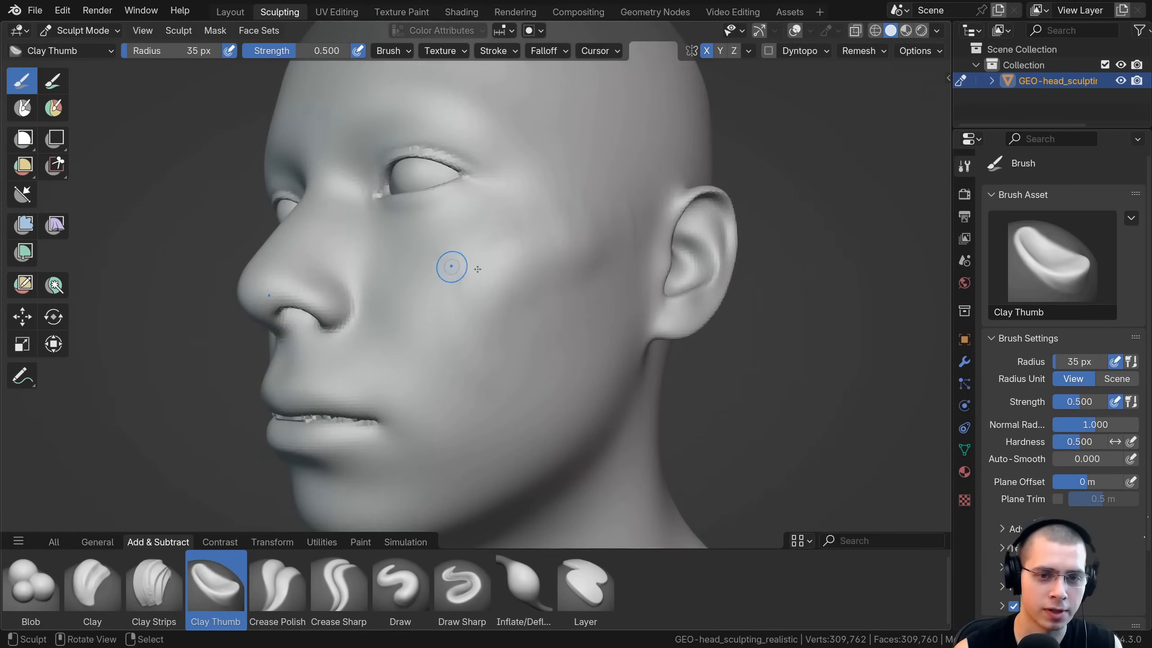
pyautogui.moveTo(474, 268); pyautogui.dragTo(495, 273, button='middle')
pyautogui.press('f')
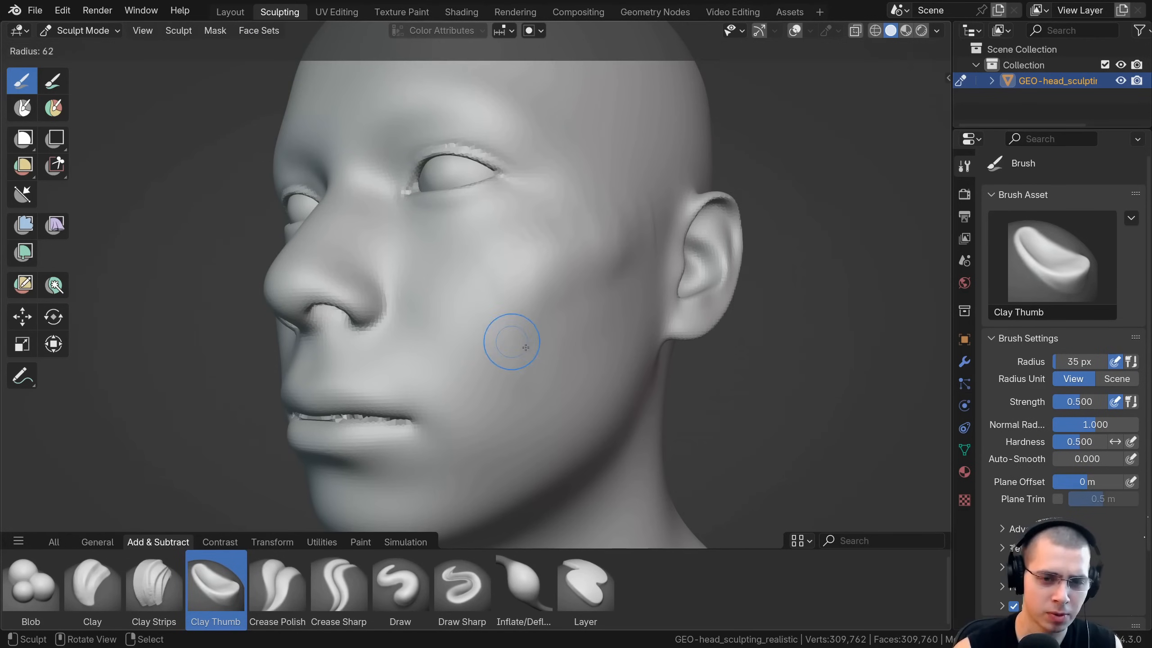
pyautogui.click(541, 343)
pyautogui.moveTo(535, 340); pyautogui.dragTo(473, 284, button='middle')
pyautogui.moveTo(457, 299)
pyautogui.mouseDown()
pyautogui.moveTo(458, 263)
pyautogui.moveTo(449, 277)
pyautogui.mouseUp()
pyautogui.moveTo(476, 311)
pyautogui.keyDown('shift'); pyautogui.mouseDown(button='middle')
pyautogui.moveTo(493, 316)
pyautogui.moveTo(465, 334)
pyautogui.mouseUp(button='middle'); pyautogui.keyUp('shift')
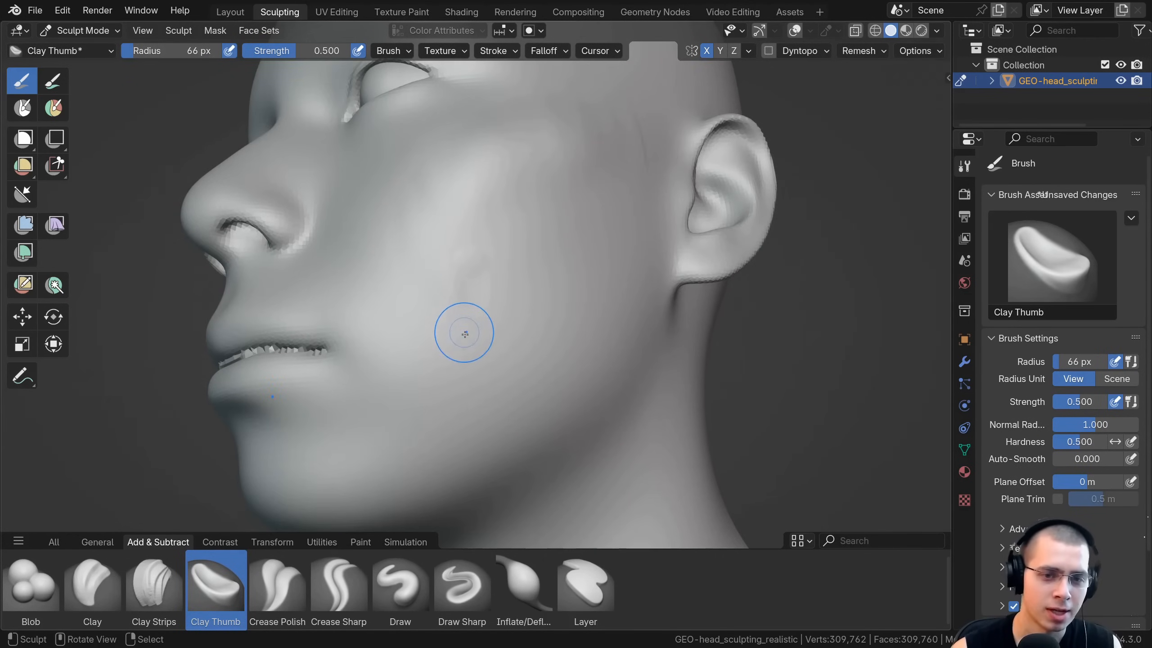
pyautogui.moveTo(457, 338)
pyautogui.mouseDown()
pyautogui.moveTo(447, 233)
pyautogui.moveTo(450, 255)
pyautogui.moveTo(454, 247)
pyautogui.mouseUp()
pyautogui.moveTo(454, 328); pyautogui.dragTo(479, 252)
pyautogui.keyDown('shift'); pyautogui.moveTo(471, 298); pyautogui.dragTo(476, 329, button='middle'); pyautogui.keyUp('shift')
pyautogui.moveTo(440, 381); pyautogui.dragTo(437, 295)
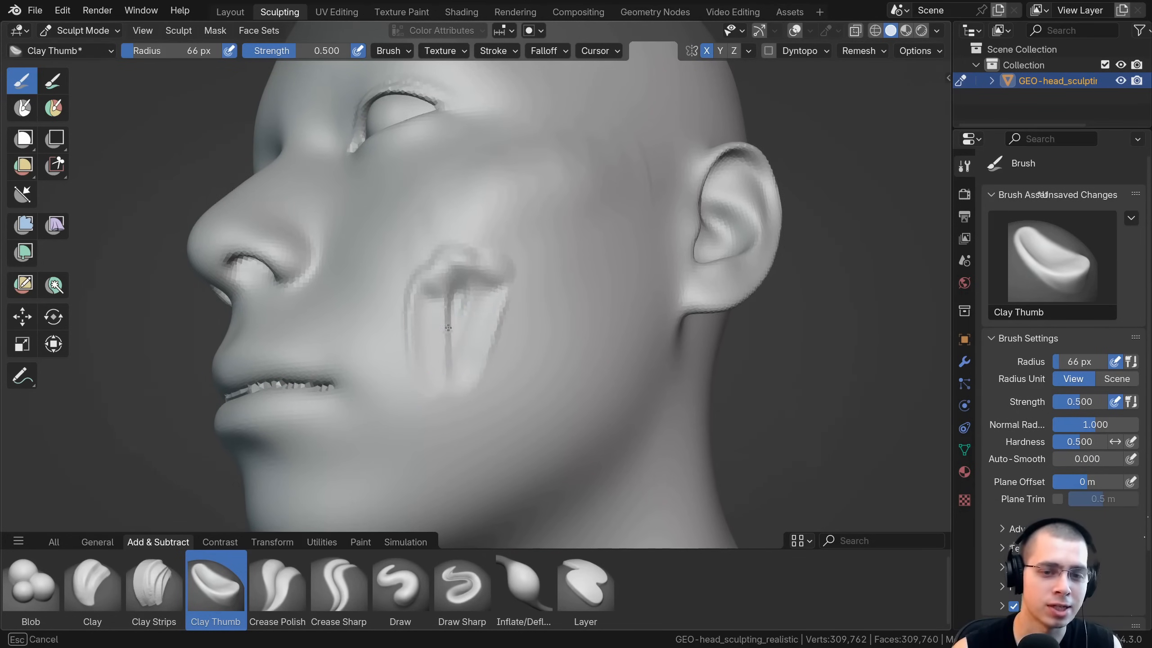
pyautogui.moveTo(463, 351); pyautogui.dragTo(463, 292)
# Sculpt ridges with the Clay Strips brush between the Clay Thumb marks and the ear for comparison
pyautogui.click(136, 569)
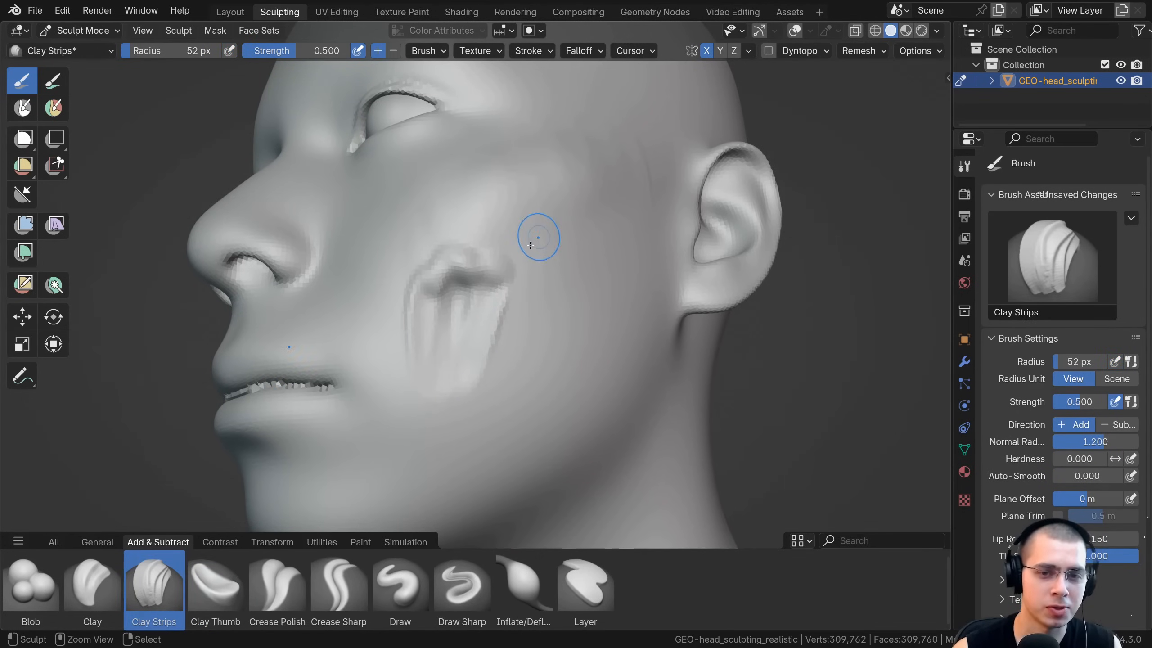
pyautogui.moveTo(543, 307); pyautogui.dragTo(536, 327, button='middle')
pyautogui.moveTo(563, 272)
pyautogui.mouseDown()
pyautogui.moveTo(569, 296)
pyautogui.moveTo(512, 337)
pyautogui.mouseUp()
pyautogui.moveTo(515, 313); pyautogui.dragTo(462, 346, button='middle')
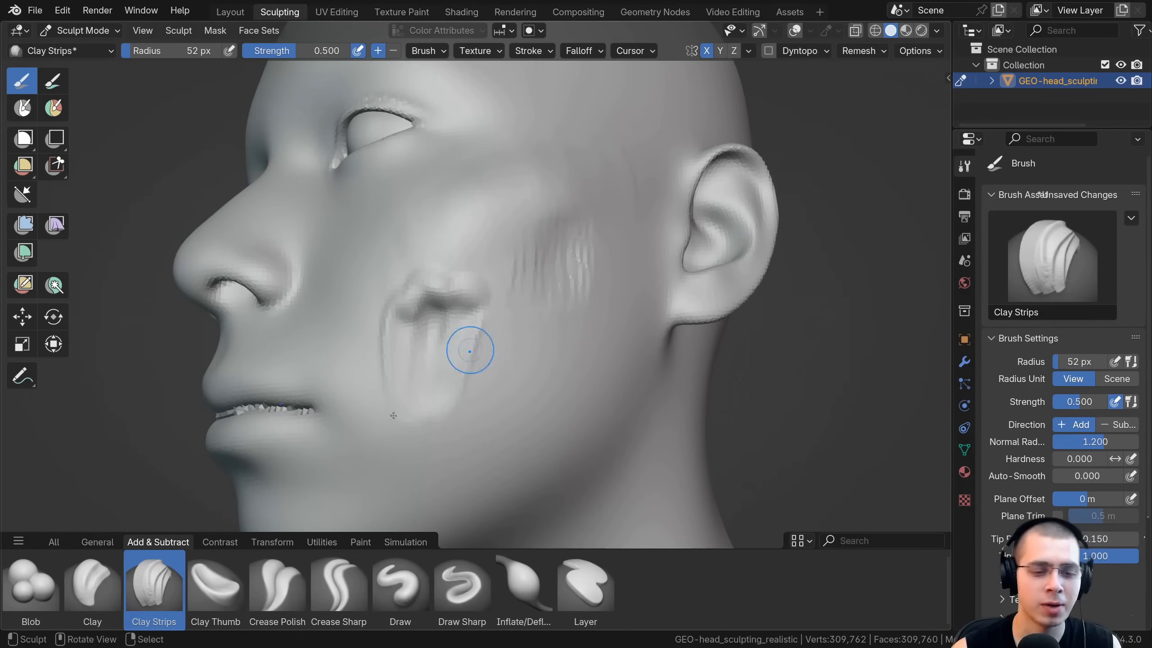
# Return to the Clay Thumb brush and push more clay upward over the existing marks on the cheek
pyautogui.click(204, 572)
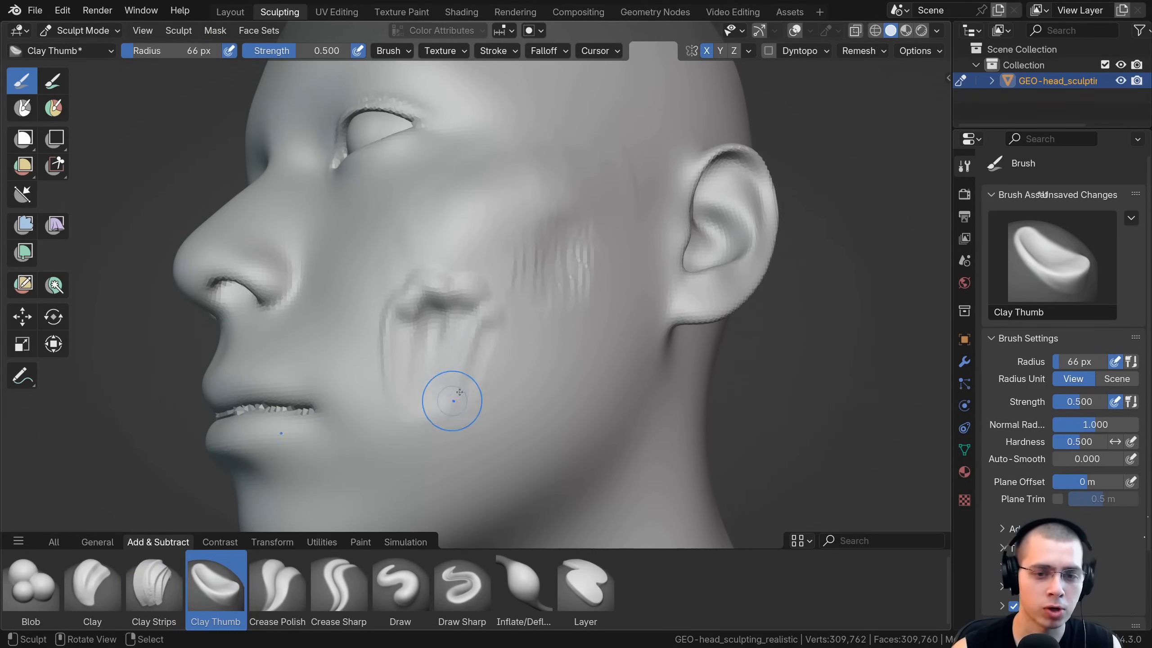
pyautogui.moveTo(459, 392); pyautogui.dragTo(494, 272, button='middle')
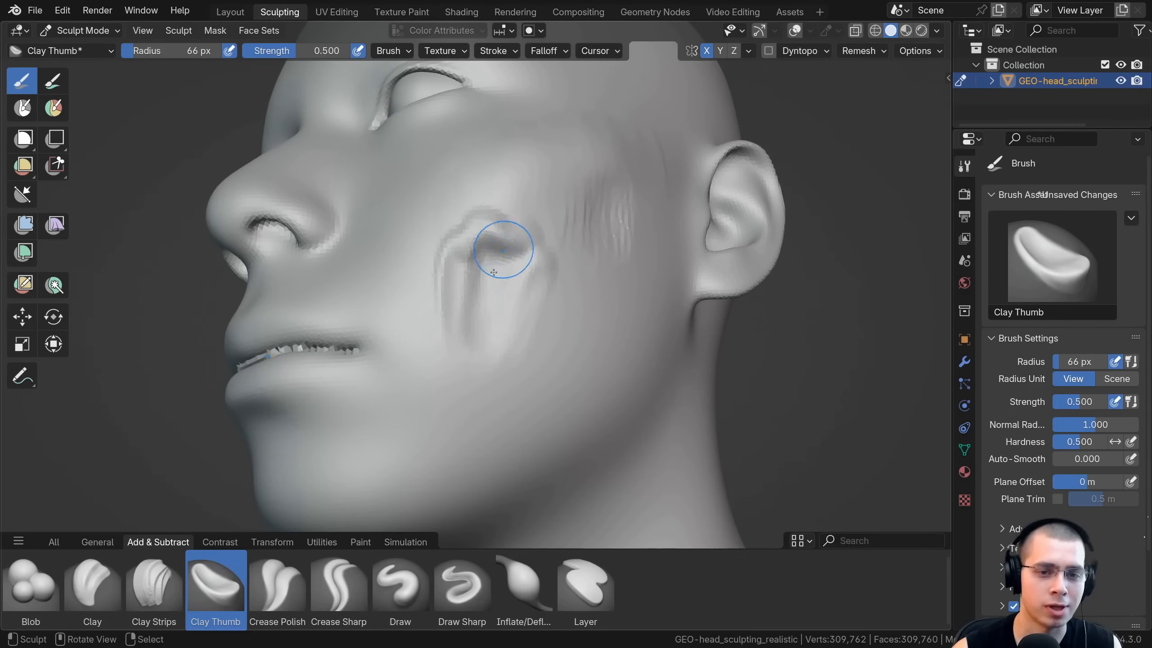
pyautogui.scroll(-1, 444, 363)
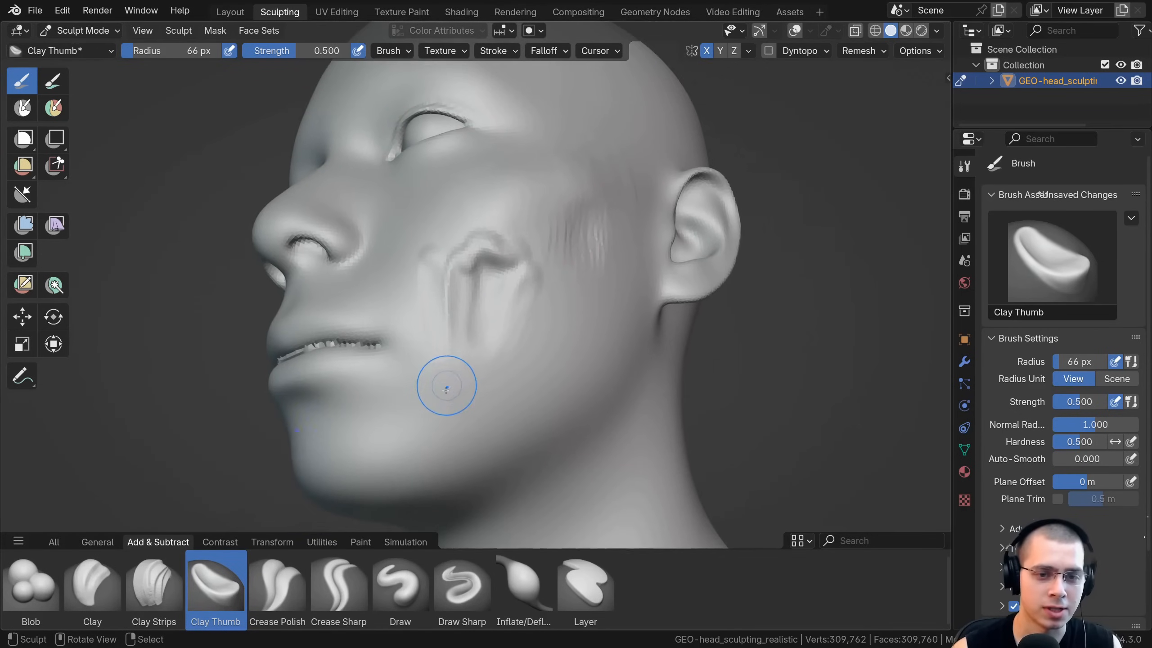
pyautogui.moveTo(444, 373); pyautogui.dragTo(454, 267)
pyautogui.scroll(2, 488, 227)
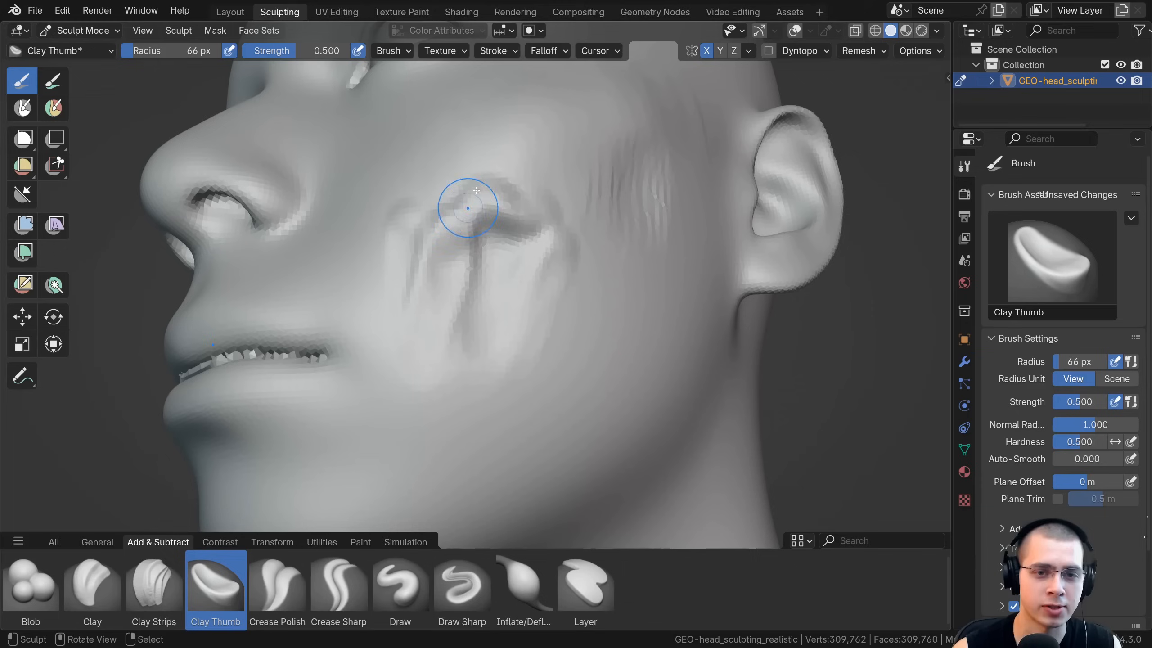
pyautogui.moveTo(446, 369); pyautogui.dragTo(475, 252)
pyautogui.scroll(-2, 429, 359)
# Push clay upward on the opposite cheek with a Clay Thumb stroke
pyautogui.moveTo(426, 359)
pyautogui.mouseDown(button='middle')
pyautogui.moveTo(532, 306)
pyautogui.moveTo(553, 354)
pyautogui.moveTo(617, 411)
pyautogui.mouseUp(button='middle')
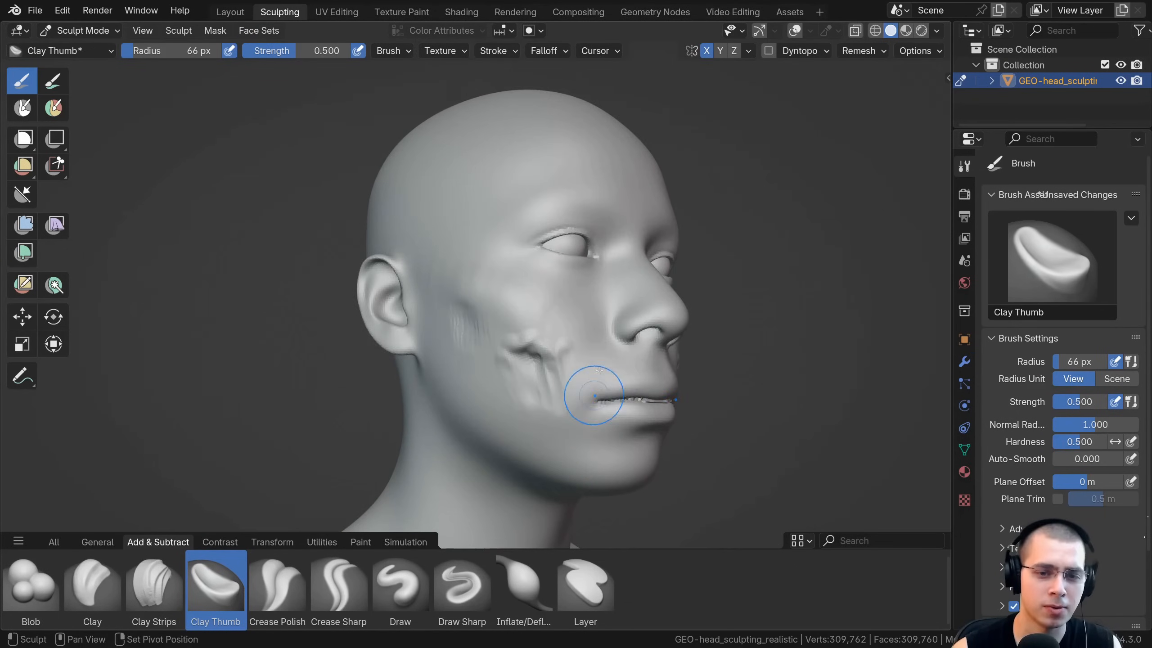
pyautogui.scroll(4, 574, 338)
pyautogui.moveTo(629, 338)
pyautogui.mouseDown(button='middle')
pyautogui.moveTo(676, 309)
pyautogui.moveTo(621, 327)
pyautogui.mouseUp(button='middle')
pyautogui.moveTo(614, 335)
pyautogui.mouseDown()
pyautogui.moveTo(595, 246)
pyautogui.moveTo(615, 263)
pyautogui.mouseUp()
pyautogui.scroll(-3, 629, 336)
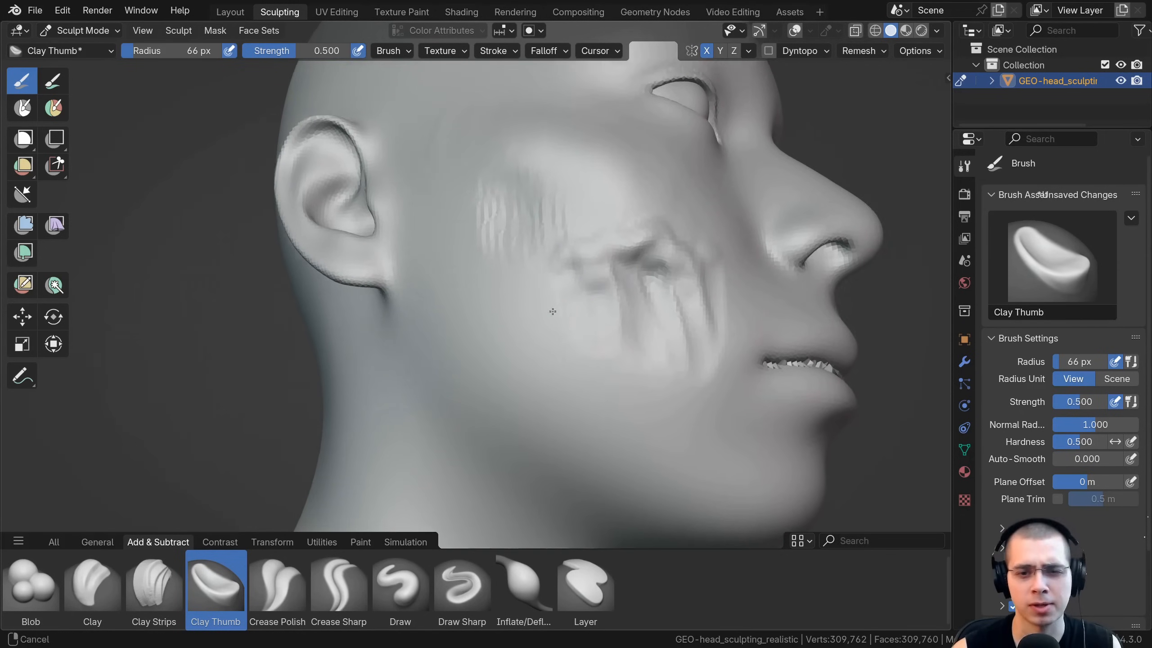
# Add Clay Thumb strokes on the rear part of the first cheek, toward the ear and jaw
pyautogui.moveTo(629, 336); pyautogui.dragTo(389, 326, button='middle')
pyautogui.moveTo(639, 311); pyautogui.dragTo(408, 300, button='middle')
pyautogui.scroll(3, 436, 277)
pyautogui.moveTo(584, 278); pyautogui.dragTo(539, 392)
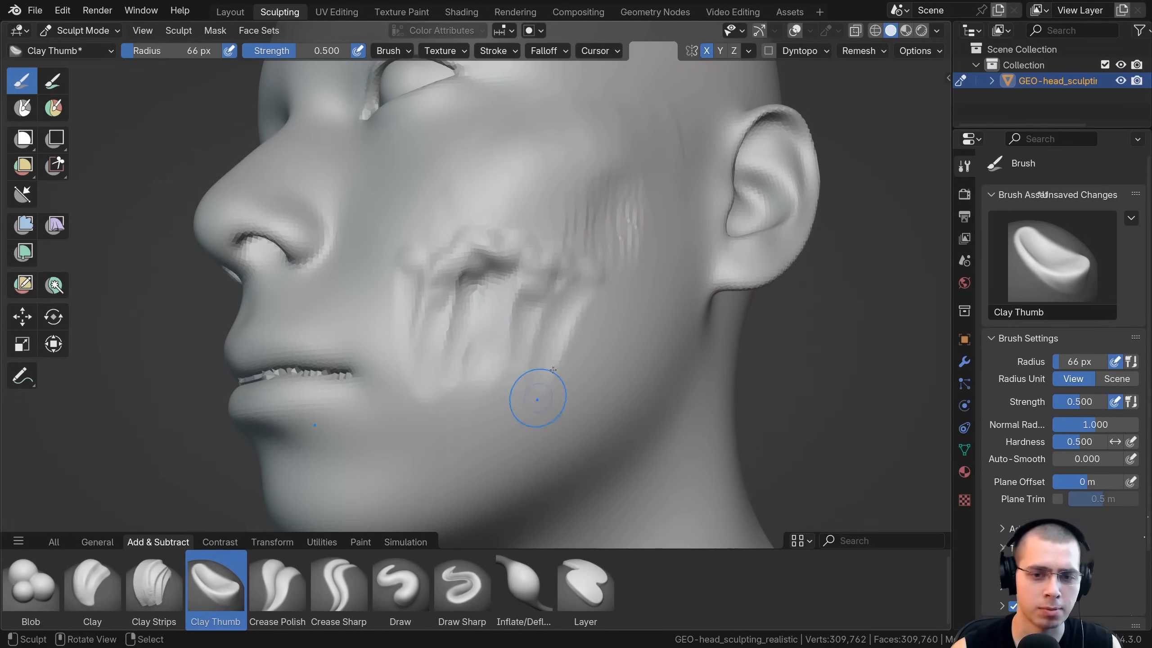
# Carve a crease along the upper eyelid with the Crease Polish brush, from the outer to the inner corner
pyautogui.scroll(-4, 497, 280)
pyautogui.moveTo(497, 281); pyautogui.dragTo(566, 422, button='middle')
pyautogui.click(277, 585)
pyautogui.scroll(6, 427, 234)
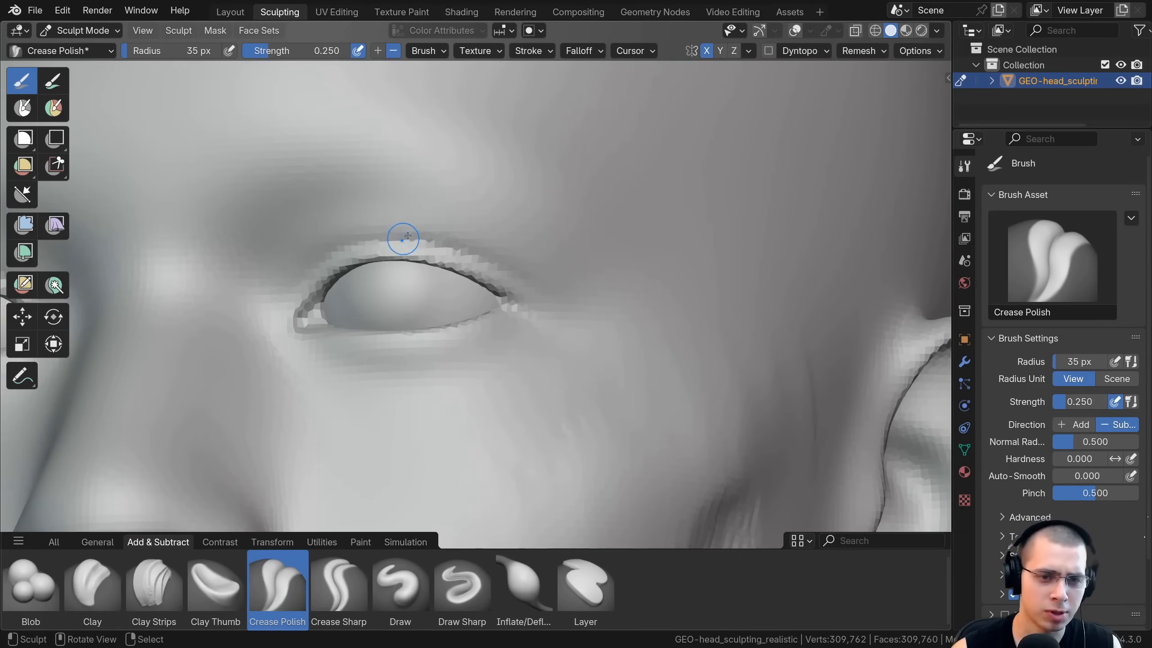
pyautogui.moveTo(403, 238)
pyautogui.mouseDown()
pyautogui.moveTo(471, 262)
pyautogui.moveTo(502, 257)
pyautogui.mouseUp()
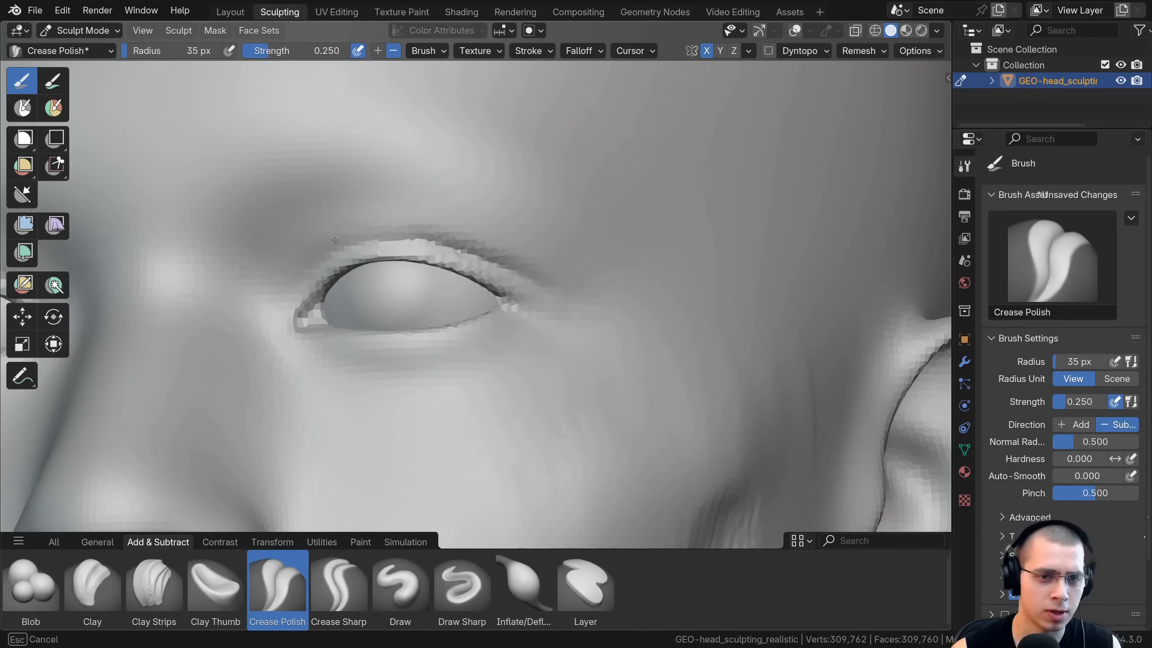
pyautogui.moveTo(286, 285); pyautogui.dragTo(357, 233)
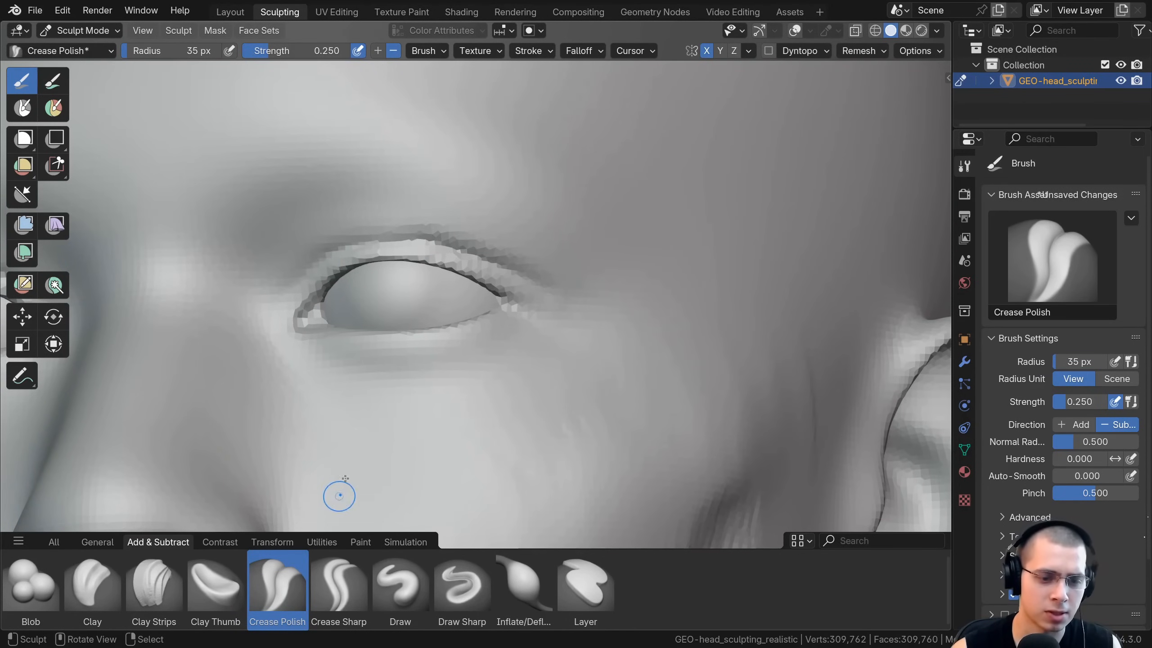
# Activate the Crease Sharp brush and carve two thin curved creases across the temple beside the eye
pyautogui.click(336, 583)
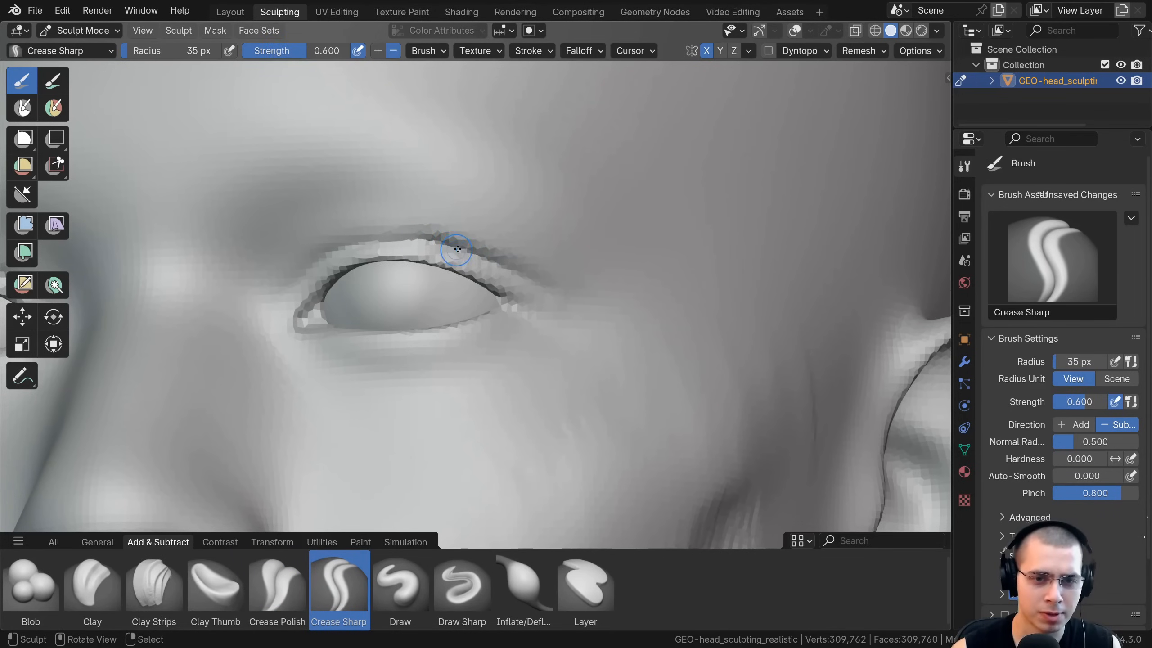
pyautogui.scroll(-2, 509, 331)
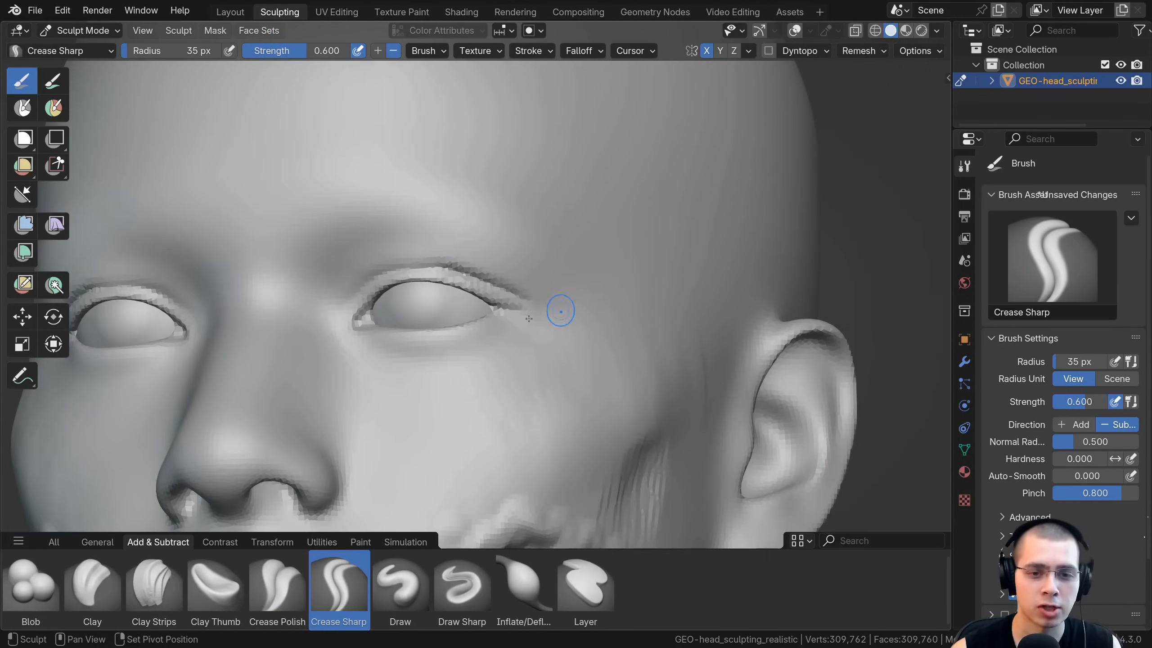
pyautogui.keyDown('shift'); pyautogui.moveTo(528, 318); pyautogui.dragTo(479, 325, button='middle'); pyautogui.keyUp('shift')
pyautogui.moveTo(460, 192)
pyautogui.mouseDown()
pyautogui.moveTo(506, 224)
pyautogui.moveTo(556, 301)
pyautogui.mouseUp()
pyautogui.moveTo(555, 301); pyautogui.dragTo(495, 290, button='middle')
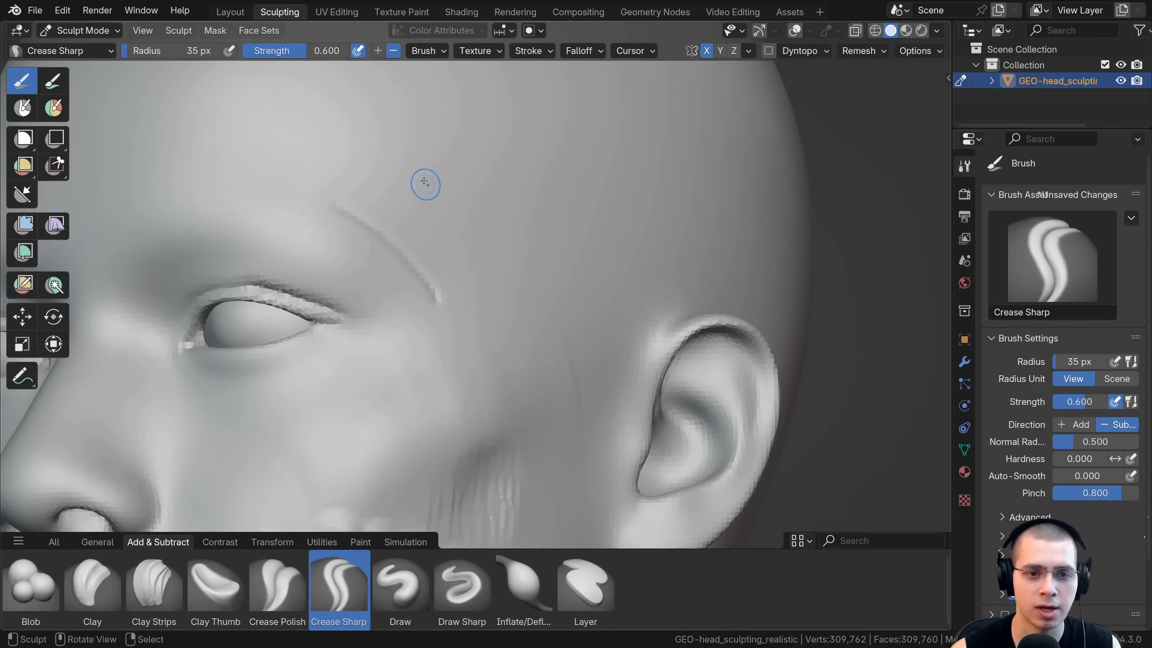
pyautogui.moveTo(423, 180); pyautogui.dragTo(491, 274)
# Set the Crease Sharp radius to 91 px and carve wider creases across the temple and forehead
pyautogui.press('f')
pyautogui.click(530, 260)
pyautogui.keyDown('shift'); pyautogui.moveTo(476, 77); pyautogui.dragTo(460, 178, button='middle'); pyautogui.keyUp('shift')
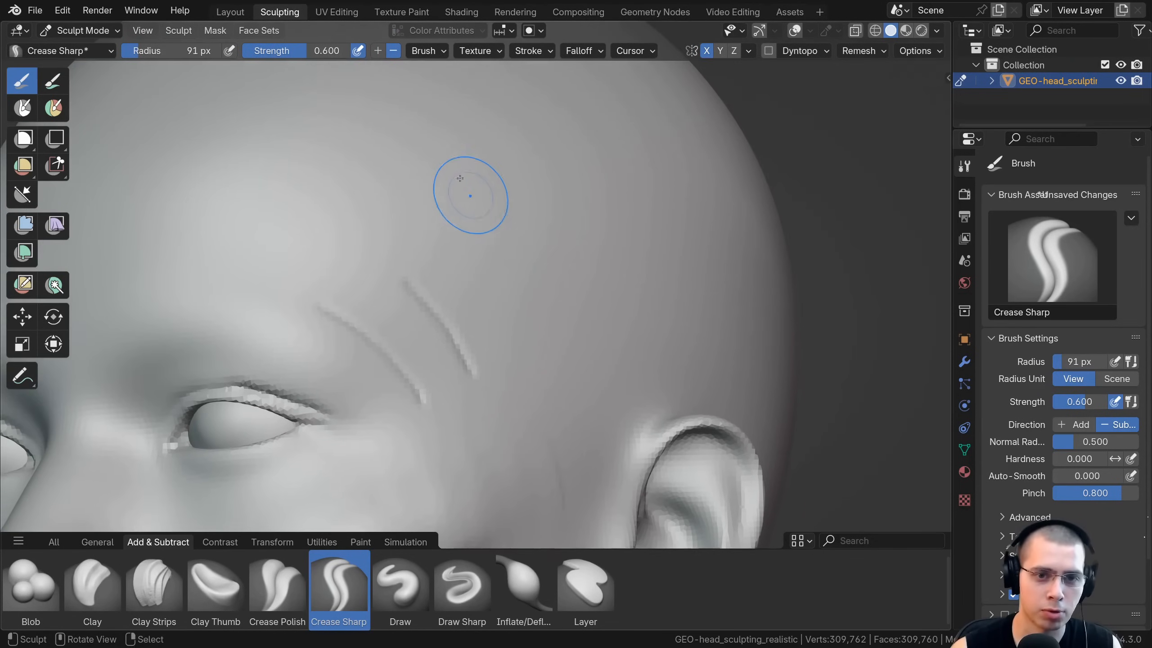
pyautogui.moveTo(460, 179)
pyautogui.mouseDown()
pyautogui.moveTo(517, 254)
pyautogui.moveTo(557, 355)
pyautogui.mouseUp()
pyautogui.scroll(-2, 557, 355)
pyautogui.moveTo(465, 227)
pyautogui.mouseDown()
pyautogui.moveTo(534, 341)
pyautogui.moveTo(535, 373)
pyautogui.mouseUp()
pyautogui.moveTo(504, 394)
pyautogui.mouseDown(button='middle')
pyautogui.moveTo(468, 412)
pyautogui.moveTo(531, 358)
pyautogui.mouseUp(button='middle')
pyautogui.moveTo(537, 242)
pyautogui.mouseDown(button='middle')
pyautogui.moveTo(475, 273)
pyautogui.moveTo(433, 228)
pyautogui.mouseUp(button='middle')
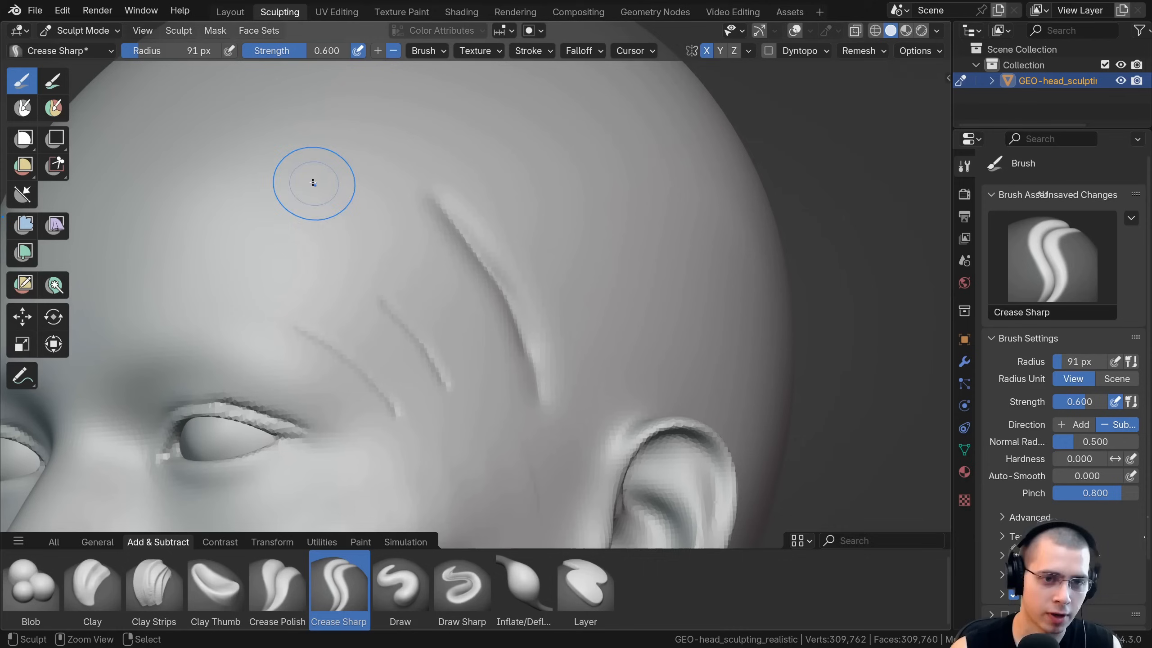
pyautogui.moveTo(313, 183); pyautogui.dragTo(332, 199)
pyautogui.moveTo(394, 248); pyautogui.dragTo(472, 384)
pyautogui.moveTo(476, 381)
pyautogui.mouseDown(button='middle')
pyautogui.moveTo(528, 343)
pyautogui.moveTo(578, 340)
pyautogui.moveTo(604, 352)
pyautogui.moveTo(535, 352)
pyautogui.moveTo(465, 380)
pyautogui.moveTo(471, 322)
pyautogui.mouseUp(button='middle')
pyautogui.keyDown('ctrl'); pyautogui.moveTo(471, 322); pyautogui.dragTo(442, 276, button='middle'); pyautogui.keyUp('ctrl')
# Activate the Draw brush, set its radius to 77 px and raise ridges across the temple above the ear
pyautogui.moveTo(521, 318)
pyautogui.keyDown('ctrl'); pyautogui.mouseDown(button='middle')
pyautogui.moveTo(523, 252)
pyautogui.moveTo(490, 311)
pyautogui.mouseUp(button='middle'); pyautogui.keyUp('ctrl')
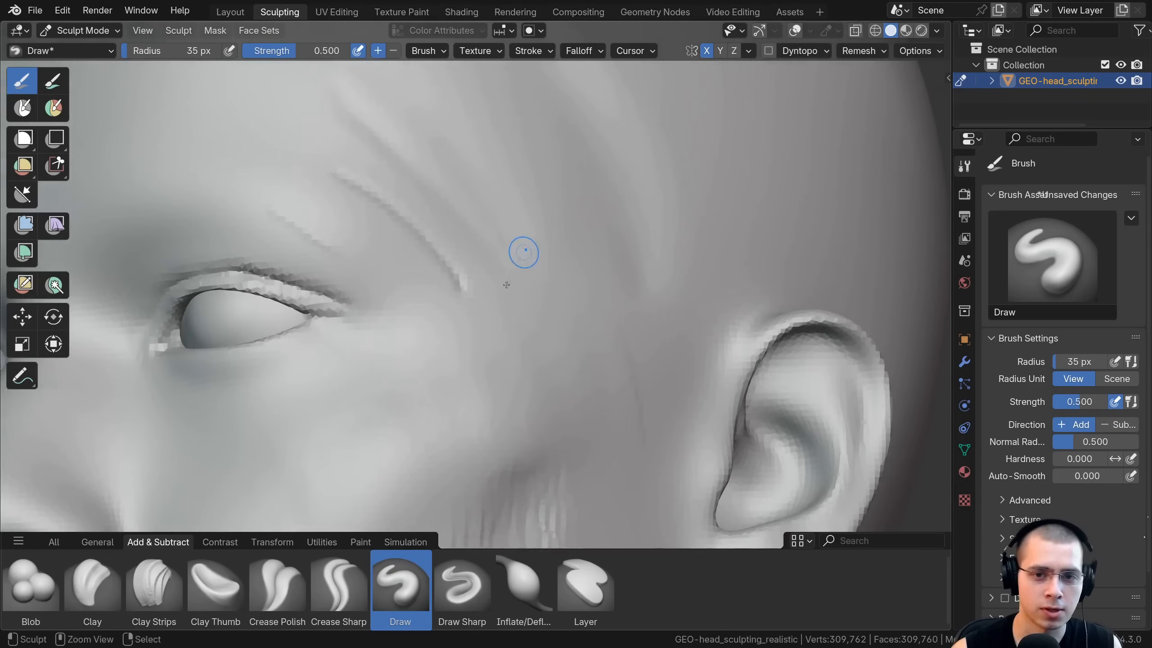
pyautogui.press('f')
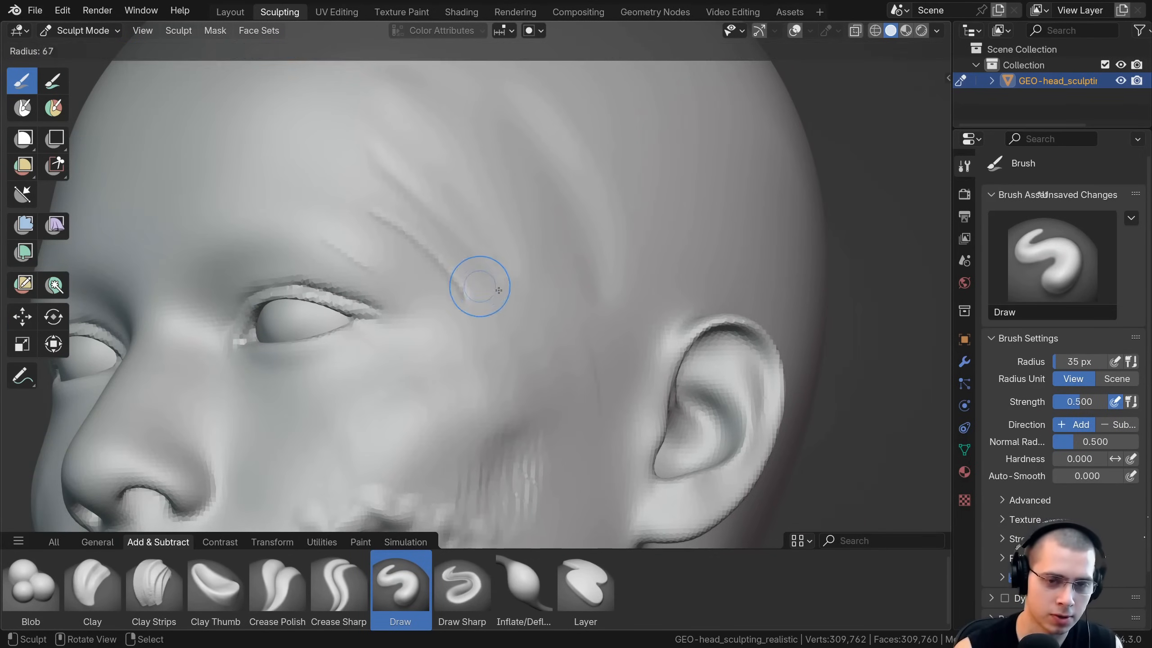
pyautogui.click(513, 287)
pyautogui.moveTo(495, 202); pyautogui.dragTo(541, 321)
pyautogui.moveTo(535, 330); pyautogui.dragTo(483, 218, button='middle')
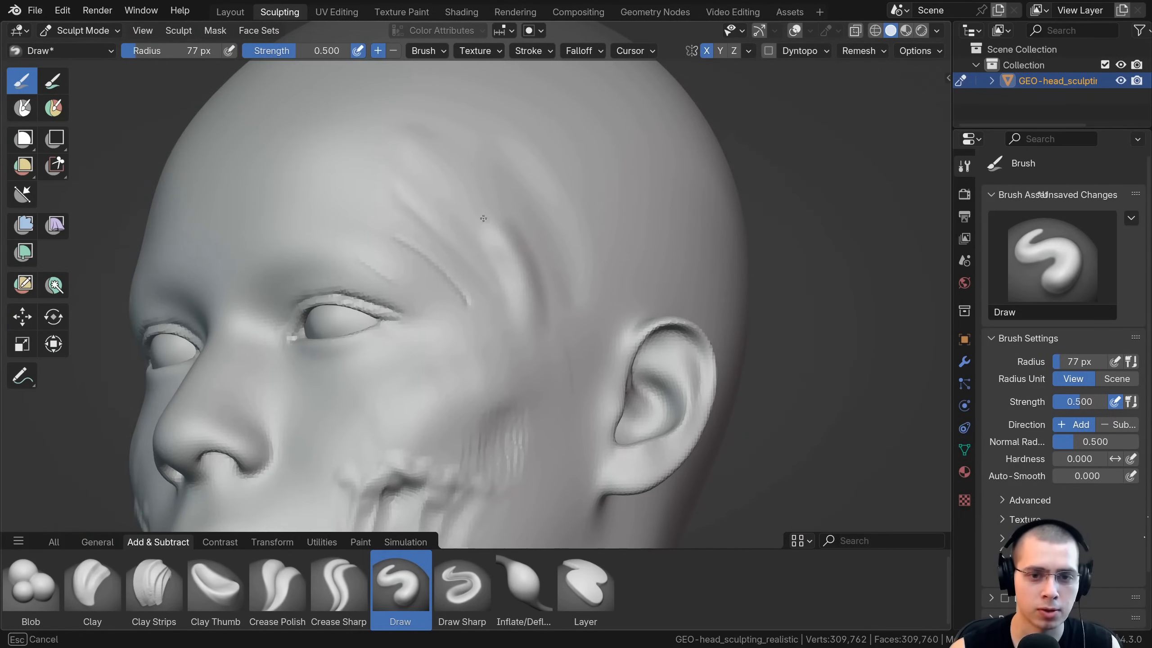
pyautogui.moveTo(540, 307); pyautogui.dragTo(542, 321)
# Draw a raised vertical stroke down the side of the neck below the ear with the Draw brush
pyautogui.moveTo(437, 254); pyautogui.dragTo(507, 270, button='middle')
pyautogui.keyDown('ctrl'); pyautogui.moveTo(447, 292); pyautogui.dragTo(430, 265, button='middle'); pyautogui.keyUp('ctrl')
pyautogui.moveTo(431, 271)
pyautogui.mouseDown()
pyautogui.moveTo(552, 283)
pyautogui.moveTo(566, 297)
pyautogui.mouseUp()
pyautogui.moveTo(476, 278); pyautogui.dragTo(608, 310)
pyautogui.moveTo(482, 285); pyautogui.dragTo(544, 301)
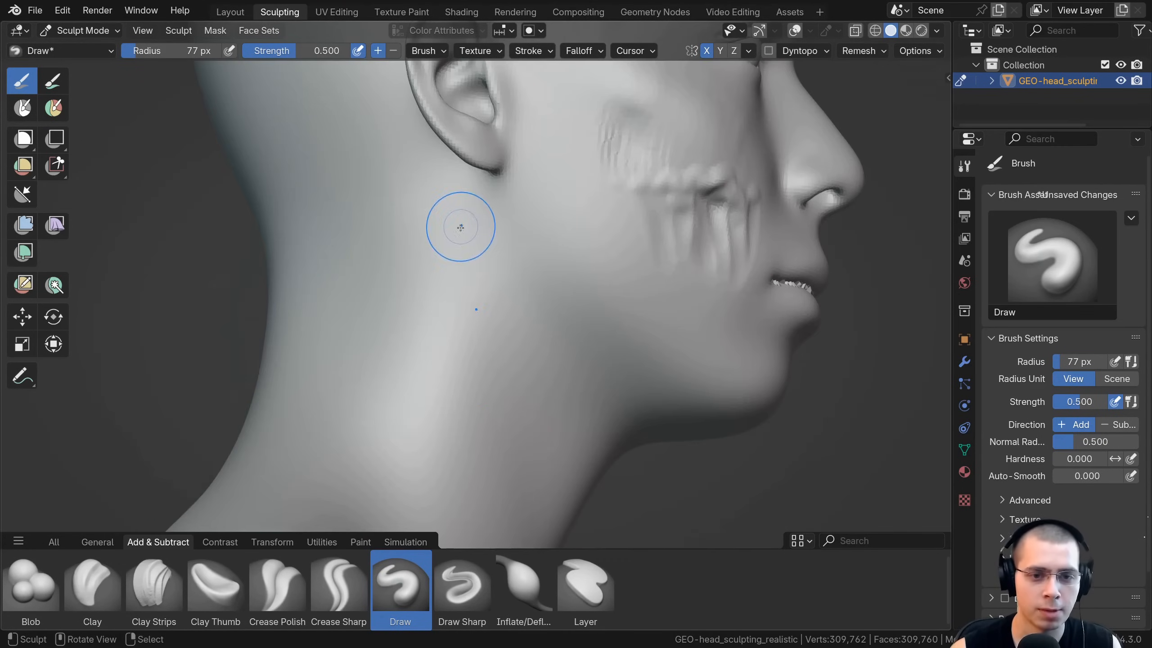
pyautogui.moveTo(467, 315); pyautogui.dragTo(475, 406)
# Activate the Draw Sharp brush and cut several thin vertical grooves down the side of the neck
pyautogui.scroll(-5, 474, 414)
pyautogui.moveTo(462, 403); pyautogui.dragTo(424, 399, button='middle')
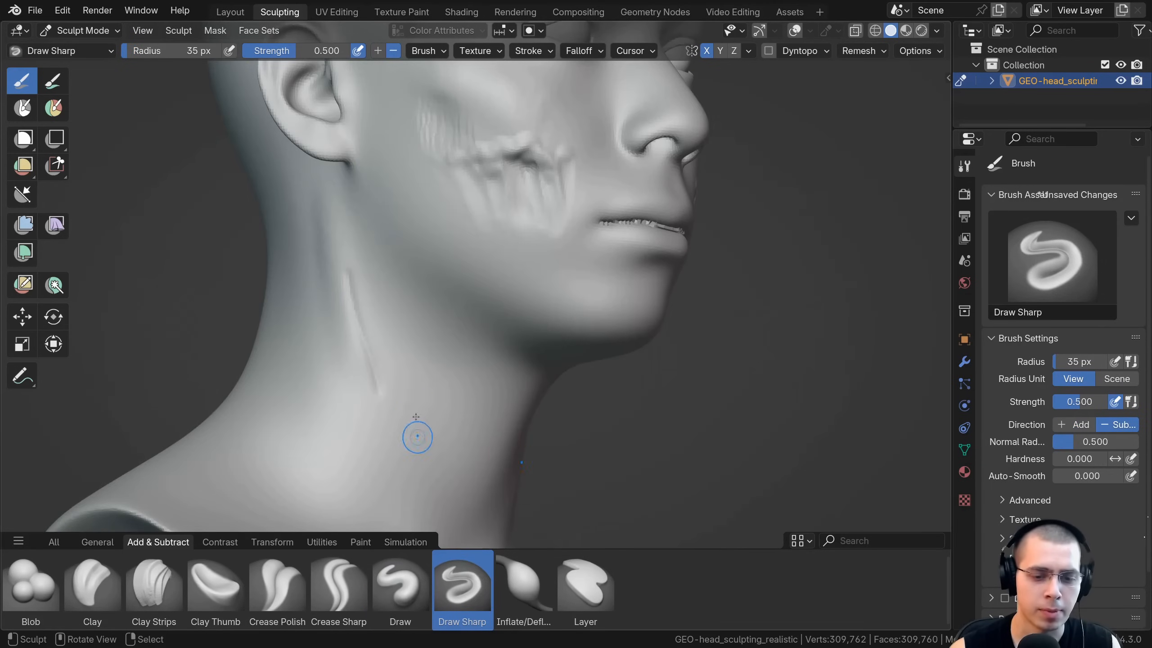
pyautogui.moveTo(415, 354); pyautogui.dragTo(435, 316, button='middle')
pyautogui.moveTo(423, 267); pyautogui.dragTo(428, 339)
pyautogui.moveTo(426, 333); pyautogui.dragTo(453, 272, button='middle')
pyautogui.scroll(1, 453, 267)
pyautogui.moveTo(442, 195); pyautogui.dragTo(453, 238)
pyautogui.moveTo(454, 238); pyautogui.dragTo(458, 224, button='middle')
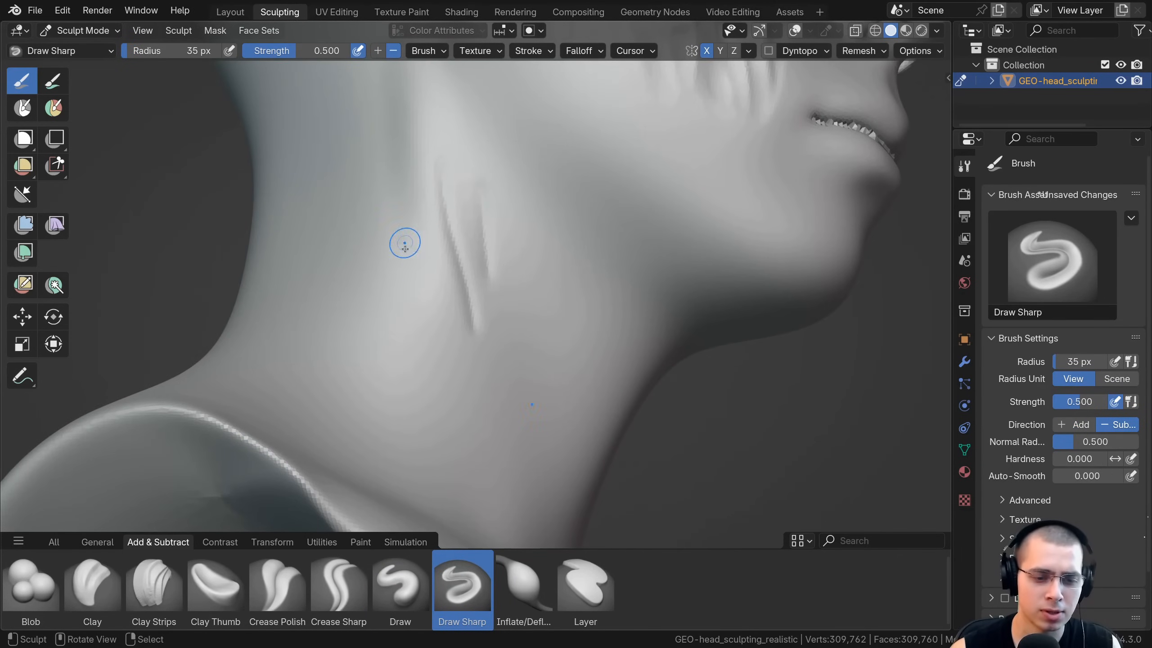
pyautogui.moveTo(426, 333); pyautogui.dragTo(459, 279, button='middle')
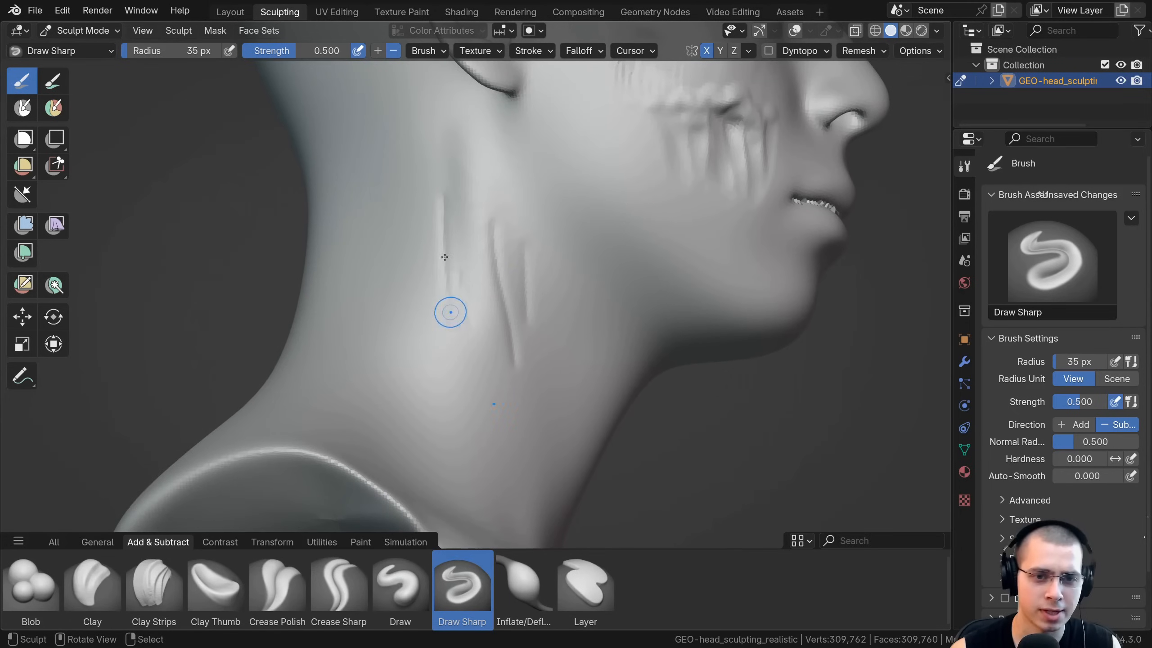
pyautogui.keyDown('ctrl'); pyautogui.moveTo(481, 332); pyautogui.dragTo(470, 353, button='middle'); pyautogui.keyUp('ctrl')
# Cut wider grooves down the neck with Draw Sharp at a 70 px radius and smooth them out
pyautogui.moveTo(428, 238); pyautogui.dragTo(430, 311)
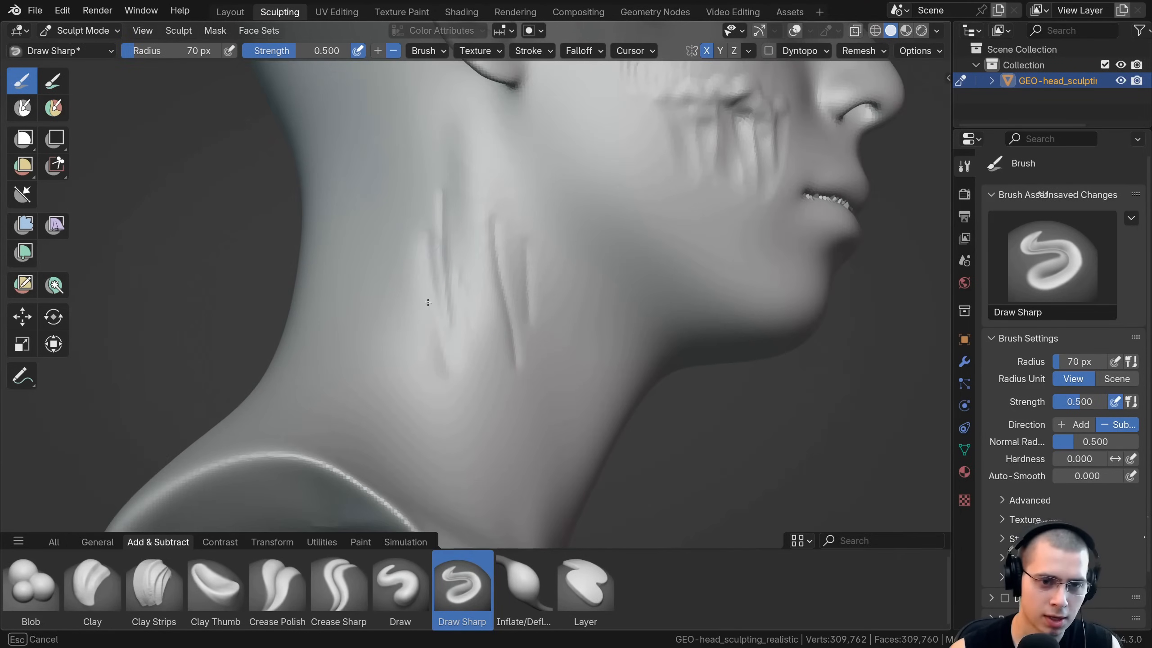
pyautogui.moveTo(429, 274); pyautogui.dragTo(445, 370)
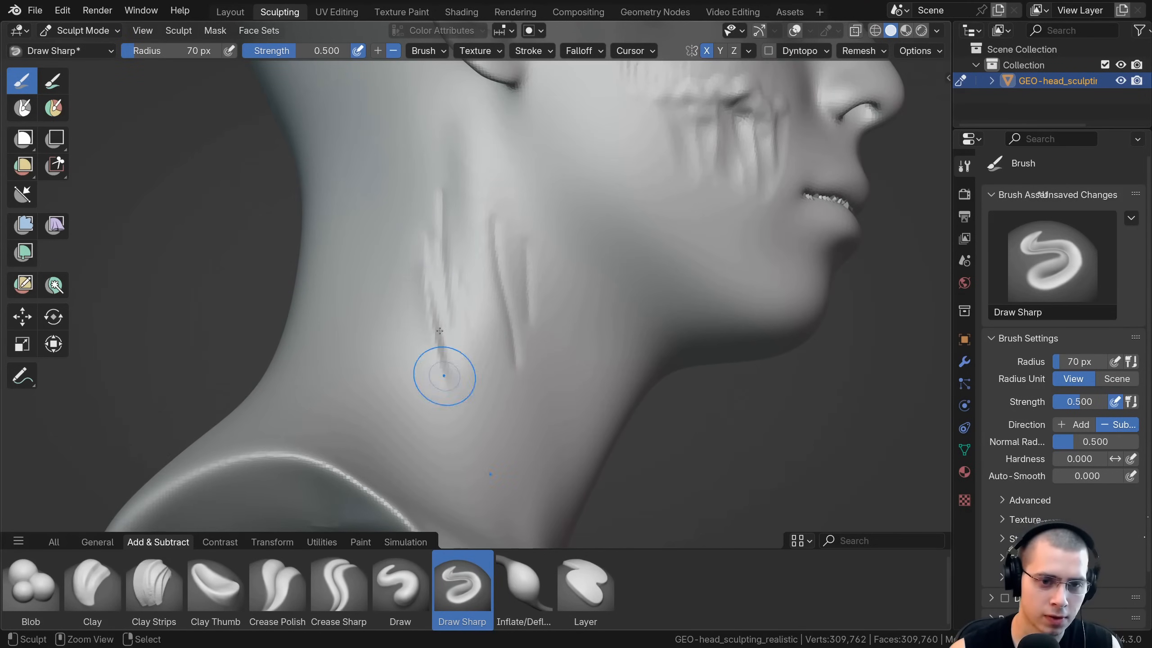
pyautogui.moveTo(434, 302)
pyautogui.mouseDown()
pyautogui.moveTo(446, 383)
pyautogui.moveTo(417, 221)
pyautogui.moveTo(448, 357)
pyautogui.mouseUp()
pyautogui.moveTo(449, 357)
pyautogui.keyDown('shift'); pyautogui.mouseDown()
pyautogui.moveTo(446, 290)
pyautogui.moveTo(507, 308)
pyautogui.moveTo(508, 272)
pyautogui.mouseUp(); pyautogui.keyUp('shift')
# Activate the Inflate/Deflate brush, set its radius to 95 px and inflate the neck and collarbone area
pyautogui.press('i')
pyautogui.scroll(-3, 509, 266)
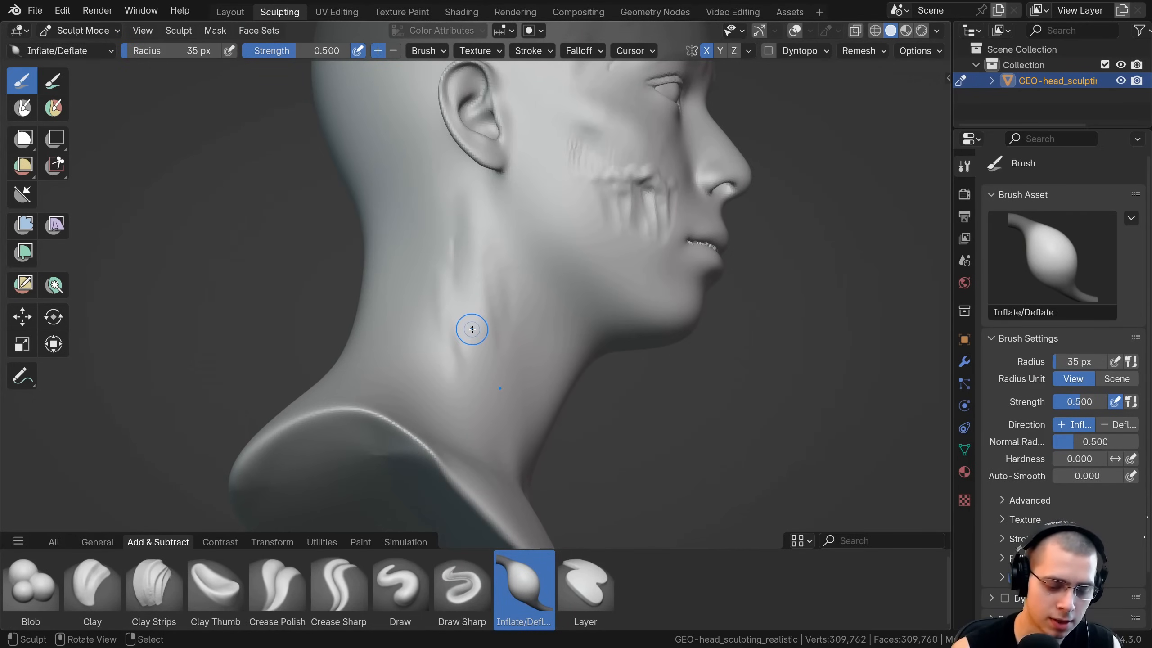
pyautogui.press('f')
pyautogui.click(515, 330)
pyautogui.moveTo(474, 203)
pyautogui.mouseDown(button='middle')
pyautogui.moveTo(453, 183)
pyautogui.moveTo(463, 187)
pyautogui.mouseUp(button='middle')
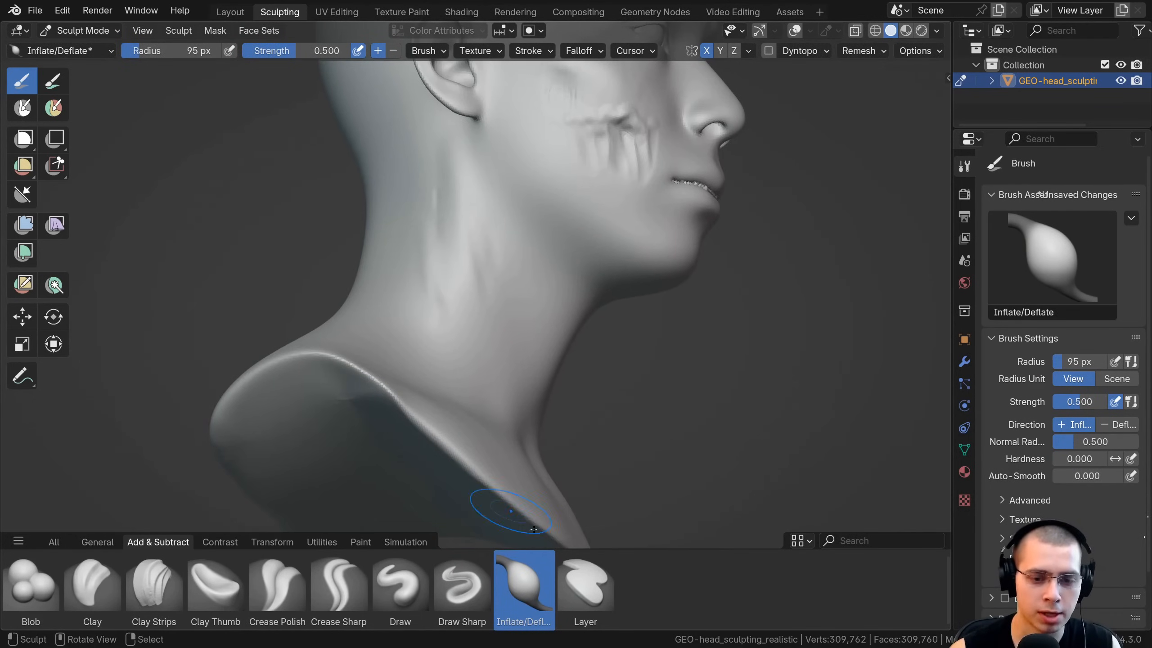
pyautogui.moveTo(533, 529); pyautogui.dragTo(471, 378, button='middle')
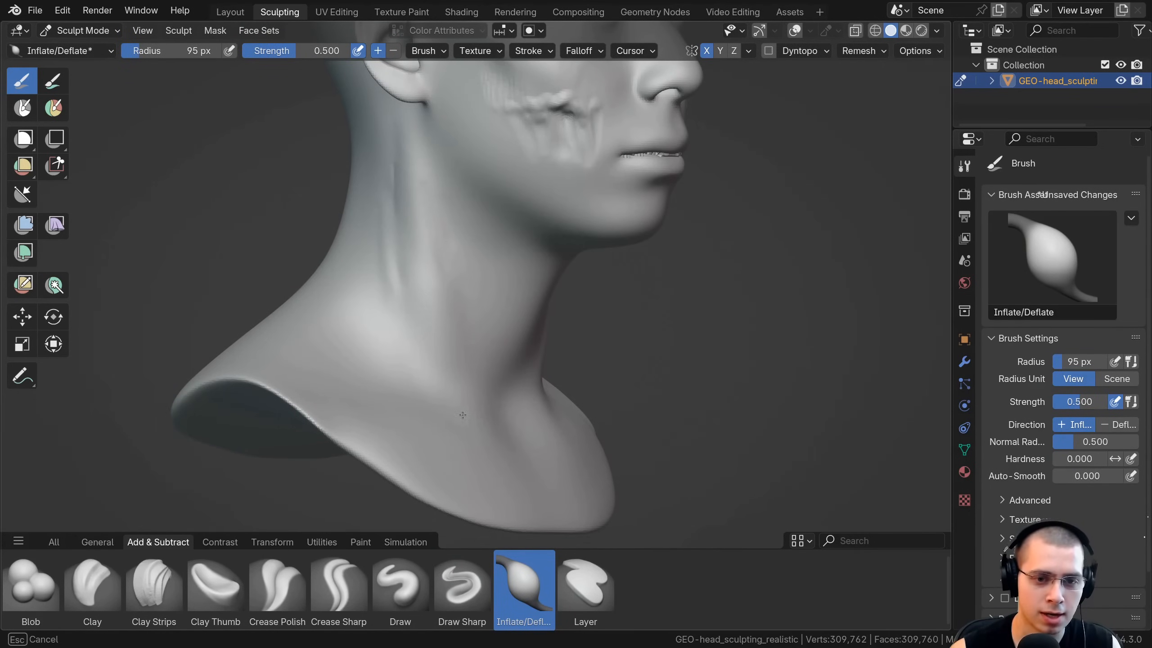
pyautogui.moveTo(455, 340)
pyautogui.mouseDown(button='middle')
pyautogui.moveTo(392, 358)
pyautogui.moveTo(422, 336)
pyautogui.mouseUp(button='middle')
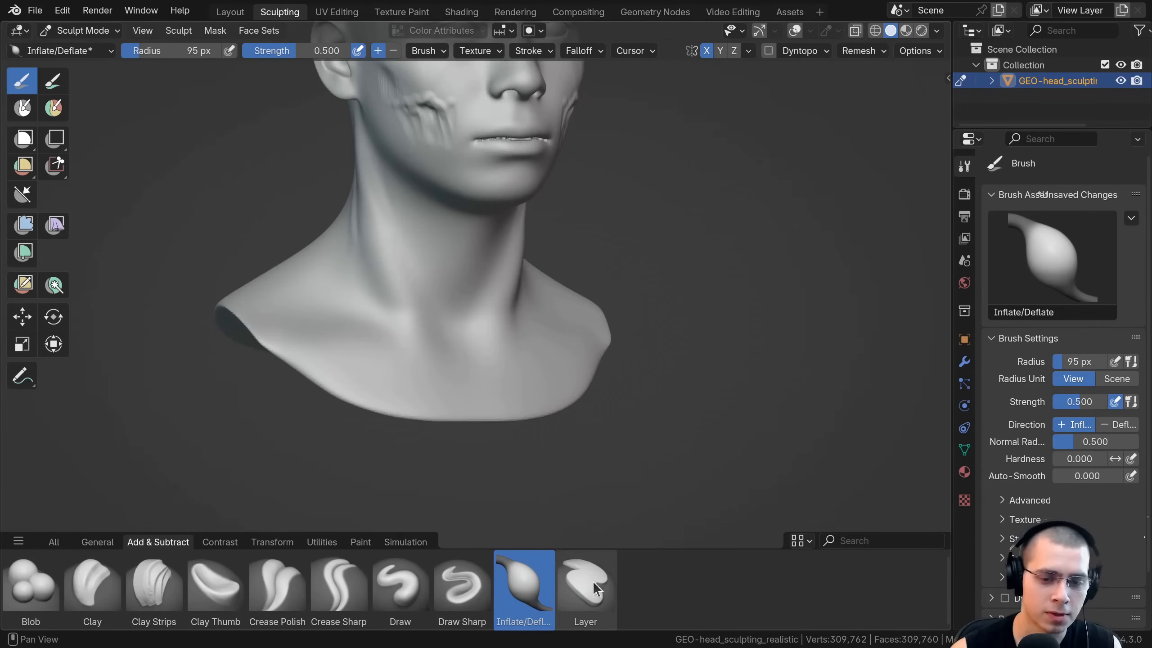
# Activate the Layer brush, try strokes on the front of the neck at full strength and undo them
pyautogui.click(586, 571)
pyautogui.scroll(5, 419, 236)
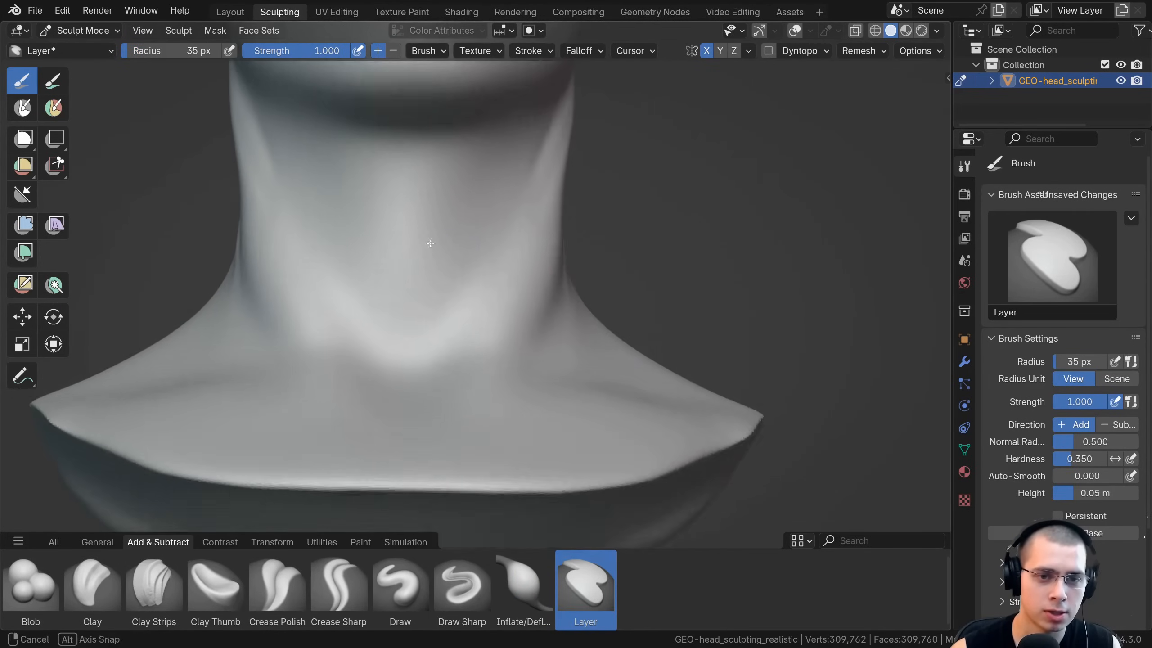
pyautogui.click(422, 234)
pyautogui.moveTo(422, 234); pyautogui.dragTo(355, 209, button='middle')
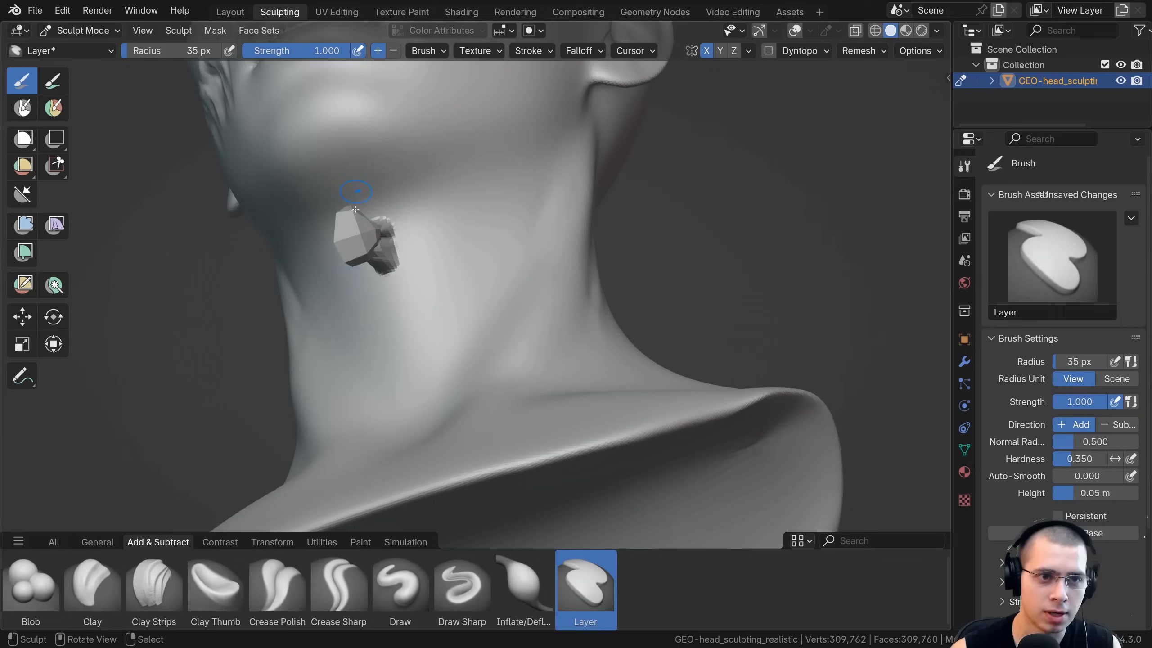
pyautogui.hotkey('ctrl', 'z')
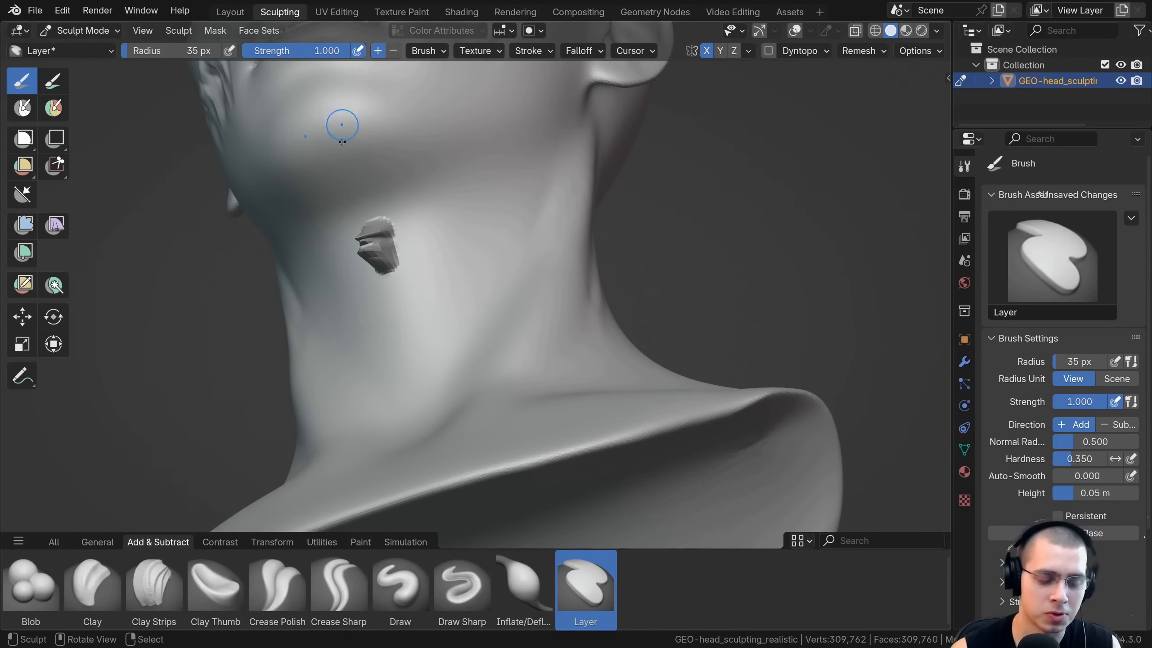
pyautogui.hotkey('ctrl', 'z')
# Set the Layer brush strength to 0.070 and paint raised layers on the throat below the chin
pyautogui.moveTo(330, 56); pyautogui.dragTo(239, 53)
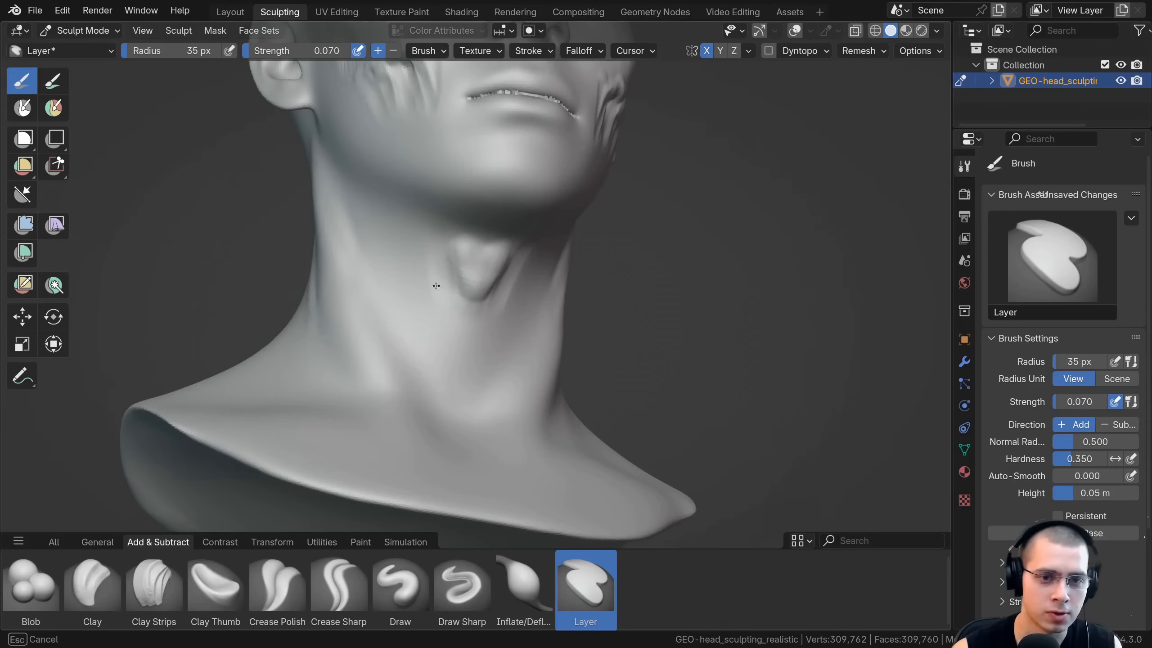
pyautogui.keyDown('ctrl'); pyautogui.moveTo(434, 254); pyautogui.dragTo(435, 208, button='middle'); pyautogui.keyUp('ctrl')
pyautogui.moveTo(455, 202)
pyautogui.mouseDown()
pyautogui.moveTo(497, 206)
pyautogui.moveTo(485, 218)
pyautogui.mouseUp()
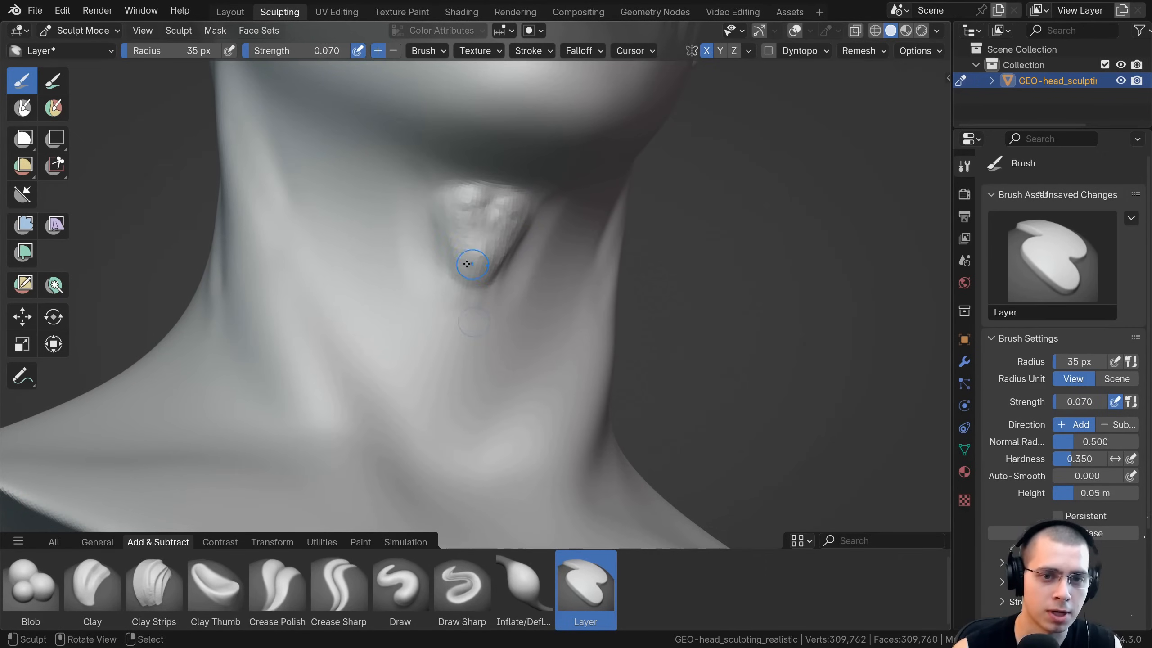
pyautogui.moveTo(470, 264)
pyautogui.keyDown('ctrl'); pyautogui.mouseDown(button='middle')
pyautogui.moveTo(468, 290)
pyautogui.moveTo(416, 231)
pyautogui.moveTo(422, 246)
pyautogui.mouseUp(button='middle'); pyautogui.keyUp('ctrl')
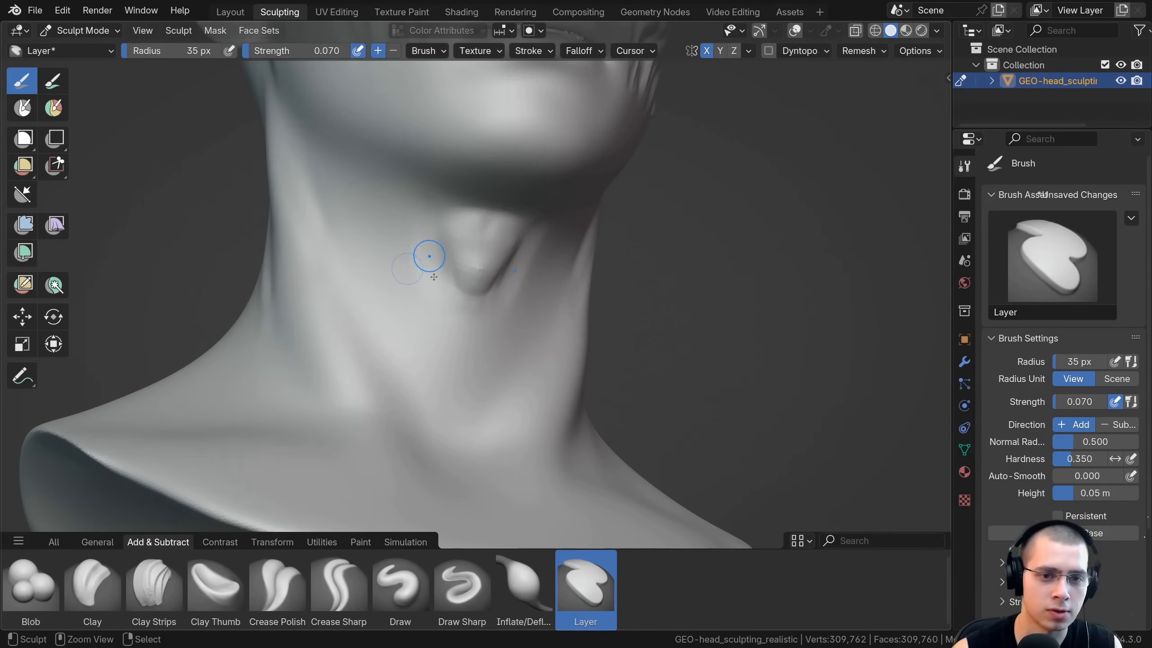
pyautogui.moveTo(431, 265); pyautogui.dragTo(445, 333)
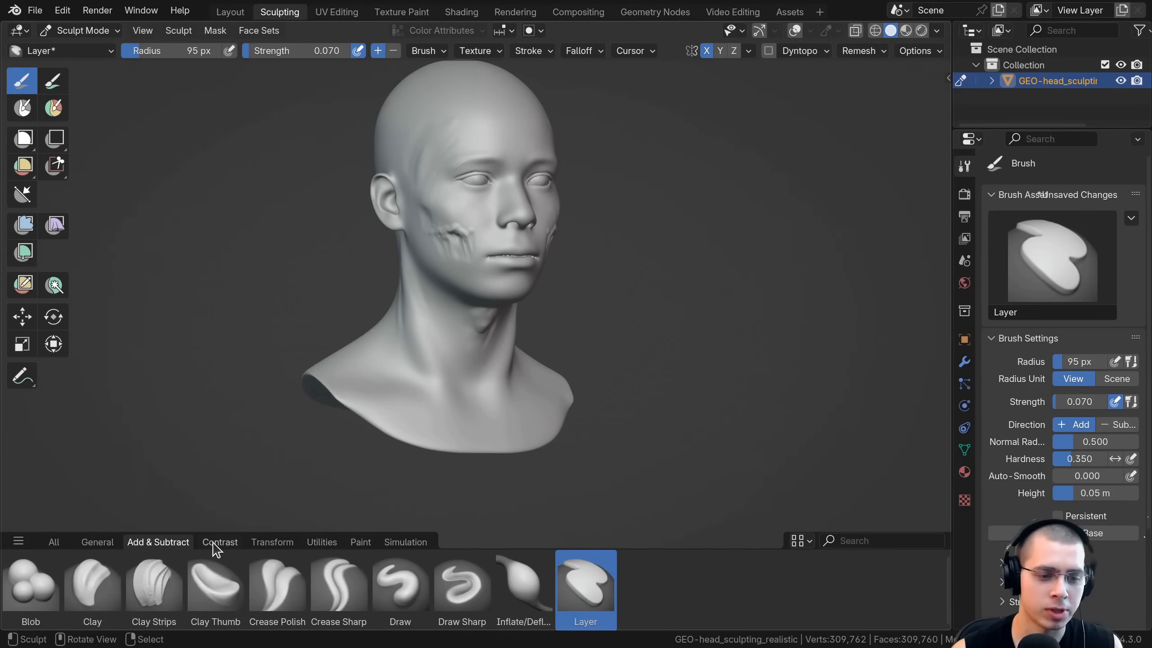
# Show the Contrast brush catalog with larger previews and activate the Fill/Deepen brush
pyautogui.click(214, 543)
pyautogui.keyDown('shift'); pyautogui.moveTo(453, 352); pyautogui.dragTo(480, 292, button='middle'); pyautogui.keyUp('shift')
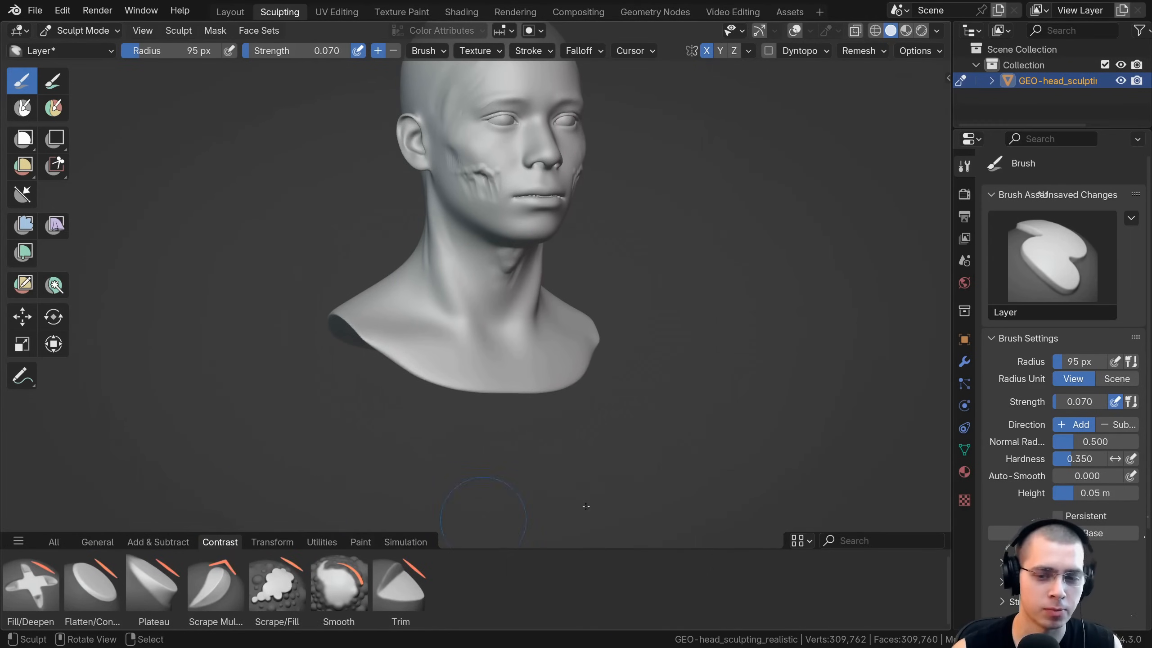
pyautogui.click(797, 541)
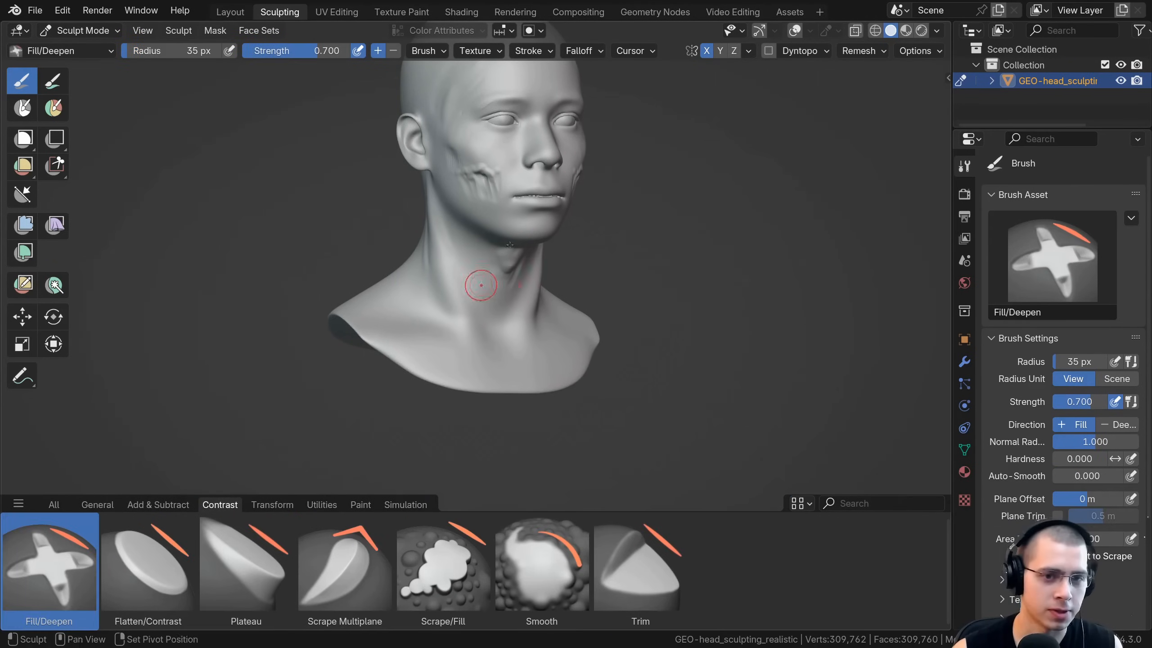
# Set the Fill/Deepen radius to 80 px and fill the grooves in the wrinkled cheek area
pyautogui.keyDown('ctrl'); pyautogui.moveTo(479, 272); pyautogui.dragTo(475, 213, button='middle'); pyautogui.keyUp('ctrl')
pyautogui.keyDown('shift'); pyautogui.moveTo(484, 286); pyautogui.dragTo(430, 333, button='middle'); pyautogui.keyUp('shift')
pyautogui.moveTo(388, 368); pyautogui.dragTo(429, 358, button='middle')
pyautogui.keyDown('ctrl'); pyautogui.moveTo(429, 359); pyautogui.dragTo(429, 319, button='middle'); pyautogui.keyUp('ctrl')
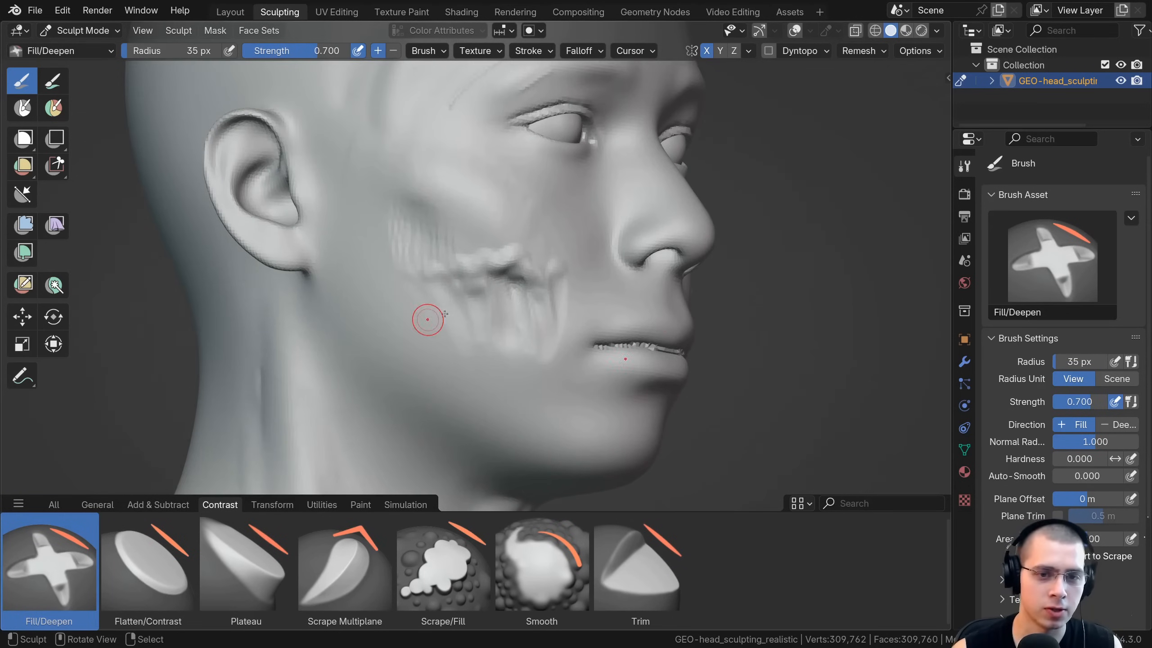
pyautogui.moveTo(494, 291)
pyautogui.keyDown('ctrl'); pyautogui.mouseDown(button='middle')
pyautogui.moveTo(498, 247)
pyautogui.moveTo(497, 275)
pyautogui.moveTo(478, 232)
pyautogui.mouseUp(button='middle'); pyautogui.keyUp('ctrl')
pyautogui.press('f')
pyautogui.click(541, 270)
pyautogui.moveTo(485, 264); pyautogui.dragTo(535, 304)
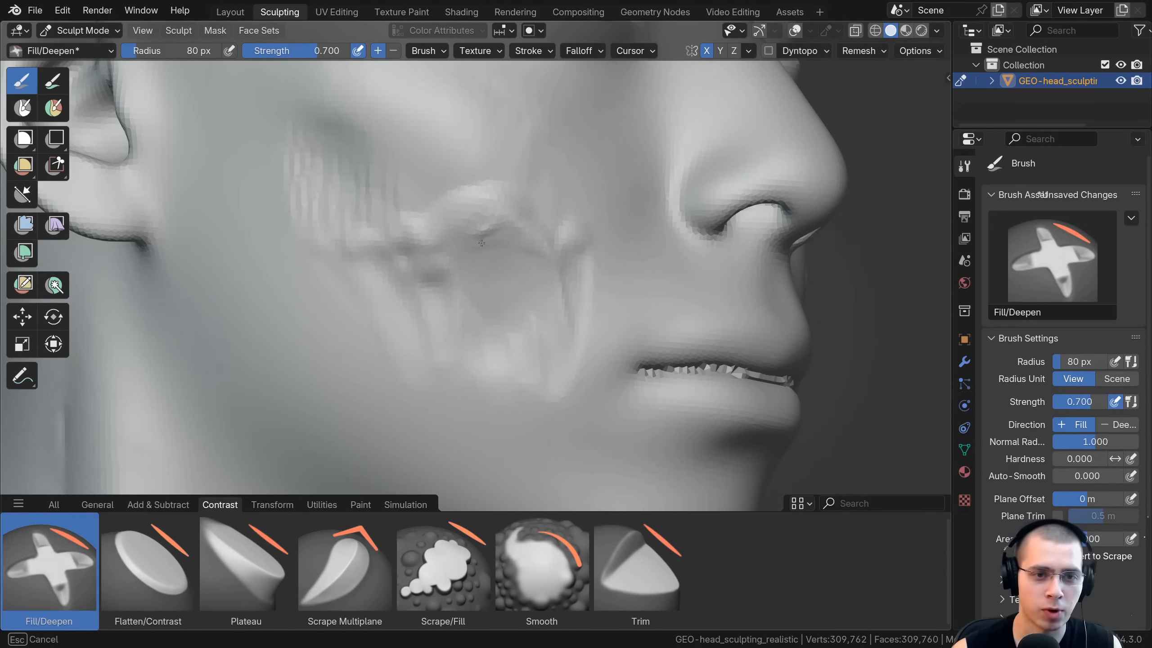
pyautogui.moveTo(481, 242); pyautogui.dragTo(484, 247)
pyautogui.moveTo(465, 253); pyautogui.dragTo(476, 246, button='middle')
# Try filling the gap between the lips with Fill/Deepen and undo the strokes
pyautogui.moveTo(555, 298); pyautogui.dragTo(512, 287, button='middle')
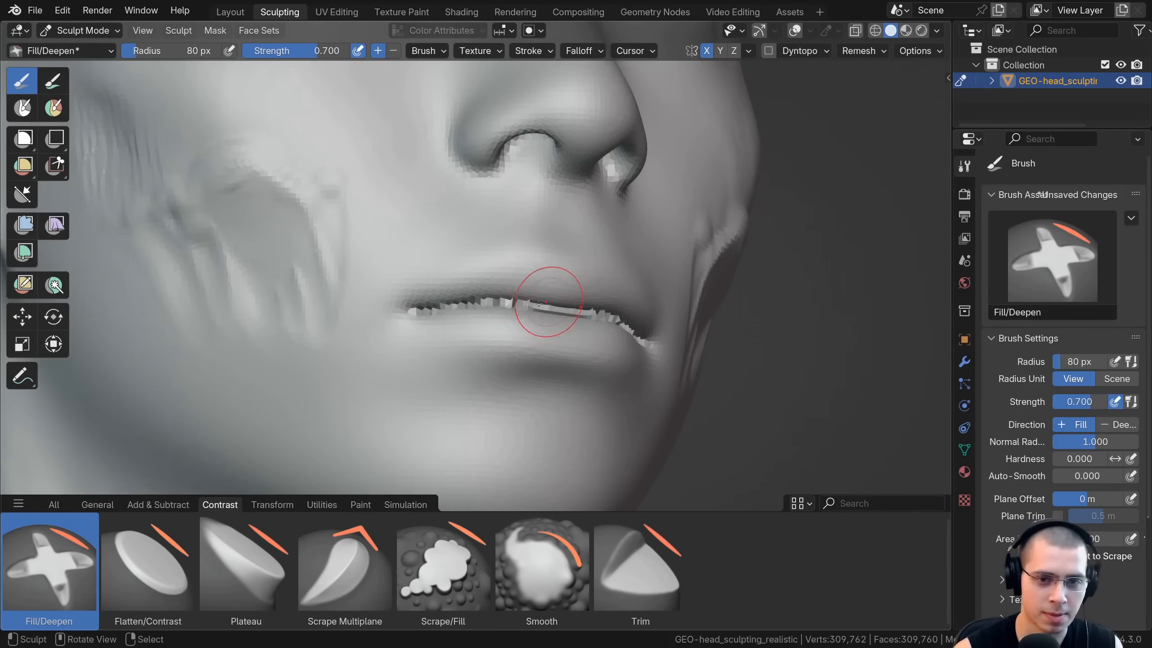
pyautogui.moveTo(524, 316)
pyautogui.mouseDown()
pyautogui.moveTo(603, 313)
pyautogui.moveTo(481, 294)
pyautogui.moveTo(567, 306)
pyautogui.mouseUp()
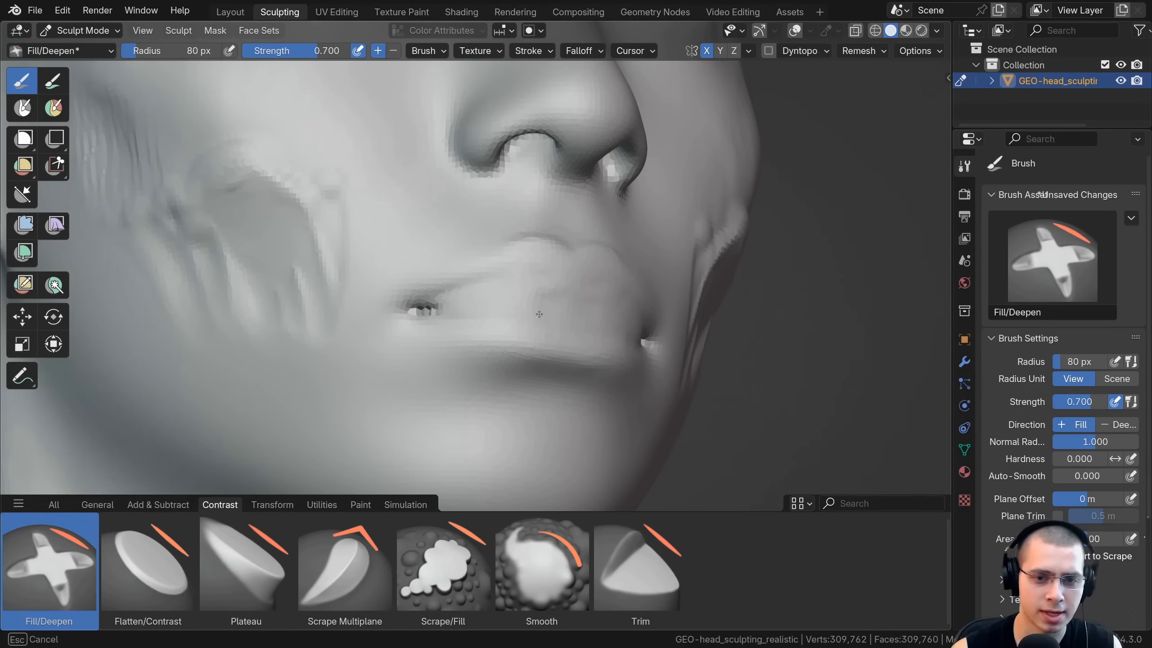
pyautogui.moveTo(539, 314); pyautogui.dragTo(506, 312)
pyautogui.hotkey('ctrl', 'z')
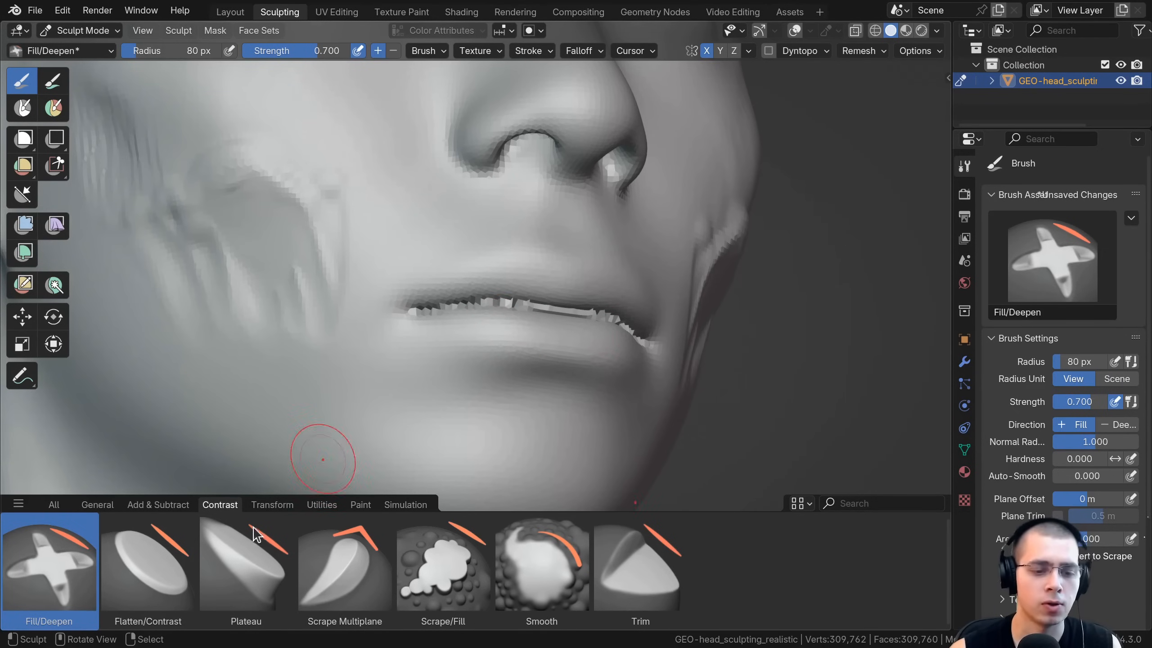
# Activate the Flatten/Contrast brush, set its radius to 100 px and flatten the cheekbone and the upper cheek grooves
pyautogui.click(148, 567)
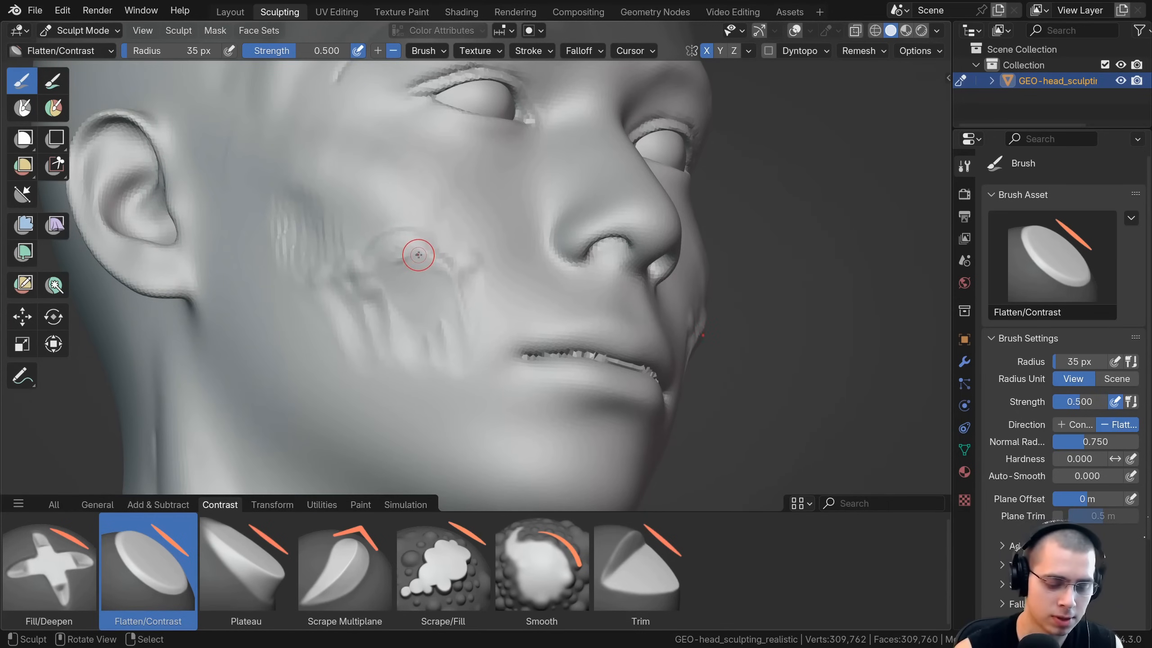
pyautogui.press('f')
pyautogui.click(464, 257)
pyautogui.scroll(3, 458, 277)
pyautogui.moveTo(486, 242)
pyautogui.mouseDown(button='middle')
pyautogui.moveTo(522, 255)
pyautogui.moveTo(485, 326)
pyautogui.mouseUp(button='middle')
pyautogui.moveTo(553, 278); pyautogui.dragTo(561, 285)
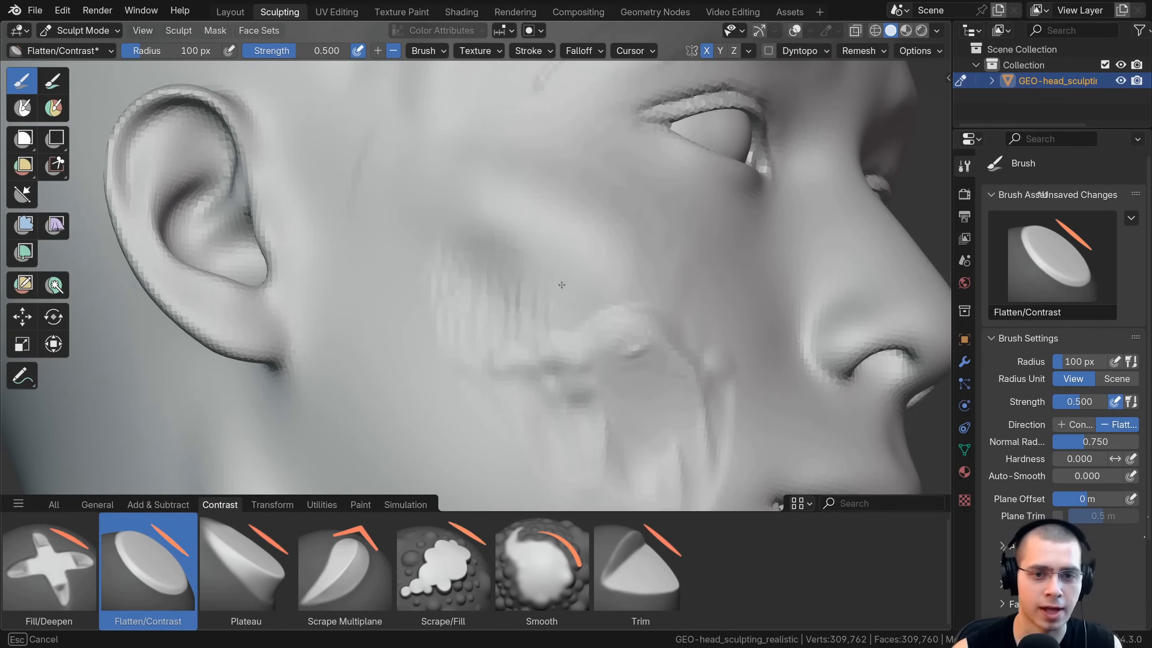
pyautogui.moveTo(462, 220); pyautogui.dragTo(528, 271)
pyautogui.moveTo(504, 192); pyautogui.dragTo(481, 206, button='middle')
pyautogui.moveTo(417, 206); pyautogui.dragTo(542, 245)
pyautogui.moveTo(463, 153); pyautogui.dragTo(527, 280)
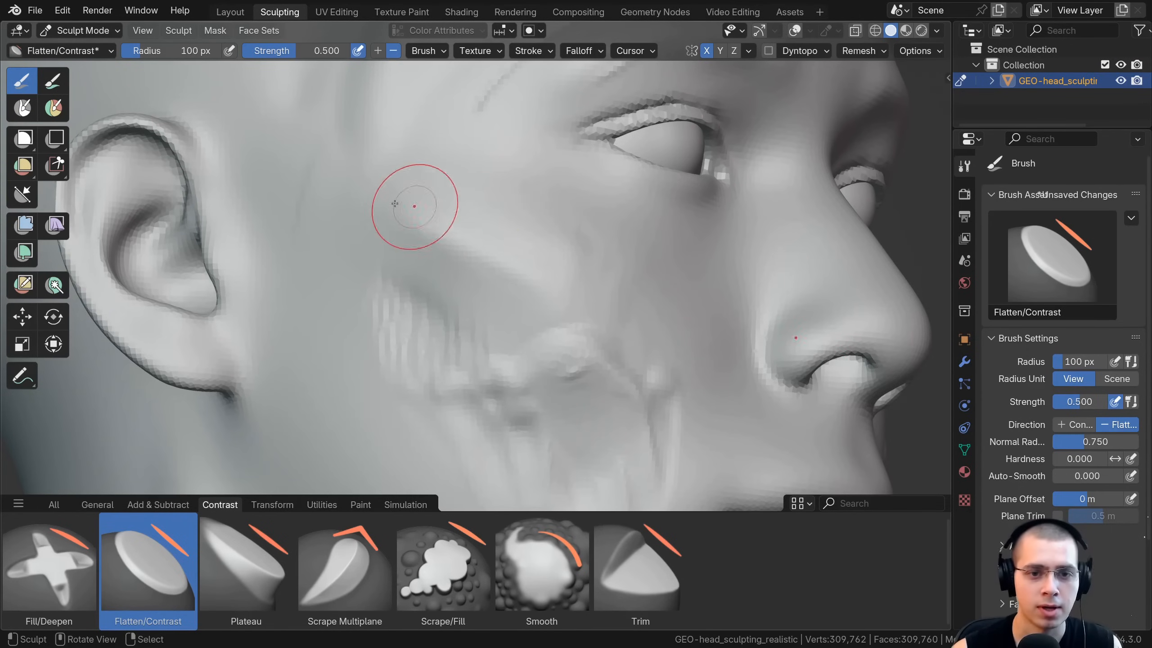
pyautogui.moveTo(413, 205); pyautogui.dragTo(557, 298)
# Try exaggerating the cheek's recesses with inverted Flatten/Contrast strokes below the cheekbone and undo them
pyautogui.scroll(-2, 429, 228)
pyautogui.moveTo(503, 272)
pyautogui.mouseDown(button='middle')
pyautogui.moveTo(340, 285)
pyautogui.moveTo(421, 268)
pyautogui.mouseUp(button='middle')
pyautogui.keyDown('ctrl'); pyautogui.moveTo(422, 268); pyautogui.dragTo(454, 186, button='middle'); pyautogui.keyUp('ctrl')
pyautogui.moveTo(386, 267); pyautogui.dragTo(458, 277, button='middle')
pyautogui.moveTo(493, 189); pyautogui.dragTo(489, 178, button='middle')
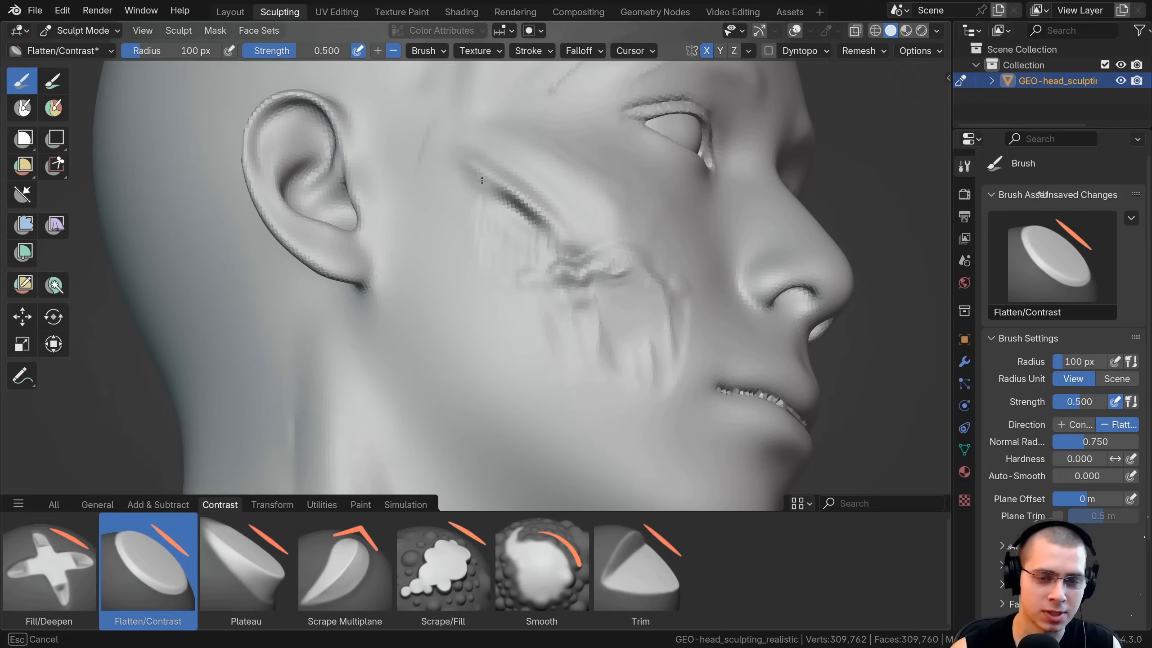
pyautogui.moveTo(519, 231)
pyautogui.mouseDown()
pyautogui.moveTo(576, 277)
pyautogui.moveTo(480, 182)
pyautogui.moveTo(600, 305)
pyautogui.mouseUp()
pyautogui.moveTo(552, 323)
pyautogui.mouseDown(button='middle')
pyautogui.moveTo(620, 242)
pyautogui.moveTo(637, 250)
pyautogui.mouseUp(button='middle')
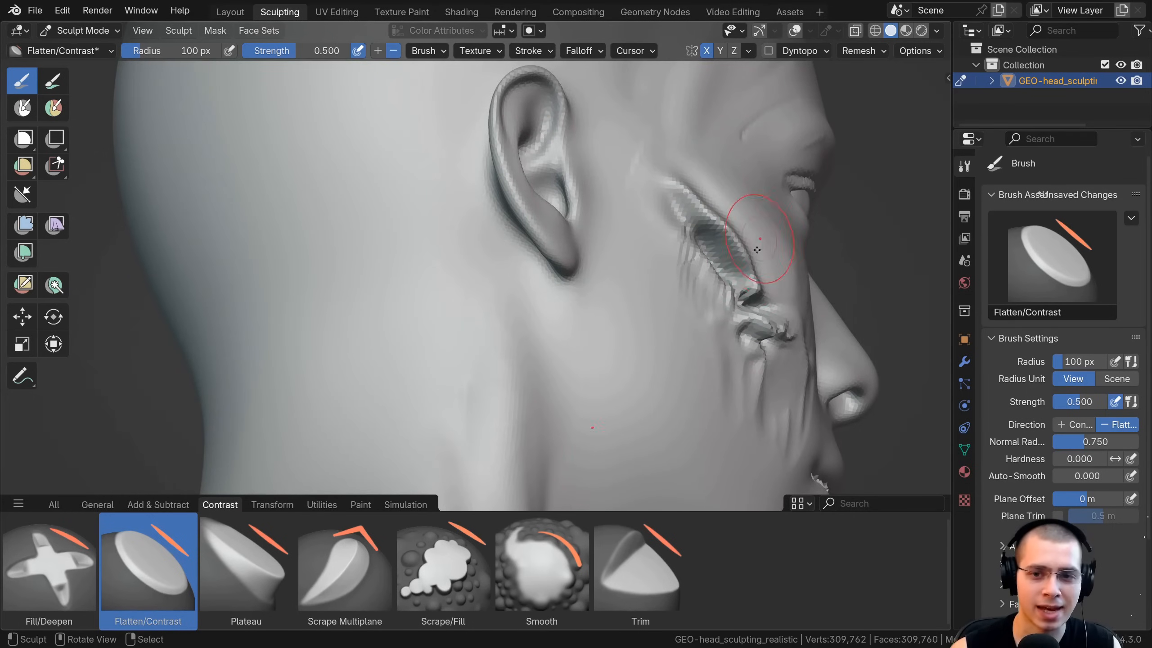
pyautogui.keyDown('shift'); pyautogui.moveTo(692, 218); pyautogui.dragTo(623, 236, button='middle'); pyautogui.keyUp('shift')
pyautogui.keyDown('ctrl'); pyautogui.moveTo(624, 237); pyautogui.dragTo(688, 188, button='middle'); pyautogui.keyUp('ctrl')
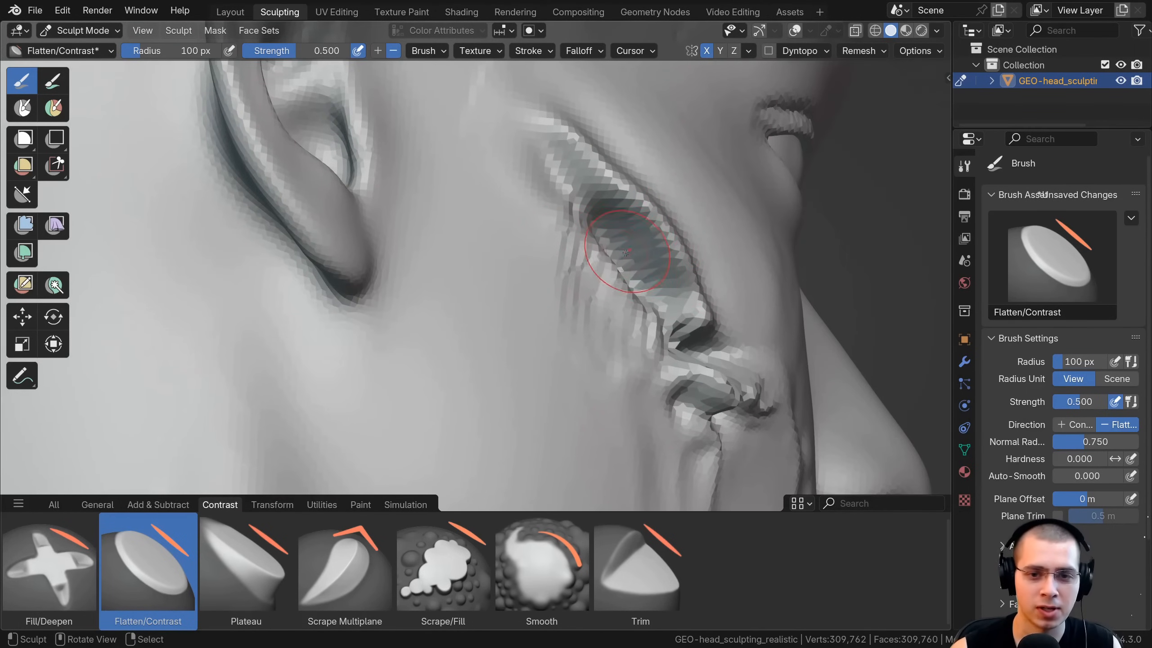
pyautogui.hotkey('ctrl', 'z')
pyautogui.scroll(-2, 571, 318)
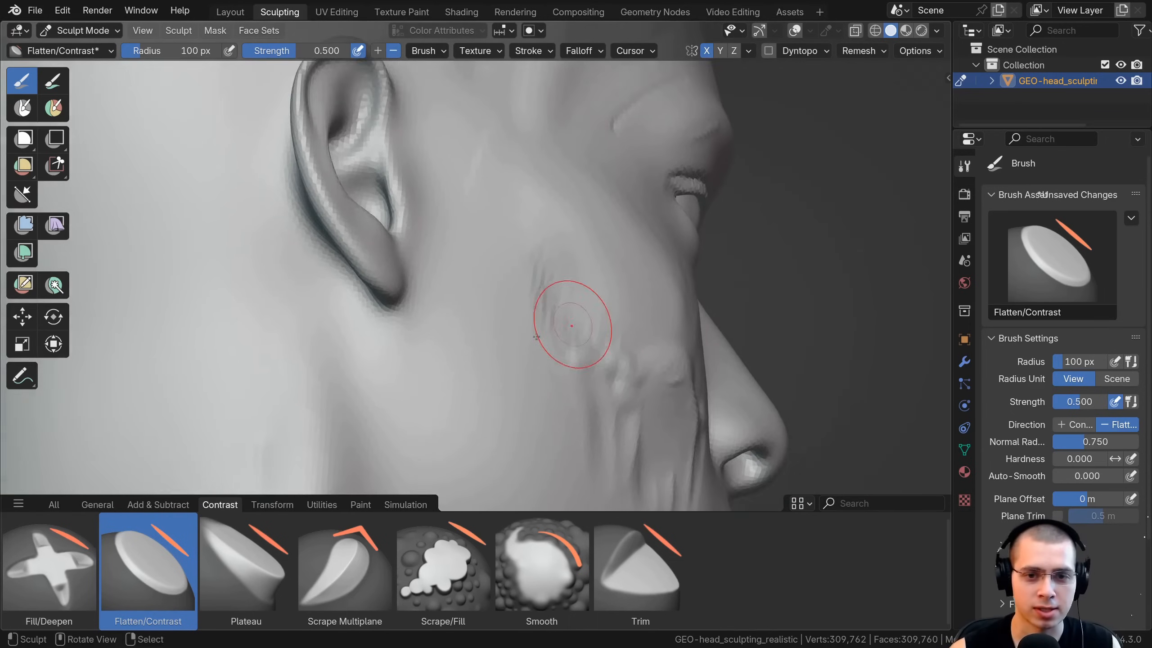
# Try deepening the gap between the lips with inverted Flatten/Contrast strokes and undo the change
pyautogui.moveTo(599, 381); pyautogui.dragTo(543, 348, button='middle')
pyautogui.moveTo(543, 348); pyautogui.dragTo(581, 350)
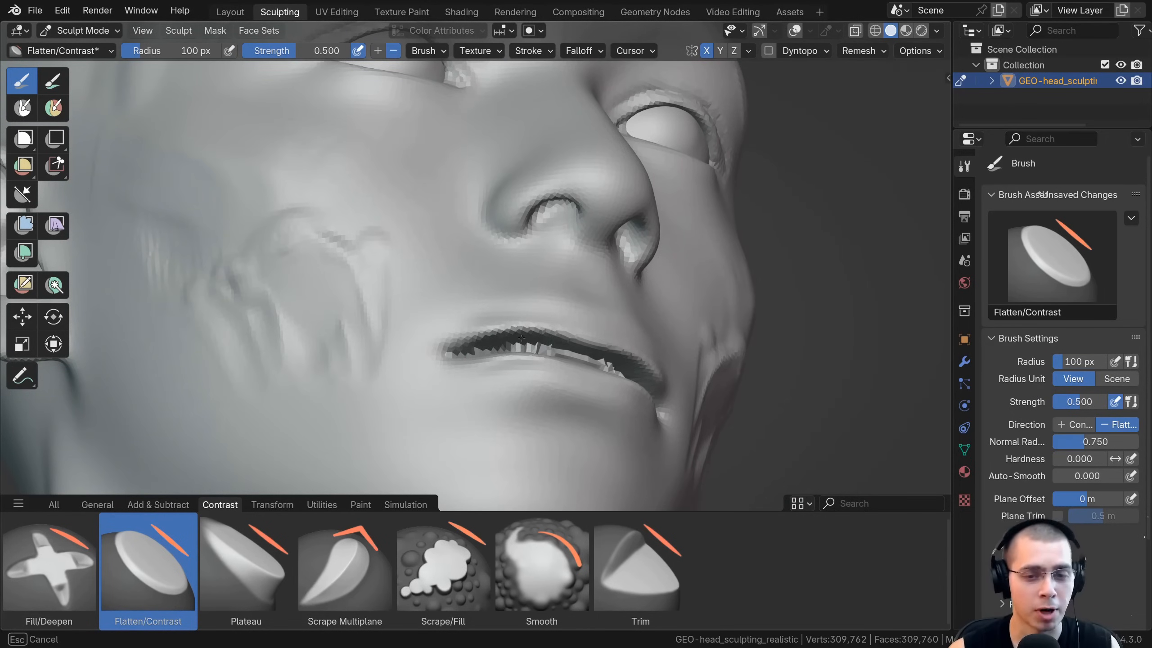
pyautogui.moveTo(488, 347); pyautogui.dragTo(512, 390, button='middle')
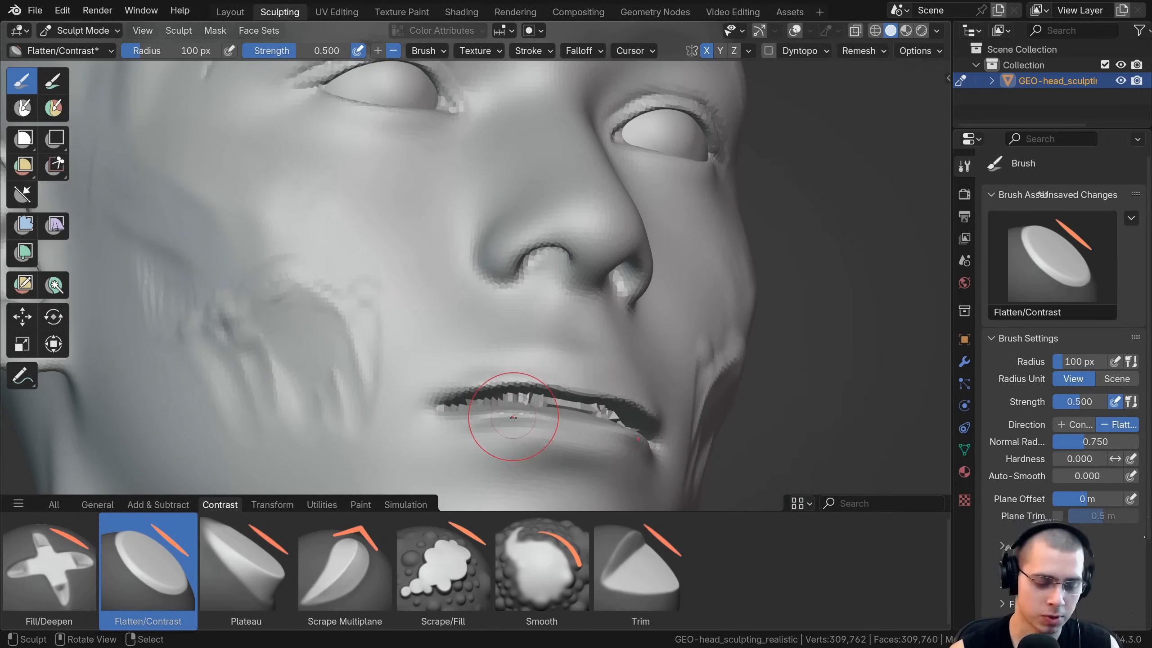
pyautogui.hotkey('ctrl', 'z')
# Activate the Plateau brush, draw two parallel diagonal strokes along the jaw and check them in front view
pyautogui.click(247, 557)
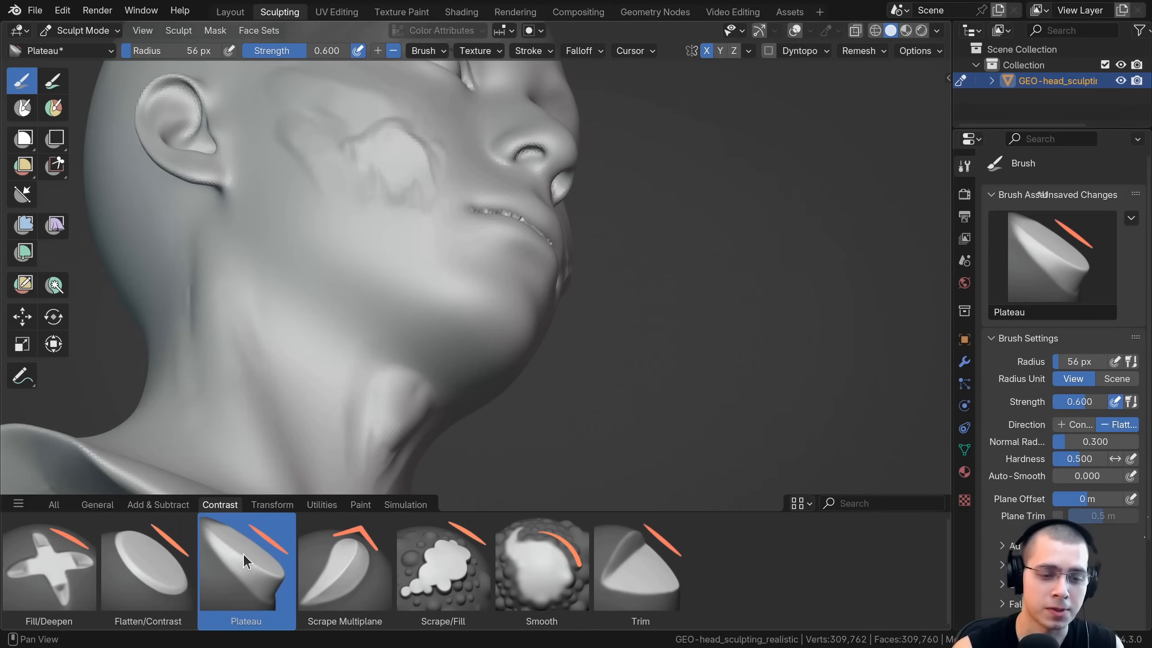
pyautogui.moveTo(385, 209)
pyautogui.mouseDown(button='middle')
pyautogui.moveTo(337, 244)
pyautogui.moveTo(432, 237)
pyautogui.moveTo(377, 192)
pyautogui.moveTo(342, 185)
pyautogui.moveTo(296, 123)
pyautogui.mouseUp(button='middle')
pyautogui.scroll(4, 431, 237)
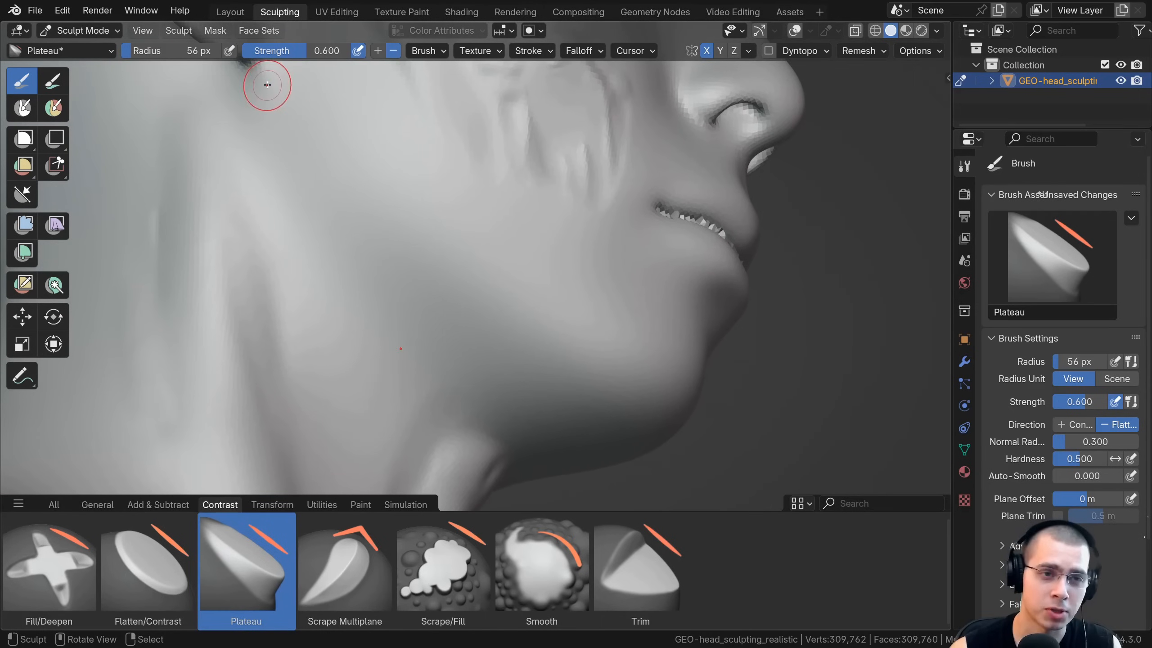
pyautogui.moveTo(268, 85); pyautogui.dragTo(284, 128, button='middle')
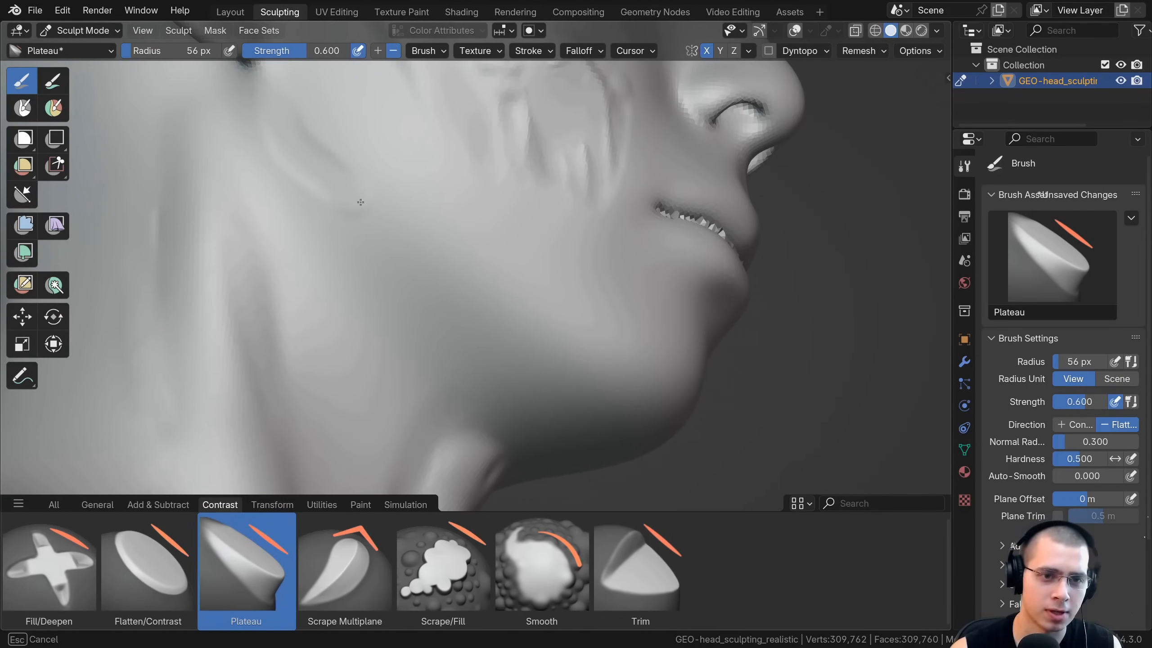
pyautogui.moveTo(361, 202); pyautogui.dragTo(501, 294)
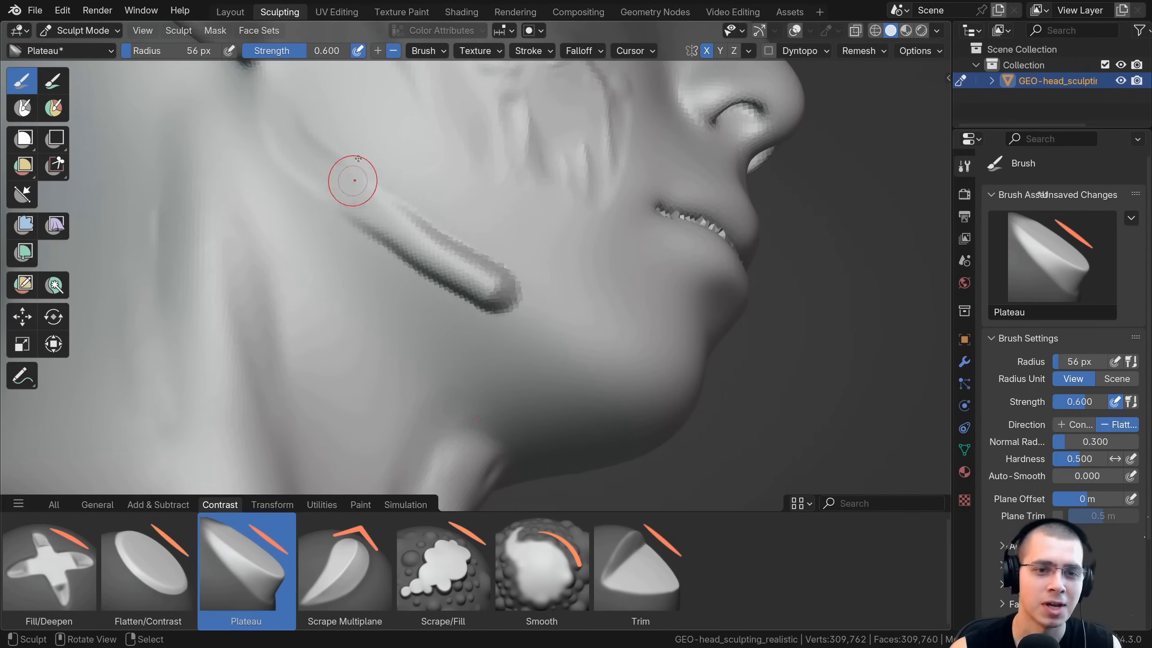
pyautogui.moveTo(369, 113); pyautogui.dragTo(369, 120, button='middle')
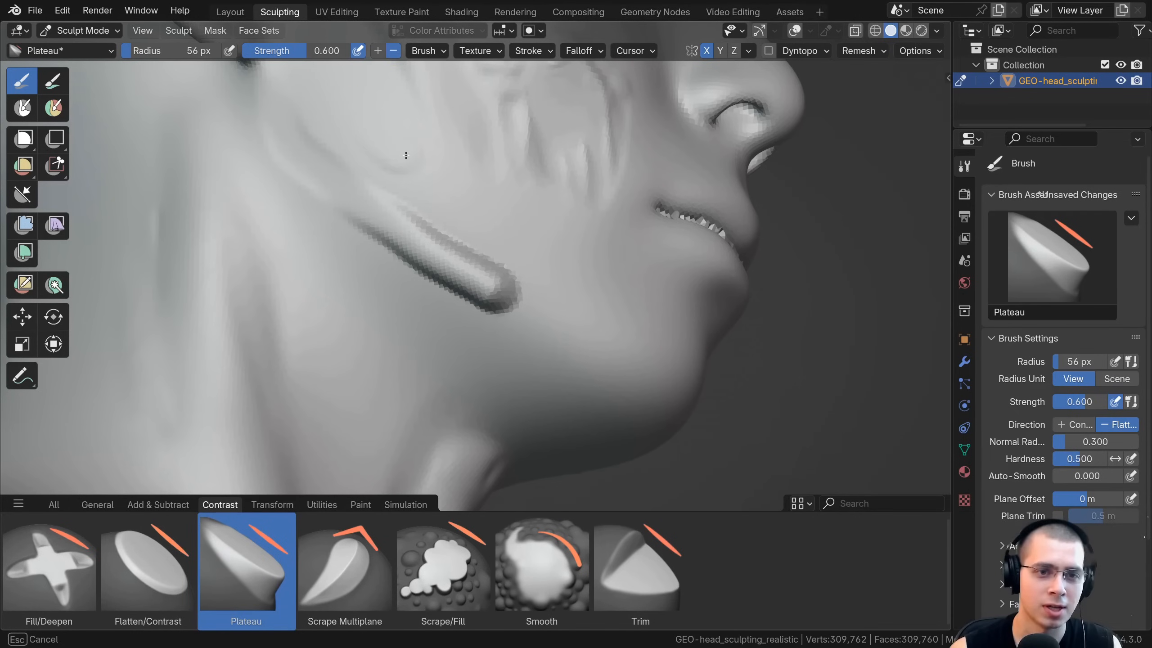
pyautogui.moveTo(422, 167)
pyautogui.mouseDown()
pyautogui.moveTo(546, 256)
pyautogui.moveTo(562, 281)
pyautogui.mouseUp()
pyautogui.moveTo(562, 281); pyautogui.dragTo(415, 116, button='middle')
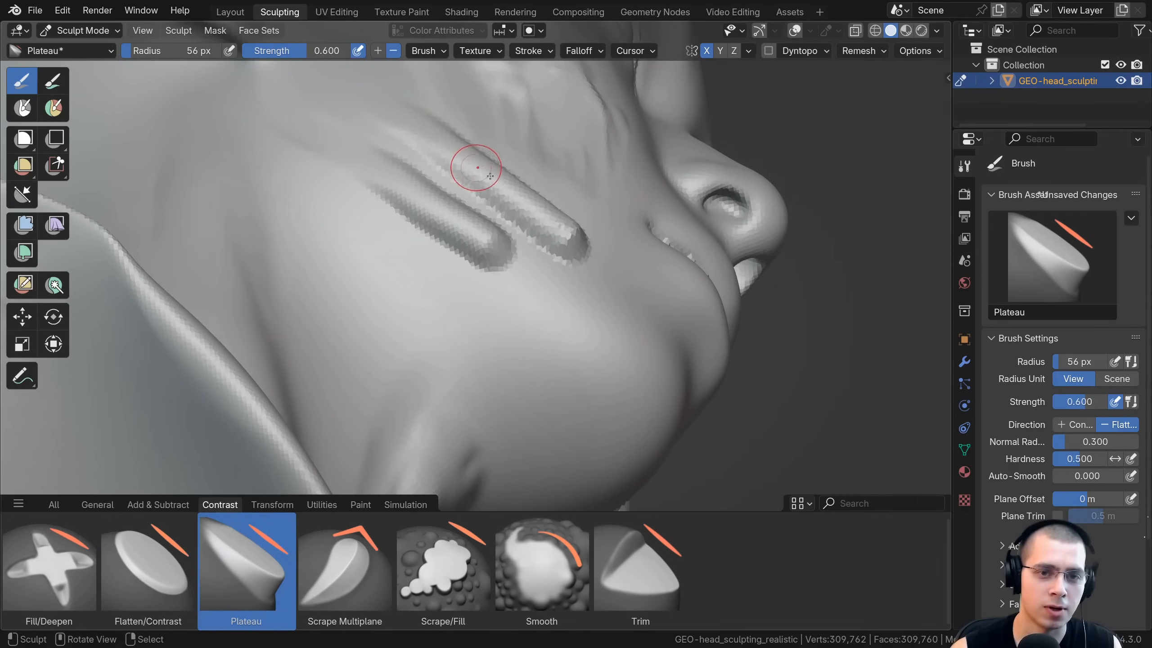
pyautogui.press('KP_1')
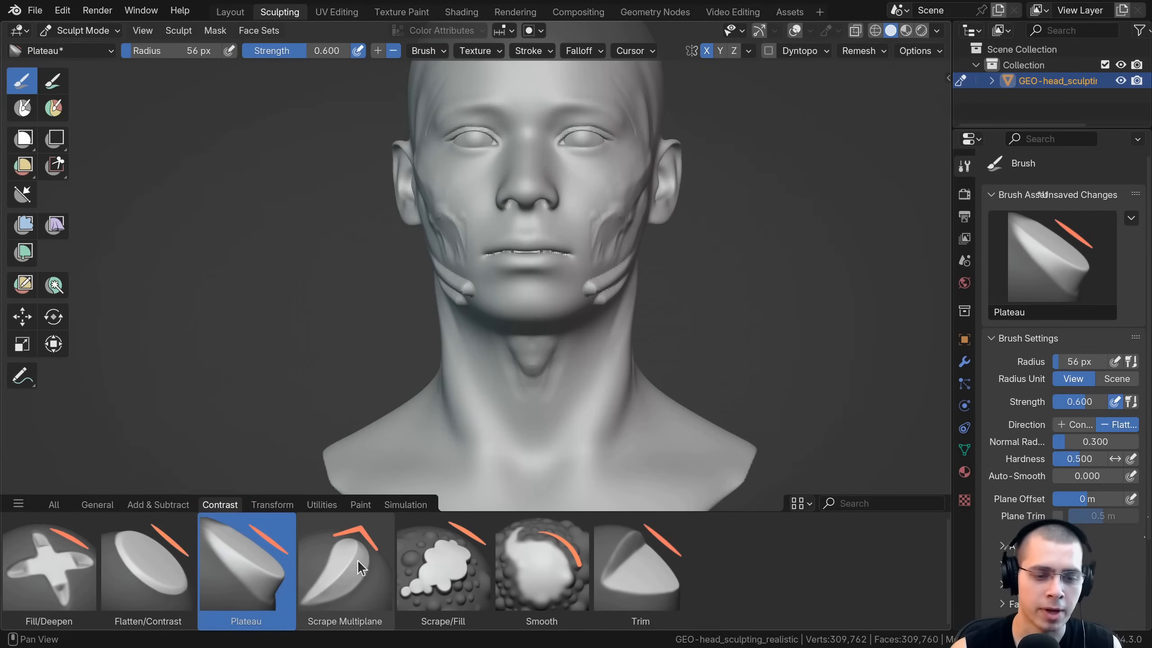
# Activate the Scrape Multiplane brush, set its radius to 91 px and scrape diagonal strokes across the side of the face
pyautogui.click(337, 563)
pyautogui.moveTo(419, 299)
pyautogui.mouseDown(button='middle')
pyautogui.moveTo(516, 248)
pyautogui.moveTo(509, 304)
pyautogui.mouseUp(button='middle')
pyautogui.scroll(2, 496, 261)
pyautogui.scroll(2, 519, 245)
pyautogui.press('f')
pyautogui.click(543, 243)
pyautogui.scroll(3, 508, 303)
pyautogui.moveTo(483, 263); pyautogui.dragTo(490, 267)
pyautogui.moveTo(405, 227); pyautogui.dragTo(530, 265)
pyautogui.moveTo(358, 218); pyautogui.dragTo(504, 277)
# Scrape angled planes along the two raised jaw strokes with Scrape Multiplane
pyautogui.scroll(-2, 503, 277)
pyautogui.moveTo(503, 277); pyautogui.dragTo(533, 264, button='middle')
pyautogui.moveTo(485, 281)
pyautogui.mouseDown()
pyautogui.moveTo(545, 316)
pyautogui.moveTo(532, 299)
pyautogui.mouseUp()
pyautogui.moveTo(532, 299); pyautogui.dragTo(510, 300)
pyautogui.moveTo(510, 300); pyautogui.dragTo(496, 238, button='middle')
pyautogui.moveTo(495, 290)
pyautogui.mouseDown()
pyautogui.moveTo(425, 250)
pyautogui.moveTo(399, 281)
pyautogui.moveTo(422, 309)
pyautogui.moveTo(346, 268)
pyautogui.mouseUp()
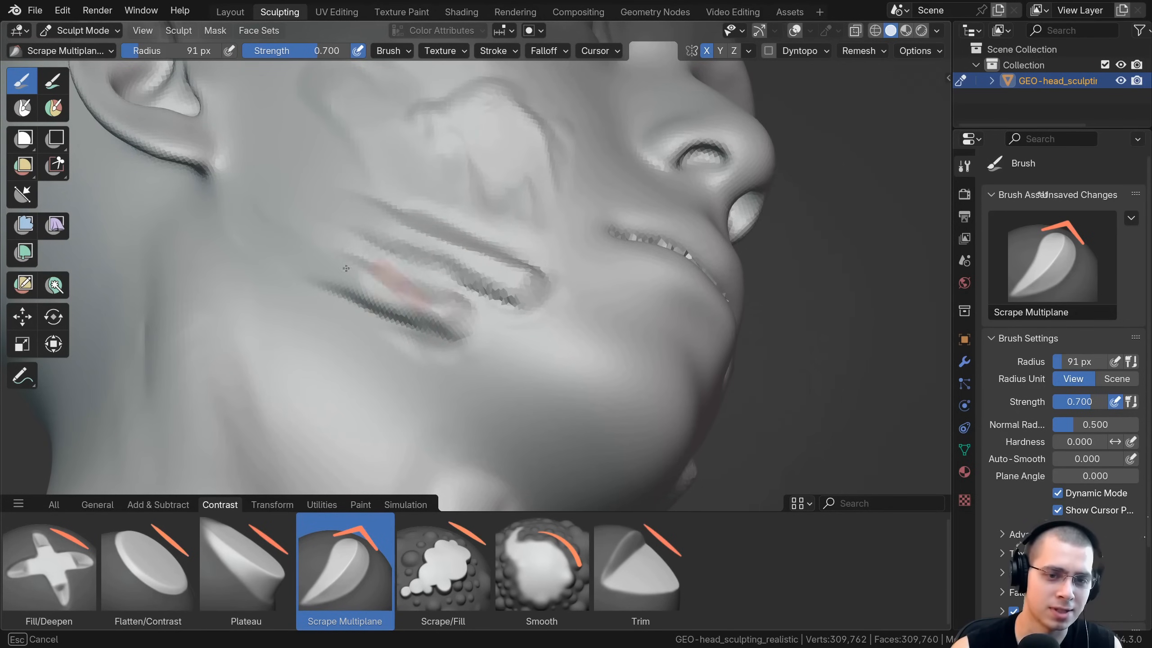
pyautogui.moveTo(405, 300)
pyautogui.mouseDown()
pyautogui.moveTo(427, 313)
pyautogui.moveTo(374, 278)
pyautogui.mouseUp()
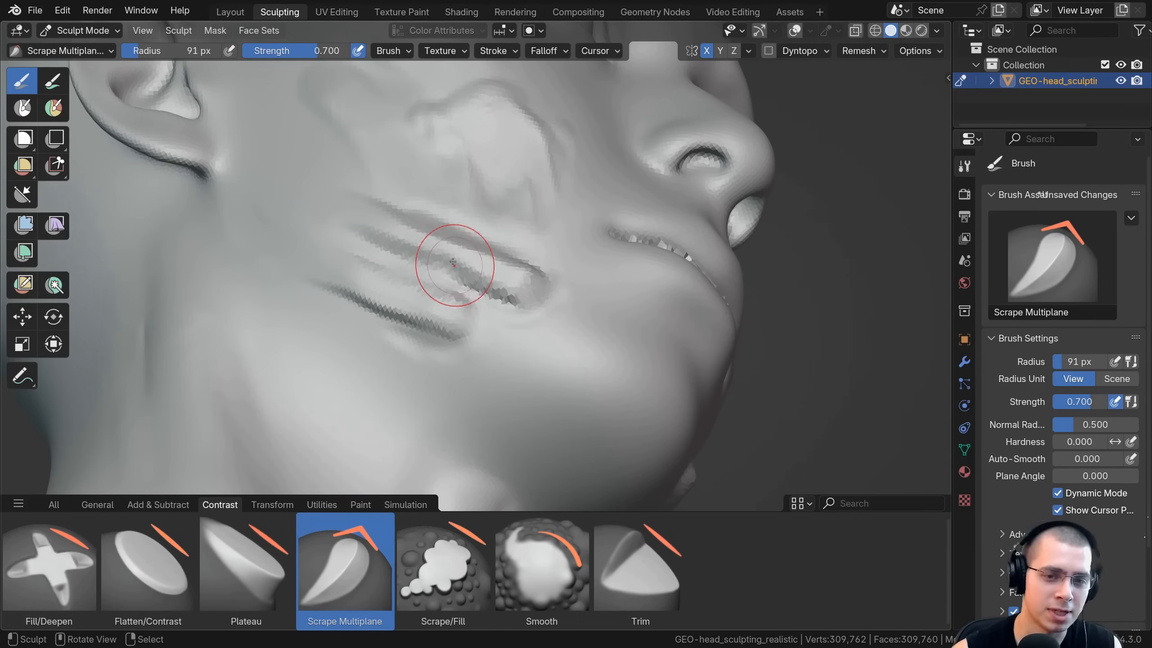
pyautogui.moveTo(530, 292); pyautogui.dragTo(369, 217)
pyautogui.moveTo(386, 170); pyautogui.dragTo(413, 247, button='middle')
pyautogui.moveTo(528, 307); pyautogui.dragTo(395, 227)
# Scrape sharp-edged planes into the cheek and cheekbone with Scrape Multiplane
pyautogui.moveTo(401, 199); pyautogui.dragTo(458, 204, button='middle')
pyautogui.moveTo(394, 198)
pyautogui.mouseDown()
pyautogui.moveTo(434, 229)
pyautogui.moveTo(442, 198)
pyautogui.mouseUp()
pyautogui.moveTo(437, 202)
pyautogui.keyDown('shift'); pyautogui.mouseDown(button='middle')
pyautogui.moveTo(457, 327)
pyautogui.moveTo(438, 381)
pyautogui.mouseUp(button='middle'); pyautogui.keyUp('shift')
pyautogui.moveTo(492, 254); pyautogui.dragTo(404, 174)
pyautogui.moveTo(467, 233); pyautogui.dragTo(408, 240, button='middle')
pyautogui.moveTo(408, 240); pyautogui.dragTo(430, 206)
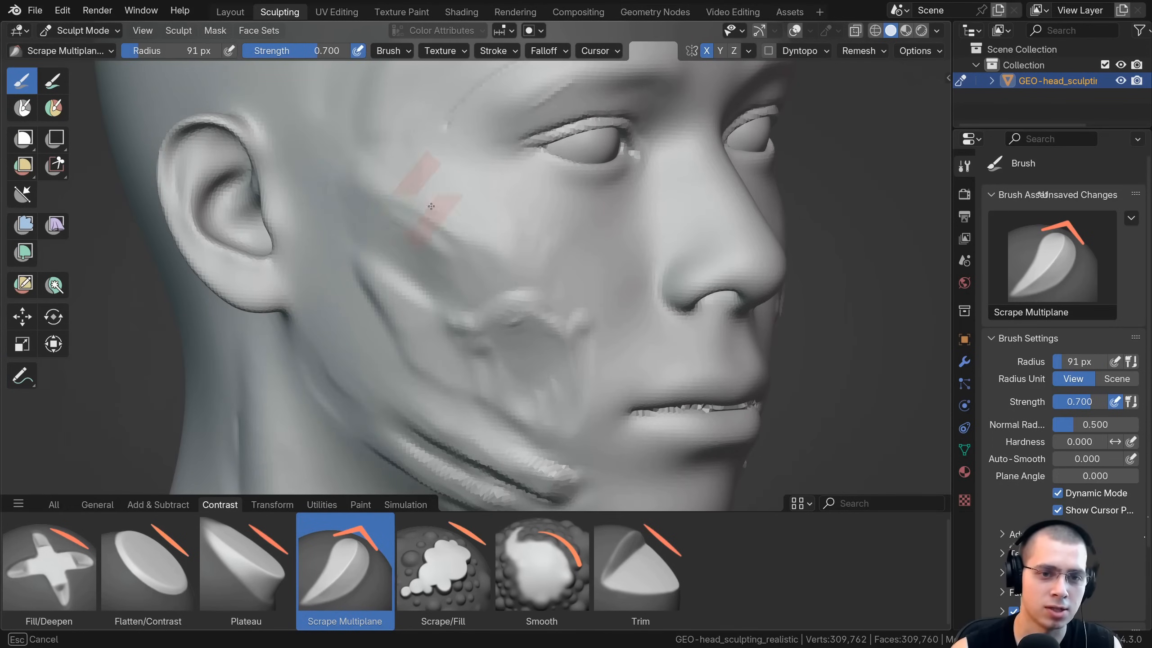
pyautogui.moveTo(513, 271); pyautogui.dragTo(519, 278)
# Activate the Scrape/Fill brush and scrape down the ridges across the cheekbone and cheek
pyautogui.click(440, 562)
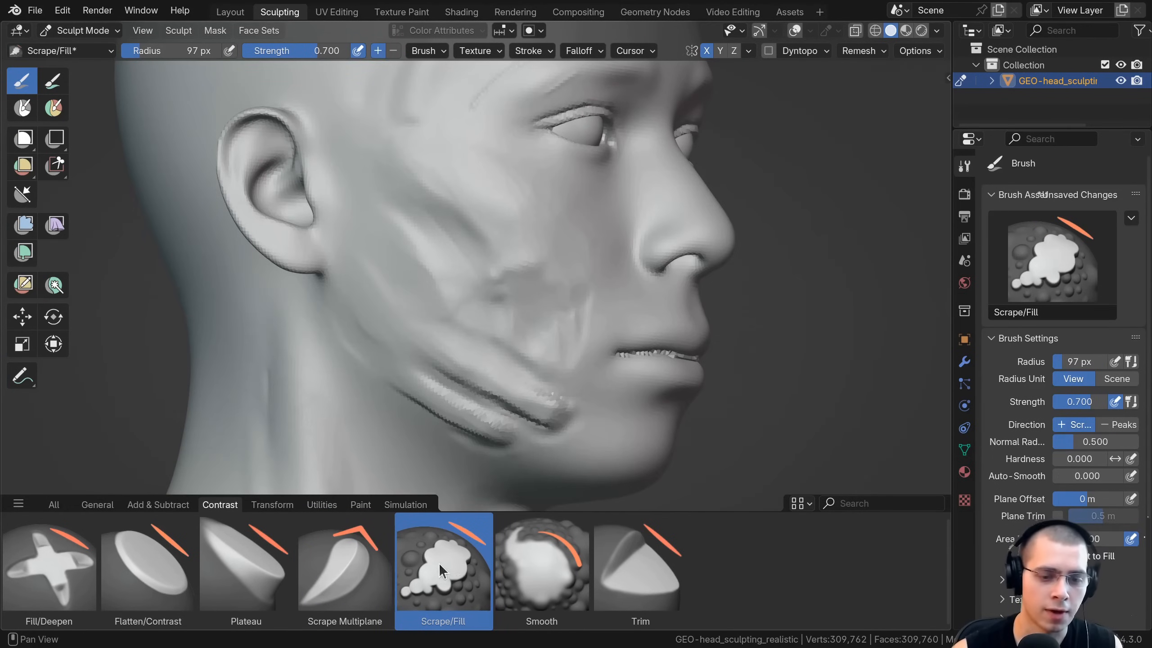
pyautogui.moveTo(424, 213); pyautogui.dragTo(464, 247, button='middle')
pyautogui.moveTo(440, 238); pyautogui.dragTo(522, 279)
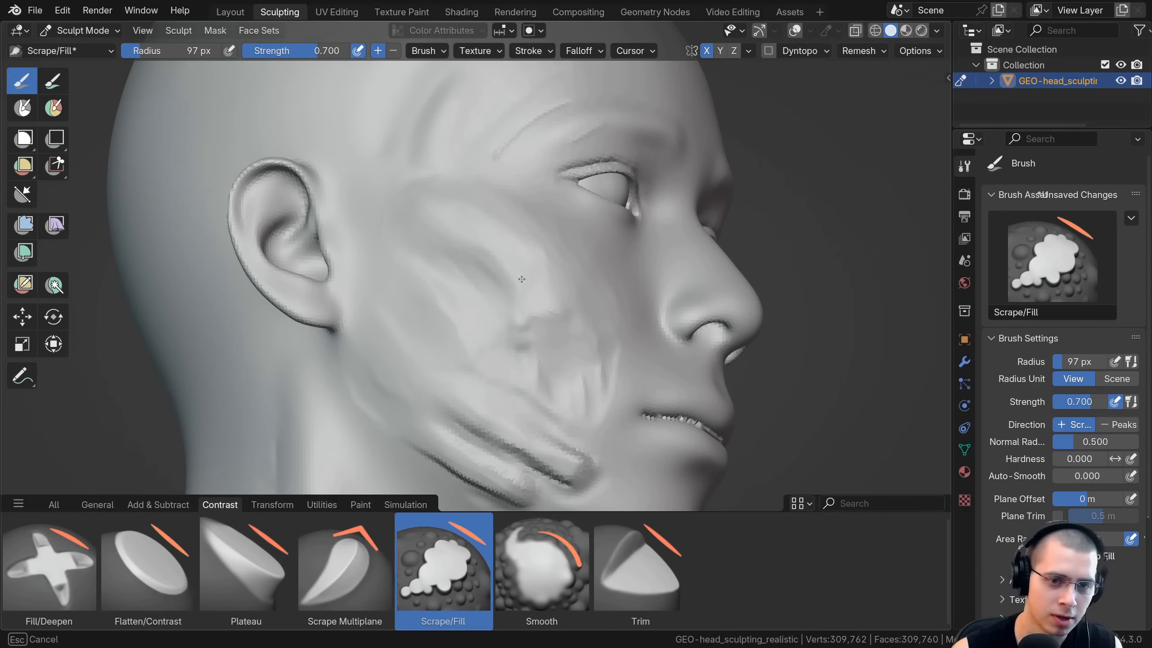
pyautogui.moveTo(563, 340); pyautogui.dragTo(562, 319)
pyautogui.scroll(-2, 548, 361)
pyautogui.moveTo(547, 361); pyautogui.dragTo(535, 331)
pyautogui.moveTo(521, 318); pyautogui.dragTo(471, 282, button='middle')
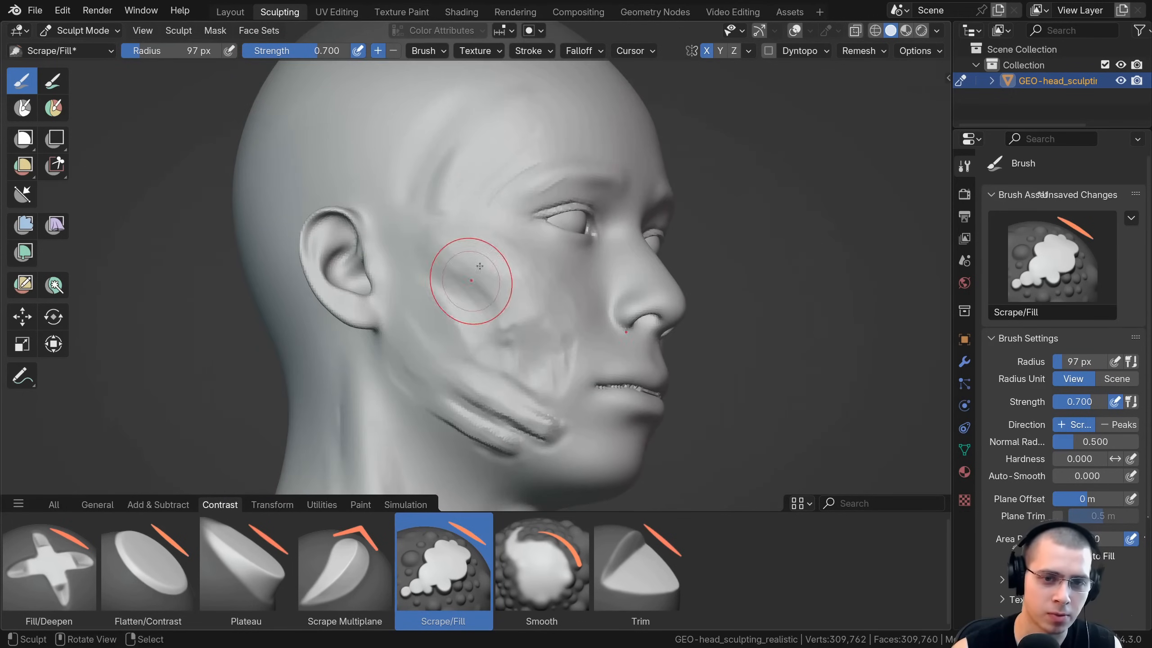
pyautogui.moveTo(471, 282); pyautogui.dragTo(466, 238)
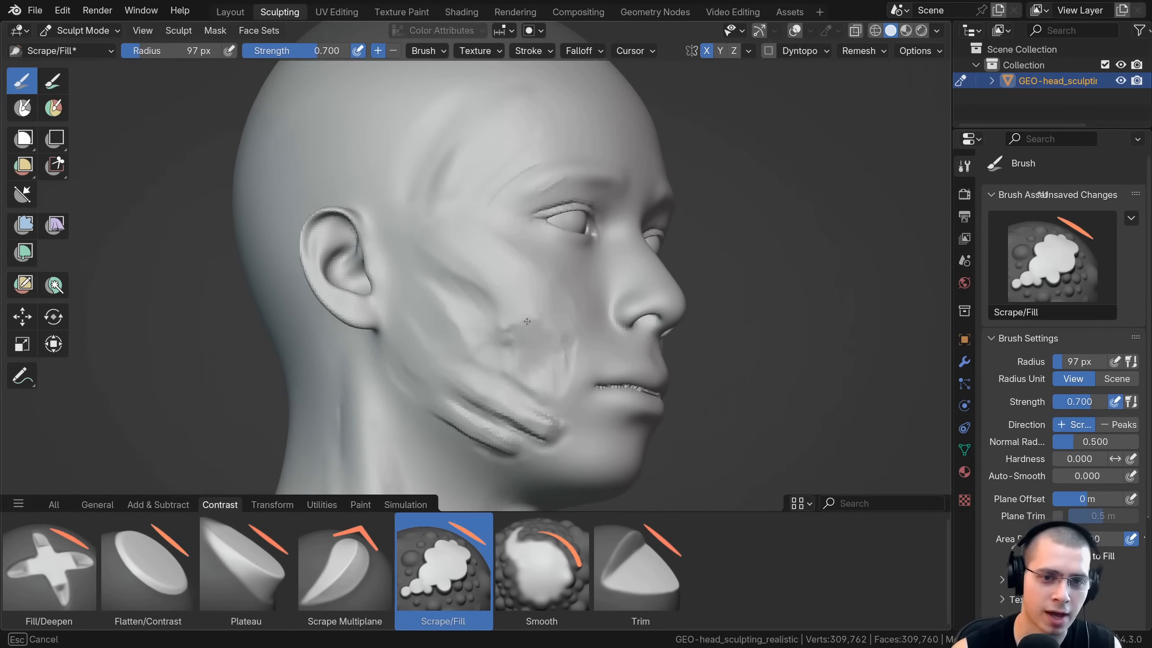
pyautogui.moveTo(553, 345); pyautogui.dragTo(556, 339)
# Level the cheekbone and the surface between the eye and ear with further Scrape/Fill strokes
pyautogui.moveTo(556, 339); pyautogui.dragTo(488, 254, button='middle')
pyautogui.scroll(2, 488, 255)
pyautogui.moveTo(535, 255); pyautogui.dragTo(576, 255)
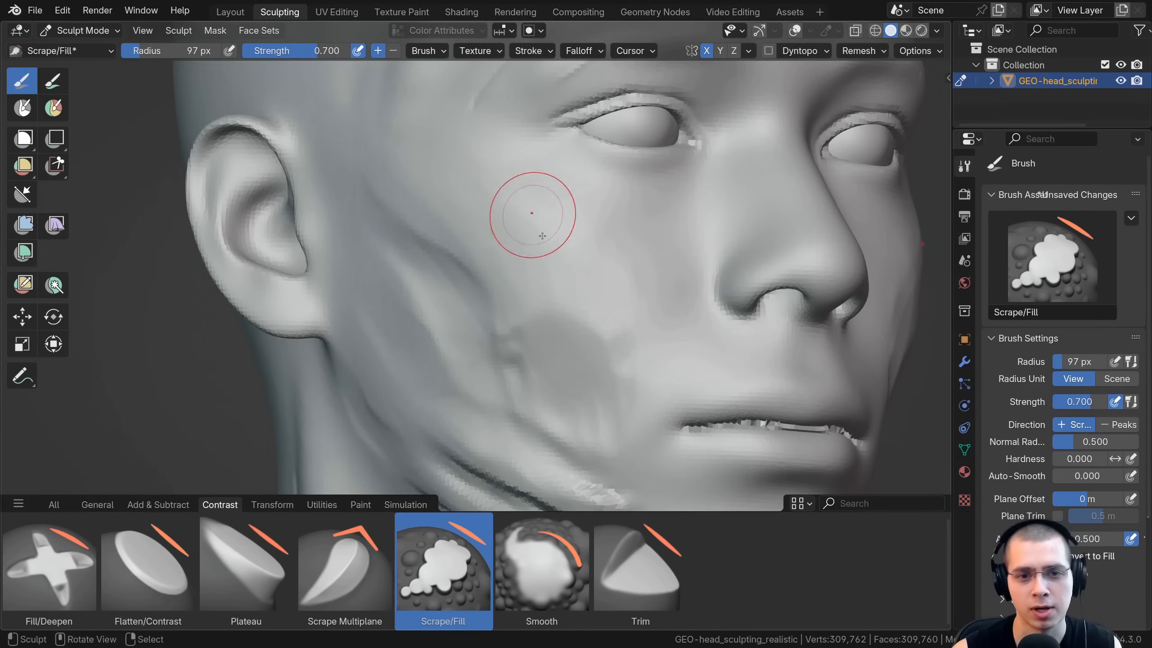
pyautogui.moveTo(476, 222); pyautogui.dragTo(504, 249, button='middle')
pyautogui.moveTo(490, 236)
pyautogui.mouseDown()
pyautogui.moveTo(435, 187)
pyautogui.moveTo(415, 200)
pyautogui.mouseUp()
pyautogui.moveTo(399, 204); pyautogui.dragTo(442, 223, button='middle')
pyautogui.moveTo(449, 236); pyautogui.dragTo(468, 290)
# Scrape the two raised jaw strokes flat with Scrape/Fill
pyautogui.keyDown('ctrl'); pyautogui.moveTo(468, 283); pyautogui.dragTo(476, 335, button='middle'); pyautogui.keyUp('ctrl')
pyautogui.moveTo(485, 309)
pyautogui.mouseDown(button='middle')
pyautogui.moveTo(458, 290)
pyautogui.moveTo(493, 272)
pyautogui.mouseUp(button='middle')
pyautogui.moveTo(492, 272)
pyautogui.keyDown('ctrl'); pyautogui.mouseDown(button='middle')
pyautogui.moveTo(496, 234)
pyautogui.moveTo(446, 273)
pyautogui.mouseUp(button='middle'); pyautogui.keyUp('ctrl')
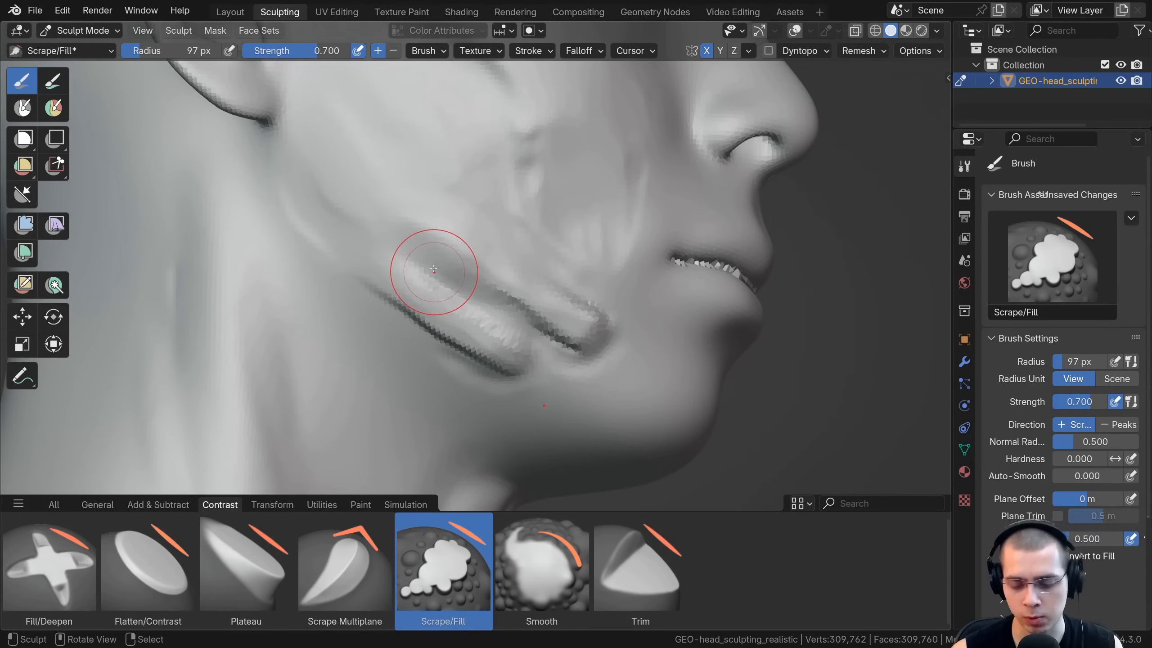
pyautogui.moveTo(428, 271)
pyautogui.mouseDown()
pyautogui.moveTo(512, 303)
pyautogui.moveTo(426, 284)
pyautogui.mouseUp()
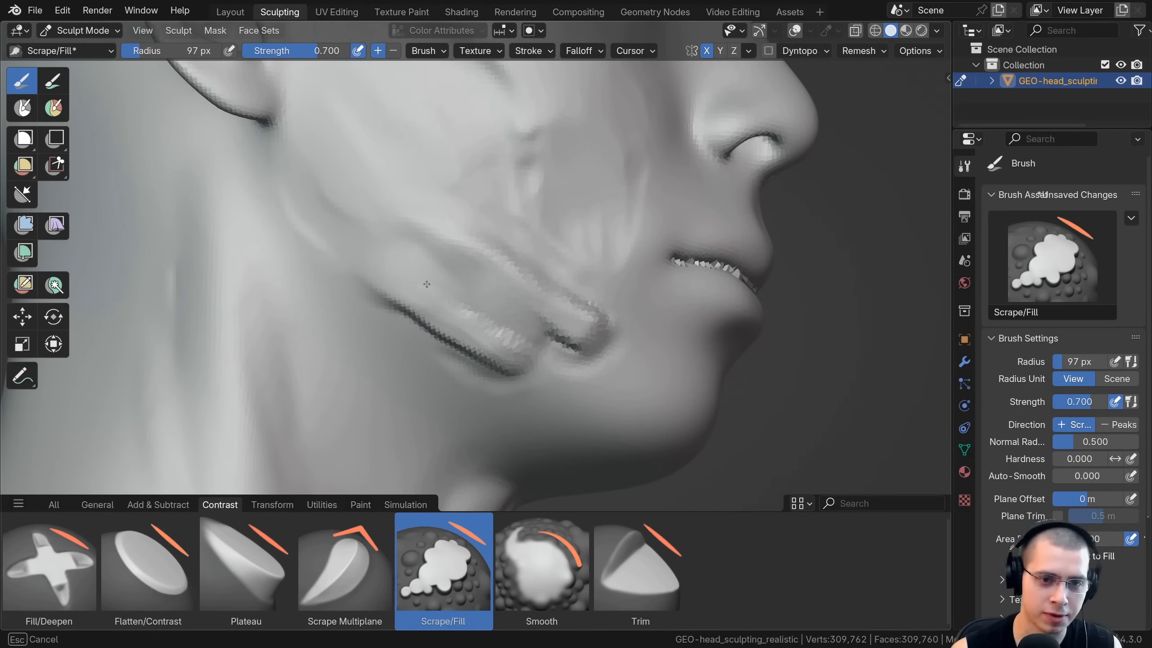
pyautogui.scroll(-5, 485, 278)
# Activate the Smooth brush and soften the raised strokes and ridges along the cheek and jaw
pyautogui.click(538, 539)
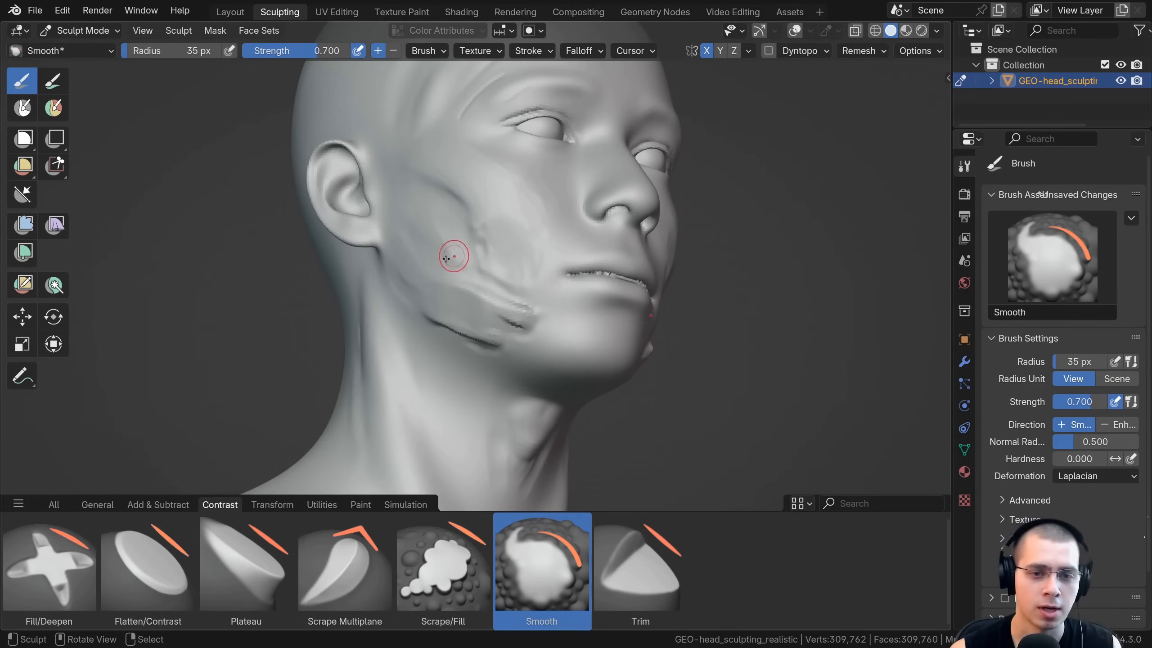
pyautogui.moveTo(459, 253)
pyautogui.mouseDown()
pyautogui.moveTo(513, 313)
pyautogui.moveTo(423, 316)
pyautogui.mouseUp()
pyautogui.moveTo(424, 316); pyautogui.dragTo(524, 288, button='middle')
pyautogui.moveTo(525, 288); pyautogui.dragTo(418, 284)
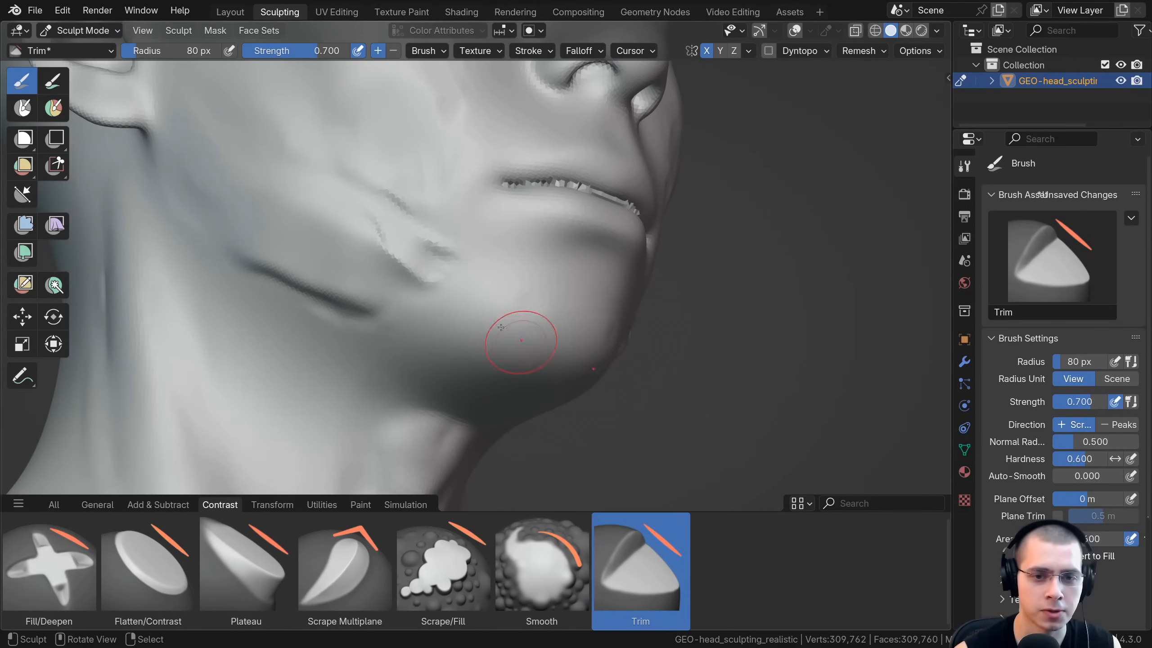
# Shave down the chin and the remaining jaw ridges using the Trim brush with a radius of 80 px
pyautogui.moveTo(515, 342); pyautogui.dragTo(501, 308, button='middle')
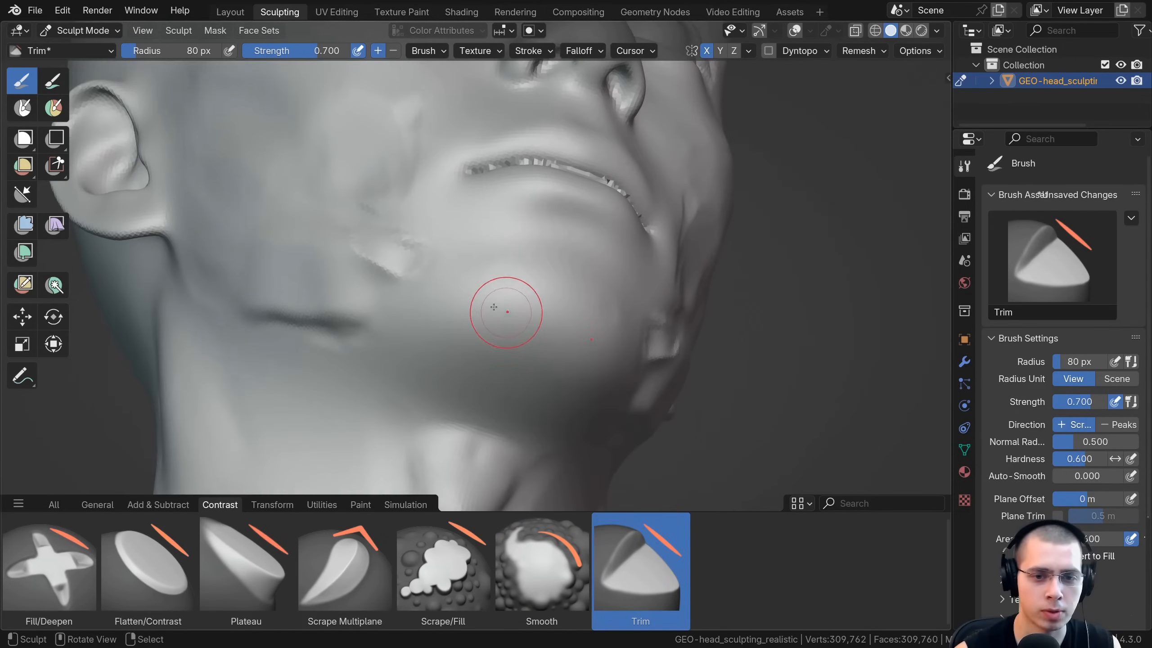
pyautogui.moveTo(501, 308)
pyautogui.mouseDown()
pyautogui.moveTo(497, 288)
pyautogui.moveTo(535, 312)
pyautogui.moveTo(460, 302)
pyautogui.moveTo(425, 321)
pyautogui.moveTo(528, 319)
pyautogui.moveTo(428, 284)
pyautogui.moveTo(506, 268)
pyautogui.mouseUp()
pyautogui.moveTo(505, 269)
pyautogui.mouseDown(button='middle')
pyautogui.moveTo(507, 338)
pyautogui.moveTo(488, 374)
pyautogui.moveTo(589, 334)
pyautogui.mouseUp(button='middle')
pyautogui.keyDown('ctrl'); pyautogui.moveTo(331, 300); pyautogui.dragTo(327, 260, button='middle'); pyautogui.keyUp('ctrl')
pyautogui.moveTo(332, 254)
pyautogui.mouseDown()
pyautogui.moveTo(371, 265)
pyautogui.moveTo(354, 238)
pyautogui.moveTo(438, 304)
pyautogui.mouseUp()
pyautogui.moveTo(438, 304)
pyautogui.mouseDown(button='middle')
pyautogui.moveTo(457, 363)
pyautogui.moveTo(318, 331)
pyautogui.mouseUp(button='middle')
pyautogui.keyDown('ctrl'); pyautogui.moveTo(318, 331); pyautogui.dragTo(308, 386, button='middle'); pyautogui.keyUp('ctrl')
# Show the Transform brush catalog, activate the Grab brush and set its radius to 246 px
pyautogui.click(264, 513)
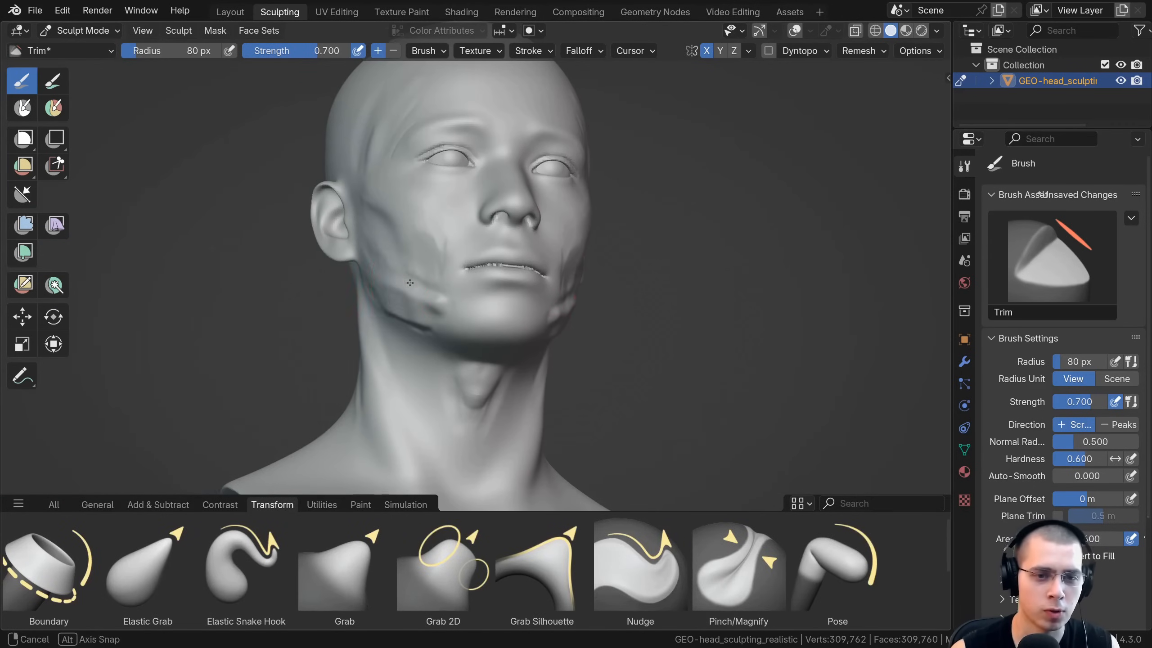
pyautogui.moveTo(381, 344); pyautogui.dragTo(406, 360, button='middle')
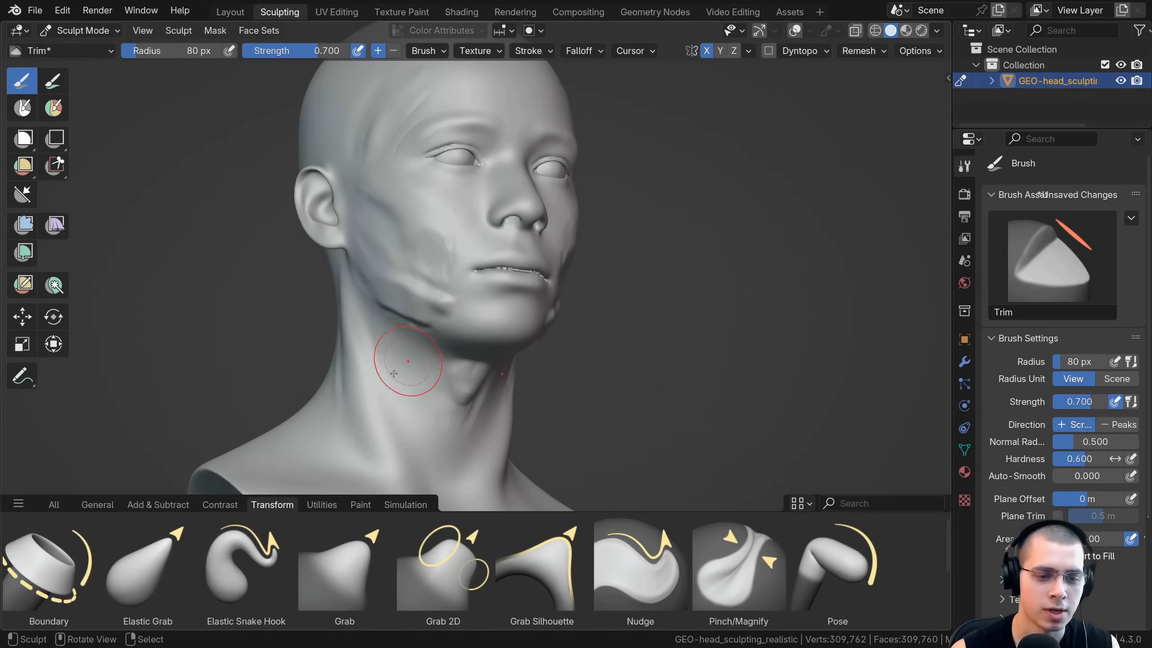
pyautogui.click(344, 562)
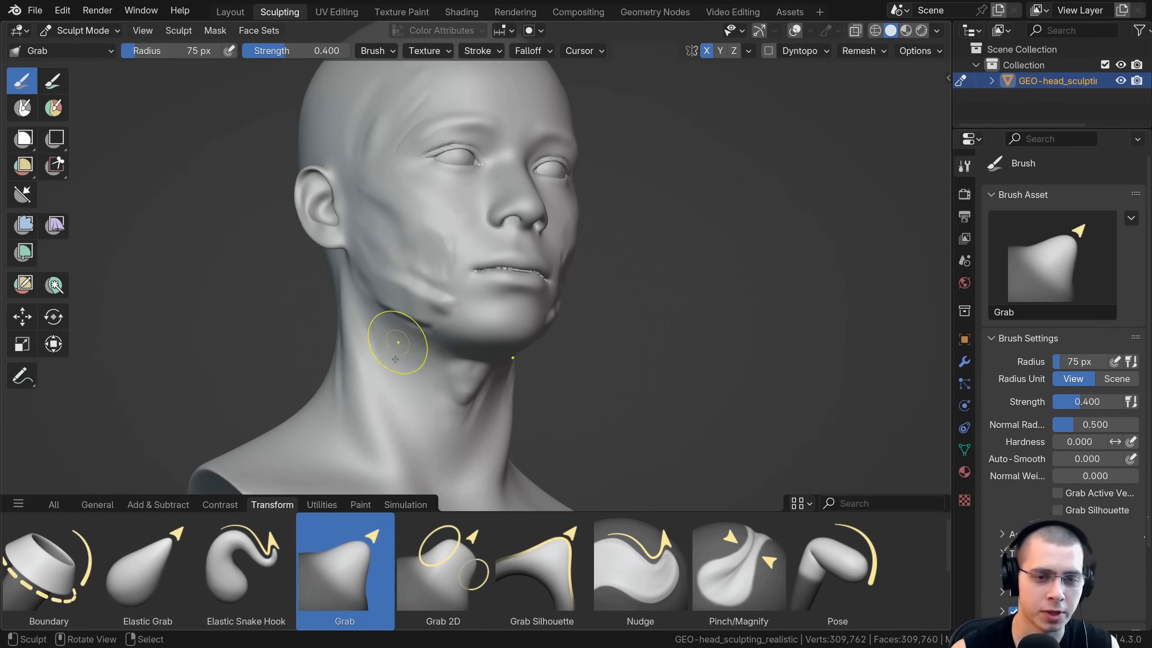
pyautogui.press('f')
pyautogui.click(479, 414)
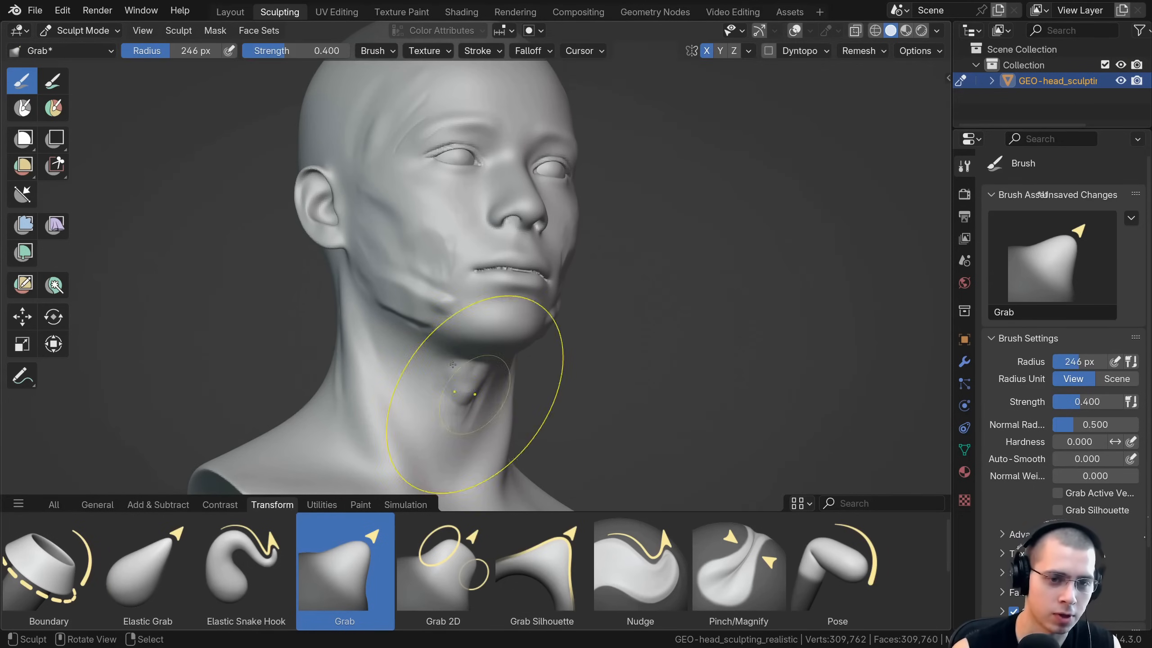
pyautogui.moveTo(474, 400); pyautogui.dragTo(440, 345, button='middle')
pyautogui.moveTo(385, 290); pyautogui.dragTo(378, 309, button='middle')
pyautogui.scroll(-3, 378, 309)
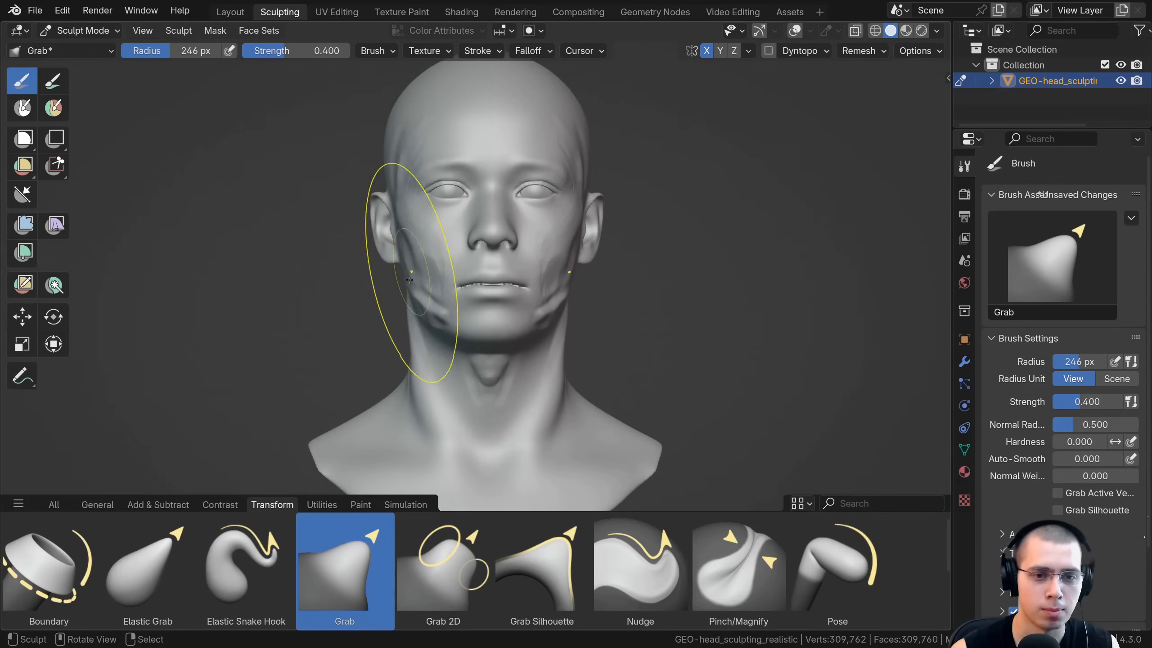
pyautogui.moveTo(422, 261); pyautogui.dragTo(412, 234, button='middle')
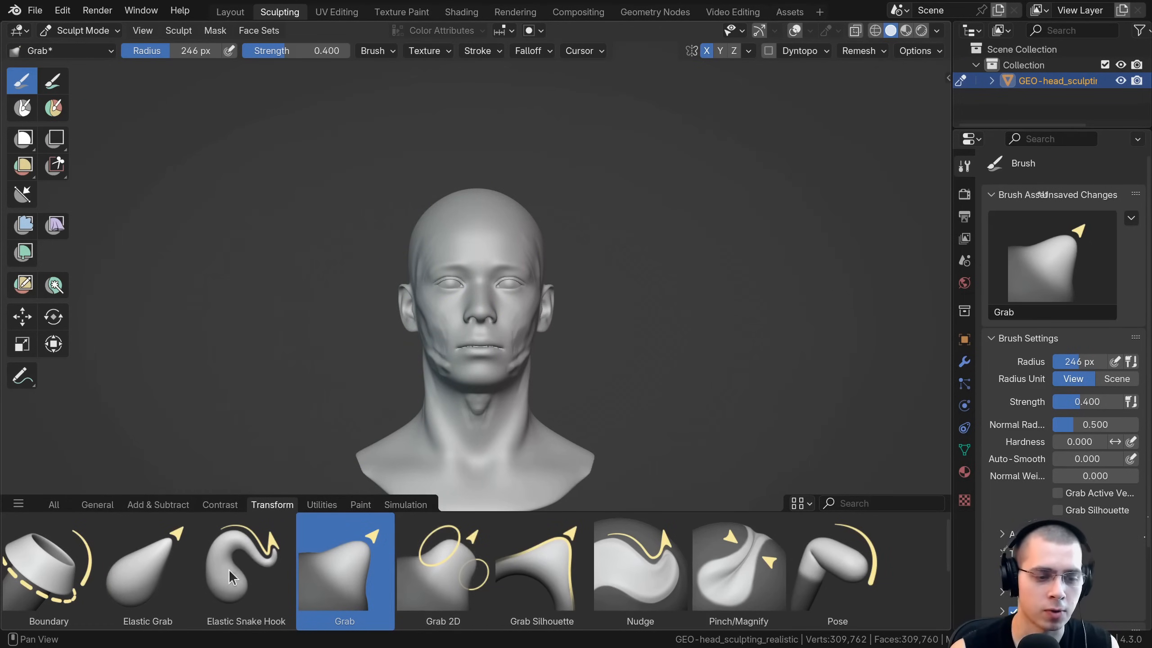
pyautogui.keyDown('shift'); pyautogui.moveTo(365, 447); pyautogui.dragTo(383, 411, button='middle'); pyautogui.keyUp('shift')
# With Elastic Snake Hook at a 171 px radius, try pulling the ear tips outward and pull horns out of the head's upper sides
pyautogui.click(240, 578)
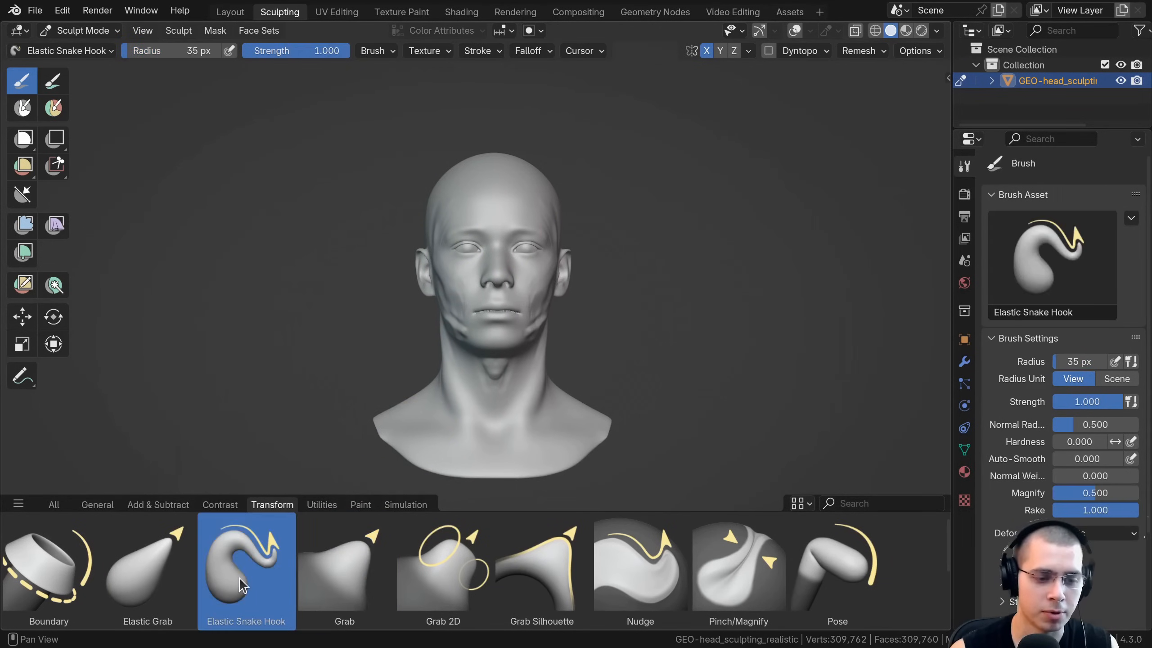
pyautogui.scroll(2, 473, 359)
pyautogui.press('f')
pyautogui.click(535, 318)
pyautogui.keyDown('shift'); pyautogui.moveTo(462, 272); pyautogui.dragTo(522, 320, button='middle'); pyautogui.keyUp('shift')
pyautogui.scroll(3, 410, 260)
pyautogui.scroll(2, 476, 248)
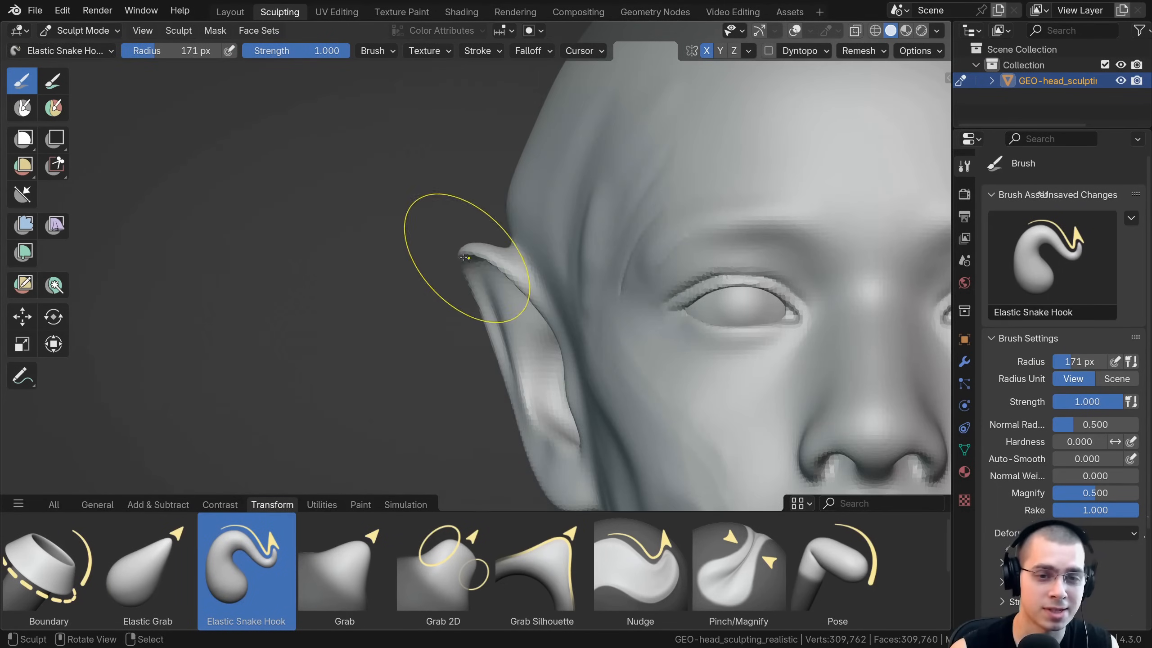
pyautogui.moveTo(476, 249); pyautogui.dragTo(286, 173)
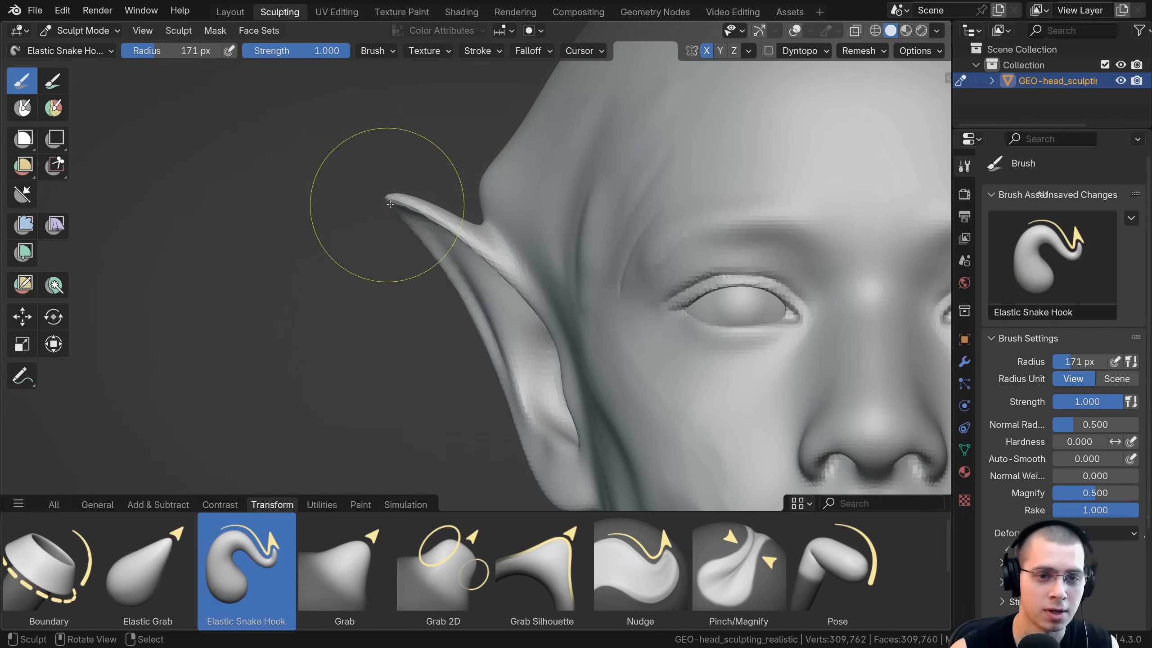
pyautogui.moveTo(387, 203); pyautogui.dragTo(295, 166)
pyautogui.scroll(-5, 295, 166)
# Activate the Grab 2D brush, set its radius to 174 px and drag the temple area in front view
pyautogui.click(430, 569)
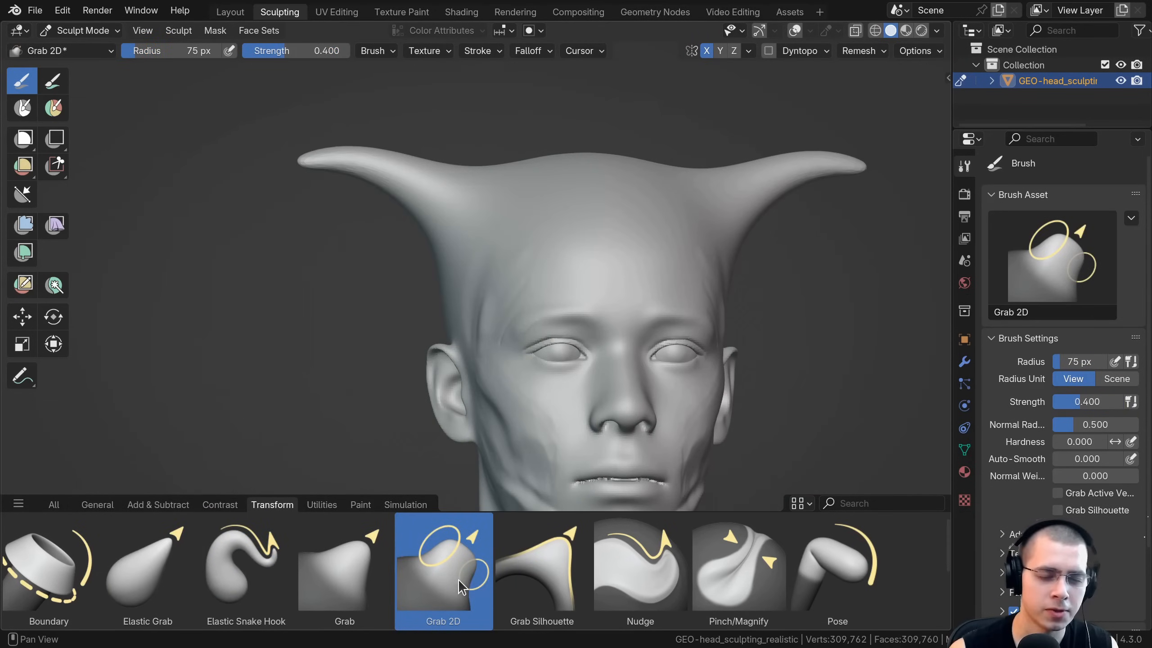
pyautogui.click(349, 569)
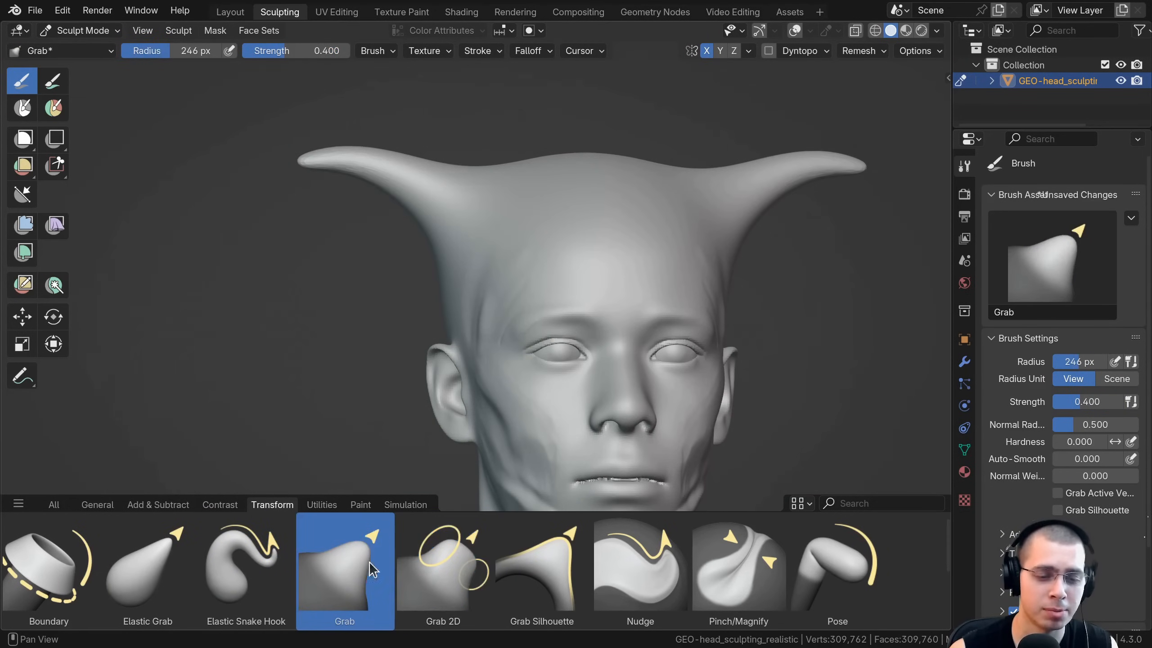
pyautogui.click(442, 556)
pyautogui.moveTo(390, 313)
pyautogui.mouseDown(button='middle')
pyautogui.moveTo(499, 306)
pyautogui.moveTo(470, 311)
pyautogui.mouseUp(button='middle')
pyautogui.press('f')
pyautogui.click(524, 311)
pyautogui.scroll(-1, 461, 312)
pyautogui.moveTo(453, 314); pyautogui.dragTo(451, 317)
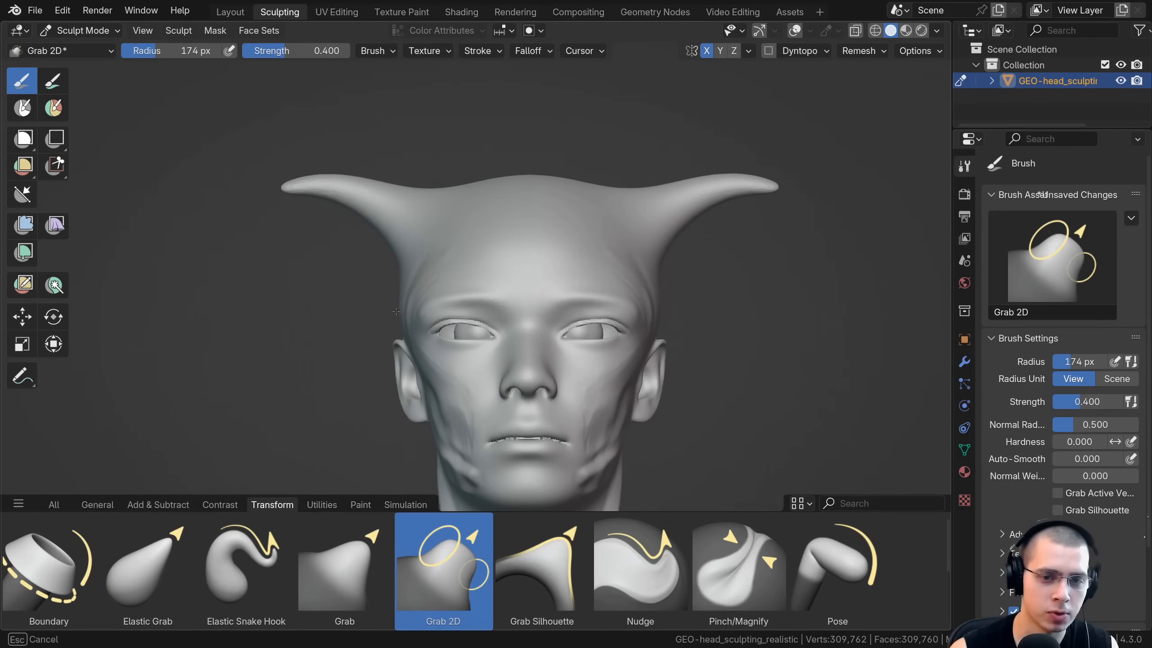
# Try pulling the side of the head forward with Grab 2D in side view
pyautogui.moveTo(617, 327)
pyautogui.mouseDown(button='middle')
pyautogui.moveTo(591, 360)
pyautogui.moveTo(630, 354)
pyautogui.mouseUp(button='middle')
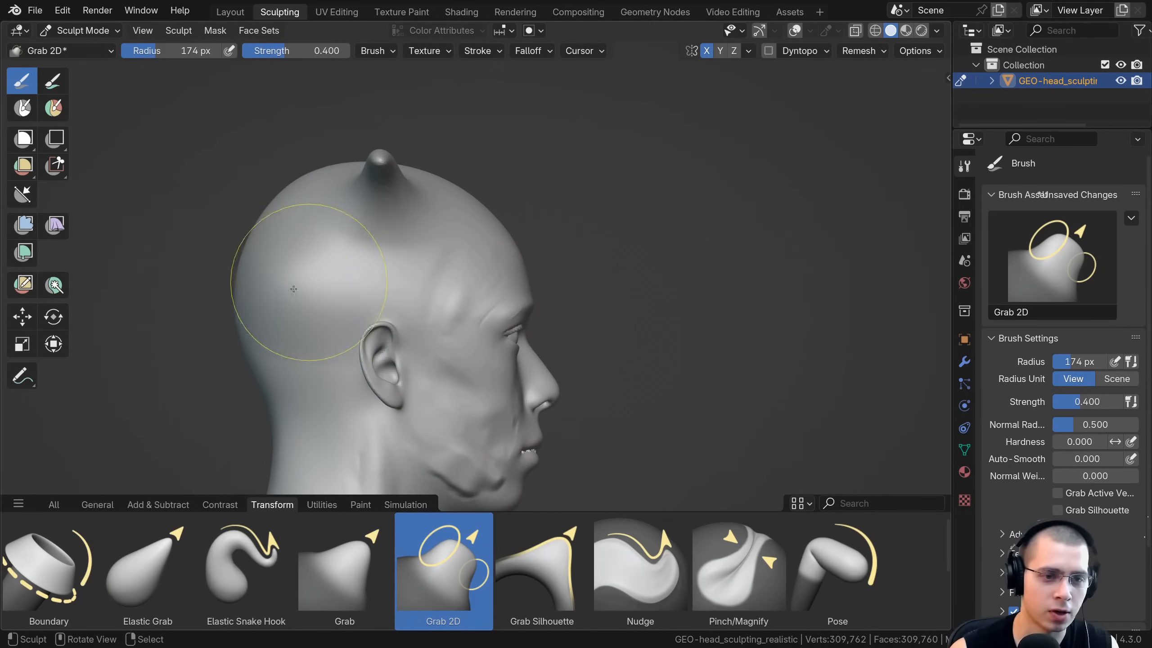
pyautogui.moveTo(293, 290)
pyautogui.mouseDown(button='middle')
pyautogui.moveTo(419, 222)
pyautogui.moveTo(486, 311)
pyautogui.moveTo(527, 321)
pyautogui.moveTo(408, 272)
pyautogui.moveTo(424, 245)
pyautogui.moveTo(457, 227)
pyautogui.mouseUp(button='middle')
pyautogui.scroll(3, 457, 228)
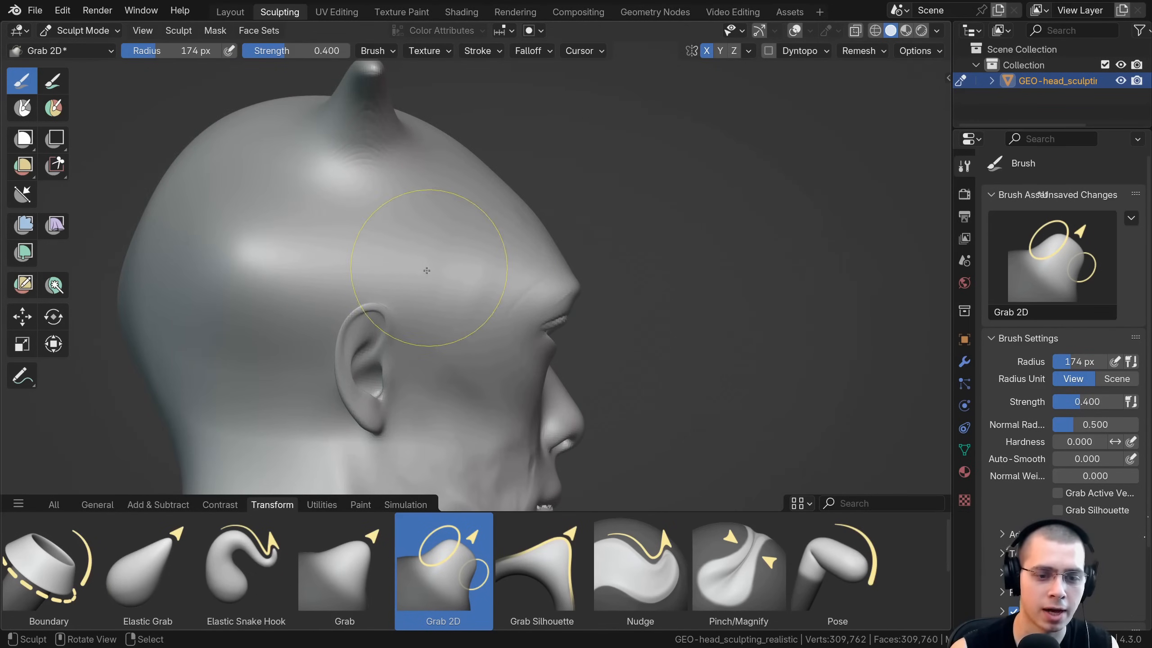
# Activate the Grab brush and try pulling the side of the head outward from behind
pyautogui.press('KP_1')
pyautogui.click(360, 562)
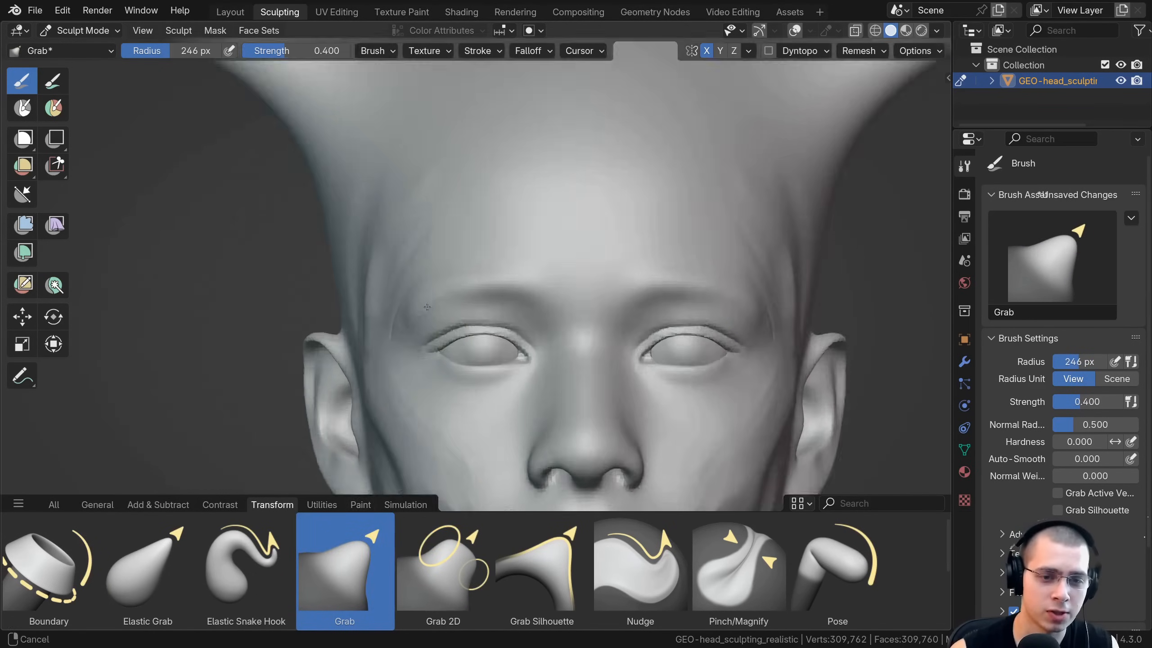
pyautogui.moveTo(436, 270)
pyautogui.mouseDown(button='middle')
pyautogui.moveTo(609, 270)
pyautogui.moveTo(660, 385)
pyautogui.moveTo(676, 383)
pyautogui.mouseUp(button='middle')
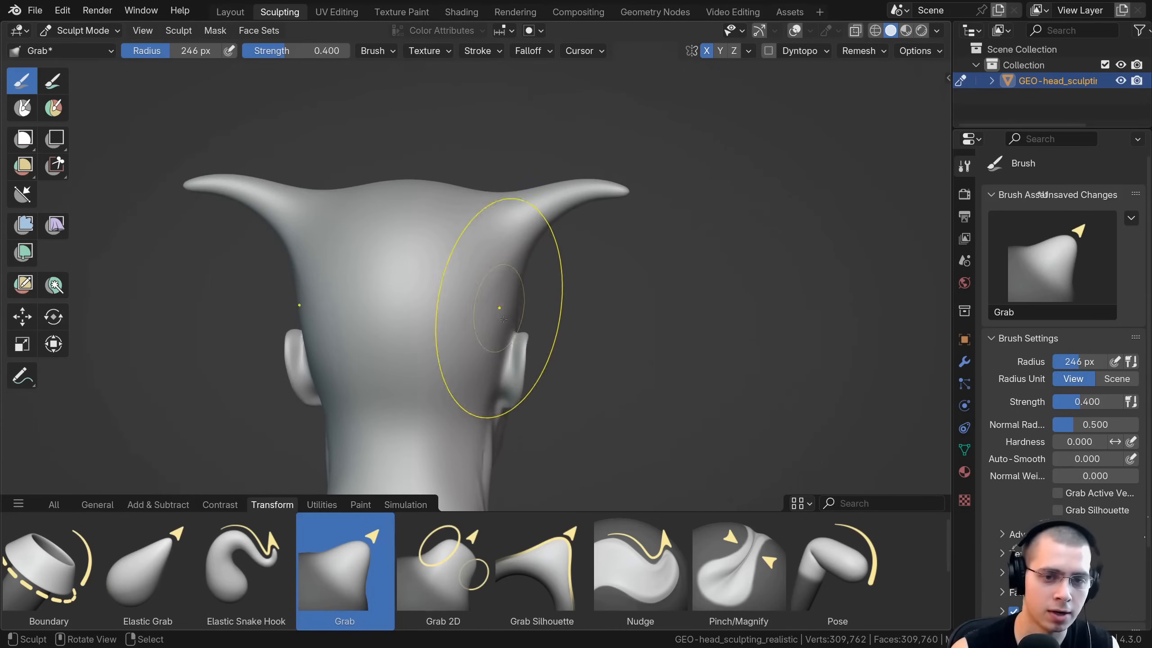
pyautogui.moveTo(504, 312); pyautogui.dragTo(620, 328)
# Nudge the surface around the outer corner of the eye using the Nudge brush with a radius of 191 px
pyautogui.moveTo(539, 341)
pyautogui.mouseDown(button='middle')
pyautogui.moveTo(334, 300)
pyautogui.moveTo(340, 273)
pyautogui.mouseUp(button='middle')
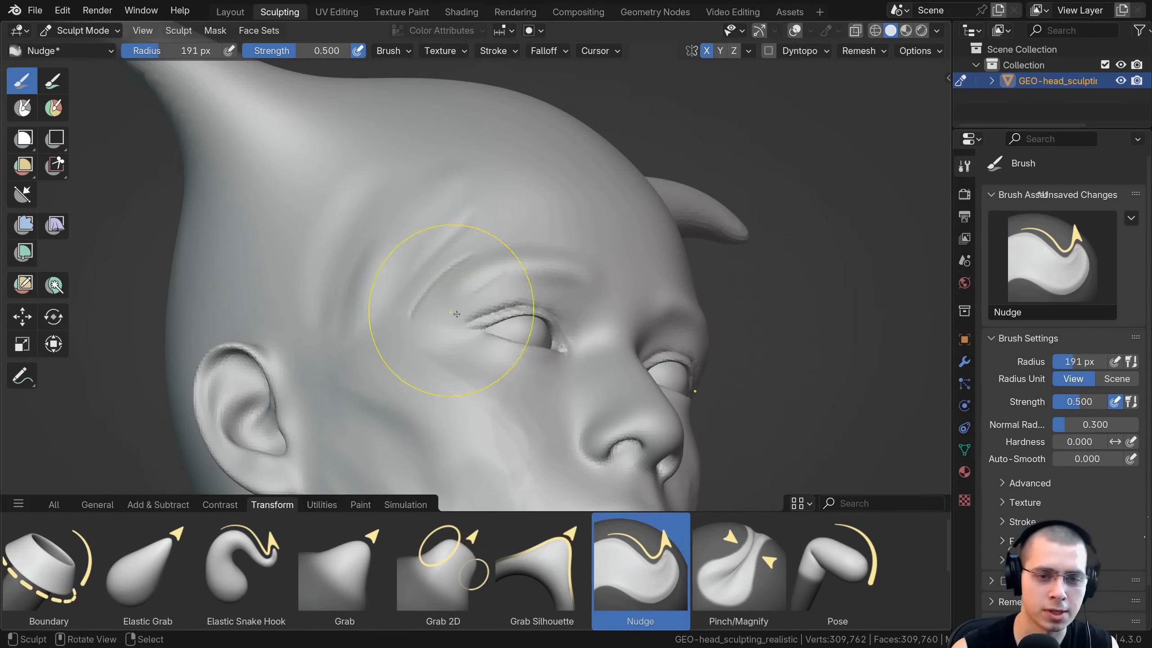
pyautogui.moveTo(456, 314); pyautogui.dragTo(459, 323)
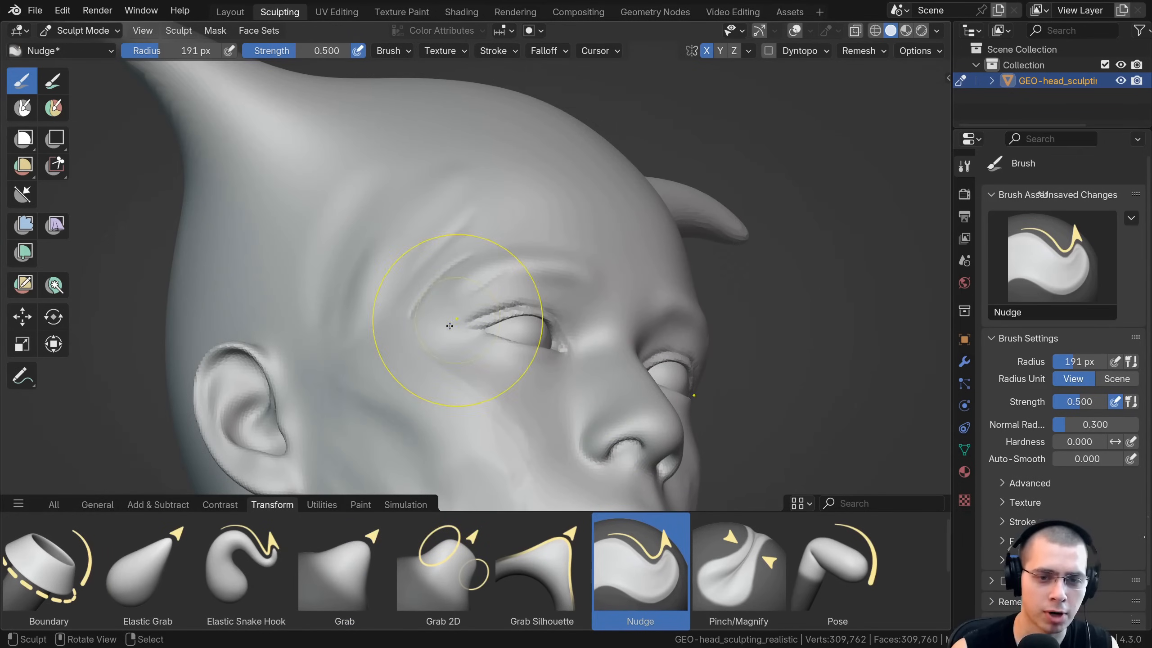
pyautogui.moveTo(458, 323)
pyautogui.mouseDown(button='middle')
pyautogui.moveTo(429, 343)
pyautogui.moveTo(468, 333)
pyautogui.mouseUp(button='middle')
pyautogui.moveTo(557, 362)
pyautogui.mouseDown(button='middle')
pyautogui.moveTo(430, 299)
pyautogui.moveTo(527, 360)
pyautogui.moveTo(475, 373)
pyautogui.moveTo(466, 327)
pyautogui.moveTo(476, 358)
pyautogui.mouseUp(button='middle')
pyautogui.scroll(3, 478, 317)
pyautogui.moveTo(503, 295)
pyautogui.mouseDown()
pyautogui.moveTo(458, 300)
pyautogui.moveTo(445, 315)
pyautogui.mouseUp()
pyautogui.moveTo(458, 318); pyautogui.dragTo(435, 356)
pyautogui.moveTo(447, 366)
pyautogui.mouseDown()
pyautogui.moveTo(506, 392)
pyautogui.moveTo(578, 356)
pyautogui.moveTo(461, 378)
pyautogui.mouseUp()
# Pinch the upper eyelid and its crease using the Pinch/Magnify brush with a radius of 150 px
pyautogui.moveTo(610, 294); pyautogui.dragTo(585, 331, button='middle')
pyautogui.moveTo(585, 331); pyautogui.dragTo(566, 349, button='middle')
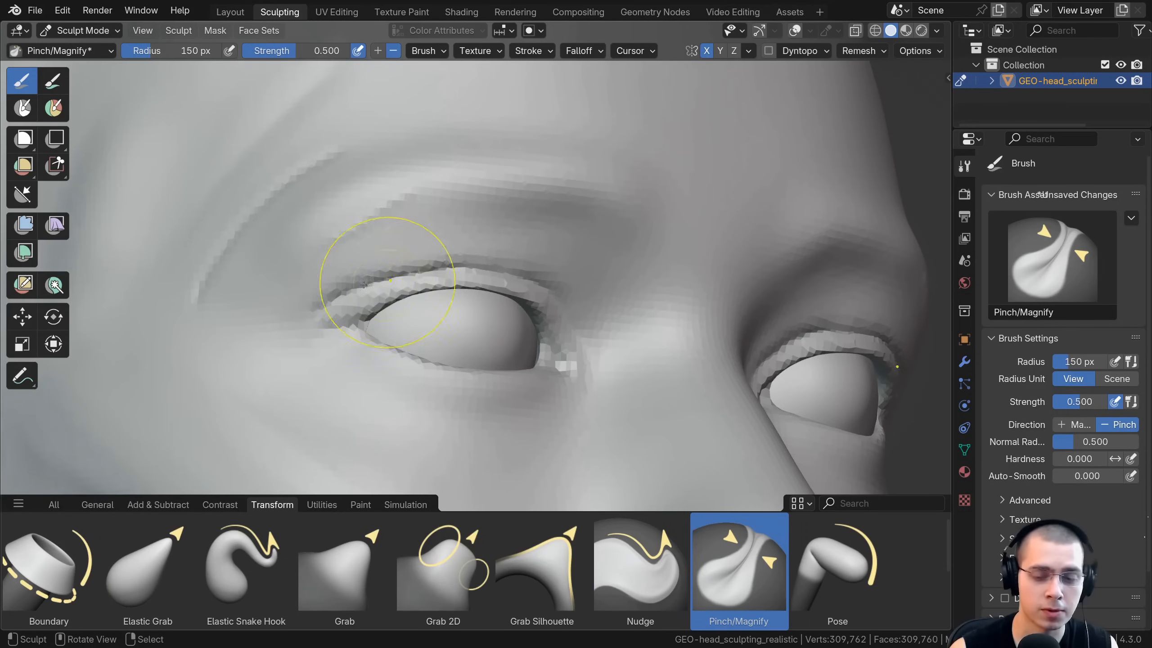
pyautogui.moveTo(440, 283); pyautogui.dragTo(394, 287, button='middle')
pyautogui.moveTo(363, 285); pyautogui.dragTo(458, 275)
pyautogui.moveTo(398, 268); pyautogui.dragTo(504, 283)
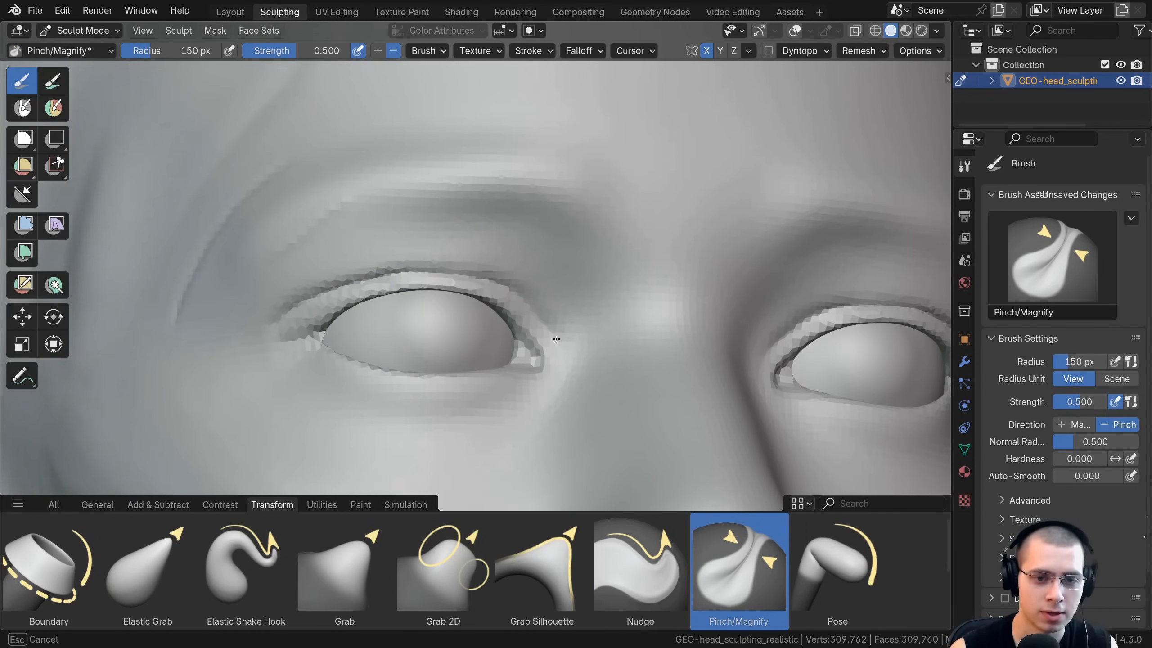
pyautogui.moveTo(347, 281); pyautogui.dragTo(345, 265)
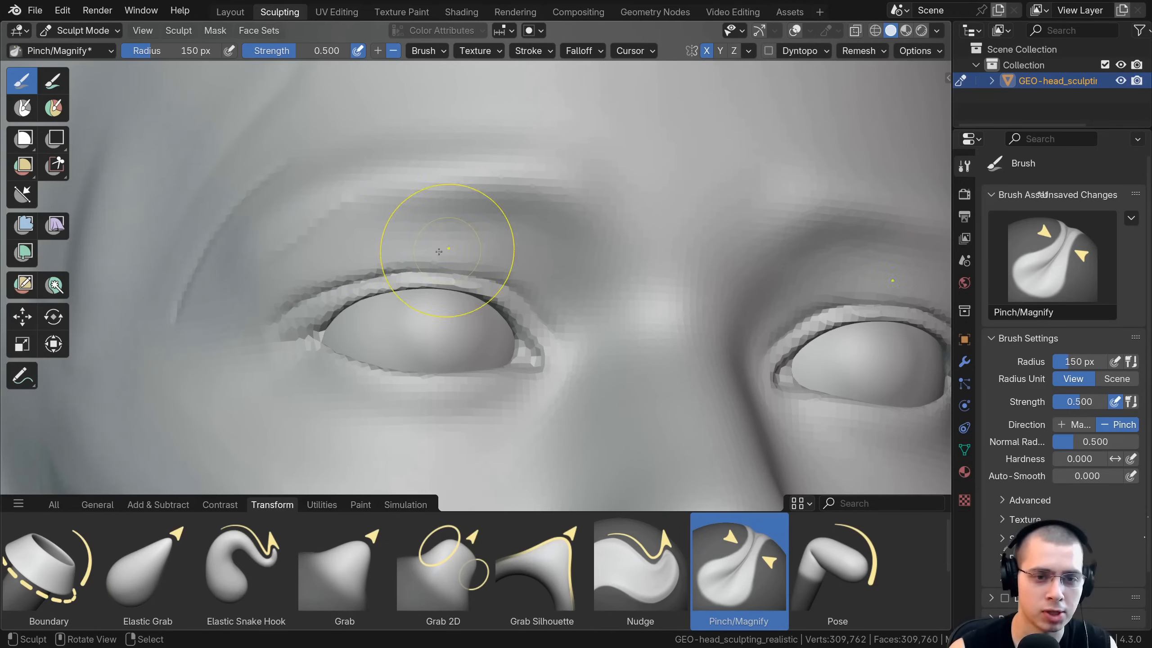
# Magnify the upper eyelid from the inner corner outward with the inverted Pinch/Magnify brush
pyautogui.moveTo(522, 318)
pyautogui.keyDown('ctrl'); pyautogui.mouseDown()
pyautogui.moveTo(490, 292)
pyautogui.moveTo(453, 288)
pyautogui.mouseUp(); pyautogui.keyUp('ctrl')
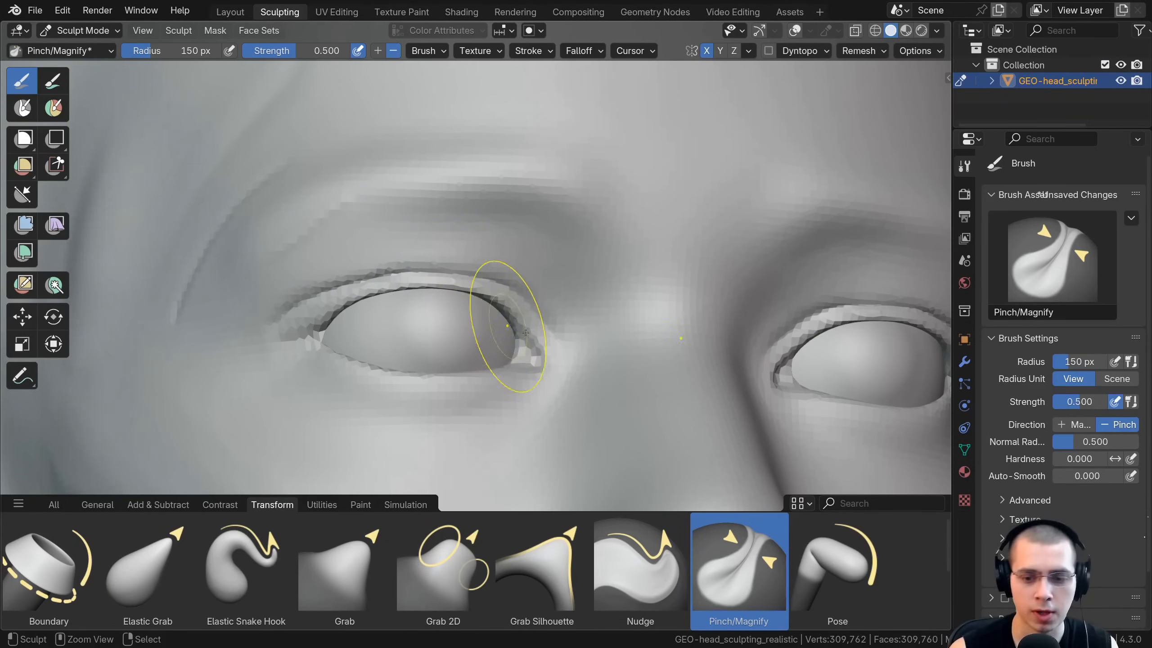
pyautogui.keyDown('ctrl'); pyautogui.moveTo(526, 332); pyautogui.dragTo(409, 269); pyautogui.keyUp('ctrl')
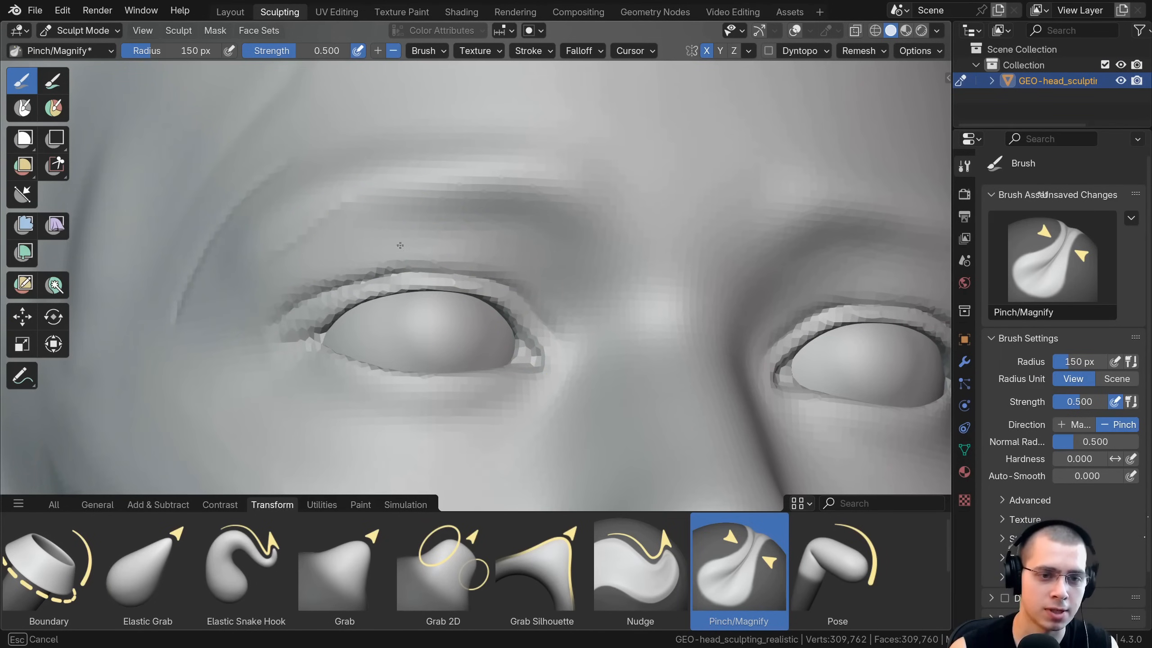
pyautogui.scroll(-3, 468, 214)
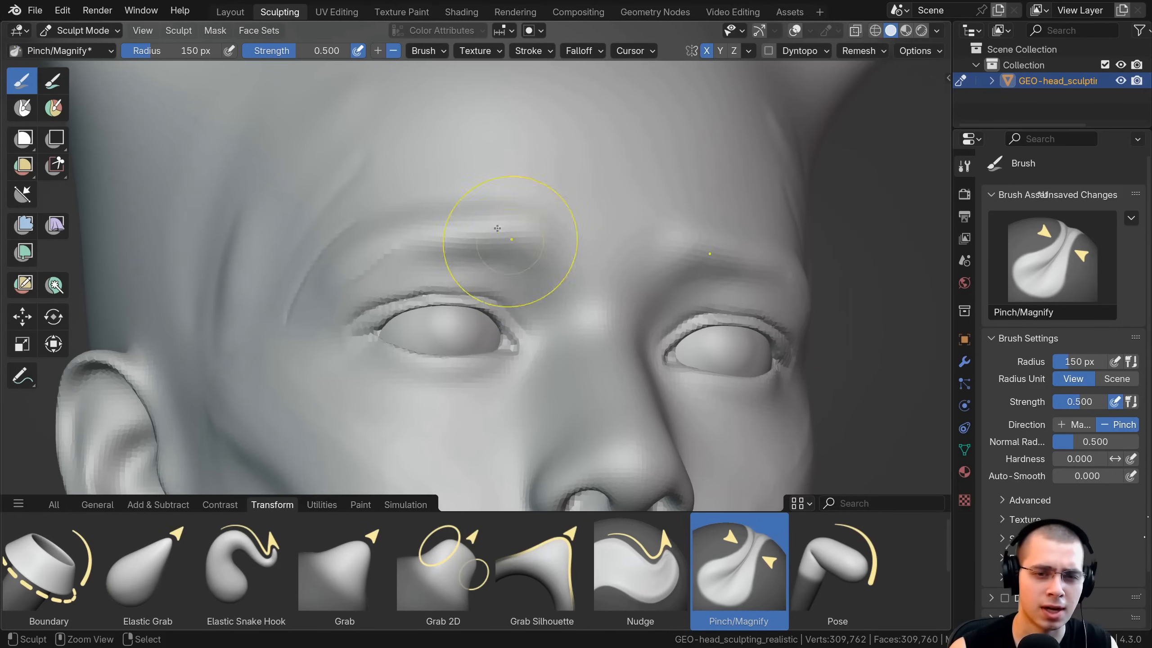
# Bend the horn up and down at its tip using the Pose brush with a radius of 265 px
pyautogui.scroll(-5, 341, 241)
pyautogui.click(837, 571)
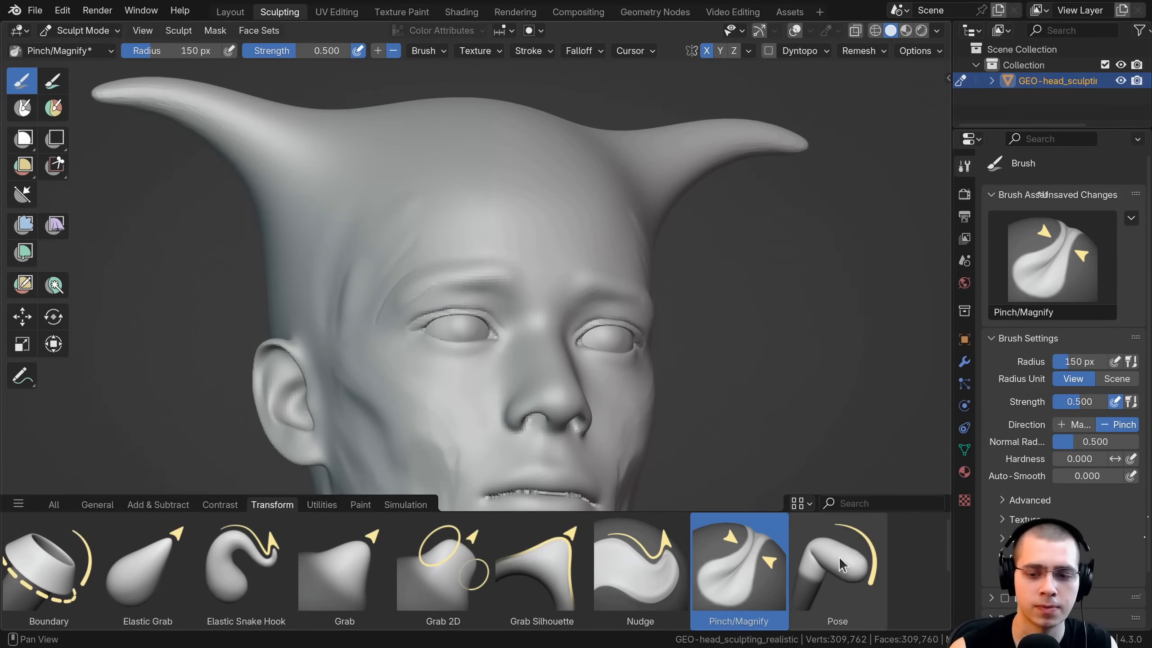
pyautogui.keyDown('shift'); pyautogui.moveTo(400, 198); pyautogui.dragTo(452, 236, button='middle'); pyautogui.keyUp('shift')
pyautogui.press('f')
pyautogui.click(548, 261)
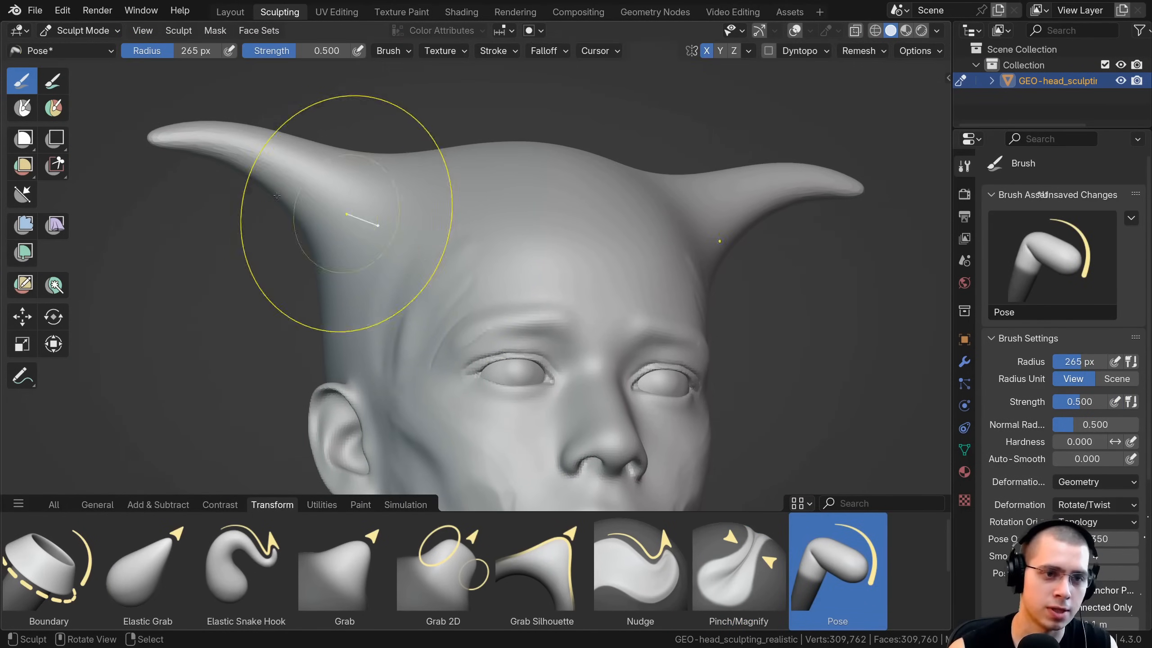
pyautogui.keyDown('shift'); pyautogui.moveTo(319, 172); pyautogui.dragTo(431, 229, button='middle'); pyautogui.keyUp('shift')
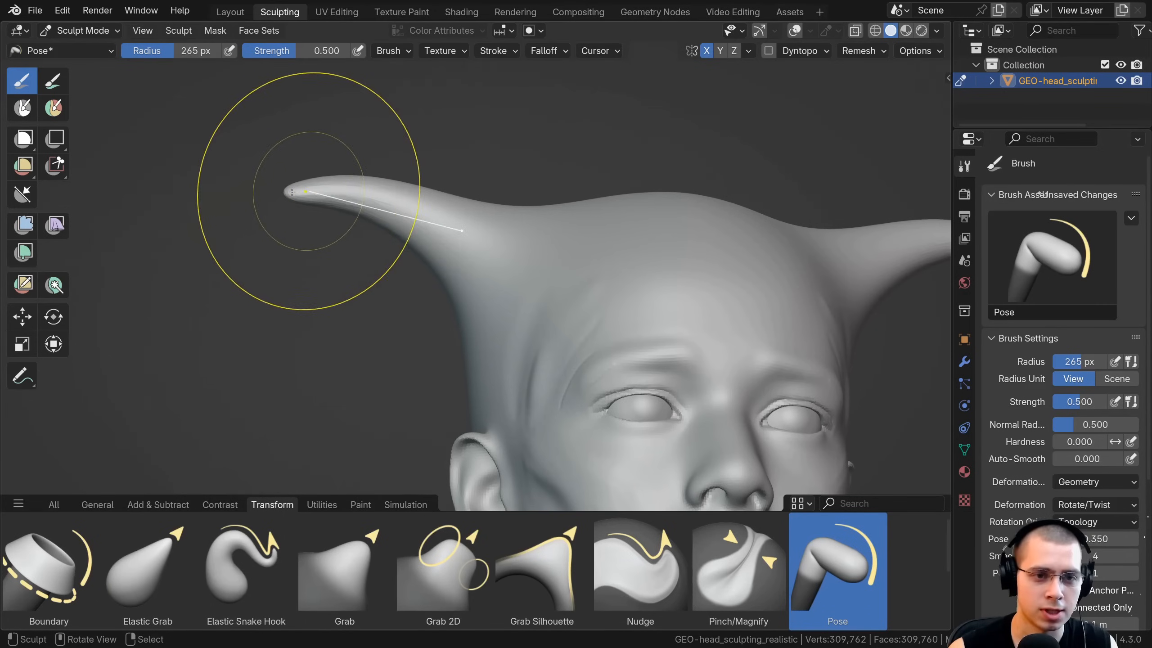
pyautogui.moveTo(305, 199)
pyautogui.mouseDown()
pyautogui.moveTo(290, 213)
pyautogui.moveTo(358, 159)
pyautogui.moveTo(295, 172)
pyautogui.mouseUp()
pyautogui.moveTo(309, 174)
pyautogui.keyDown('ctrl'); pyautogui.mouseDown(button='middle')
pyautogui.moveTo(290, 158)
pyautogui.moveTo(254, 159)
pyautogui.mouseUp(button='middle'); pyautogui.keyUp('ctrl')
pyautogui.keyDown('shift'); pyautogui.moveTo(253, 159); pyautogui.dragTo(324, 195, button='middle'); pyautogui.keyUp('shift')
pyautogui.moveTo(329, 190)
pyautogui.mouseDown()
pyautogui.moveTo(332, 235)
pyautogui.moveTo(328, 217)
pyautogui.mouseUp()
# Paint a symmetrical mask around both eyes using the Mask brush from the Utilities catalog with a radius of 77 px
pyautogui.keyDown('shift'); pyautogui.moveTo(585, 275); pyautogui.dragTo(429, 244, button='middle'); pyautogui.keyUp('shift')
pyautogui.keyDown('ctrl'); pyautogui.moveTo(429, 244); pyautogui.dragTo(417, 281, button='middle'); pyautogui.keyUp('ctrl')
pyautogui.click(325, 503)
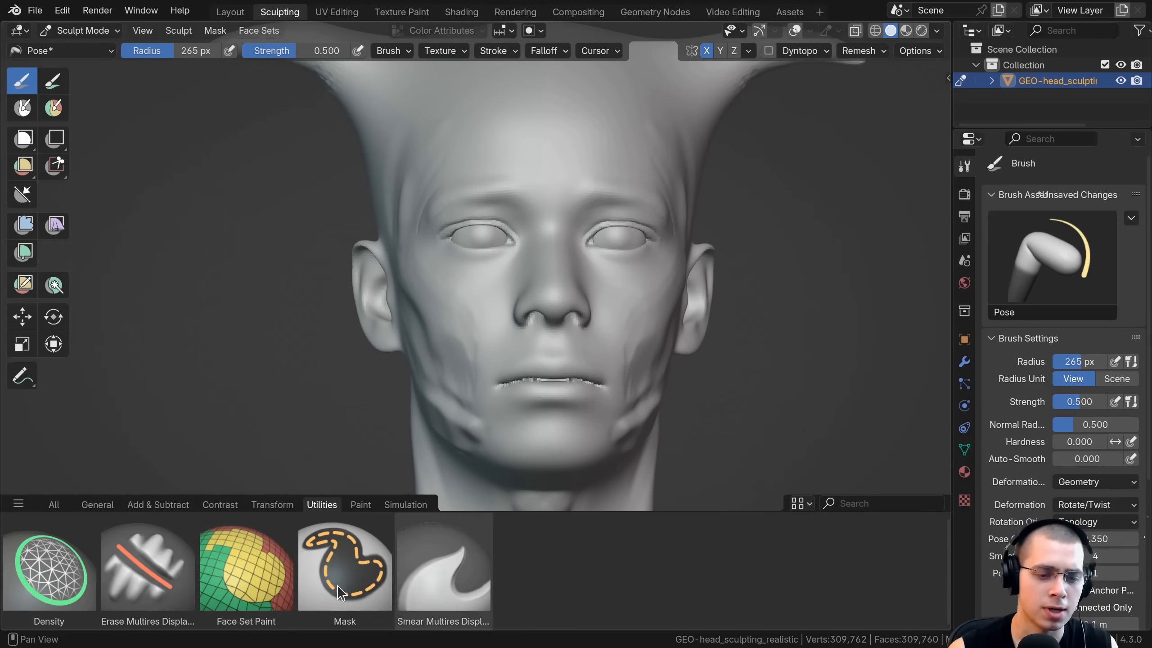
pyautogui.click(335, 563)
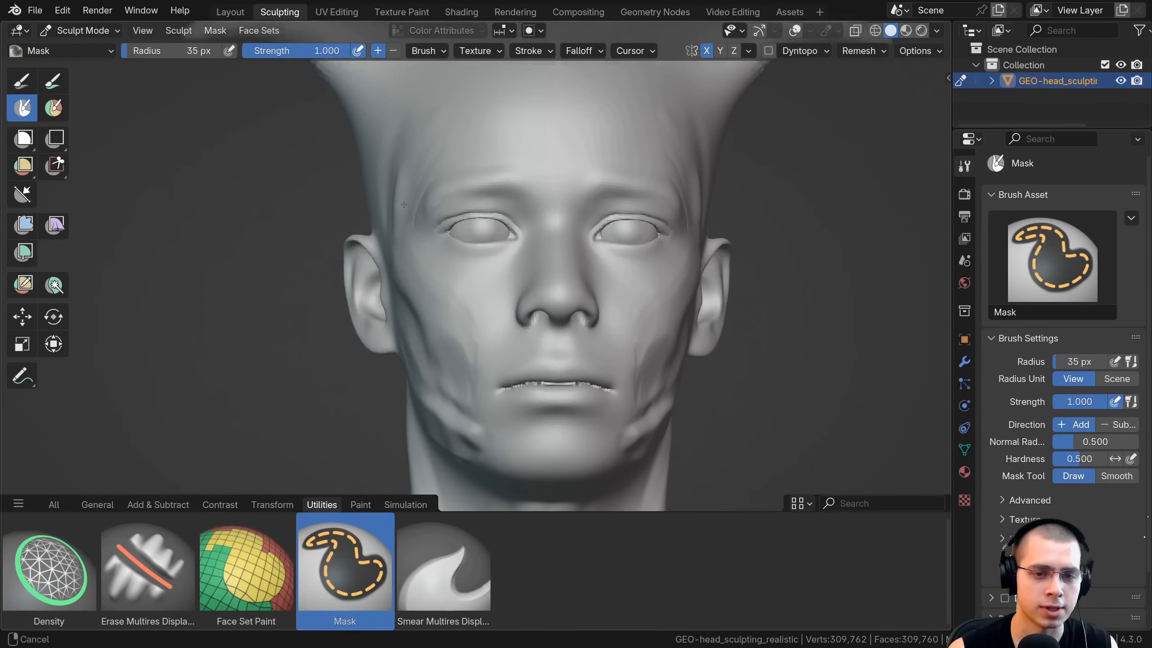
pyautogui.scroll(4, 441, 258)
pyautogui.scroll(-2, 476, 283)
pyautogui.press('f')
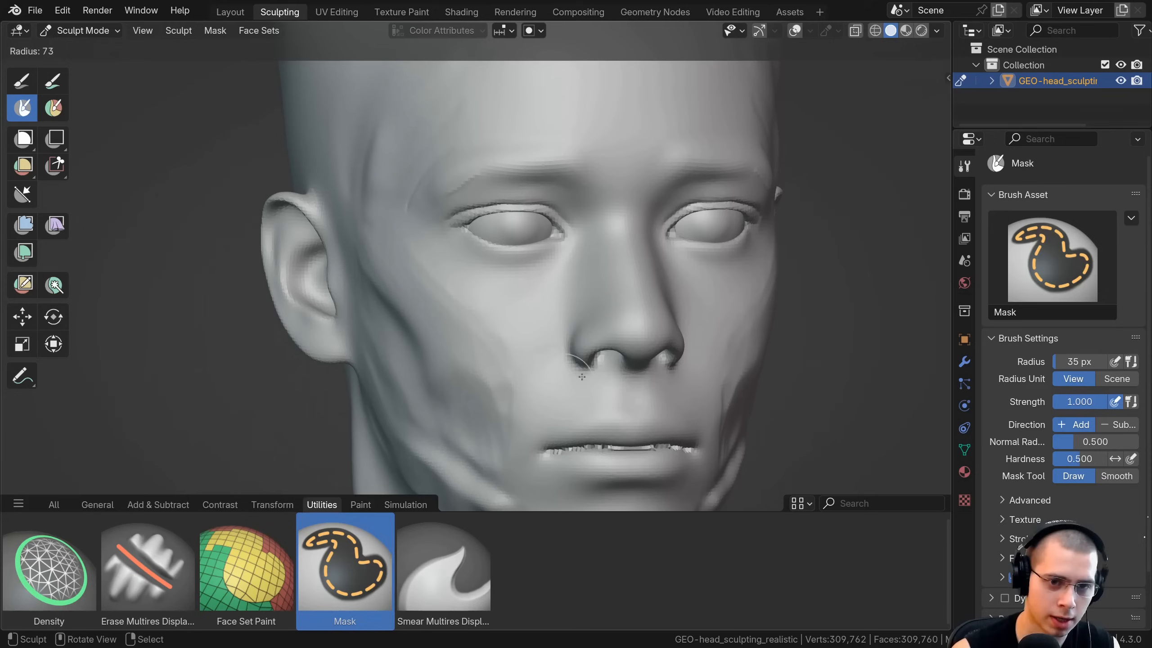
pyautogui.click(513, 297)
pyautogui.scroll(1, 480, 234)
pyautogui.moveTo(479, 234); pyautogui.dragTo(494, 258, button='middle')
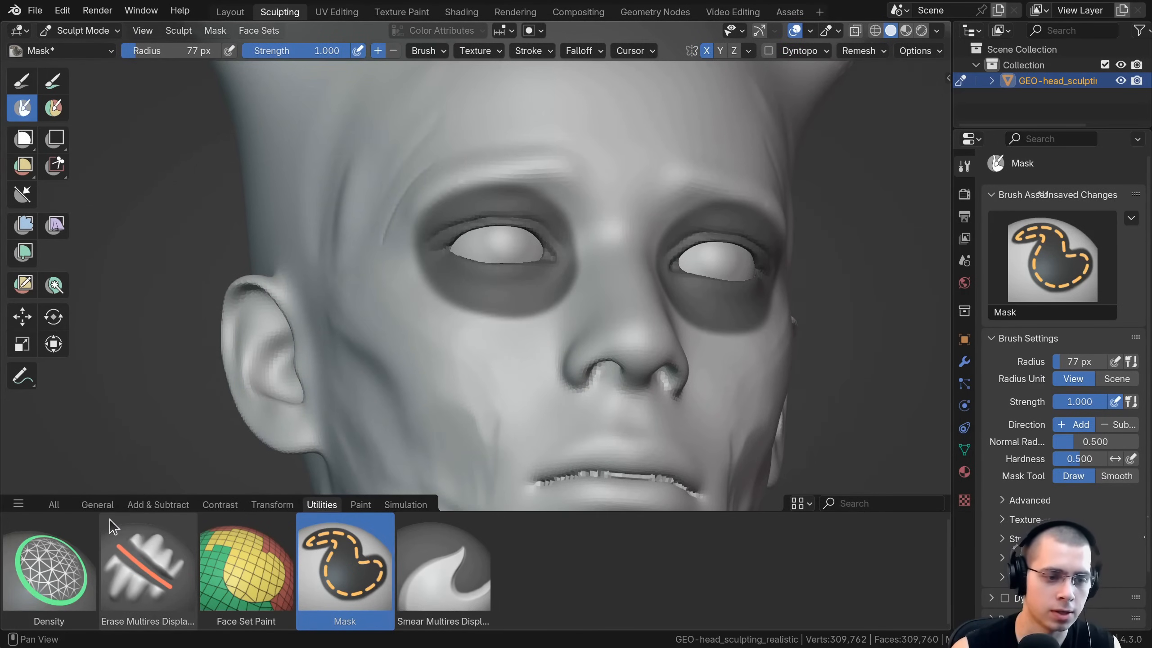
# Build up the surface beneath and beside the masked eye areas using the Clay Strips brush from the General catalog
pyautogui.click(103, 505)
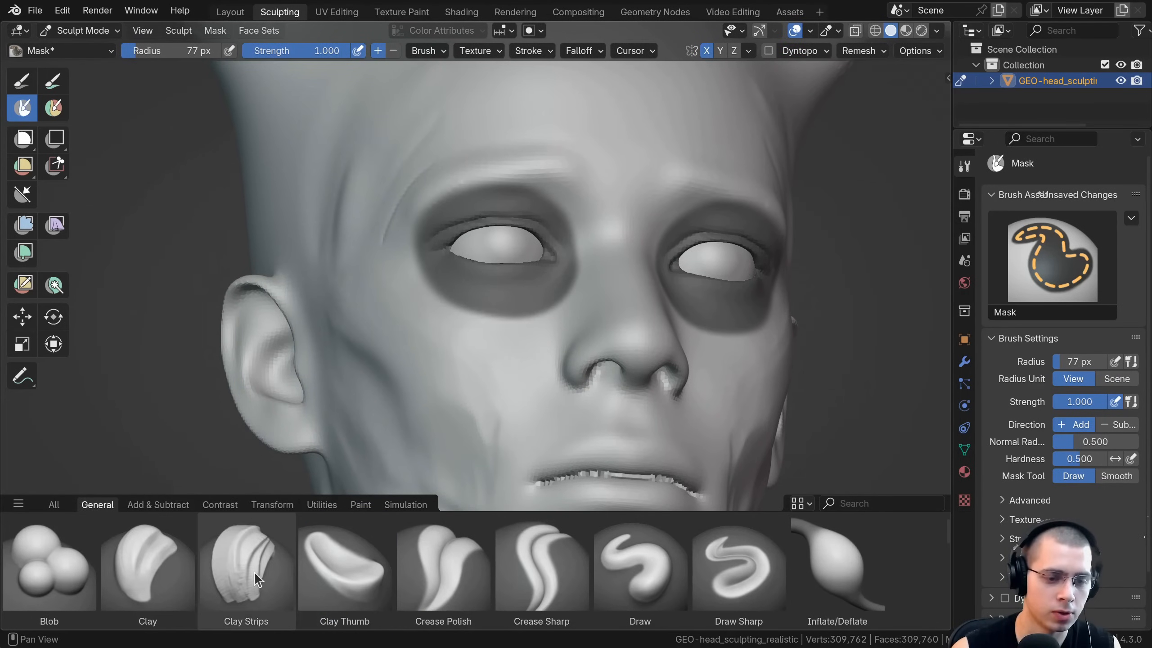
pyautogui.click(231, 566)
pyautogui.moveTo(458, 327)
pyautogui.mouseDown(button='middle')
pyautogui.moveTo(442, 361)
pyautogui.moveTo(486, 354)
pyautogui.mouseUp(button='middle')
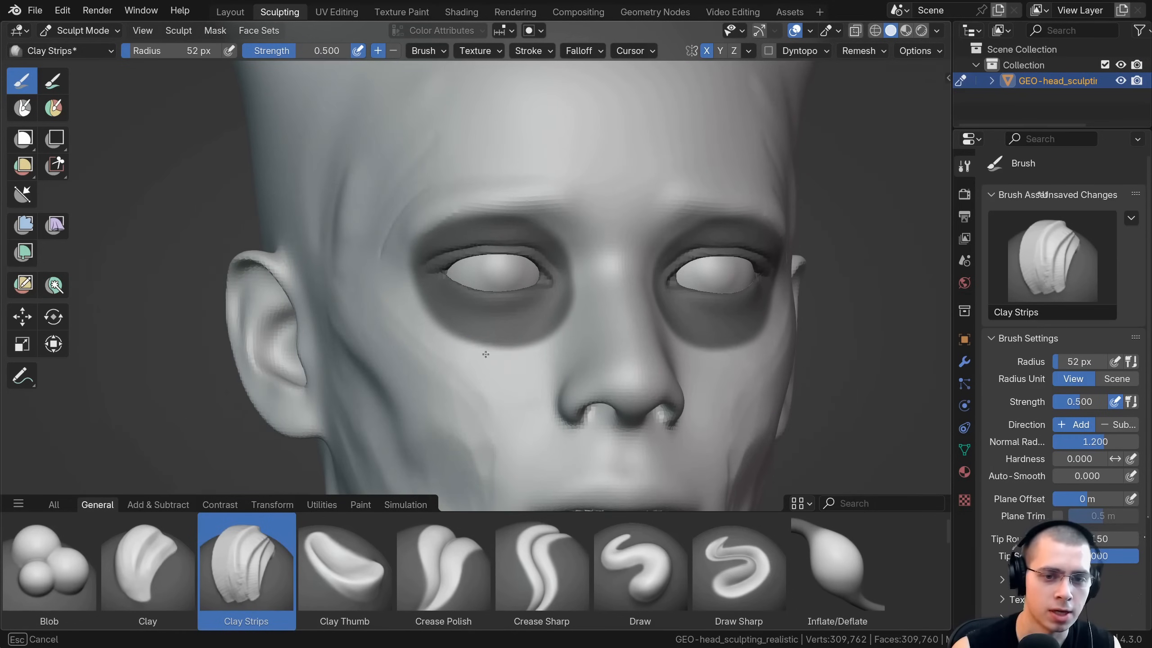
pyautogui.moveTo(420, 324)
pyautogui.mouseDown()
pyautogui.moveTo(499, 359)
pyautogui.moveTo(421, 307)
pyautogui.mouseUp()
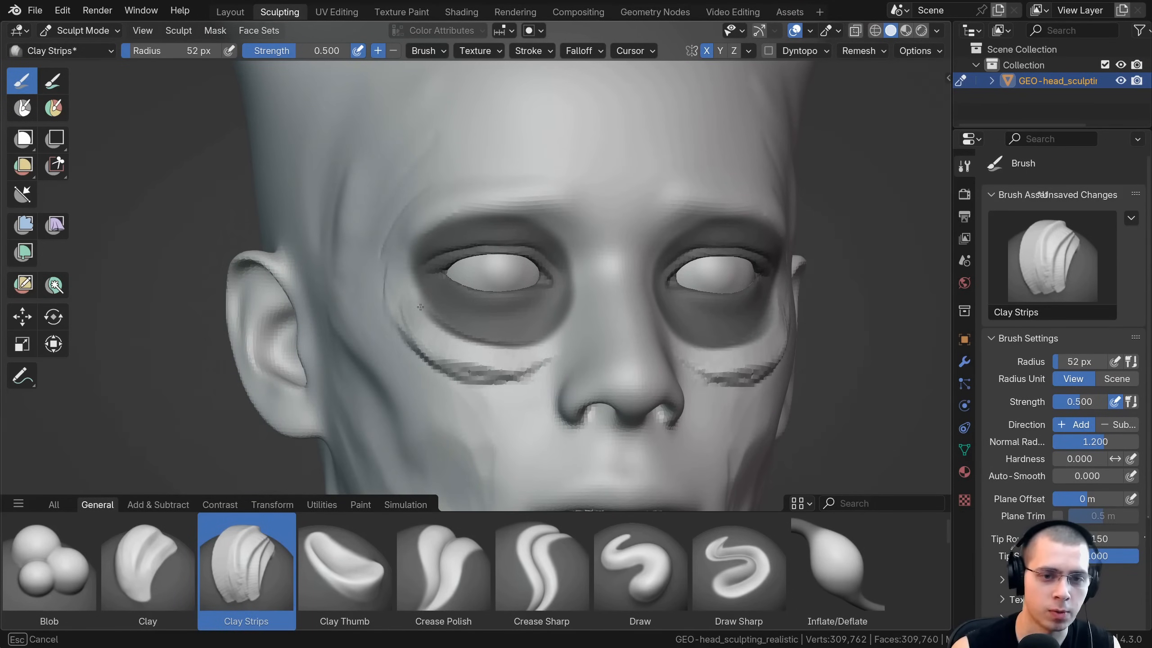
pyautogui.moveTo(415, 321)
pyautogui.keyDown('ctrl'); pyautogui.mouseDown(button='middle')
pyautogui.moveTo(510, 363)
pyautogui.moveTo(586, 307)
pyautogui.mouseUp(button='middle'); pyautogui.keyUp('ctrl')
pyautogui.moveTo(596, 327)
pyautogui.mouseDown()
pyautogui.moveTo(574, 370)
pyautogui.moveTo(378, 356)
pyautogui.moveTo(392, 347)
pyautogui.moveTo(381, 318)
pyautogui.mouseUp()
pyautogui.keyDown('ctrl'); pyautogui.moveTo(496, 304); pyautogui.dragTo(469, 342, button='middle'); pyautogui.keyUp('ctrl')
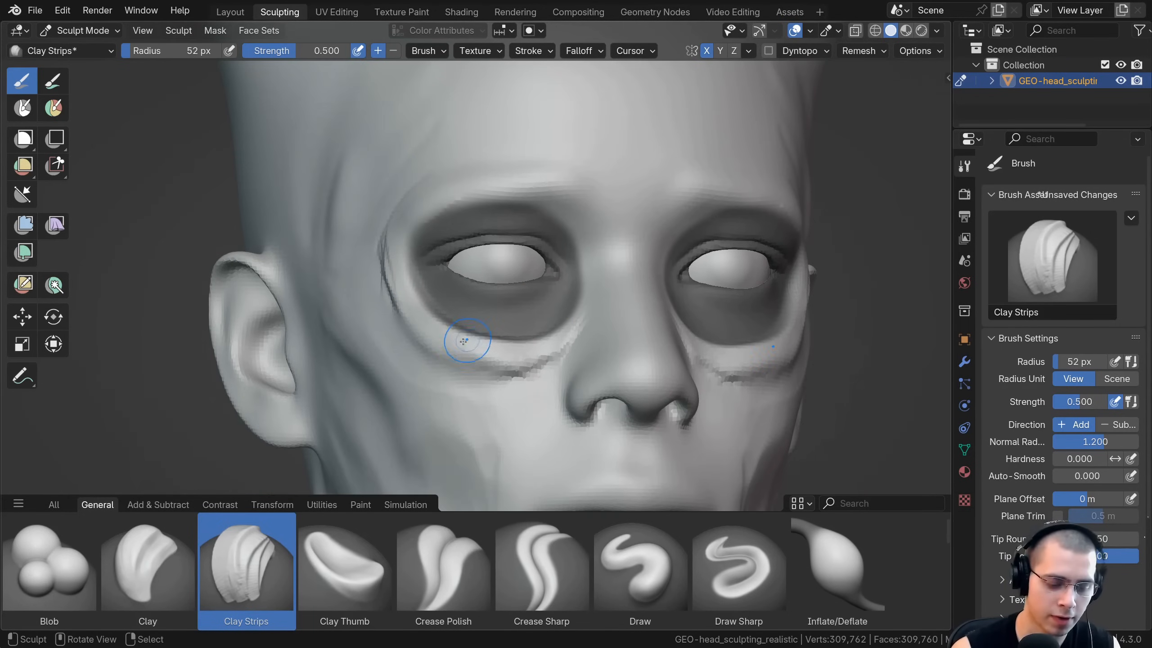
# Try clearing the eye mask, undo that, and invert the mask to sculpt only within the eye areas
pyautogui.hotkey('alt', 'm')
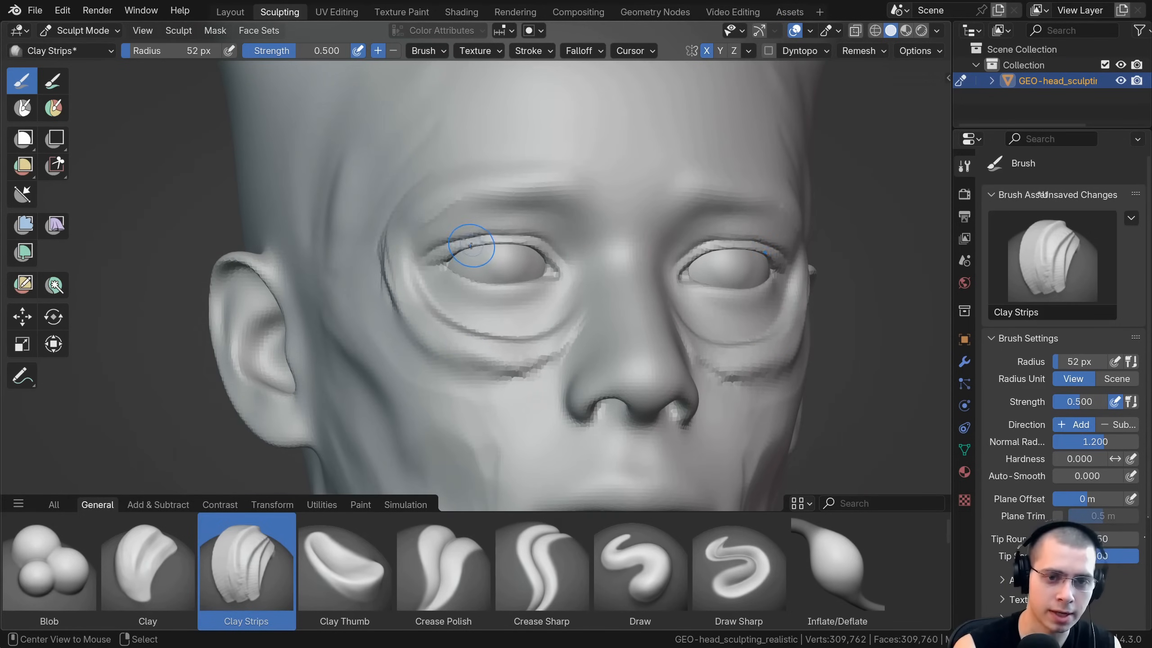
pyautogui.hotkey('ctrl', 'z')
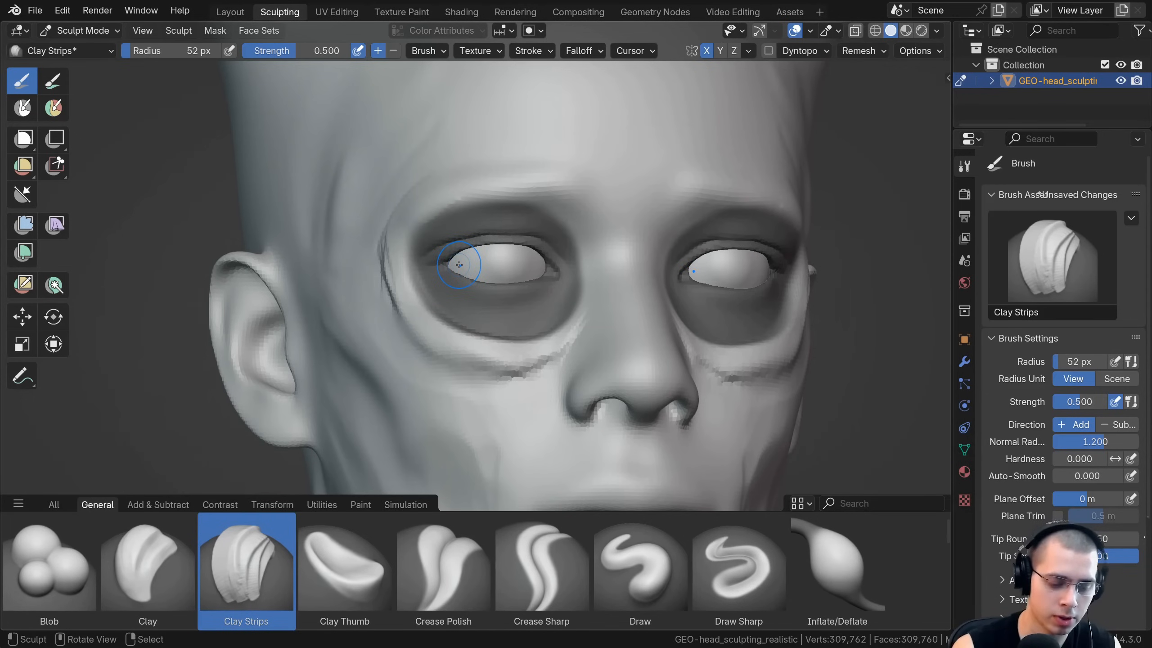
pyautogui.hotkey('ctrl', 'i')
pyautogui.hotkey('ctrl', 'i')
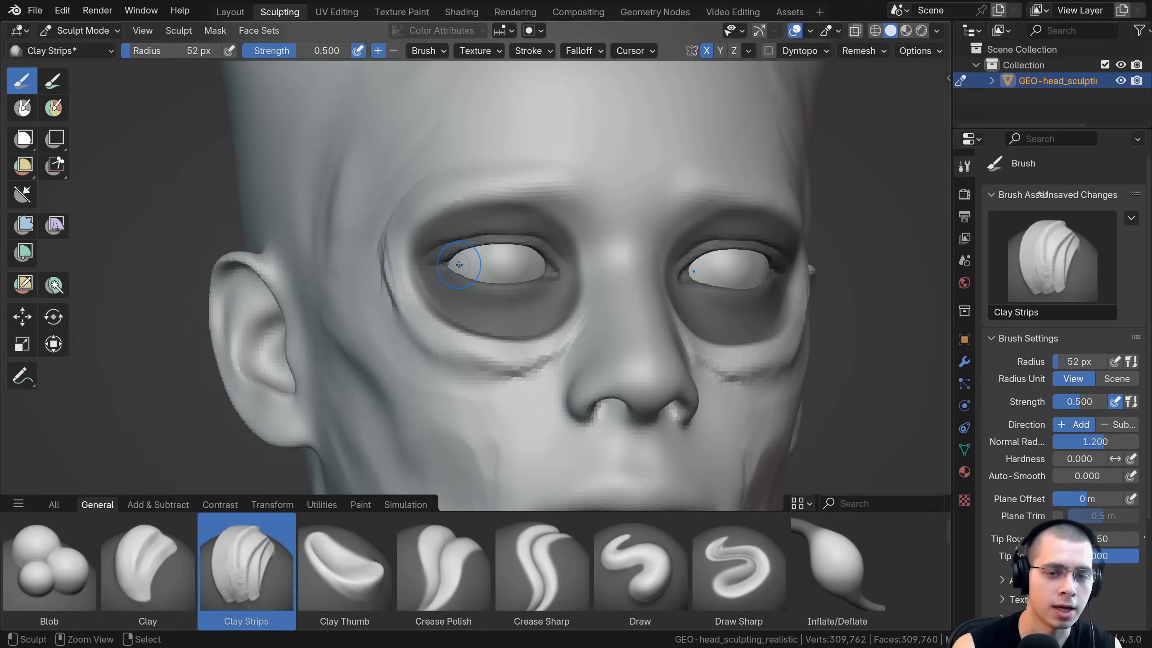
pyautogui.hotkey('ctrl', 'i')
pyautogui.hotkey('ctrl', 'i')
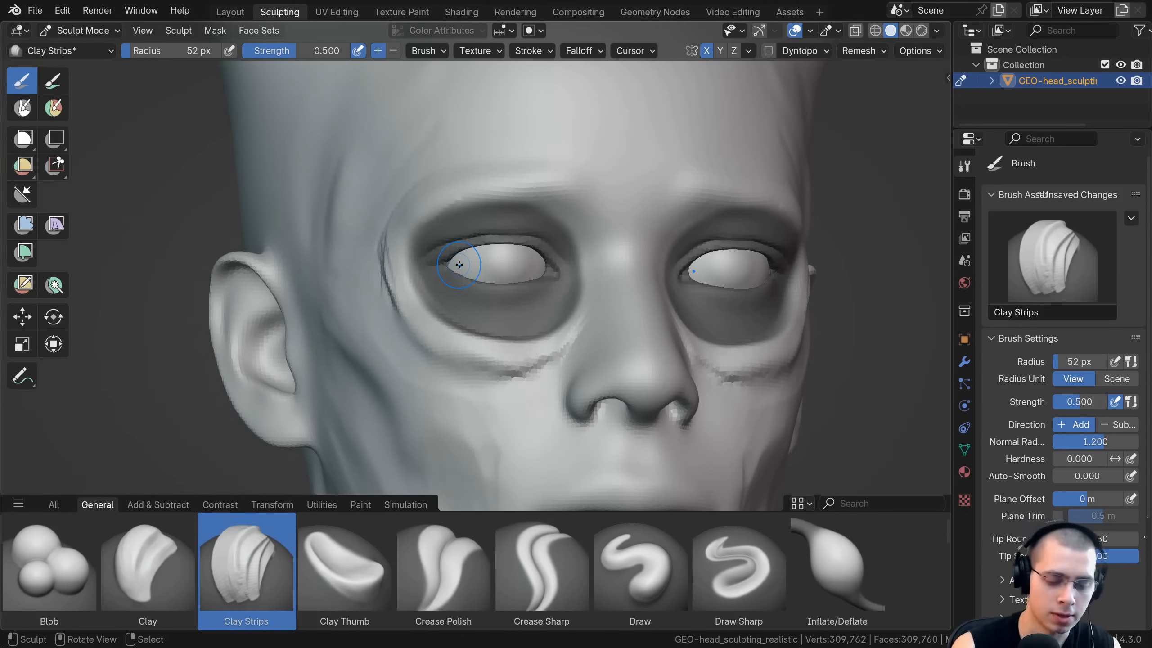
pyautogui.hotkey('ctrl', 'i')
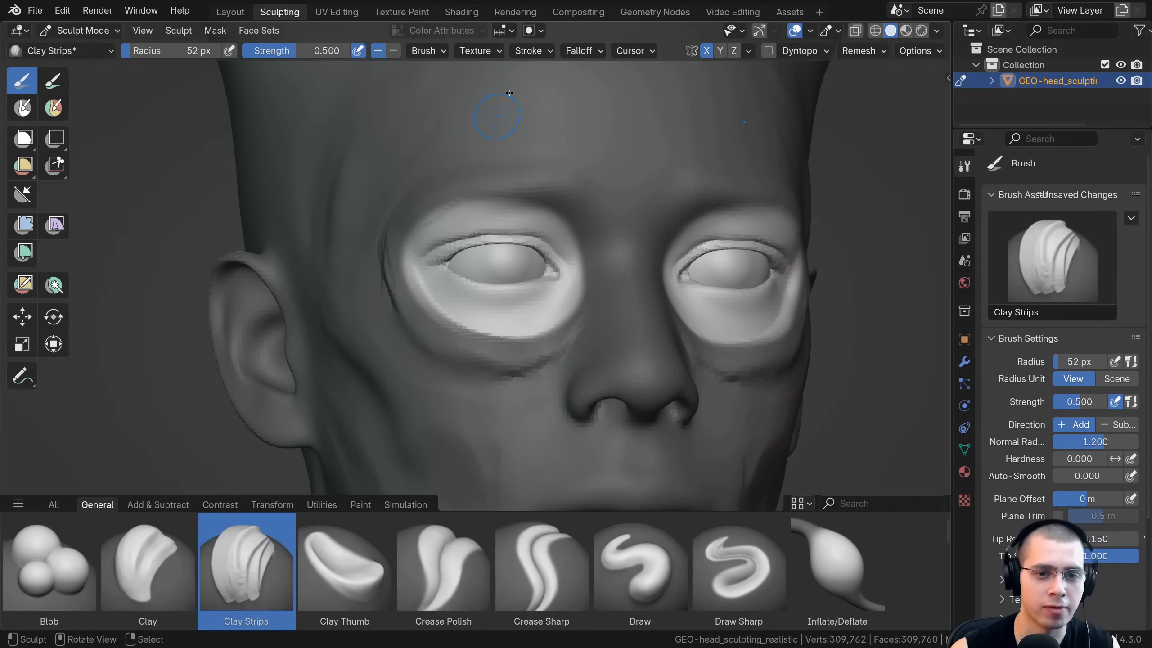
pyautogui.moveTo(486, 228)
pyautogui.mouseDown()
pyautogui.moveTo(558, 236)
pyautogui.moveTo(445, 222)
pyautogui.moveTo(510, 258)
pyautogui.mouseUp()
# Paint an orange-red patch on the cheek using the Paint Hard brush with a radius of 60 px
pyautogui.click(358, 506)
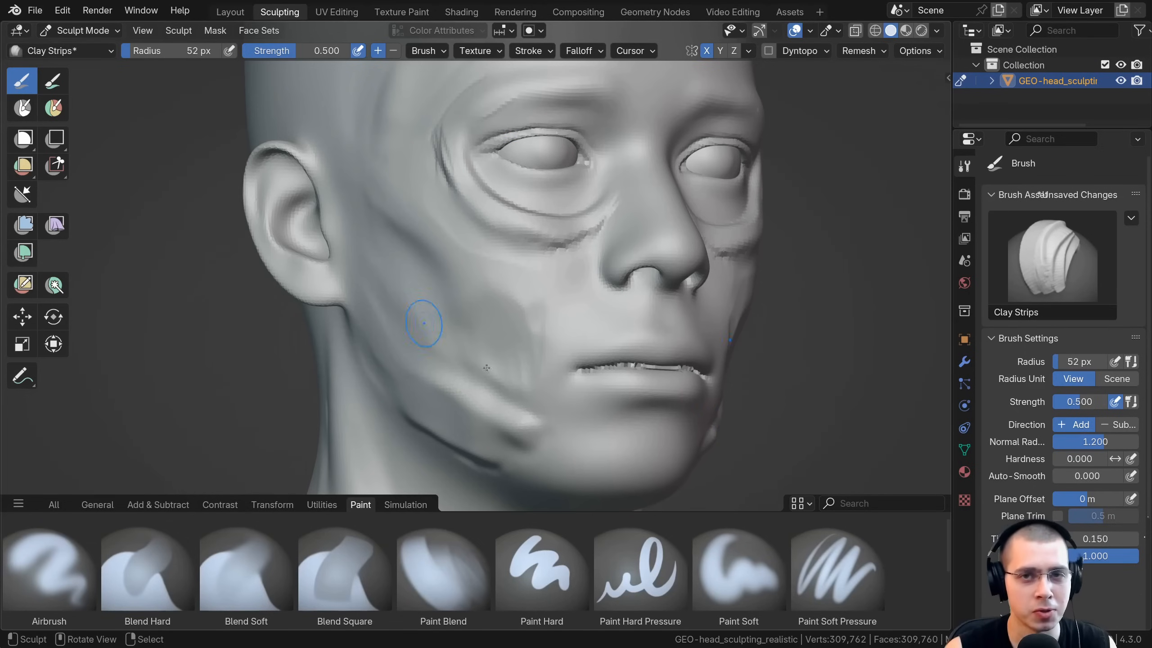
pyautogui.moveTo(506, 327); pyautogui.dragTo(477, 308, button='middle')
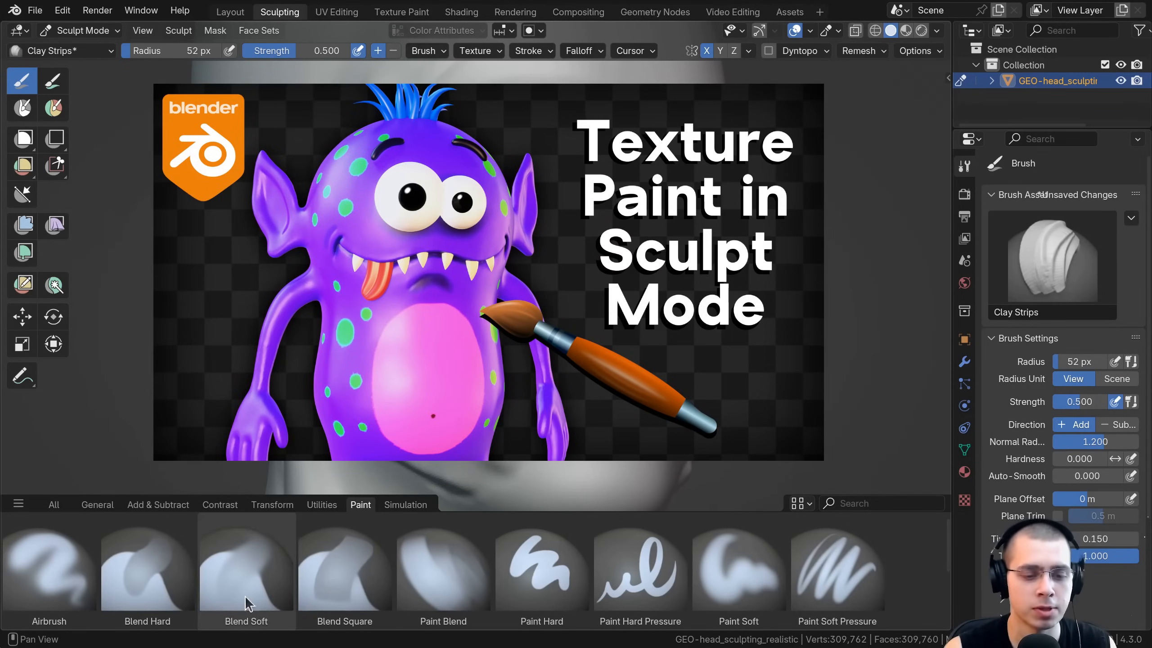
pyautogui.click(539, 573)
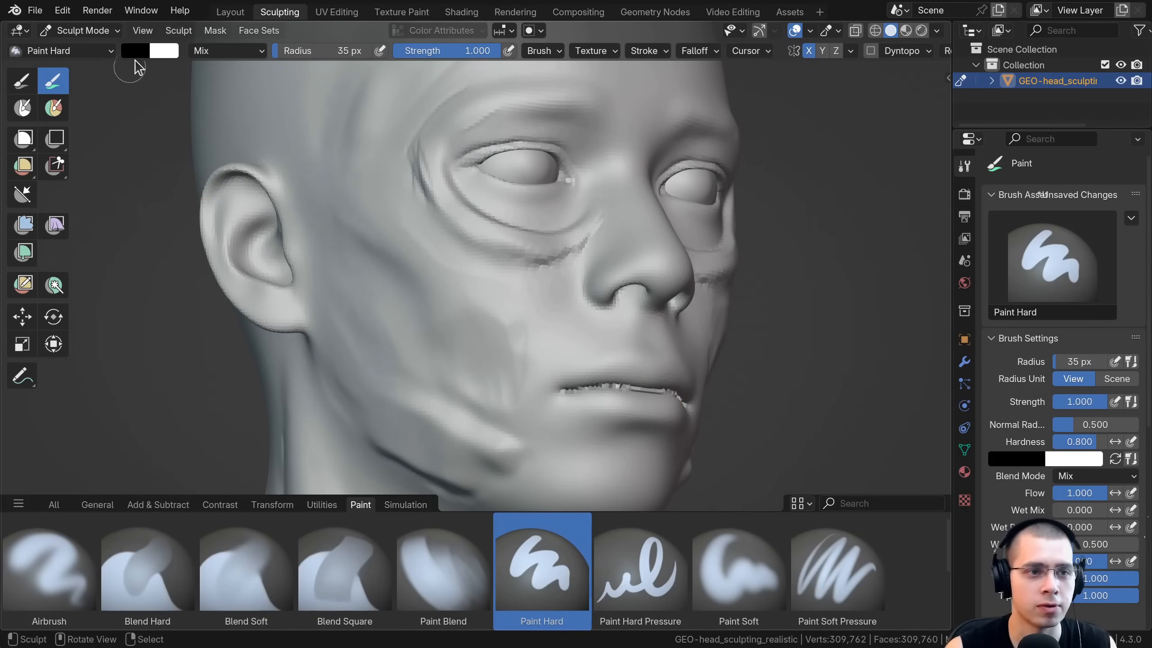
pyautogui.click(170, 54)
pyautogui.moveTo(212, 131); pyautogui.dragTo(224, 179)
pyautogui.click(297, 117)
pyautogui.moveTo(425, 204); pyautogui.dragTo(431, 201, button='middle')
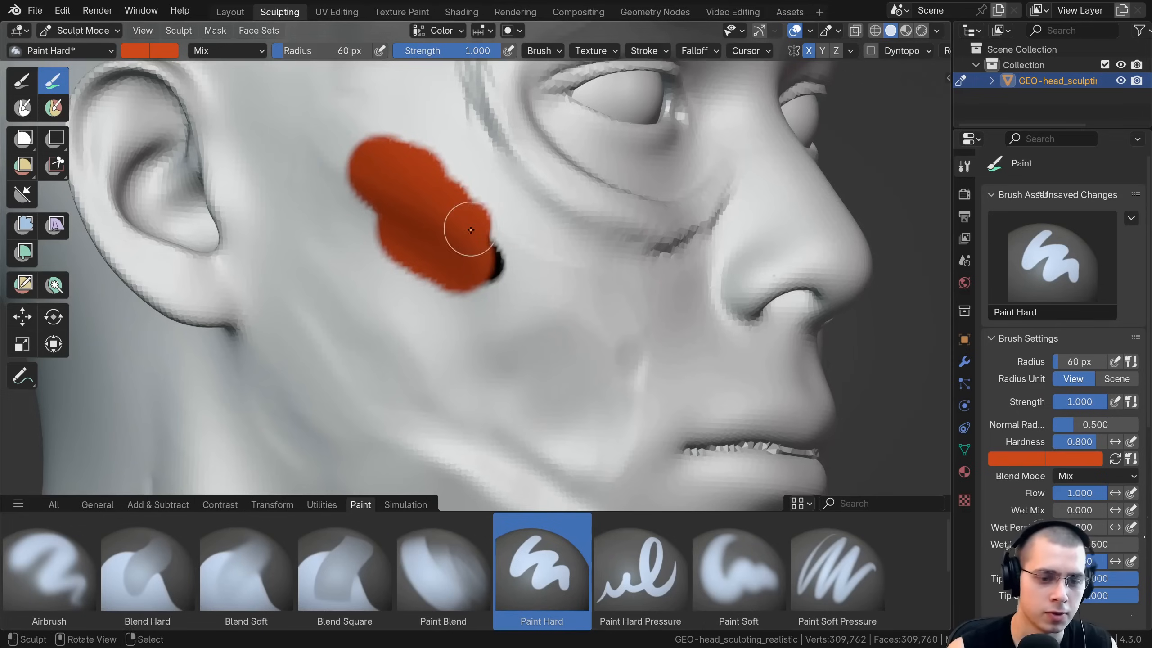
pyautogui.moveTo(463, 227)
pyautogui.mouseDown()
pyautogui.moveTo(494, 308)
pyautogui.moveTo(368, 196)
pyautogui.mouseUp()
pyautogui.scroll(-1, 410, 237)
pyautogui.moveTo(399, 259)
pyautogui.mouseDown()
pyautogui.moveTo(463, 315)
pyautogui.moveTo(396, 250)
pyautogui.mouseUp()
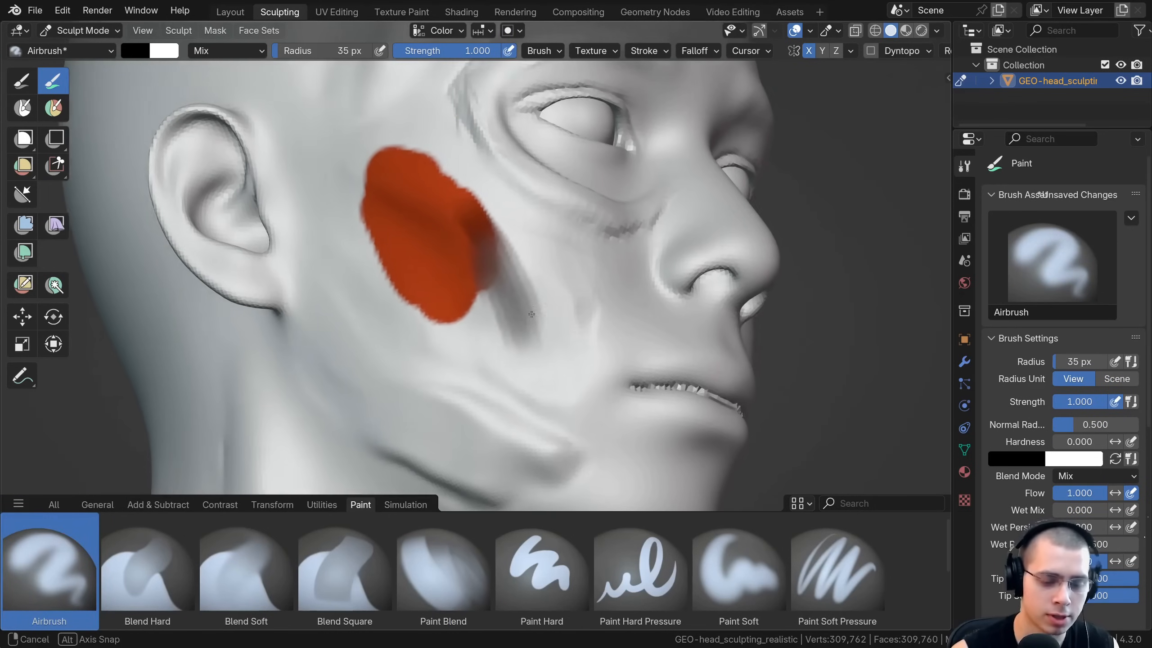
# Spray black over the front edge of the cheek patch using the Airbrush with a radius of 156 px
pyautogui.press('f')
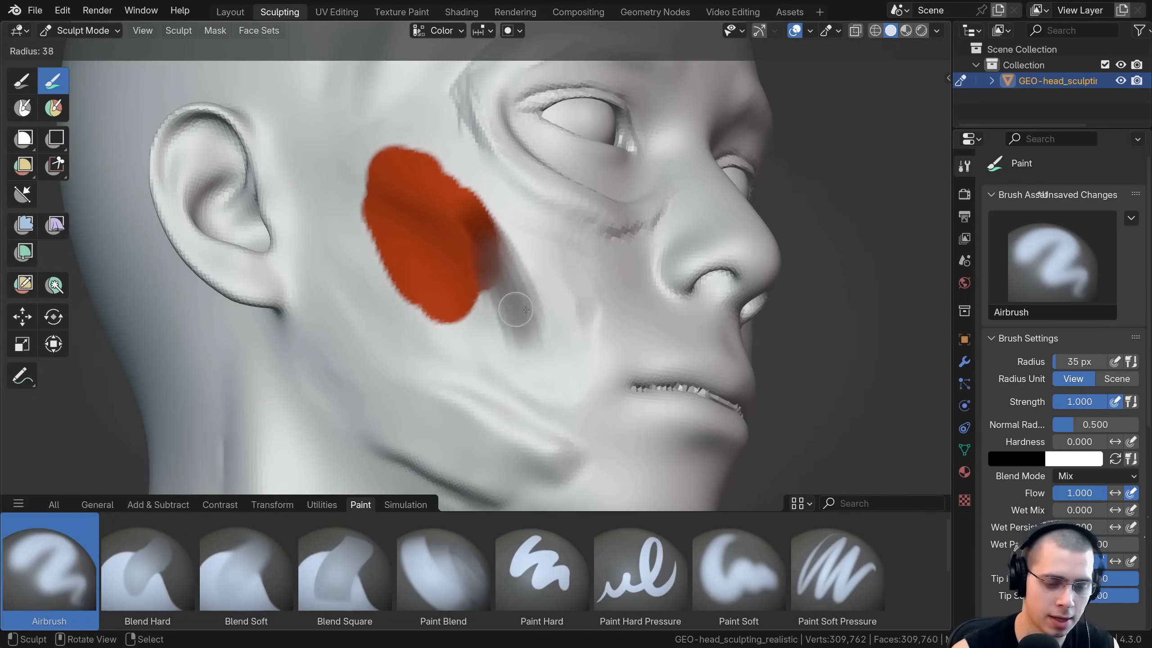
pyautogui.click(508, 272)
pyautogui.moveTo(508, 272); pyautogui.dragTo(469, 298)
# Set the Airbrush color to a bright light red and paint over the black and the surrounding cheek
pyautogui.click(137, 52)
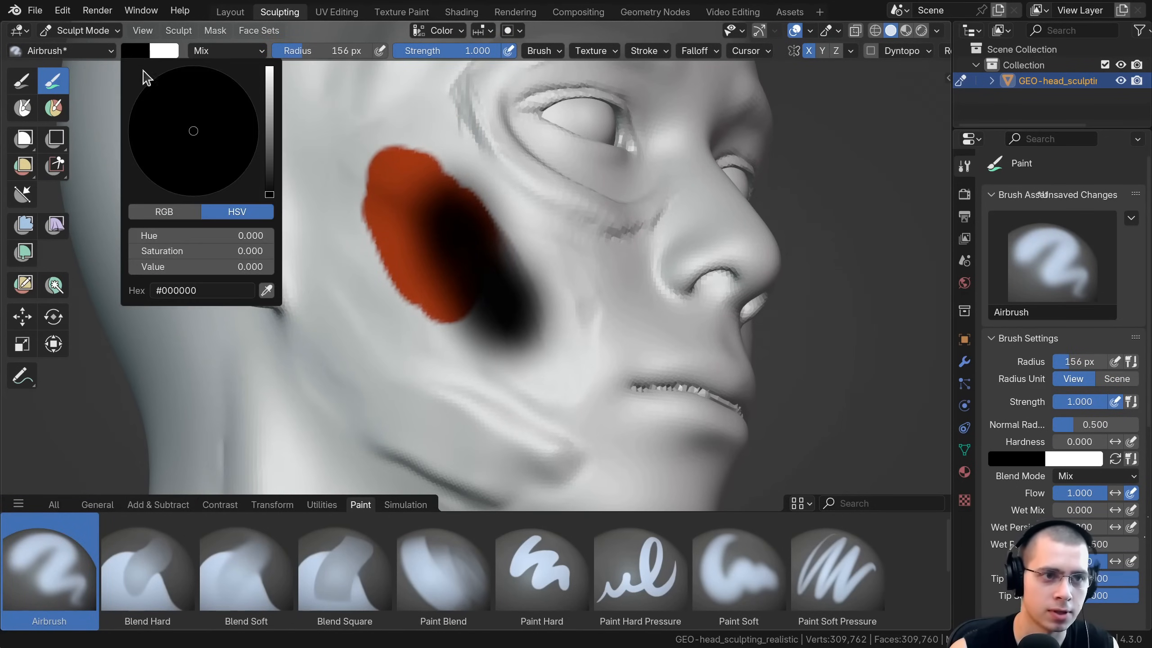
pyautogui.moveTo(269, 136); pyautogui.dragTo(269, 66)
pyautogui.moveTo(200, 140)
pyautogui.mouseDown()
pyautogui.moveTo(190, 194)
pyautogui.moveTo(189, 181)
pyautogui.mouseUp()
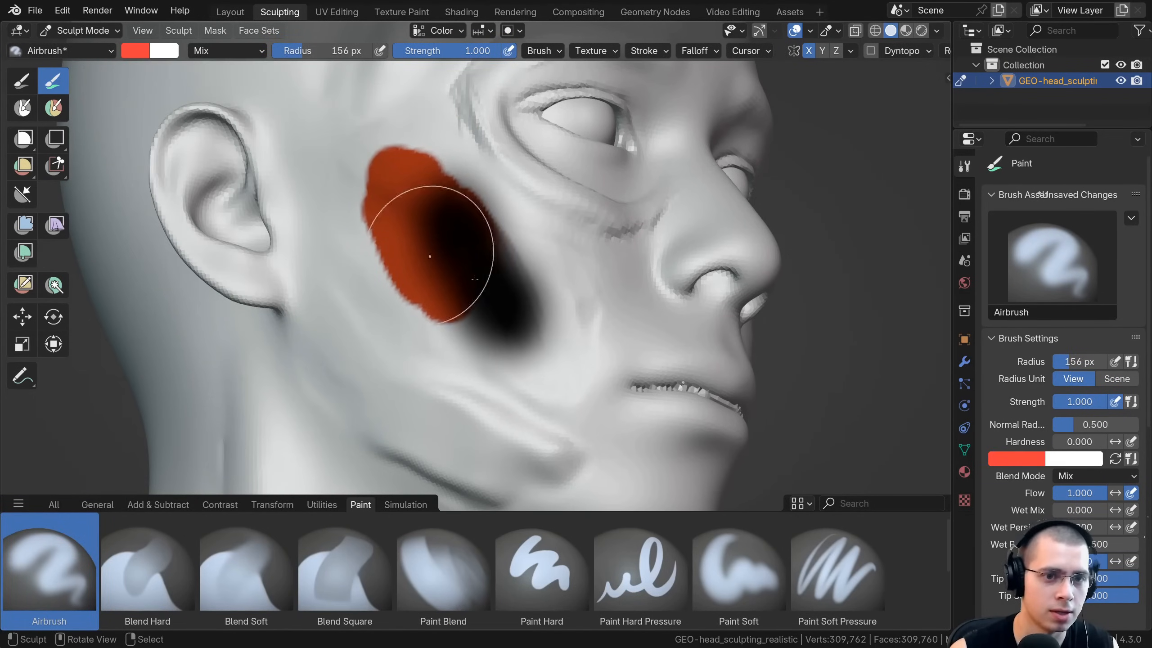
pyautogui.moveTo(430, 255); pyautogui.dragTo(408, 177)
pyautogui.scroll(-4, 461, 290)
pyautogui.moveTo(461, 290)
pyautogui.mouseDown()
pyautogui.moveTo(442, 279)
pyautogui.moveTo(513, 215)
pyautogui.mouseUp()
# Set the Airbrush color to light orange and cover the face, jaw and upper neck with it
pyautogui.click(128, 53)
pyautogui.click(171, 160)
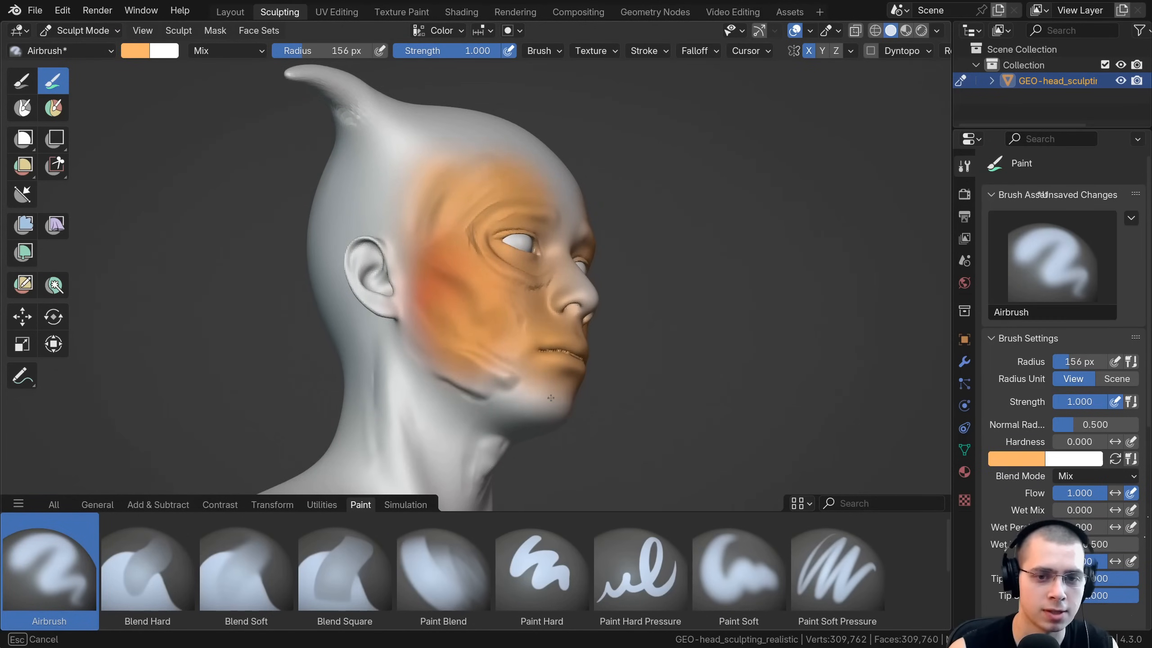
pyautogui.moveTo(531, 390)
pyautogui.mouseDown()
pyautogui.moveTo(494, 418)
pyautogui.moveTo(475, 408)
pyautogui.mouseUp()
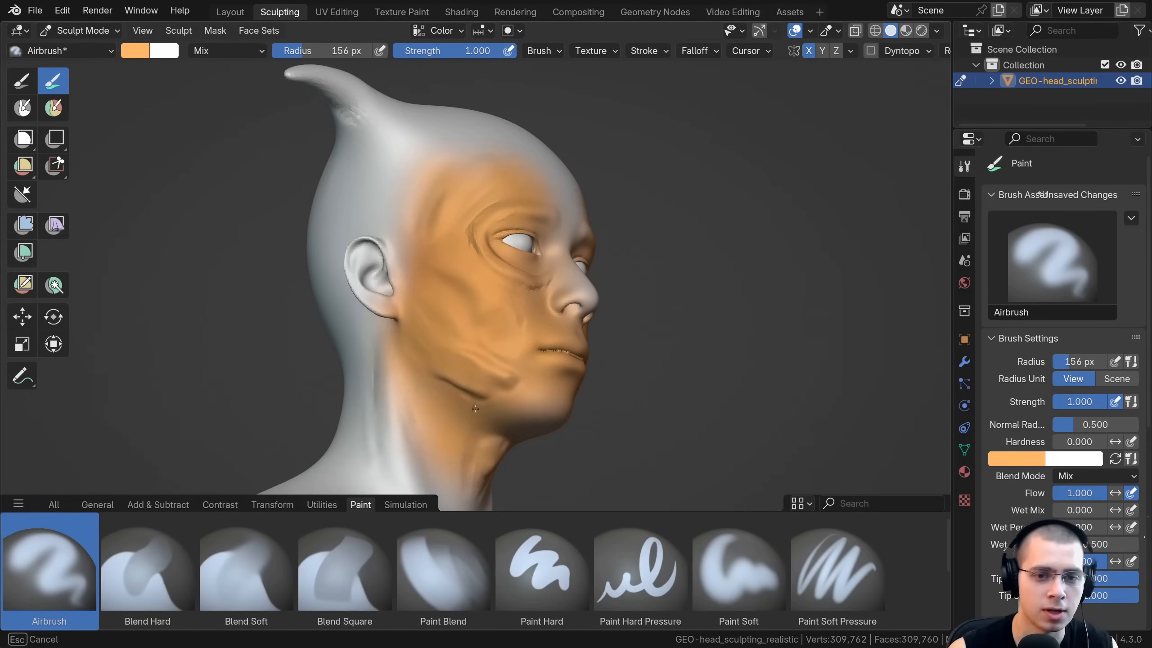
# Set the Airbrush color to a redder orange and paint a blush spot on the cheek
pyautogui.moveTo(569, 313); pyautogui.dragTo(526, 313, button='middle')
pyautogui.keyDown('ctrl'); pyautogui.moveTo(458, 290); pyautogui.dragTo(125, 131, button='middle'); pyautogui.keyUp('ctrl')
pyautogui.click(129, 46)
pyautogui.moveTo(167, 164); pyautogui.dragTo(180, 171)
pyautogui.scroll(-1, 435, 277)
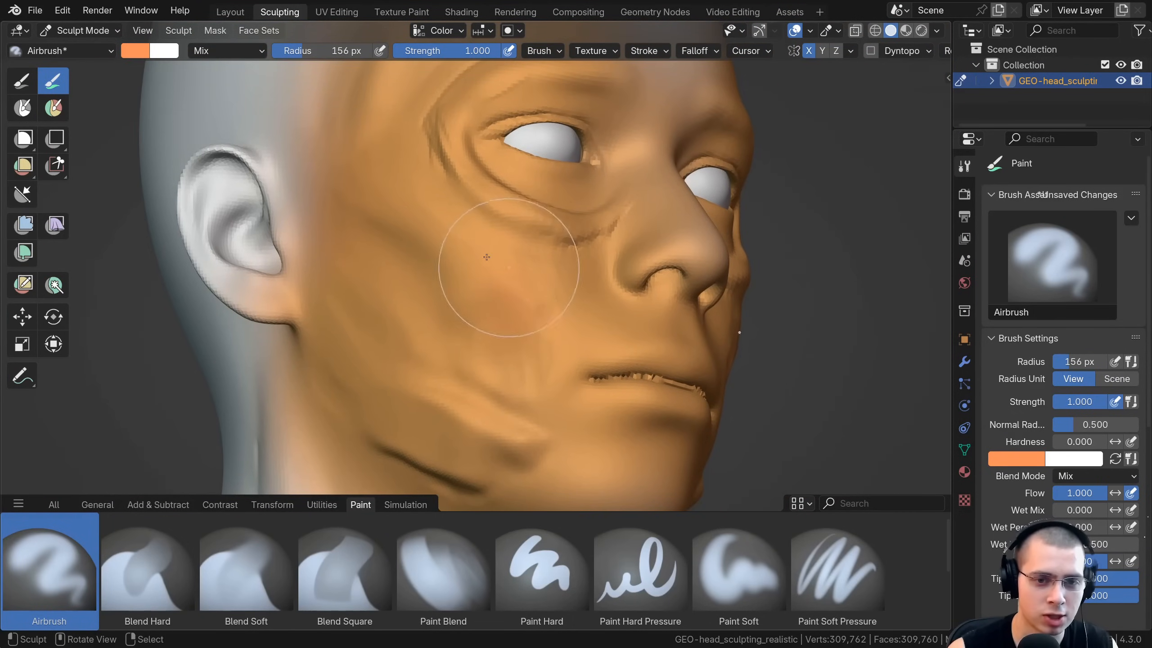
pyautogui.moveTo(501, 272); pyautogui.dragTo(511, 324)
pyautogui.moveTo(543, 345)
pyautogui.mouseDown(button='middle')
pyautogui.moveTo(466, 339)
pyautogui.moveTo(465, 380)
pyautogui.moveTo(446, 344)
pyautogui.mouseUp(button='middle')
pyautogui.scroll(-4, 483, 368)
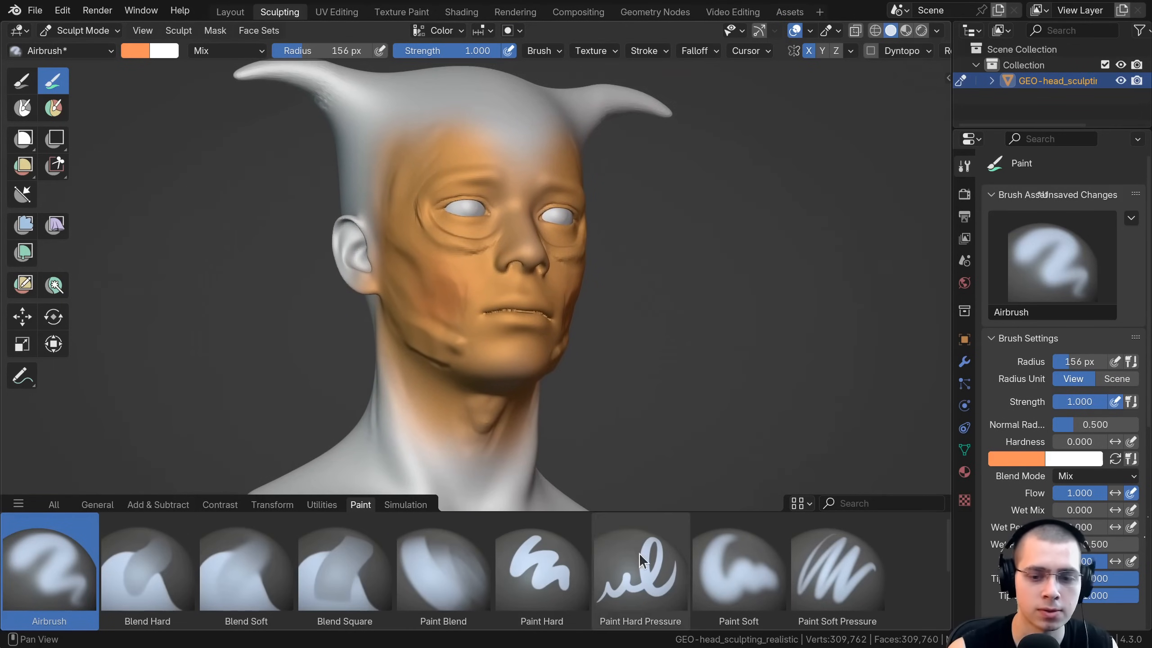
# Activate the Blend Hard brush and create a new color palette containing its salmon color
pyautogui.click(148, 572)
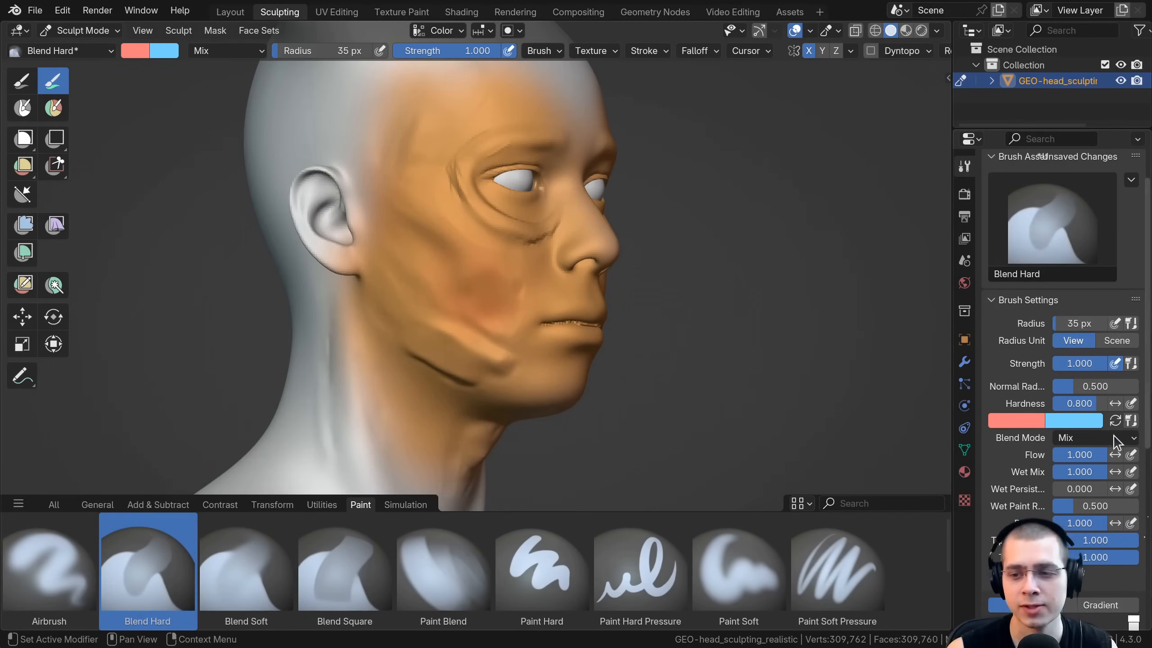
pyautogui.scroll(-10, 1021, 317)
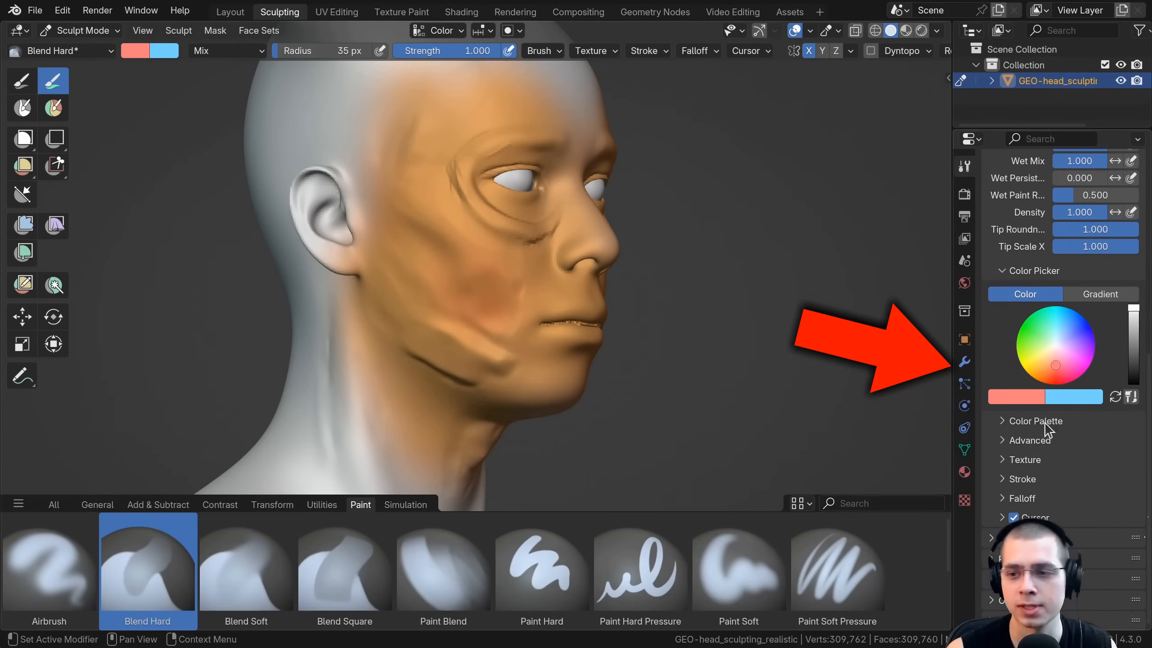
pyautogui.click(1012, 427)
pyautogui.scroll(-2, 1025, 307)
pyautogui.click(1082, 416)
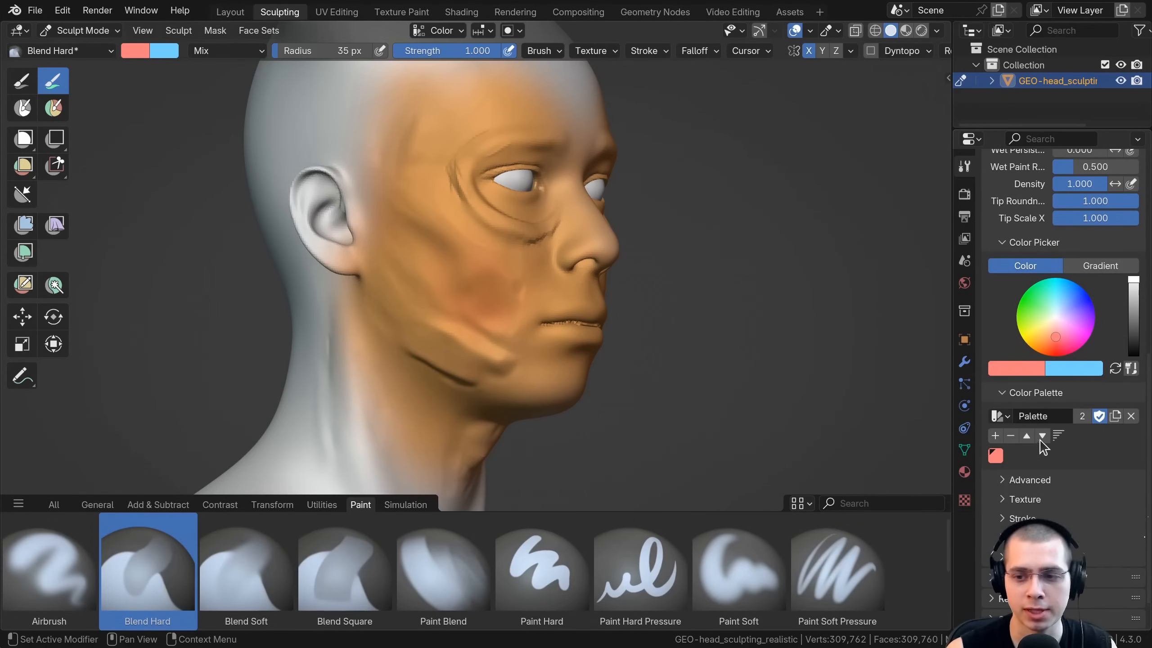
# Set the brush color to light orange, add it to the palette and activate the Paint Soft brush
pyautogui.click(135, 50)
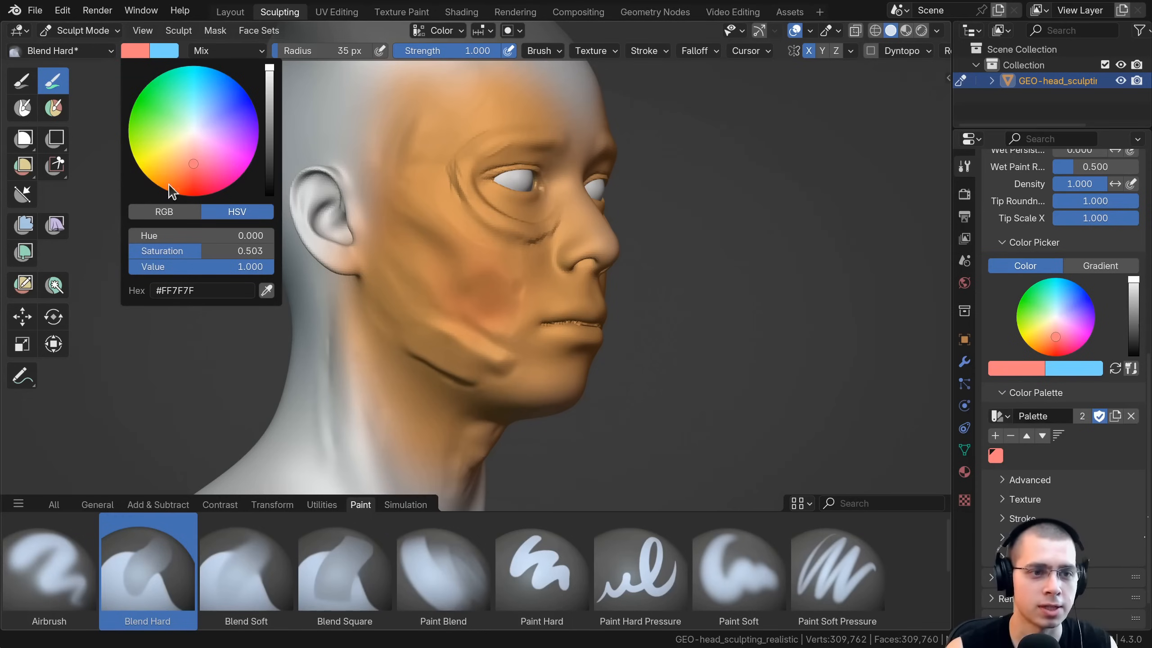
pyautogui.click(169, 164)
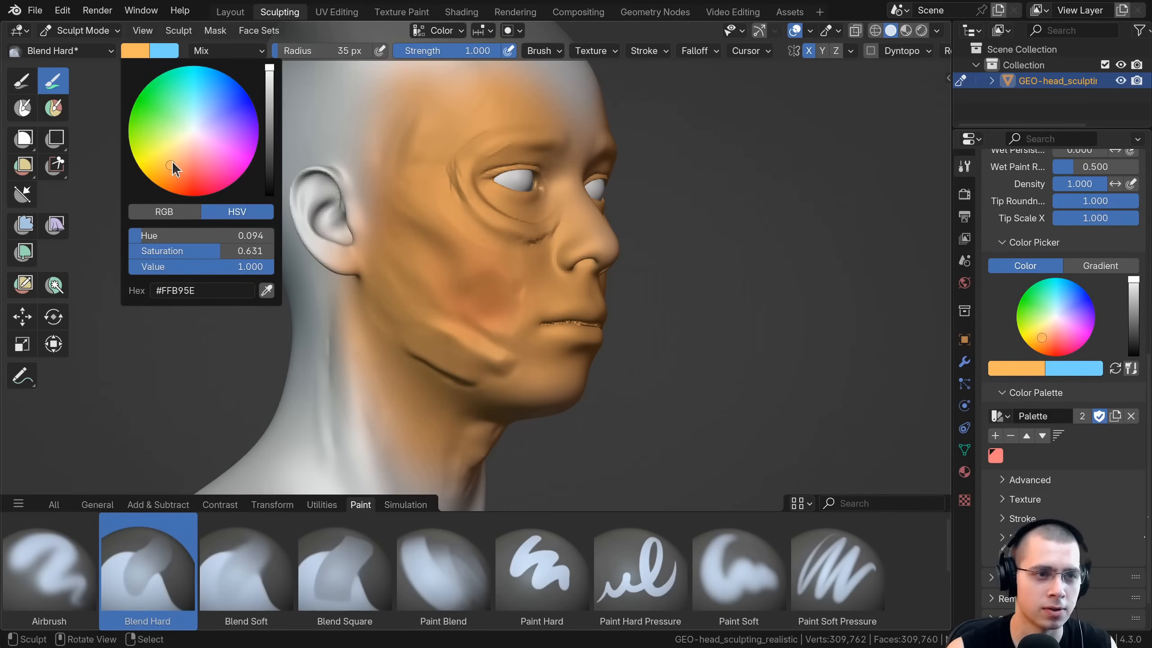
pyautogui.click(994, 436)
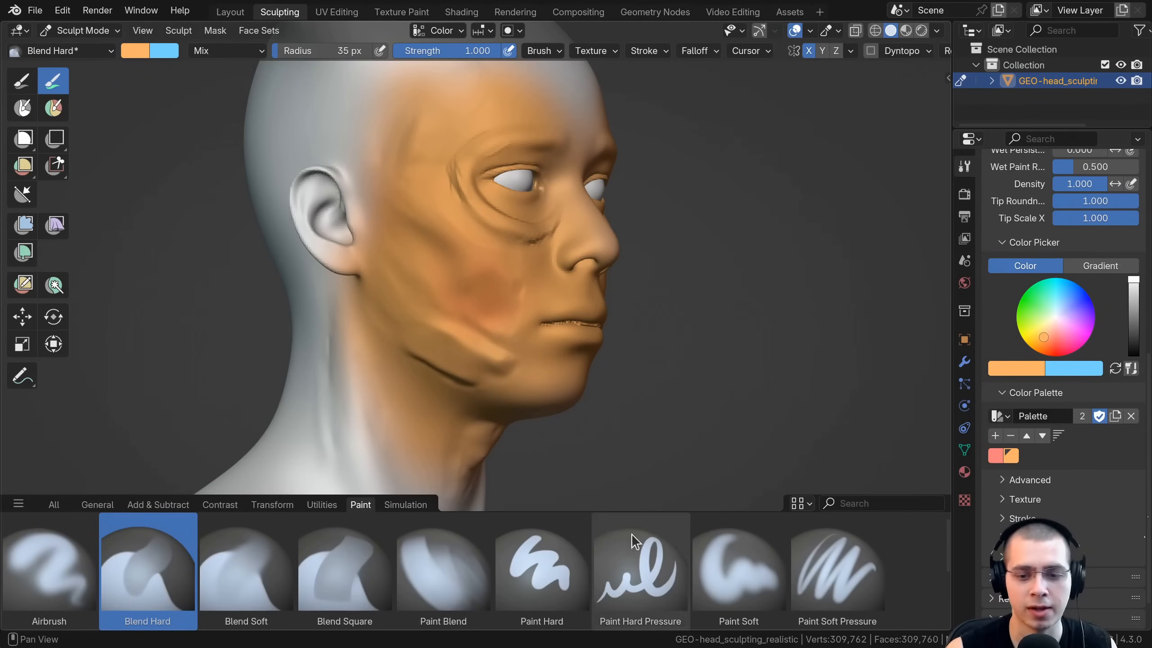
pyautogui.click(733, 578)
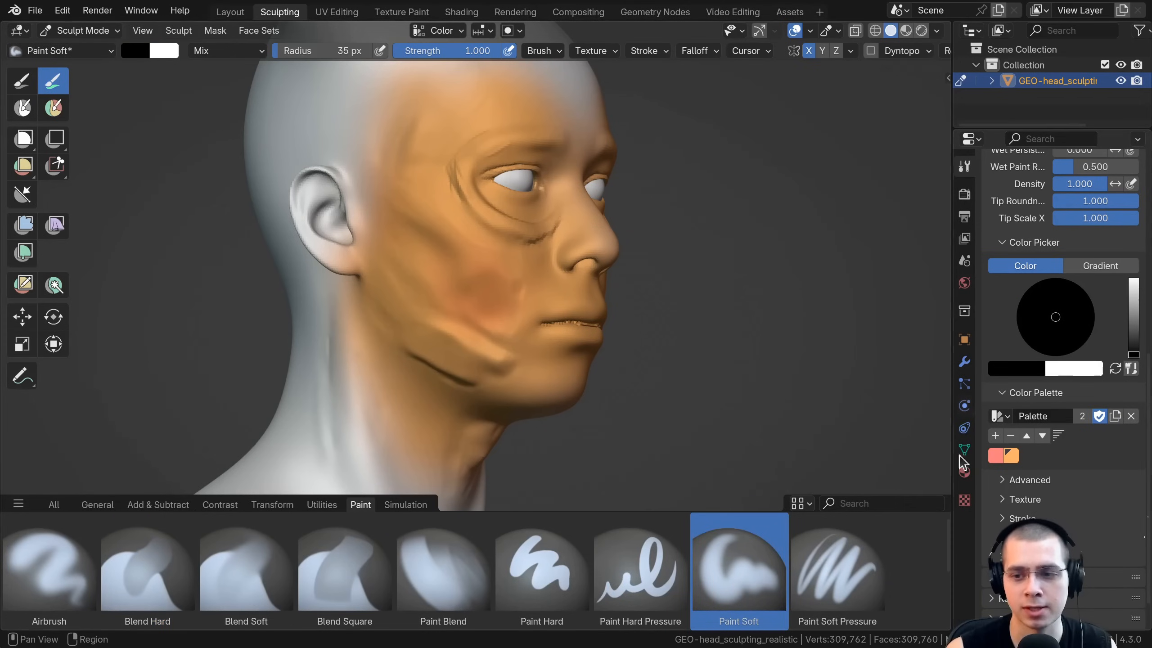
# Choose the light orange palette color, enlarge the Paint Soft brush to 102 px and paint the ear and the side of the head
pyautogui.click(1011, 456)
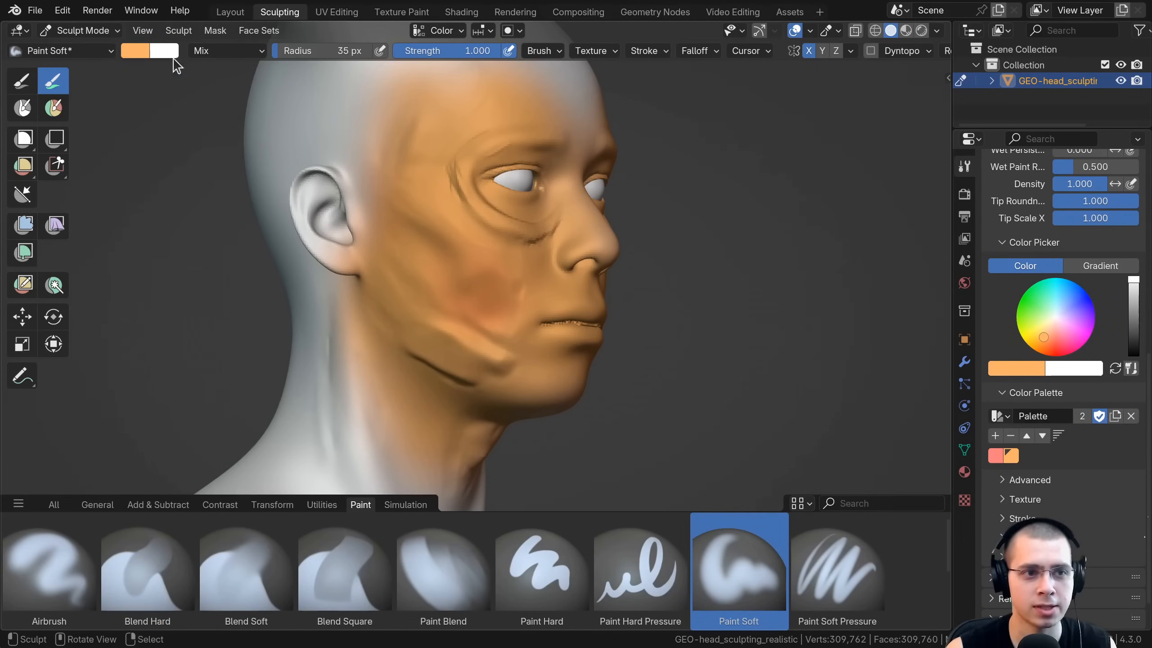
pyautogui.press('f')
pyautogui.click(447, 273)
pyautogui.moveTo(362, 252); pyautogui.dragTo(324, 190)
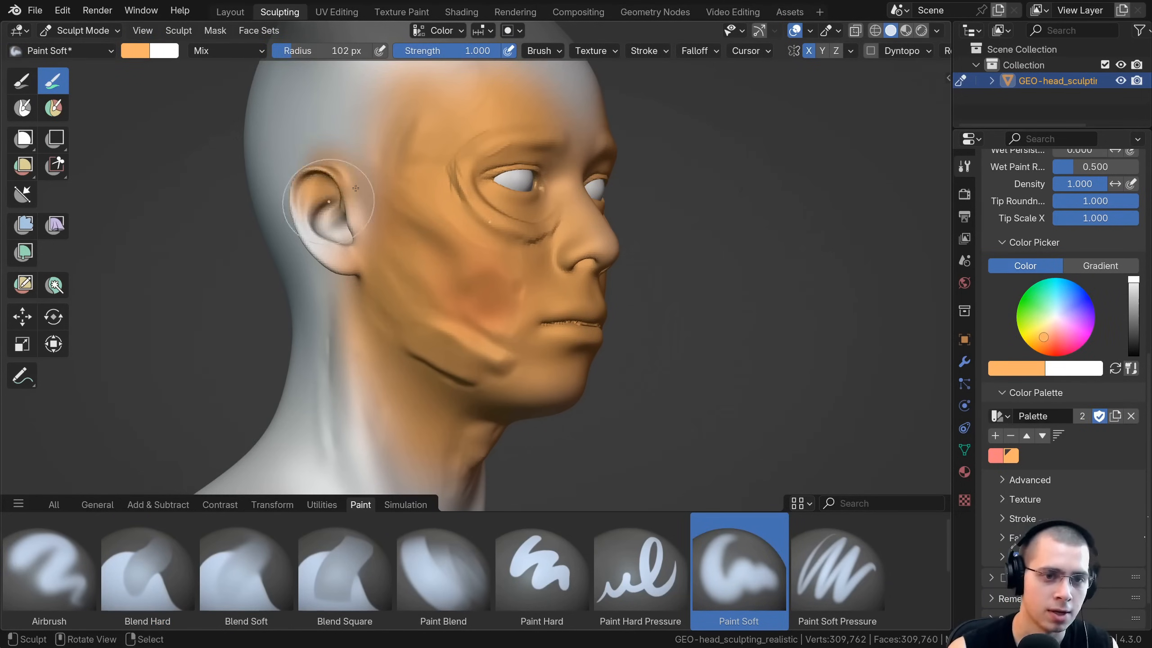
pyautogui.moveTo(324, 195); pyautogui.dragTo(386, 198, button='middle')
pyautogui.moveTo(370, 205)
pyautogui.mouseDown()
pyautogui.moveTo(379, 152)
pyautogui.moveTo(408, 120)
pyautogui.mouseUp()
# Extend the light orange down the neck and over the jaw and cheek with the Paint Soft brush
pyautogui.scroll(-2, 410, 154)
pyautogui.keyDown('ctrl'); pyautogui.moveTo(412, 189); pyautogui.dragTo(415, 215, button='middle'); pyautogui.keyUp('ctrl')
pyautogui.moveTo(440, 155)
pyautogui.mouseDown()
pyautogui.moveTo(404, 159)
pyautogui.moveTo(390, 283)
pyautogui.moveTo(428, 442)
pyautogui.mouseUp()
pyautogui.moveTo(442, 422); pyautogui.dragTo(395, 399, button='middle')
pyautogui.keyDown('shift'); pyautogui.moveTo(426, 370); pyautogui.dragTo(447, 229, button='middle'); pyautogui.keyUp('shift')
pyautogui.moveTo(459, 271); pyautogui.dragTo(467, 324)
pyautogui.moveTo(413, 300); pyautogui.dragTo(397, 195)
pyautogui.moveTo(396, 195); pyautogui.dragTo(449, 200, button='middle')
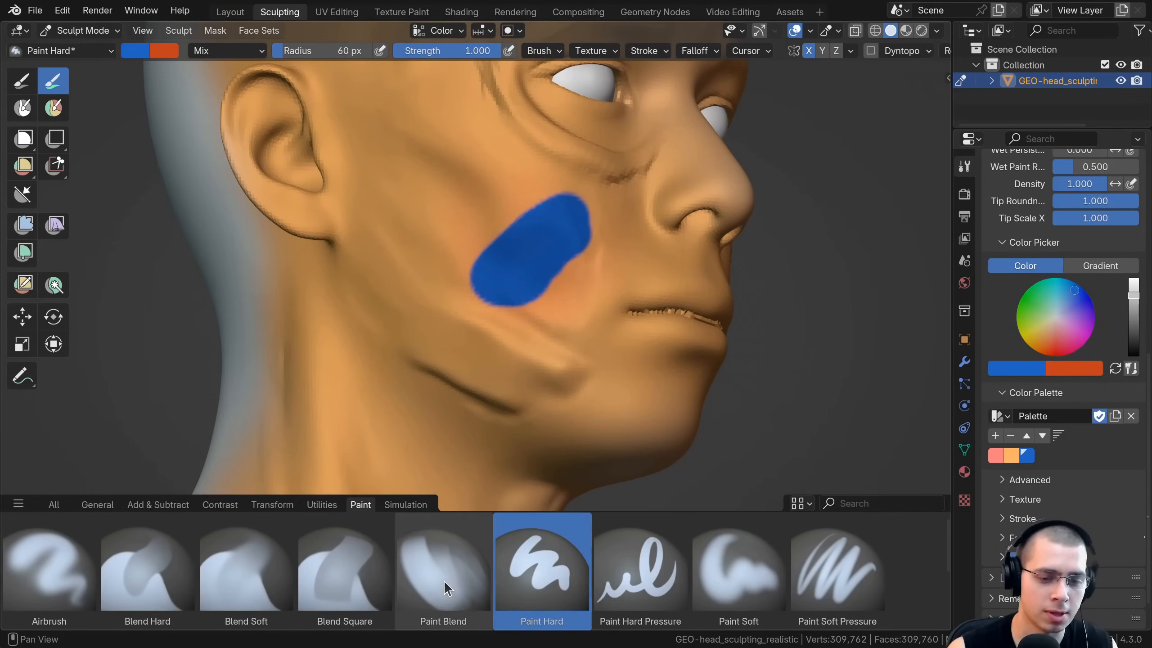
# Activate the Paint Blend brush at a 62 px radius and stroke its black color across the blue patch on the cheek
pyautogui.click(444, 580)
pyautogui.moveTo(527, 247)
pyautogui.mouseDown(button='middle')
pyautogui.moveTo(505, 254)
pyautogui.moveTo(491, 213)
pyautogui.mouseUp(button='middle')
pyautogui.press('f')
pyautogui.moveTo(490, 212)
pyautogui.mouseDown()
pyautogui.moveTo(514, 227)
pyautogui.moveTo(569, 195)
pyautogui.mouseUp()
pyautogui.moveTo(472, 303)
pyautogui.mouseDown()
pyautogui.moveTo(486, 318)
pyautogui.moveTo(517, 318)
pyautogui.moveTo(481, 329)
pyautogui.mouseUp()
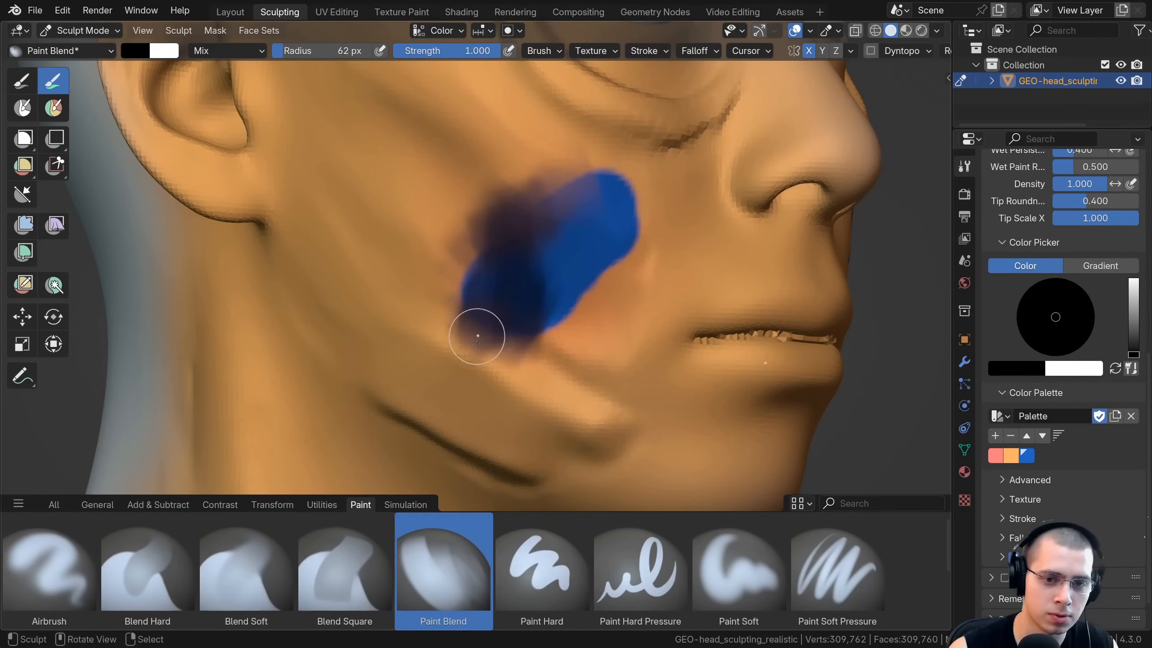
# Activate the Blend Soft brush, enlarge its radius to 104 px and soften the edges of the blue cheek patch
pyautogui.click(227, 581)
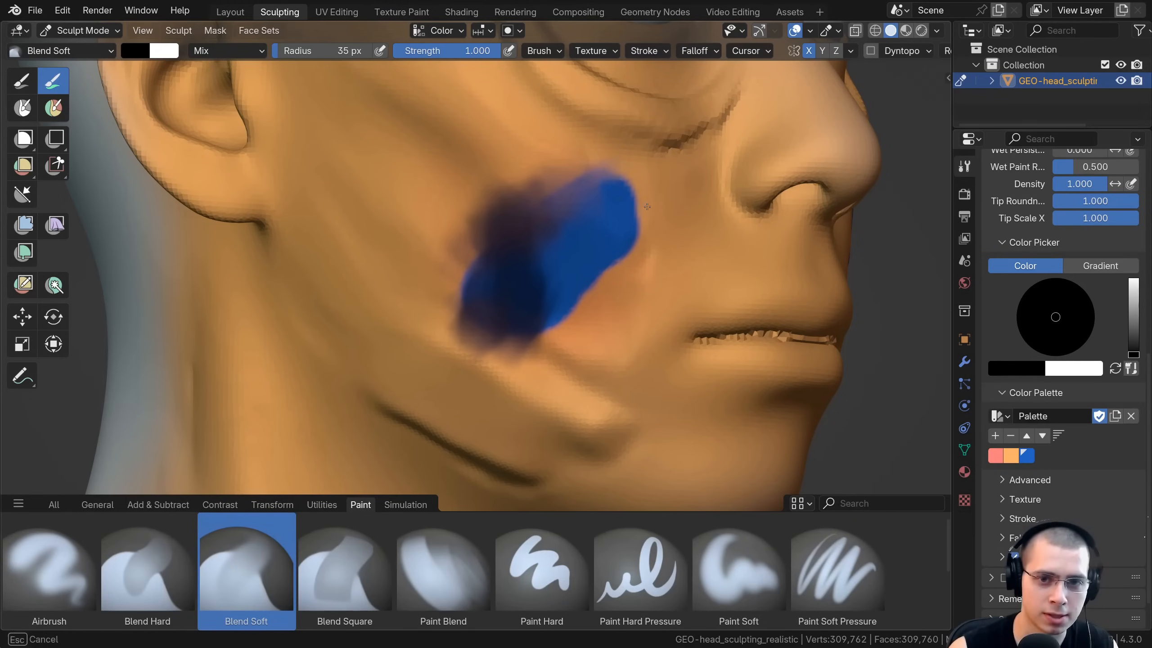
pyautogui.press('f')
pyautogui.click(664, 212)
pyautogui.moveTo(628, 188); pyautogui.dragTo(558, 214)
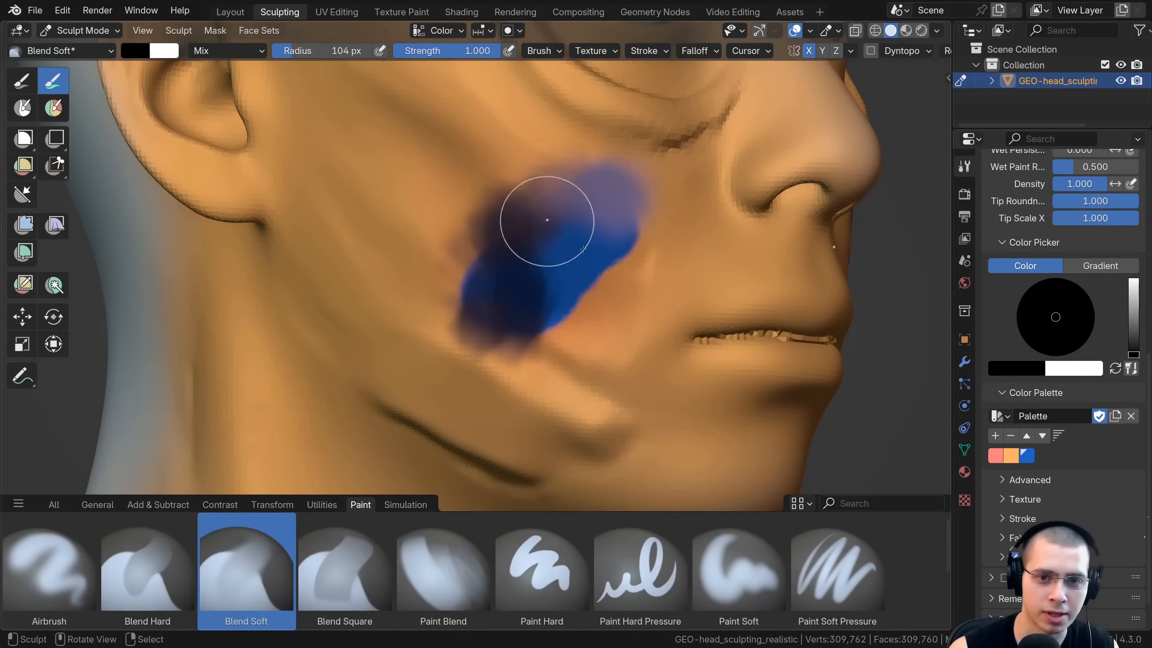
pyautogui.moveTo(604, 273); pyautogui.dragTo(584, 280)
pyautogui.moveTo(570, 308); pyautogui.dragTo(556, 240, button='middle')
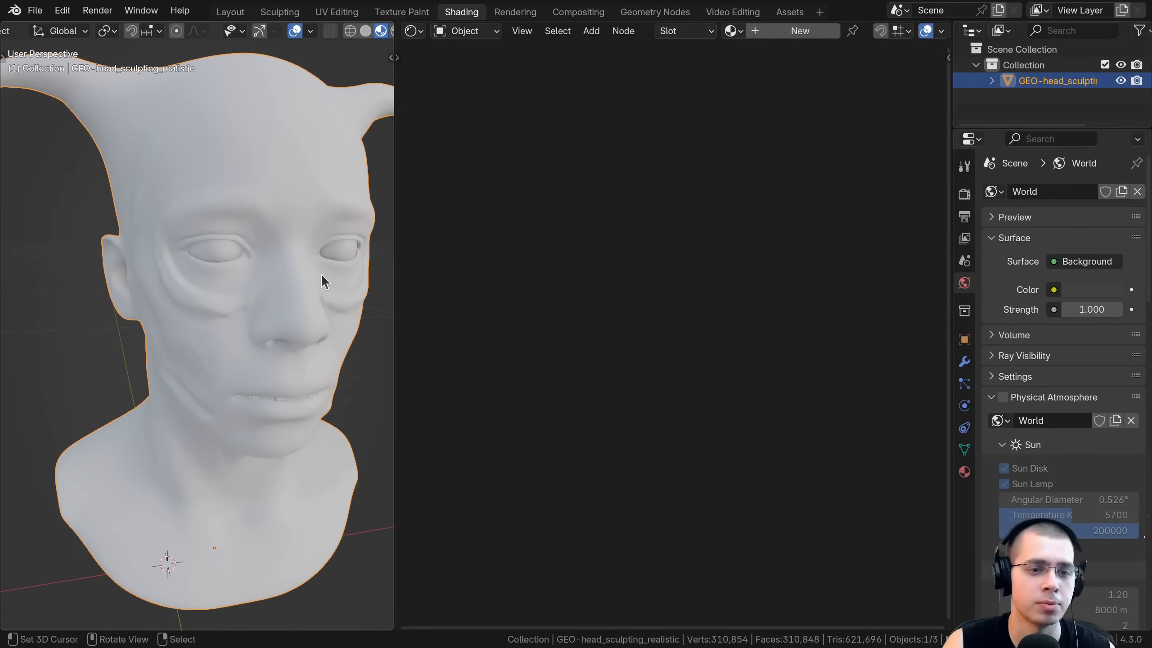
pyautogui.press('g')
pyautogui.rightClick(167, 195)
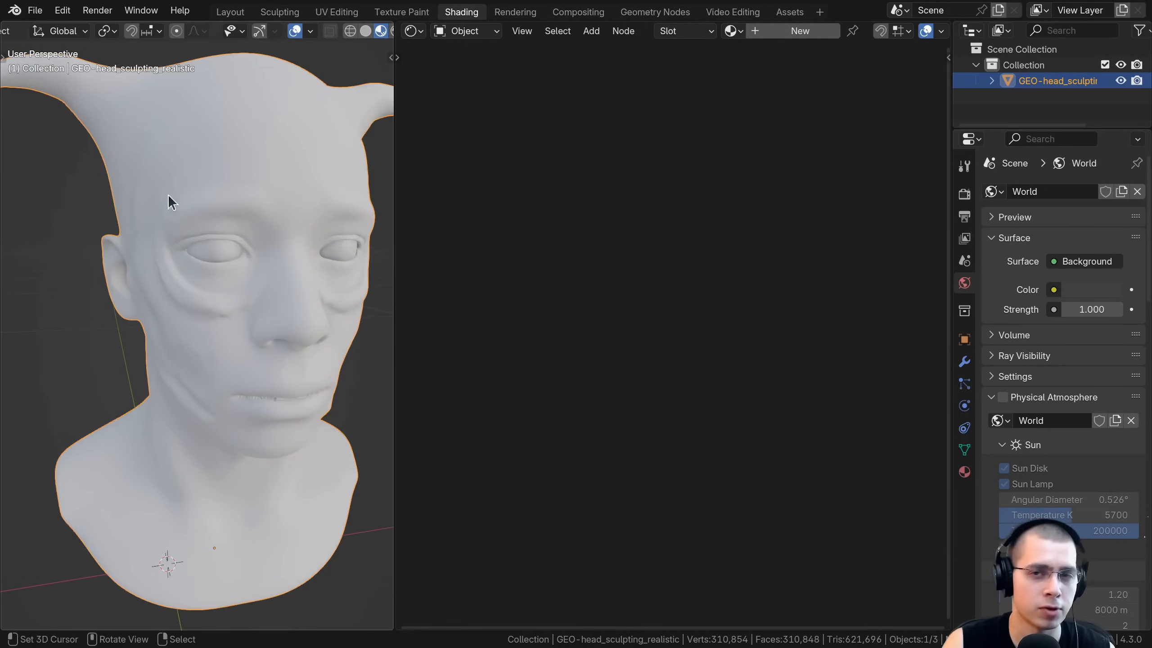
pyautogui.press('g')
pyautogui.press('Escape')
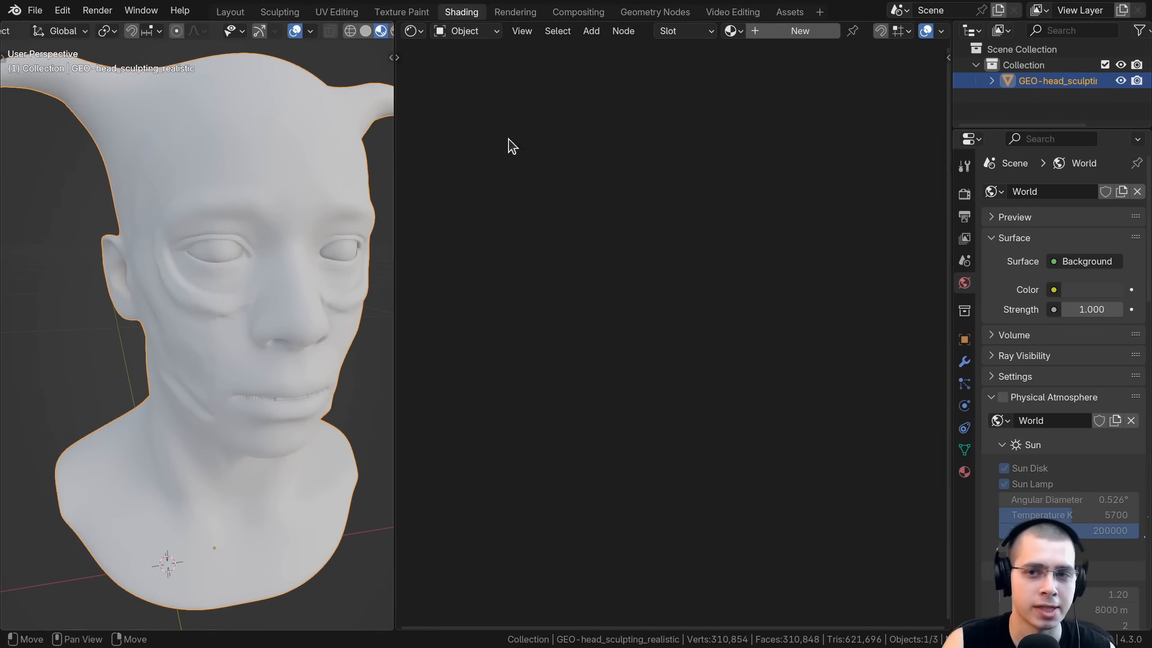
# Create a new material on the head and place an Attribute node named Color beside the Principled BSDF
pyautogui.click(789, 32)
pyautogui.hotkey('shift', 'a')
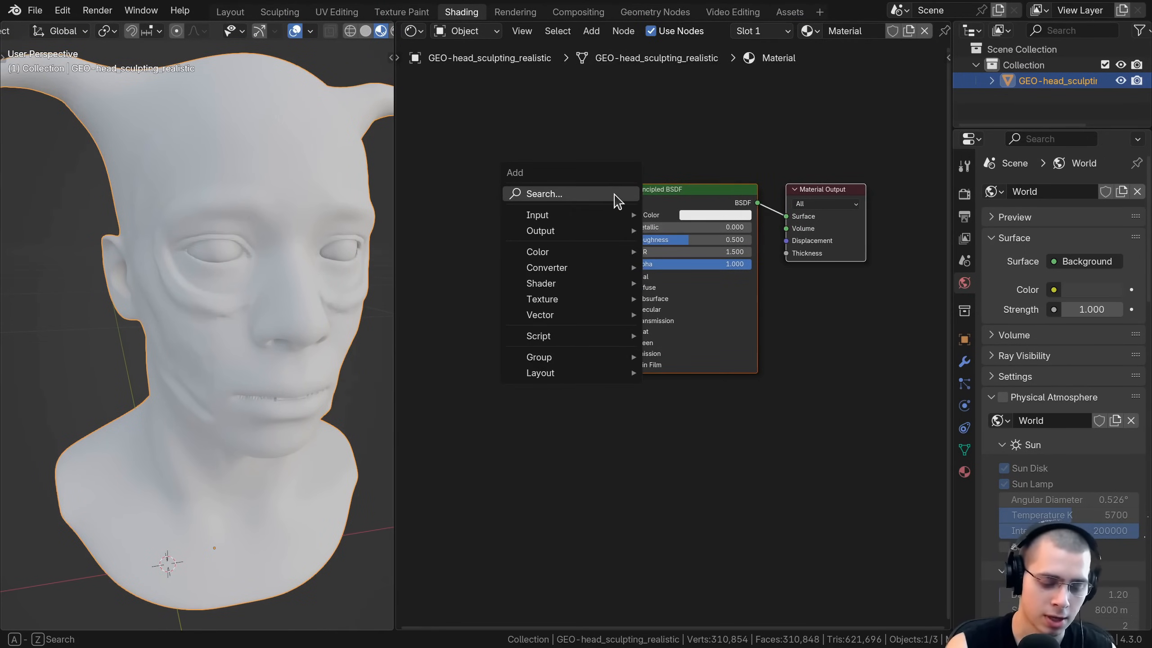
pyautogui.write('color')
pyautogui.click(664, 222)
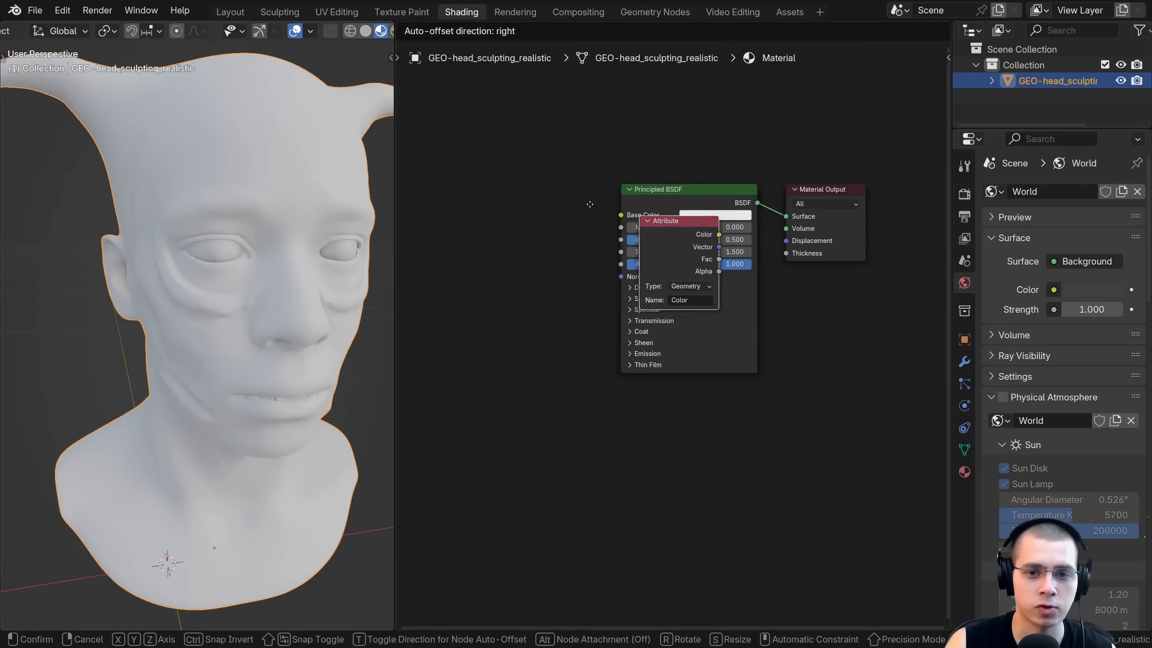
pyautogui.click(517, 207)
# Connect the Attribute node's Color output to the Base Color of the Principled BSDF and check the head in the viewport
pyautogui.scroll(2, 589, 264)
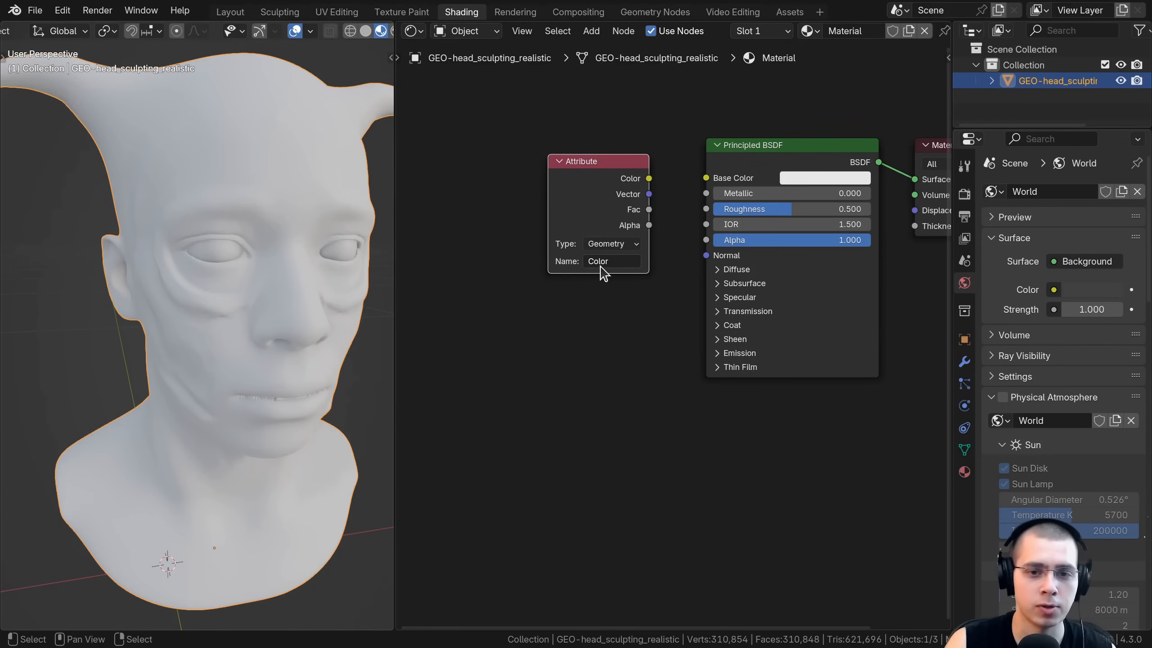
pyautogui.scroll(1, 592, 258)
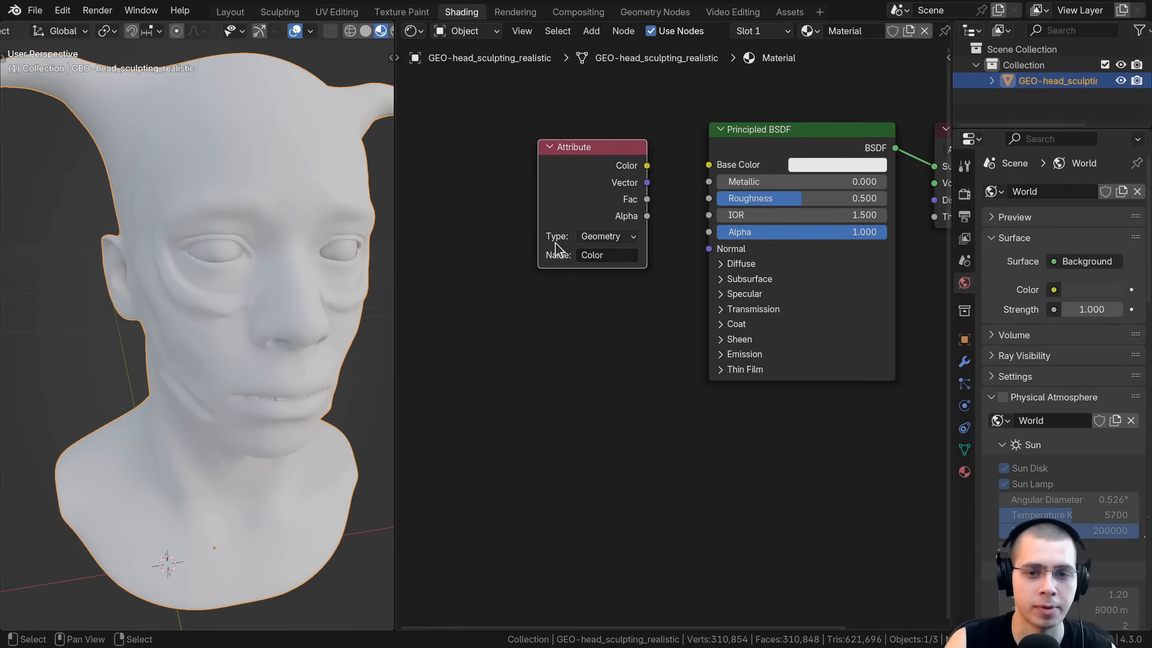
pyautogui.moveTo(555, 248); pyautogui.dragTo(528, 249)
pyautogui.moveTo(702, 174); pyautogui.dragTo(709, 164)
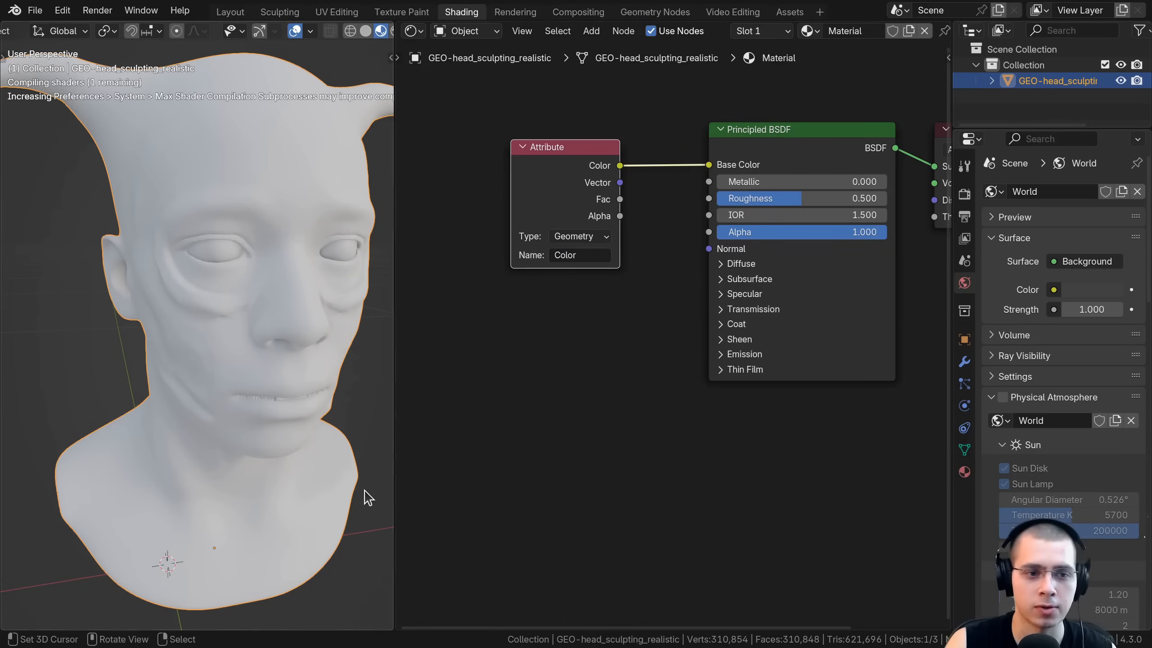
pyautogui.moveTo(218, 299); pyautogui.dragTo(227, 175, button='middle')
pyautogui.scroll(3, 262, 171)
pyautogui.moveTo(591, 196); pyautogui.dragTo(634, 185)
pyautogui.scroll(-3, 218, 206)
pyautogui.moveTo(218, 206)
pyautogui.mouseDown(button='middle')
pyautogui.moveTo(174, 219)
pyautogui.moveTo(198, 225)
pyautogui.moveTo(243, 204)
pyautogui.moveTo(198, 236)
pyautogui.moveTo(209, 227)
pyautogui.mouseUp(button='middle')
# Return to the Sculpting workspace and activate the first four Simulation brushes in turn, ending with Expand/Contract Cloth
pyautogui.click(280, 12)
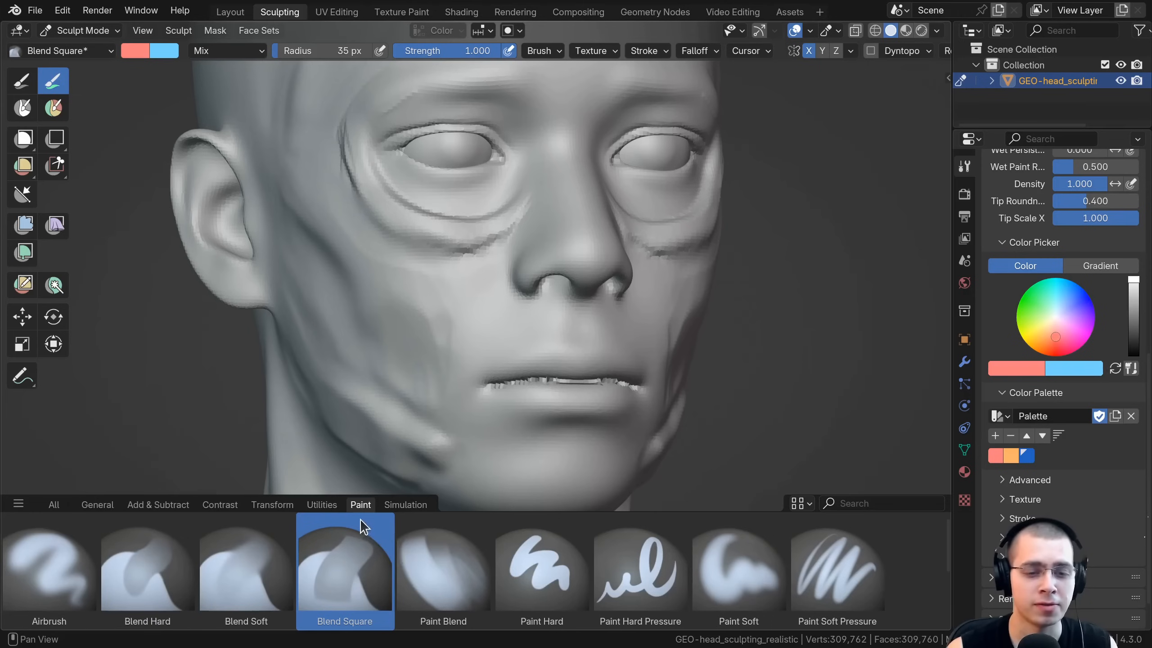
pyautogui.click(403, 504)
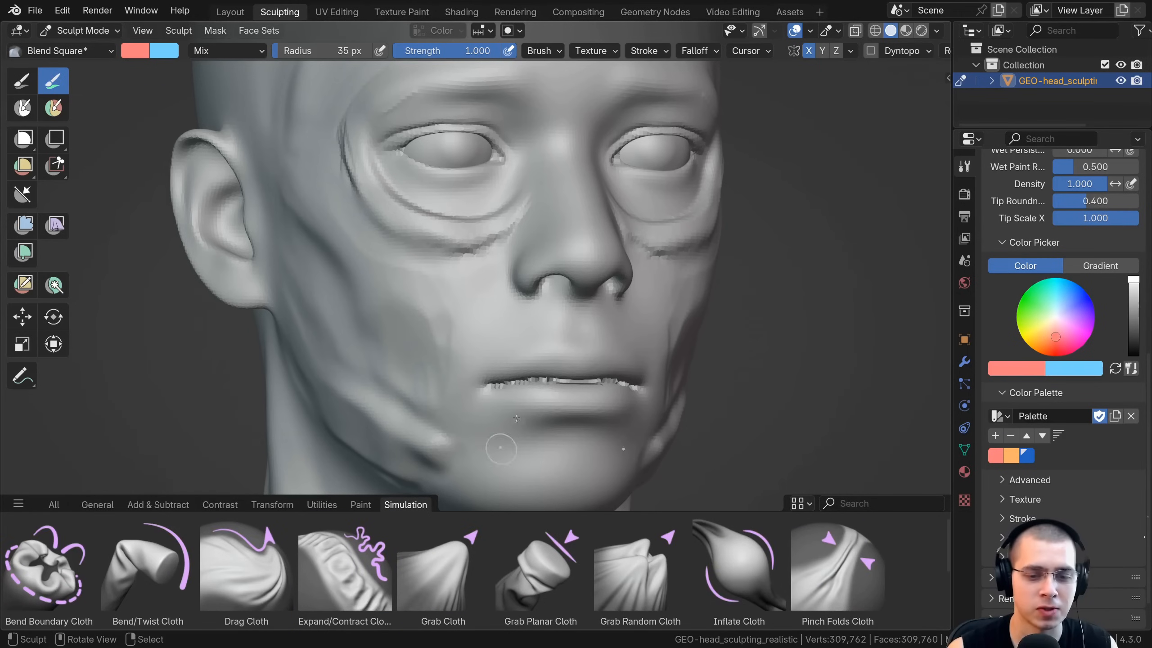
pyautogui.click(47, 567)
pyautogui.click(147, 568)
pyautogui.click(246, 568)
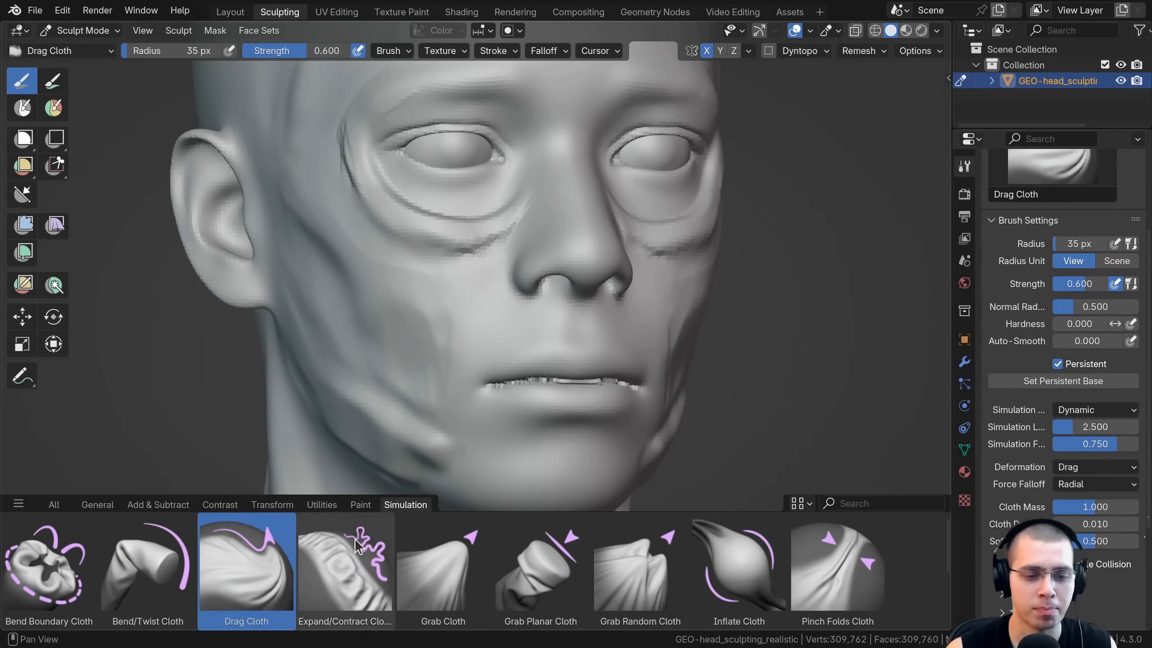
pyautogui.click(358, 547)
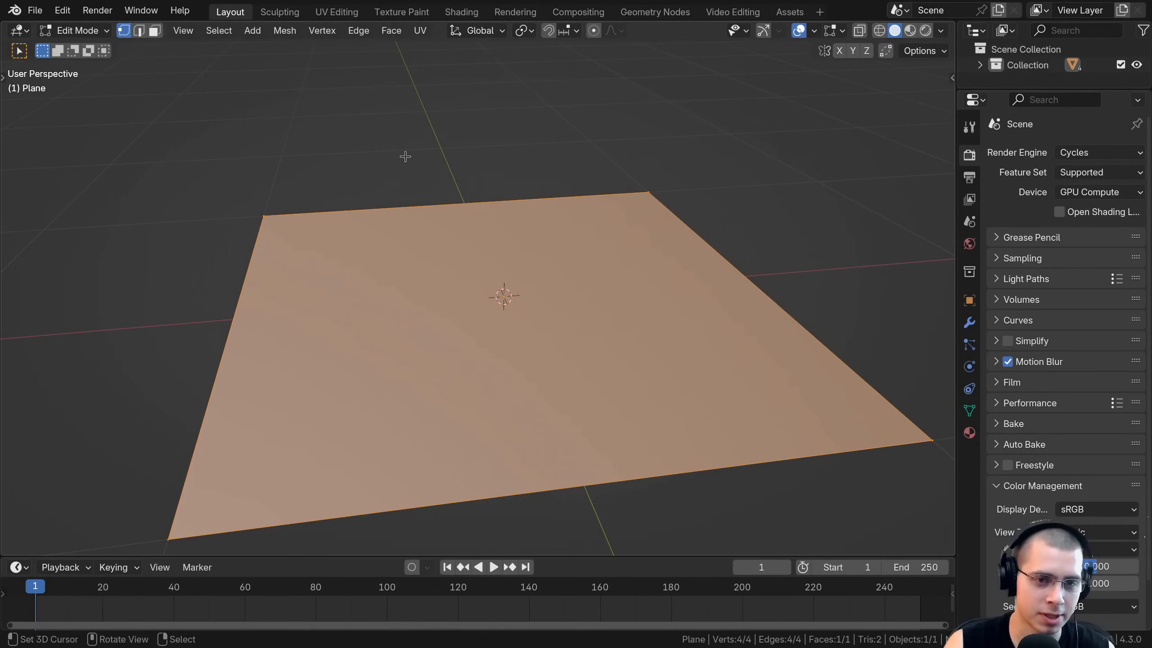
# Subdivide the plane with 100 cuts
pyautogui.rightClick(405, 156)
pyautogui.click(385, 177)
pyautogui.click(68, 542)
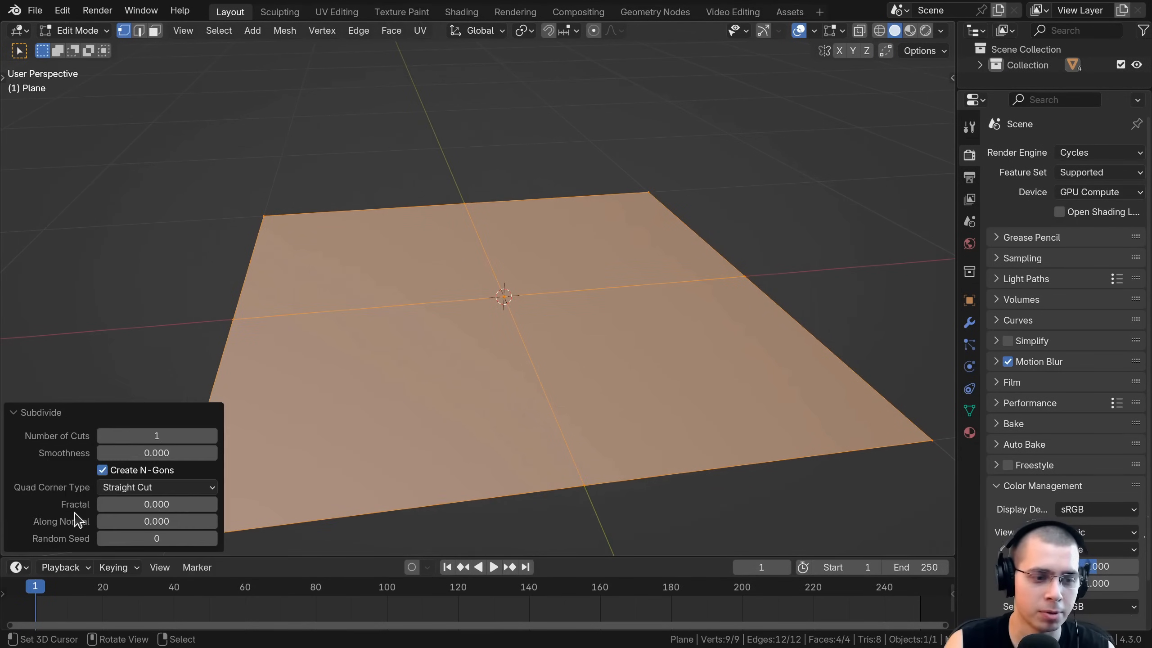
pyautogui.click(128, 431)
pyautogui.write('00')
pyautogui.press('Return')
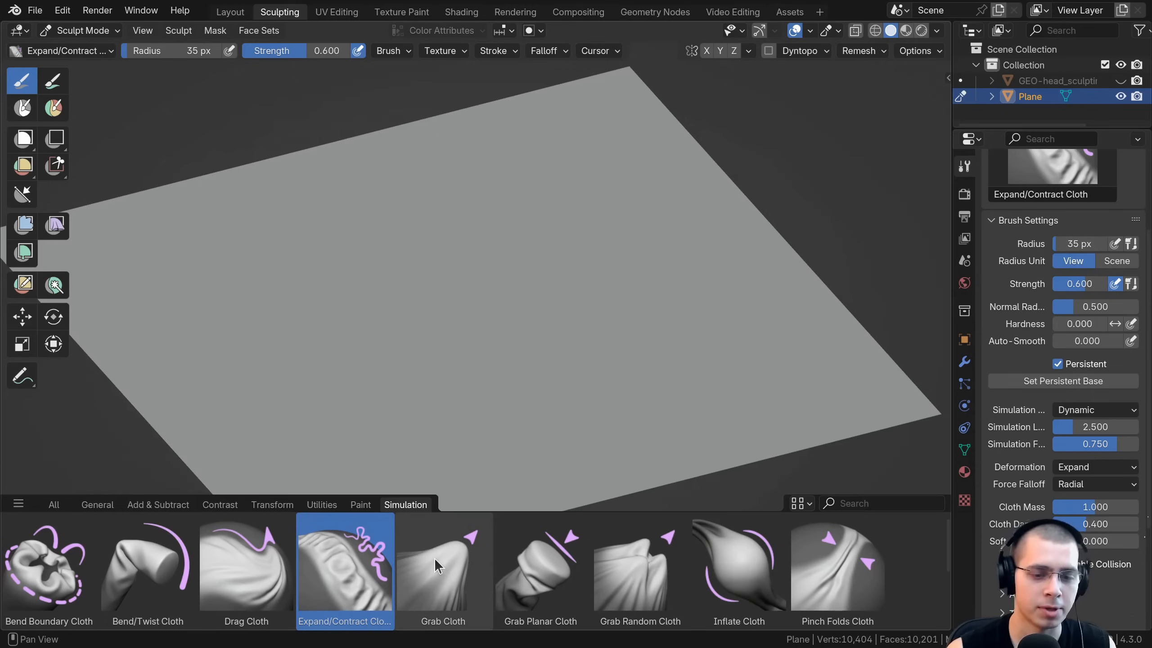
# Activate the Grab Cloth brush for the plane and pull its middle up into a tall, leaning peak with a 120 px radius
pyautogui.click(434, 558)
pyautogui.press('g')
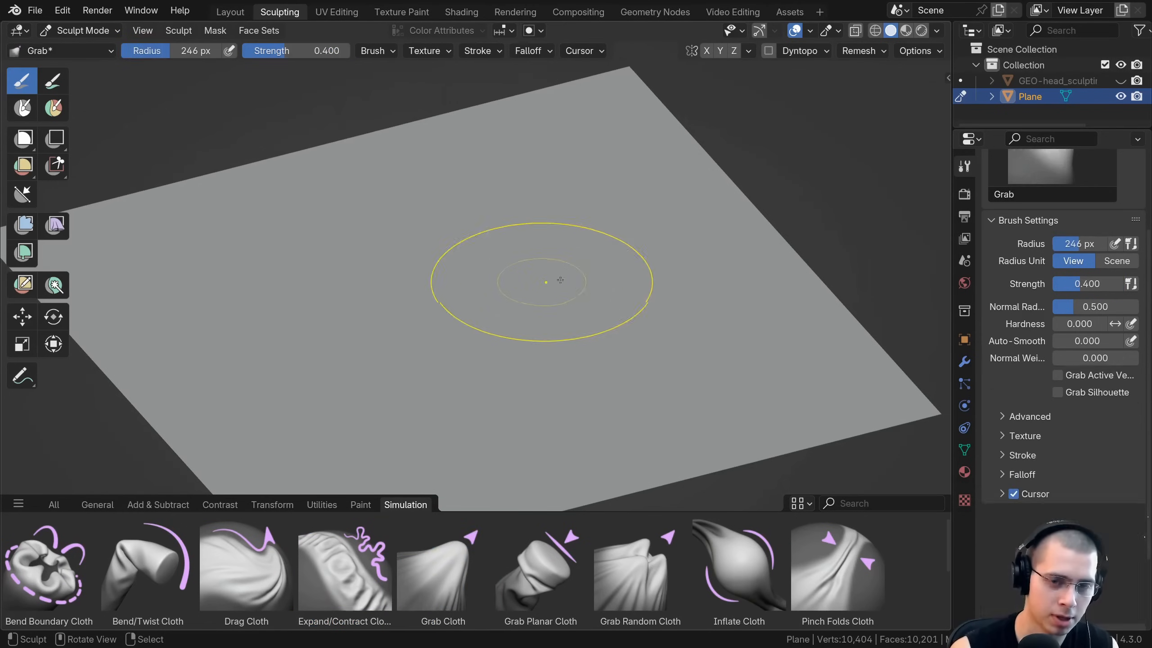
pyautogui.scroll(-5, 626, 255)
pyautogui.click(430, 586)
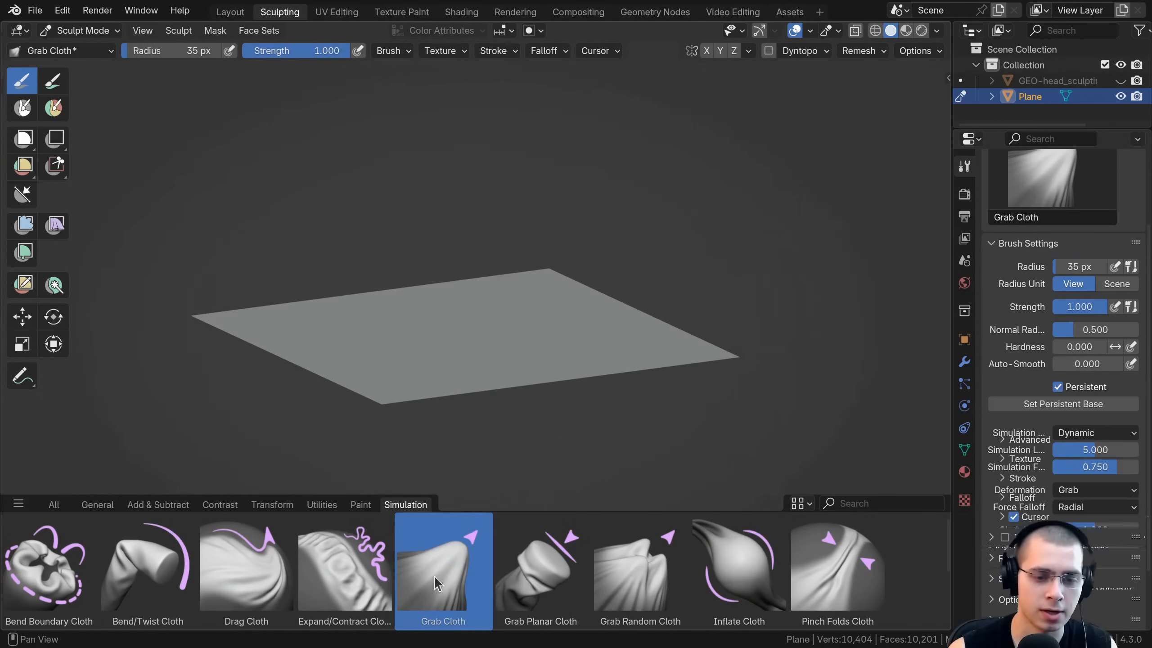
pyautogui.moveTo(465, 331)
pyautogui.mouseDown()
pyautogui.moveTo(460, 213)
pyautogui.moveTo(489, 196)
pyautogui.moveTo(562, 200)
pyautogui.moveTo(433, 183)
pyautogui.moveTo(272, 251)
pyautogui.moveTo(529, 241)
pyautogui.mouseUp()
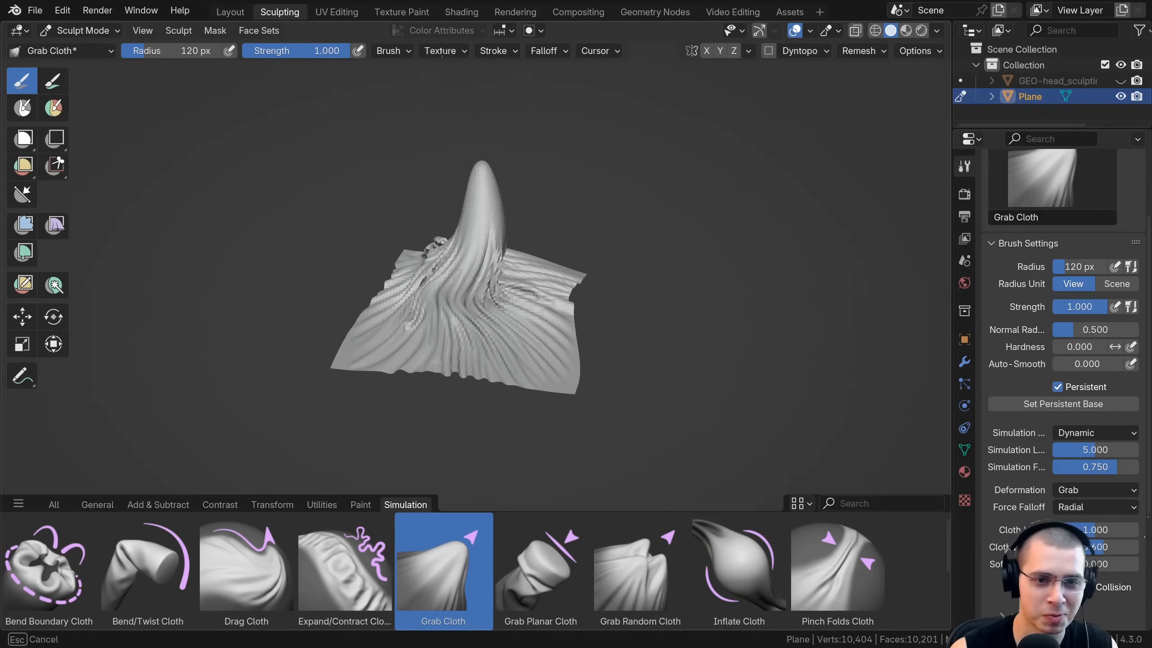
pyautogui.moveTo(442, 53); pyautogui.dragTo(323, 82)
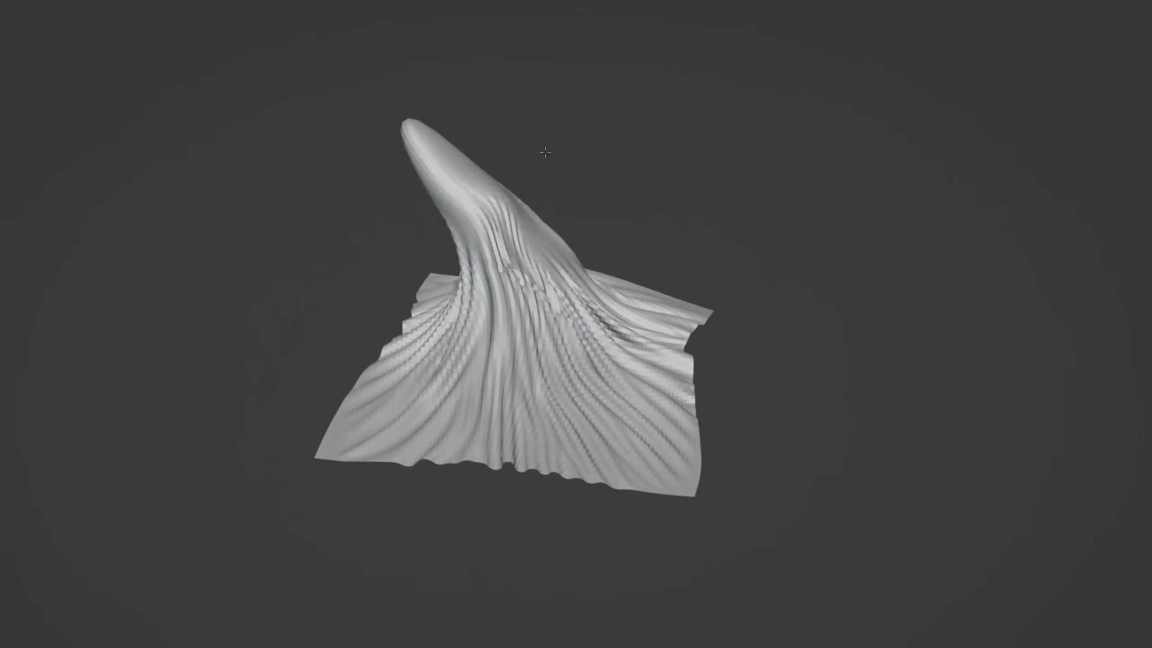
pyautogui.moveTo(545, 153)
pyautogui.mouseDown()
pyautogui.moveTo(673, 46)
pyautogui.moveTo(388, 111)
pyautogui.moveTo(249, 185)
pyautogui.moveTo(59, 337)
pyautogui.moveTo(245, 203)
pyautogui.moveTo(362, 145)
pyautogui.moveTo(455, 118)
pyautogui.mouseUp()
pyautogui.moveTo(474, 290); pyautogui.dragTo(507, 245, button='middle')
pyautogui.scroll(4, 507, 244)
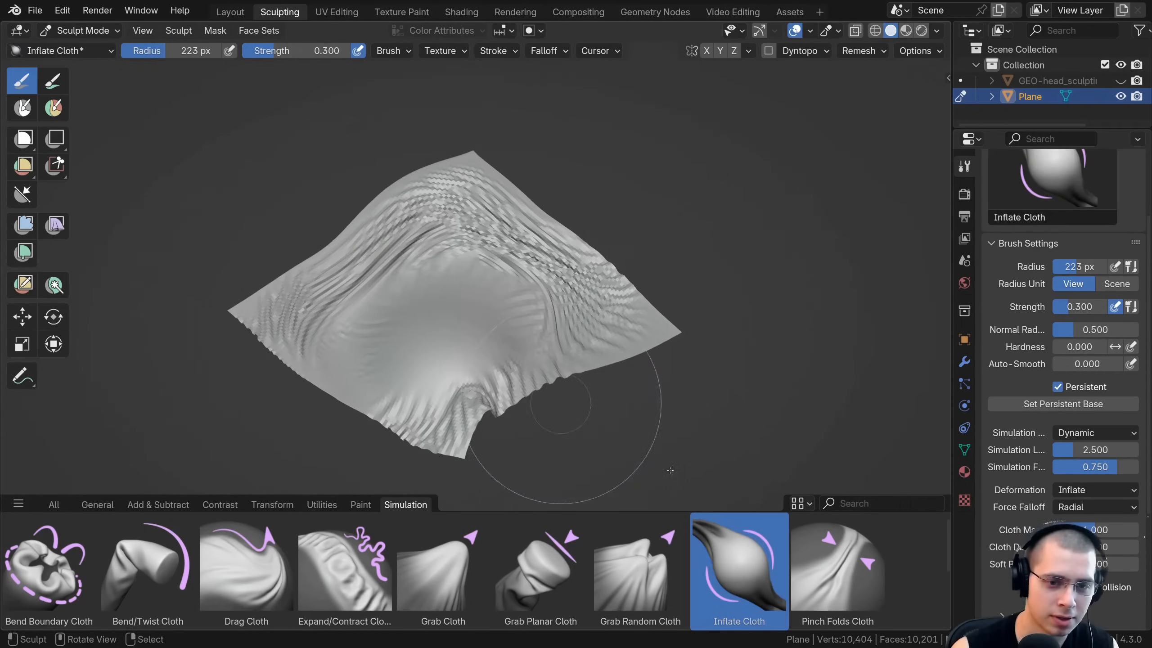
# Puff up the middle of the cloth plane with the Inflate Cloth brush at a 223 px radius
pyautogui.scroll(-1, 458, 330)
pyautogui.moveTo(457, 332); pyautogui.dragTo(457, 333)
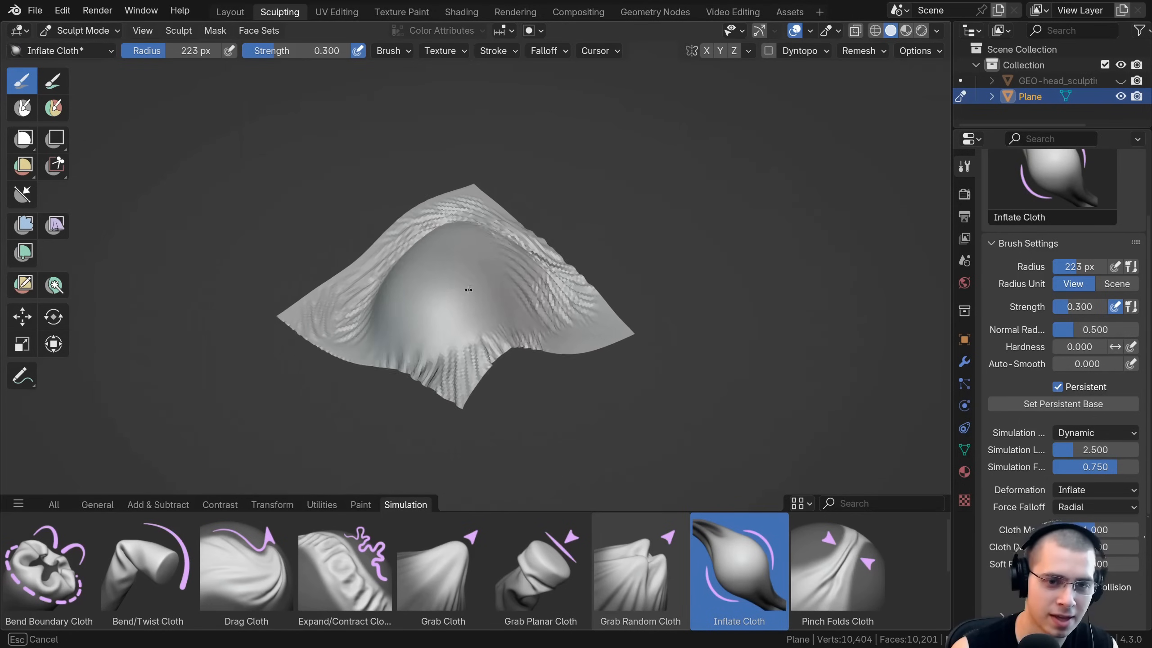
pyautogui.moveTo(459, 260); pyautogui.dragTo(460, 261)
pyautogui.scroll(2, 472, 272)
pyautogui.moveTo(473, 273); pyautogui.dragTo(498, 302, button='middle')
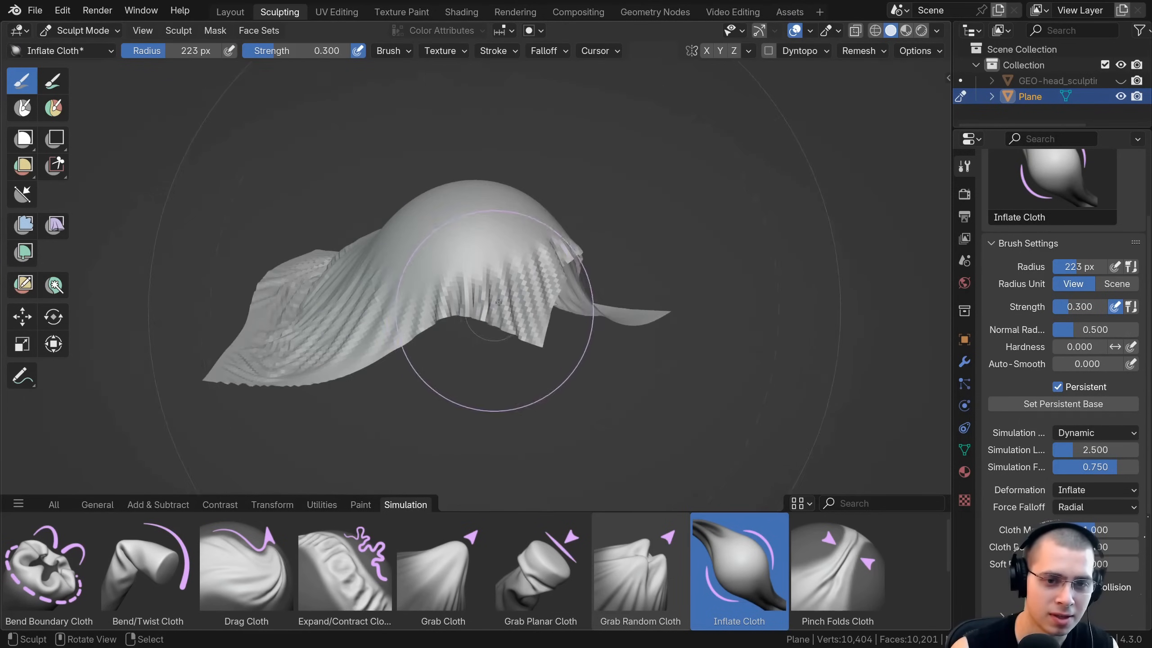
pyautogui.moveTo(445, 266); pyautogui.dragTo(498, 271)
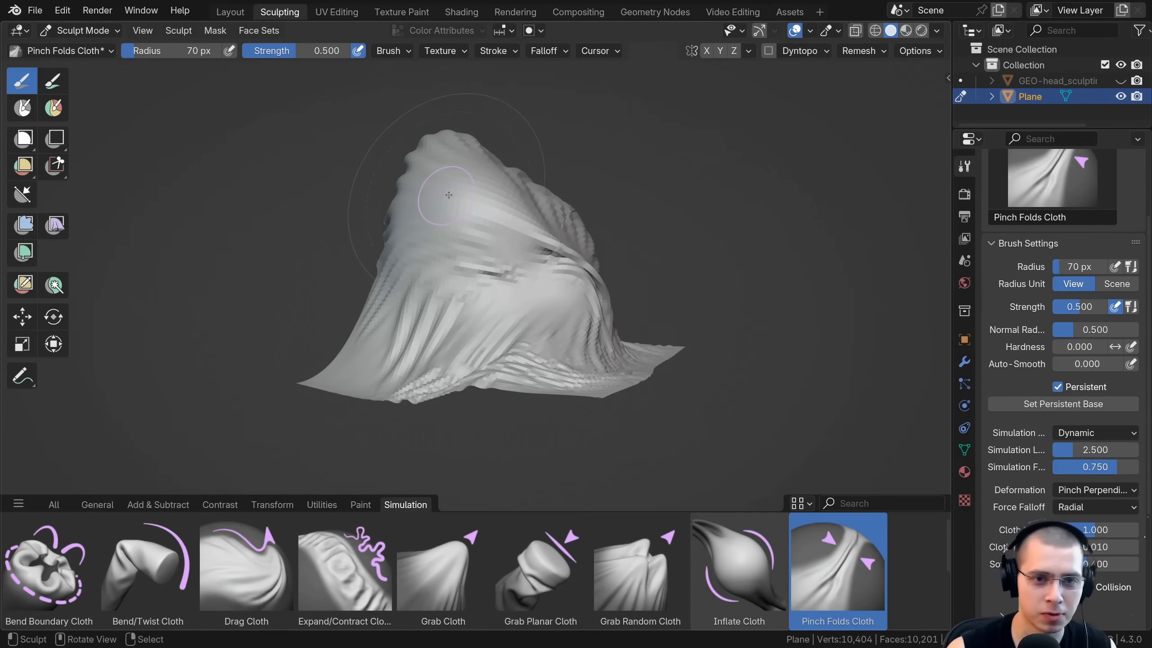
# Pinch a fold down the side of the raised cloth with the Pinch Folds Cloth brush at a 70 px radius
pyautogui.scroll(1, 435, 179)
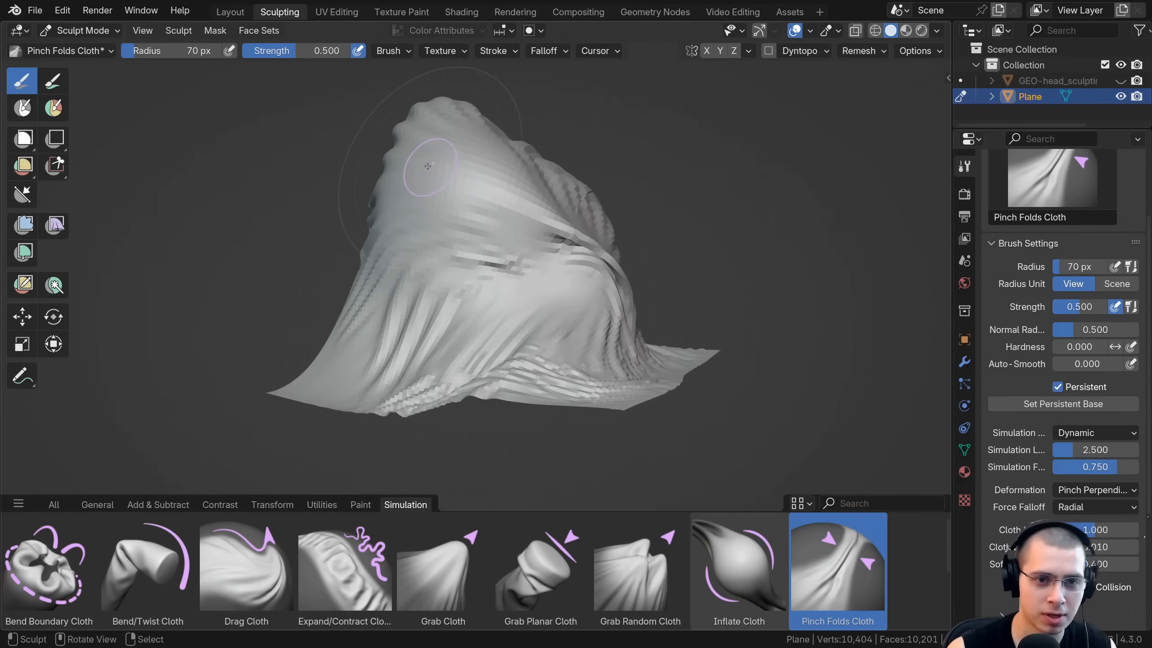
pyautogui.moveTo(422, 159); pyautogui.dragTo(467, 267)
pyautogui.scroll(-2, 492, 282)
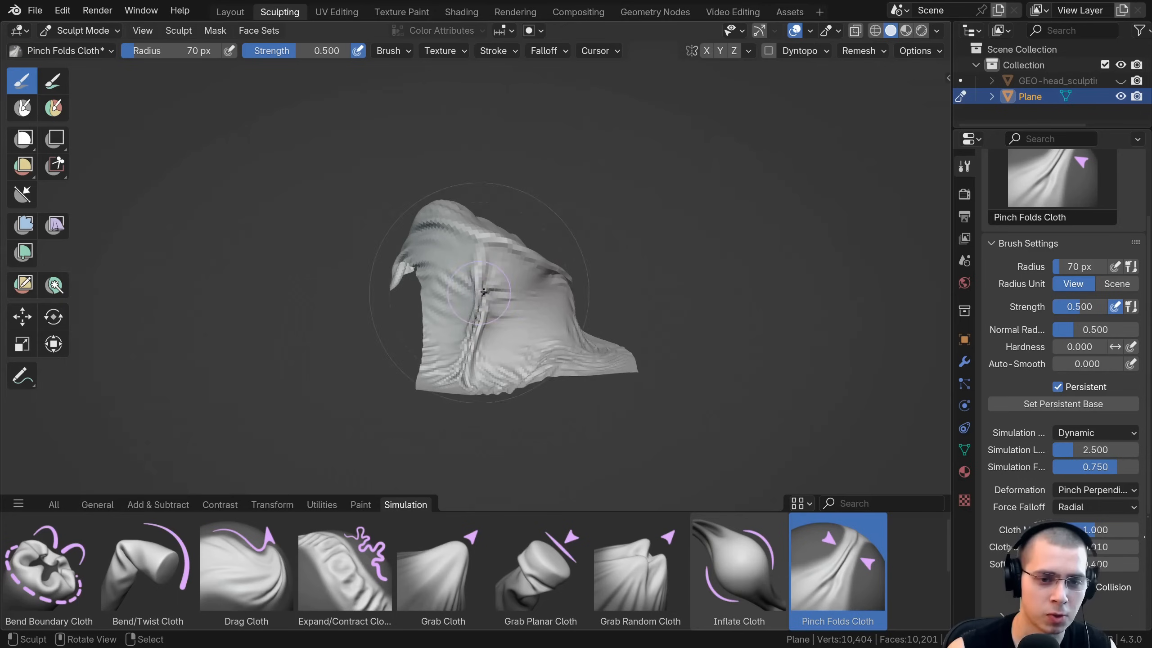
pyautogui.scroll(2, 516, 219)
pyautogui.moveTo(498, 370); pyautogui.dragTo(499, 343, button='middle')
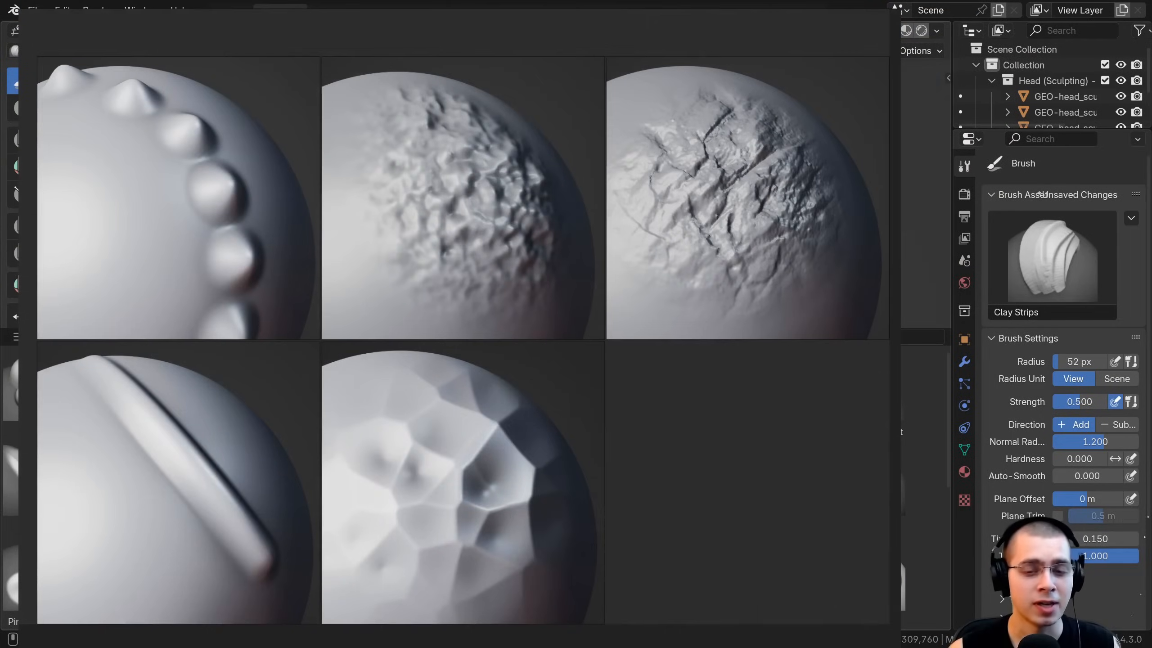
# Go through the Draw Sharp, Inflate/Deflate, Layer, Crease, Draw and Trim brushes of the All catalog
pyautogui.click(567, 392)
pyautogui.click(642, 393)
pyautogui.click(717, 392)
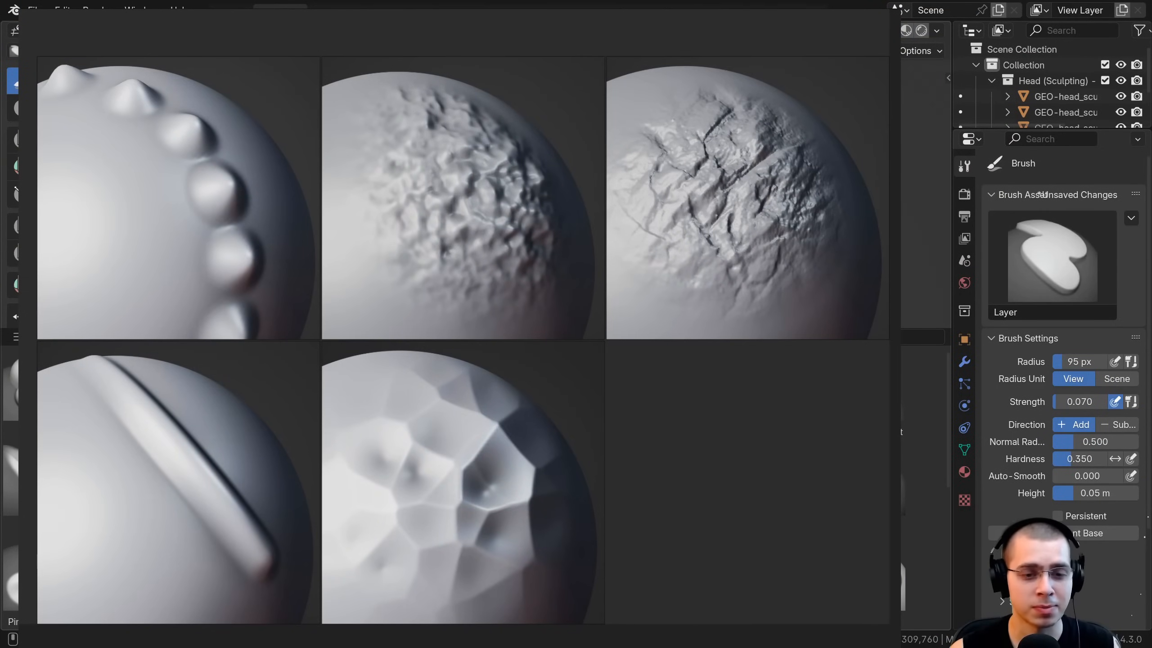
pyautogui.click(340, 393)
pyautogui.click(416, 393)
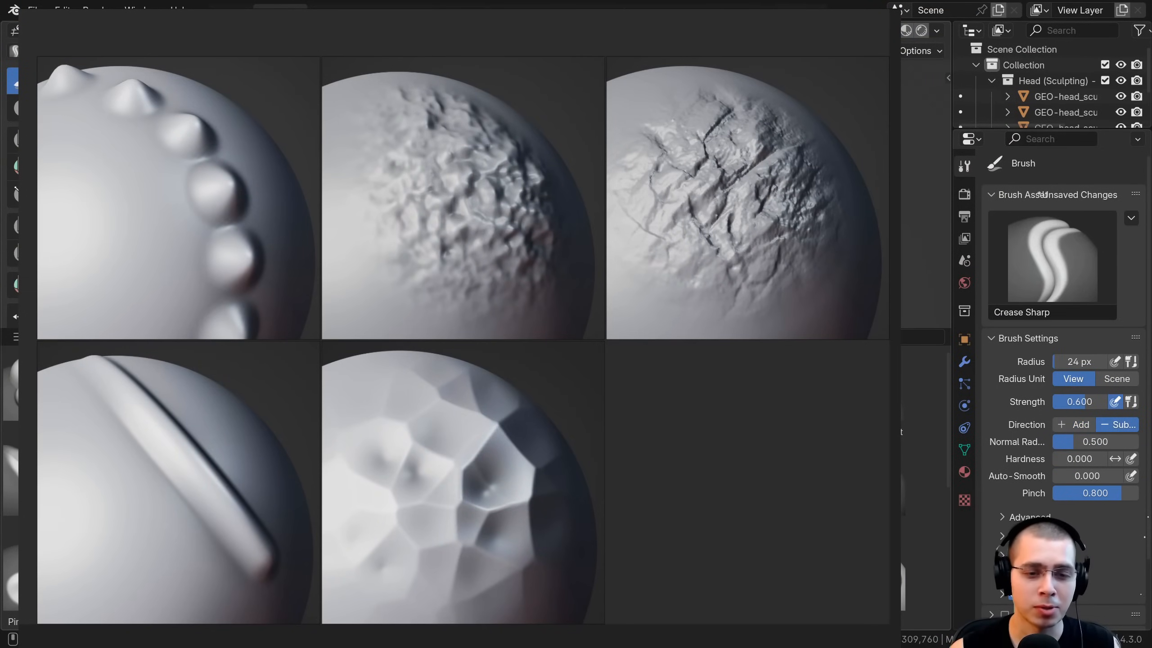
pyautogui.click(491, 393)
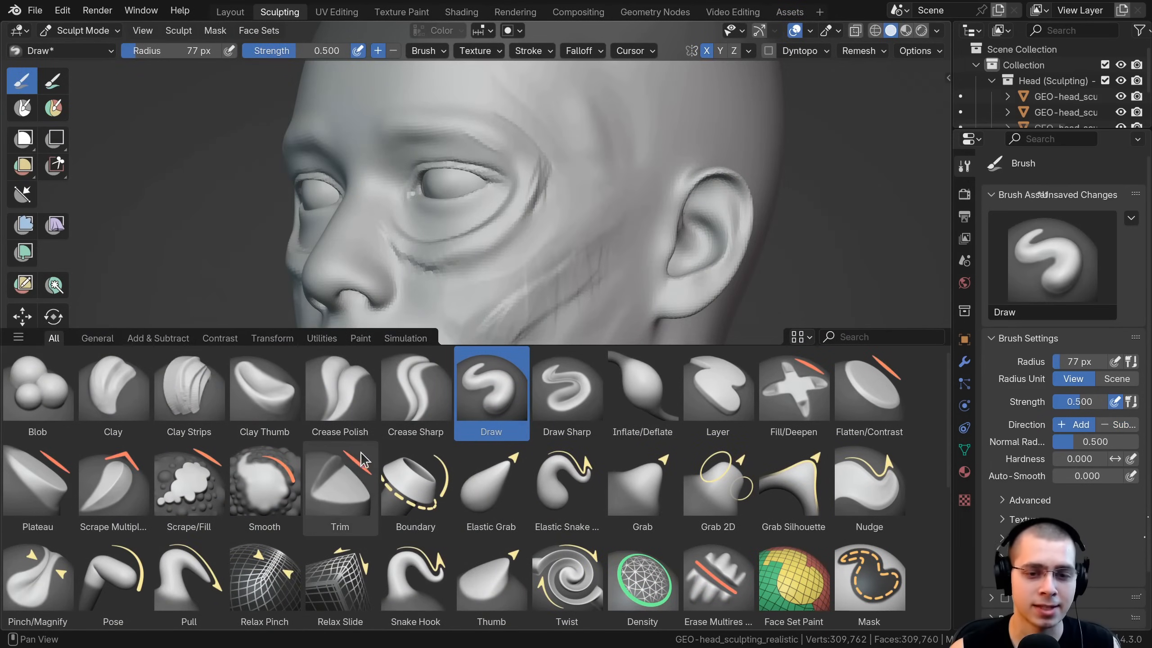
pyautogui.click(410, 394)
pyautogui.click(314, 395)
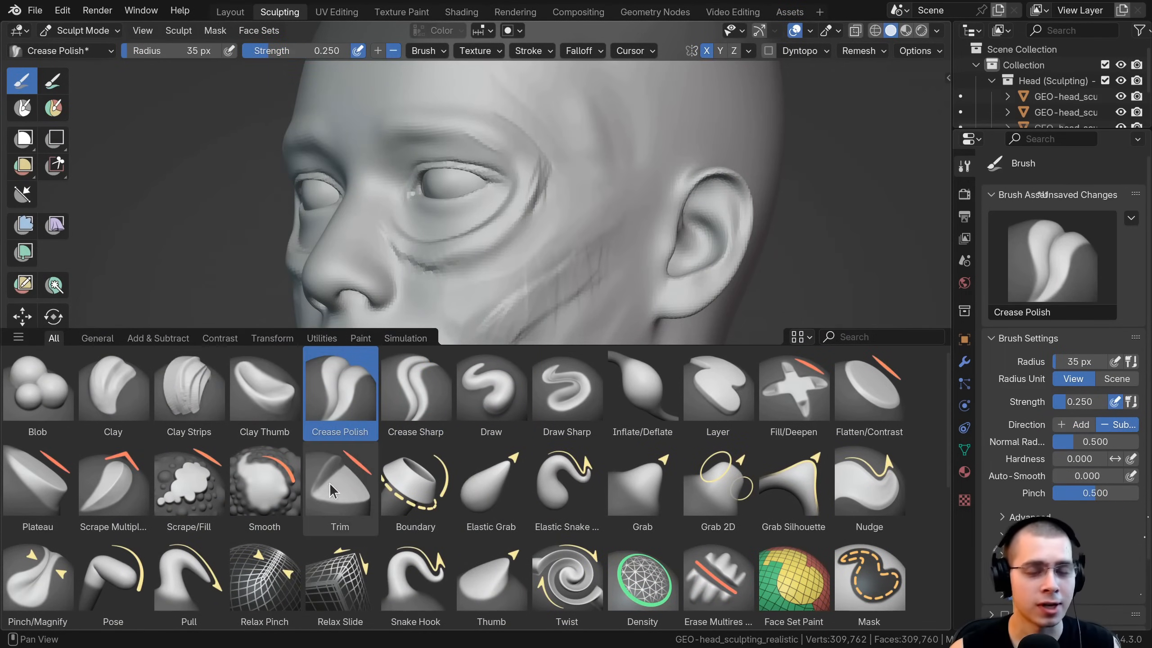
pyautogui.click(336, 477)
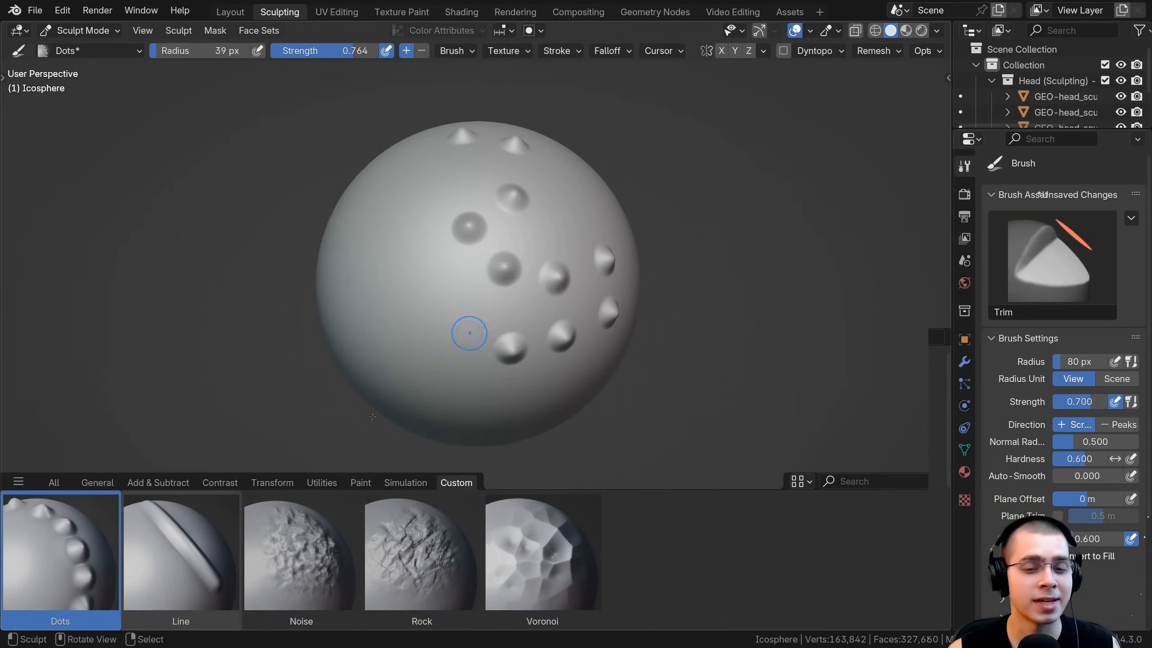
# Activate the custom Line brush and draw two raised lines across the icosphere
pyautogui.click(181, 562)
pyautogui.moveTo(454, 174); pyautogui.dragTo(525, 331)
pyautogui.moveTo(405, 339); pyautogui.dragTo(507, 383)
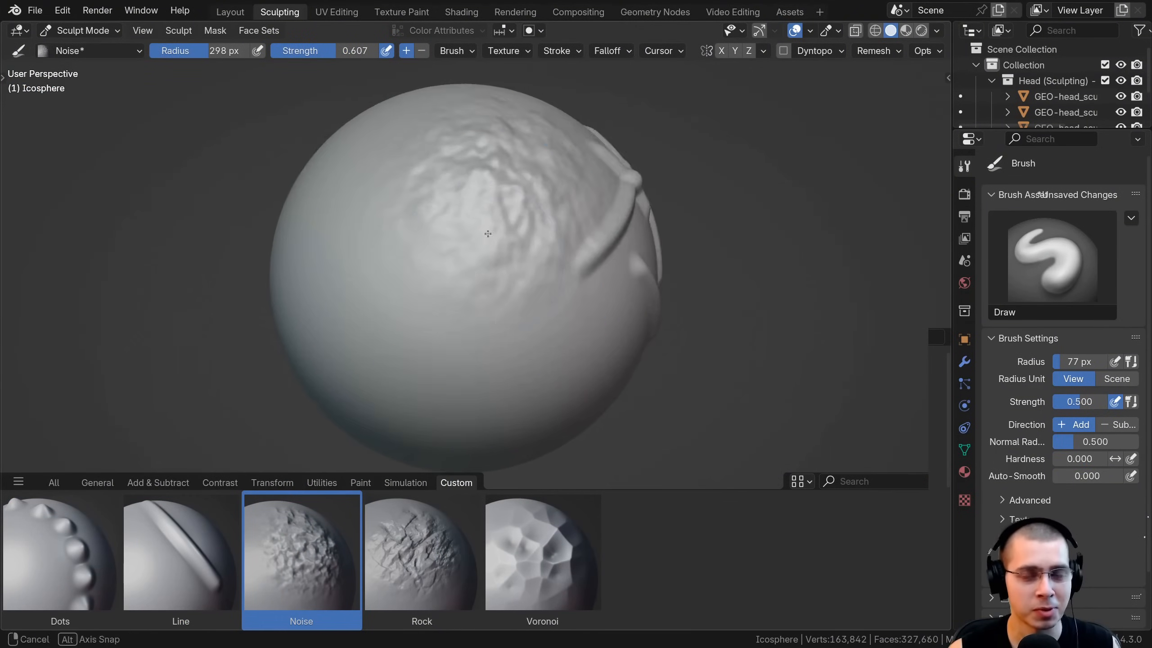
# Activate the custom Rock brush and stroke rocky detail onto the icosphere
pyautogui.click(421, 563)
pyautogui.moveTo(544, 295); pyautogui.dragTo(433, 216)
pyautogui.moveTo(433, 216); pyautogui.dragTo(544, 204, button='middle')
pyautogui.scroll(2, 498, 204)
pyautogui.moveTo(455, 202)
pyautogui.mouseDown()
pyautogui.moveTo(593, 239)
pyautogui.moveTo(553, 283)
pyautogui.mouseUp()
# Lower and raise the Rock brush's strength while adding more rocky strokes around the icosphere
pyautogui.moveTo(336, 50); pyautogui.dragTo(305, 51)
pyautogui.moveTo(399, 213); pyautogui.dragTo(535, 218, button='middle')
pyautogui.moveTo(440, 205); pyautogui.dragTo(534, 219)
pyautogui.scroll(-3, 535, 218)
pyautogui.moveTo(336, 51); pyautogui.dragTo(359, 51)
pyautogui.moveTo(471, 318); pyautogui.dragTo(465, 254, button='middle')
pyautogui.moveTo(463, 253); pyautogui.dragTo(521, 313)
# Activate the custom Voronoi brush and cover several areas of the icosphere with its cell pattern
pyautogui.click(542, 563)
pyautogui.moveTo(517, 275); pyautogui.dragTo(438, 218, button='middle')
pyautogui.moveTo(438, 218); pyautogui.dragTo(512, 281)
pyautogui.moveTo(513, 182); pyautogui.dragTo(393, 273, button='middle')
pyautogui.moveTo(393, 272); pyautogui.dragTo(430, 313)
pyautogui.moveTo(430, 314); pyautogui.dragTo(513, 273, button='middle')
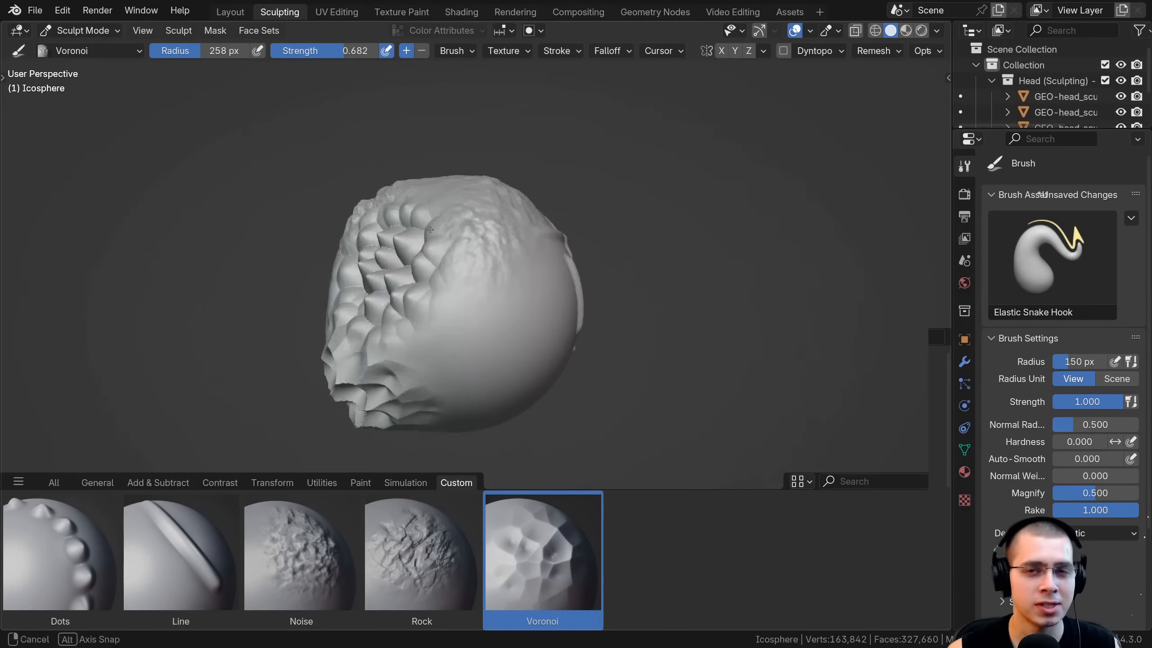
pyautogui.moveTo(436, 290); pyautogui.dragTo(480, 345)
pyautogui.moveTo(480, 345); pyautogui.dragTo(436, 290, button='middle')
# Switch back to the custom Rock brush and add another rocky patch to the icosphere
pyautogui.click(422, 562)
pyautogui.moveTo(435, 254); pyautogui.dragTo(481, 300)
pyautogui.moveTo(480, 299)
pyautogui.mouseDown(button='middle')
pyautogui.moveTo(436, 254)
pyautogui.moveTo(380, 326)
pyautogui.mouseUp(button='middle')
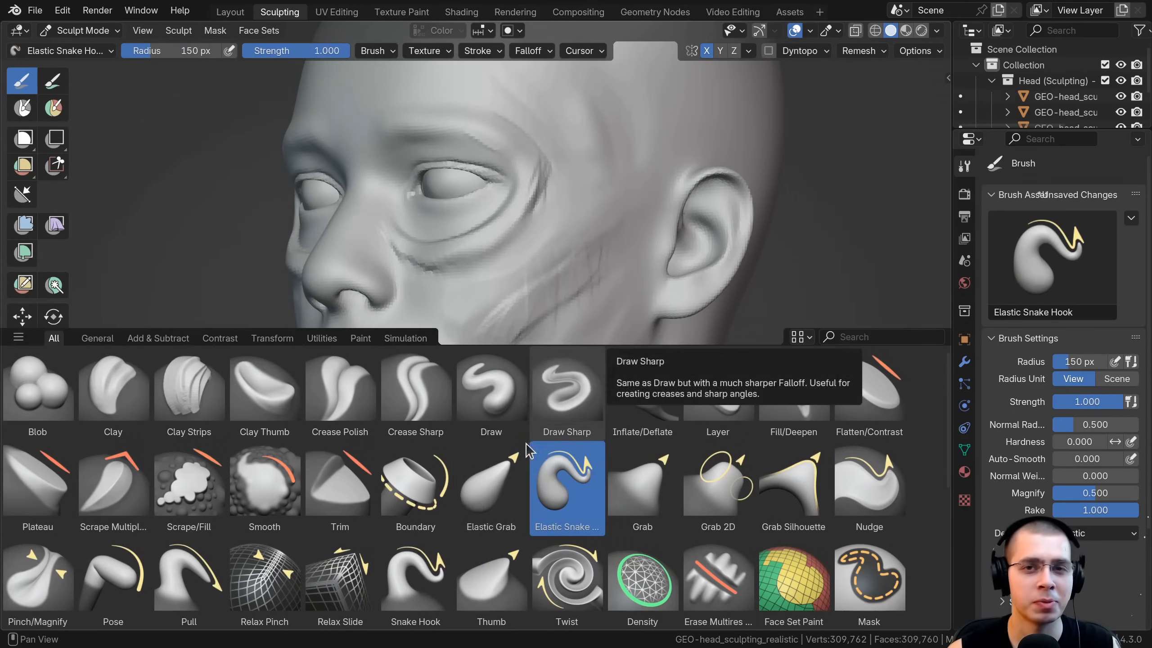
# Activate the Boundary brush for the head model
pyautogui.click(415, 485)
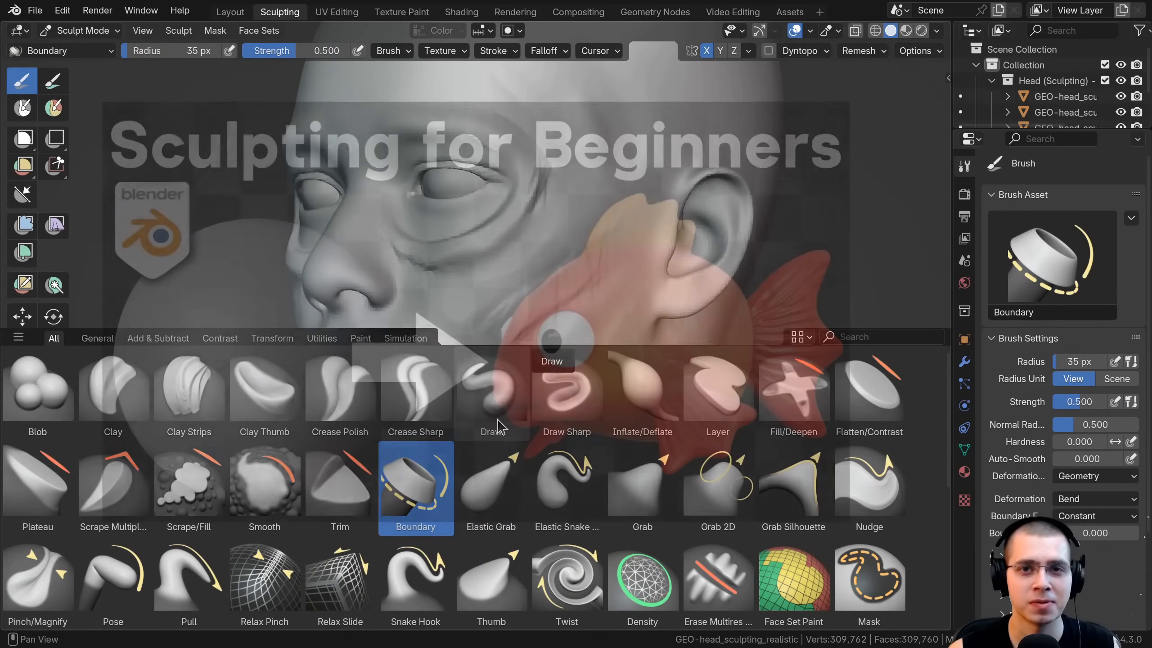